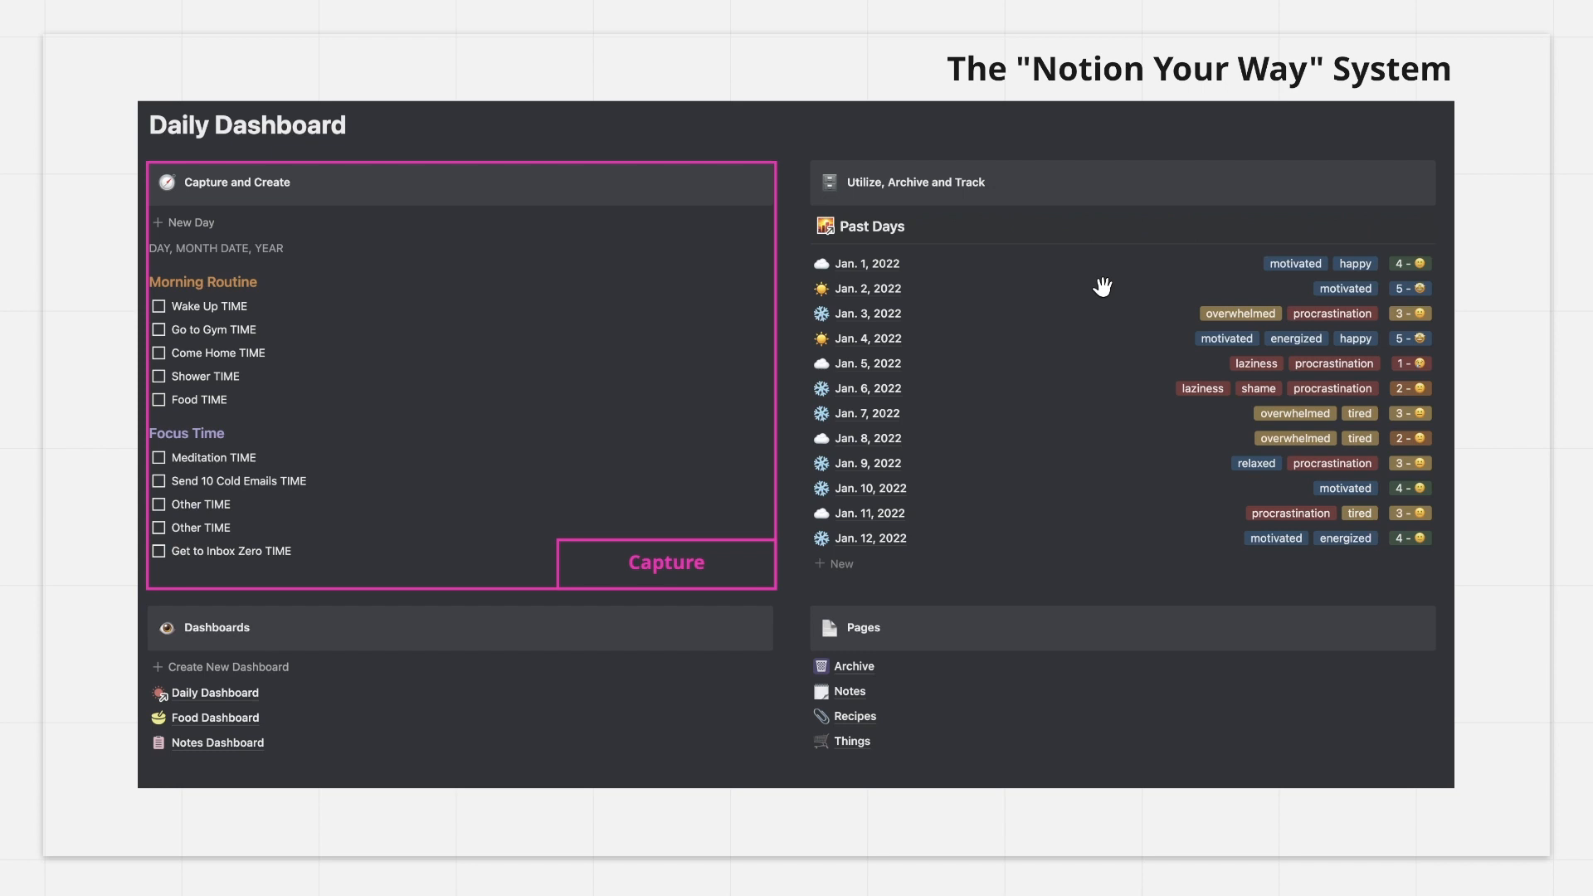
key("Right")
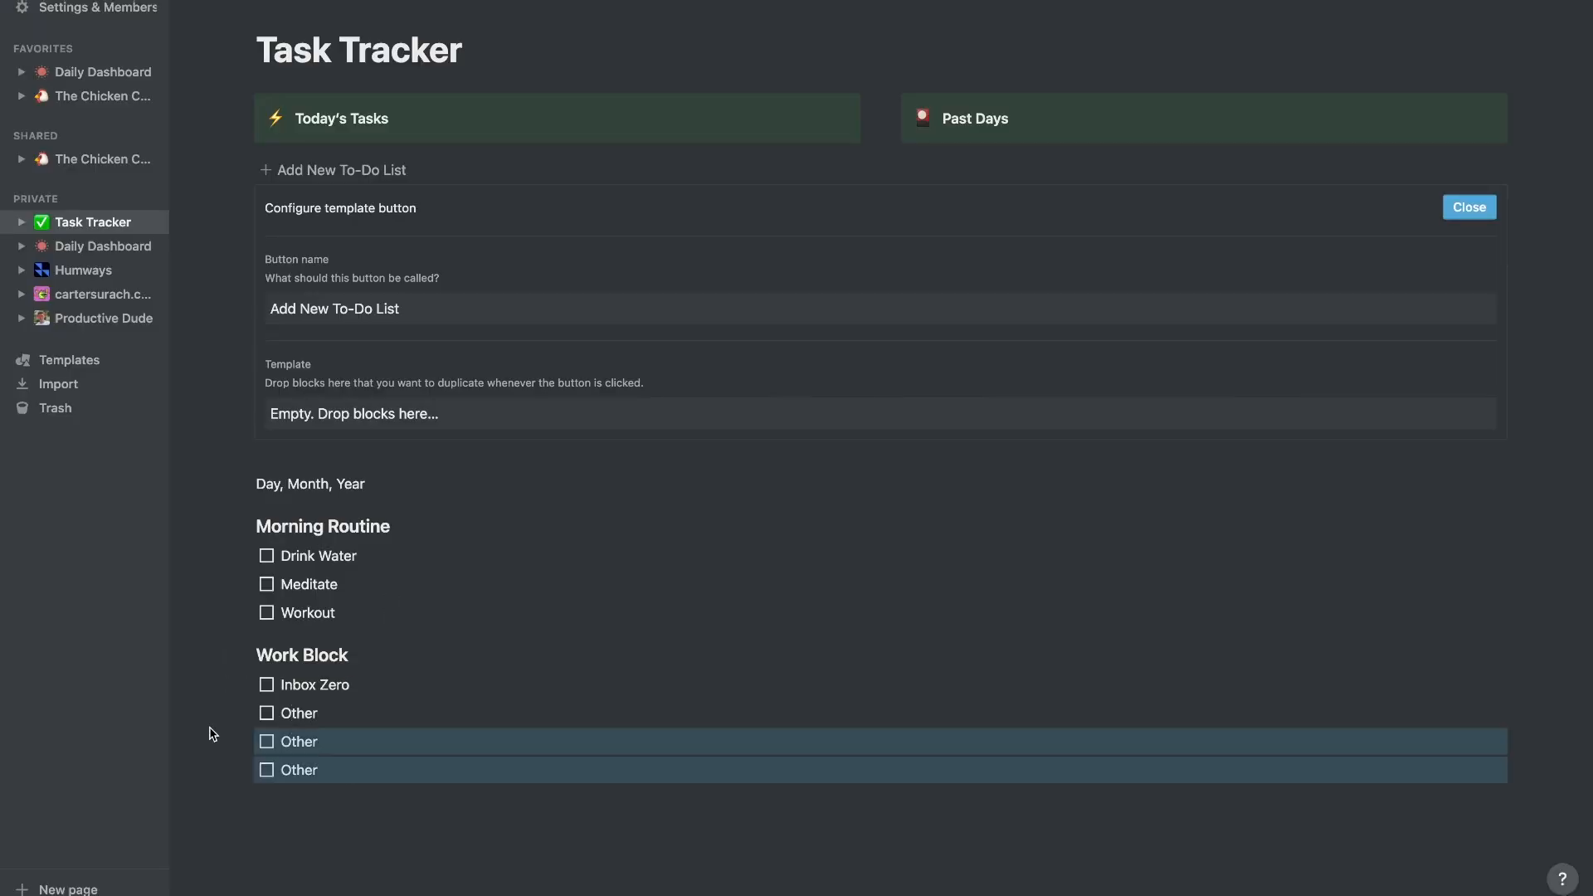
- Add a Night Routine section with two to-do items named Task below the Work Block list
type("Night Routine")
key("Return")
type("[] Task")
key("Return")
type("Task")
- Move the dated to-do list blocks into the Add New To-Do List button's template and close its configuration
left_click_drag(373, 809, 285, 292)
left_click(1469, 207)
left_click(350, 284)
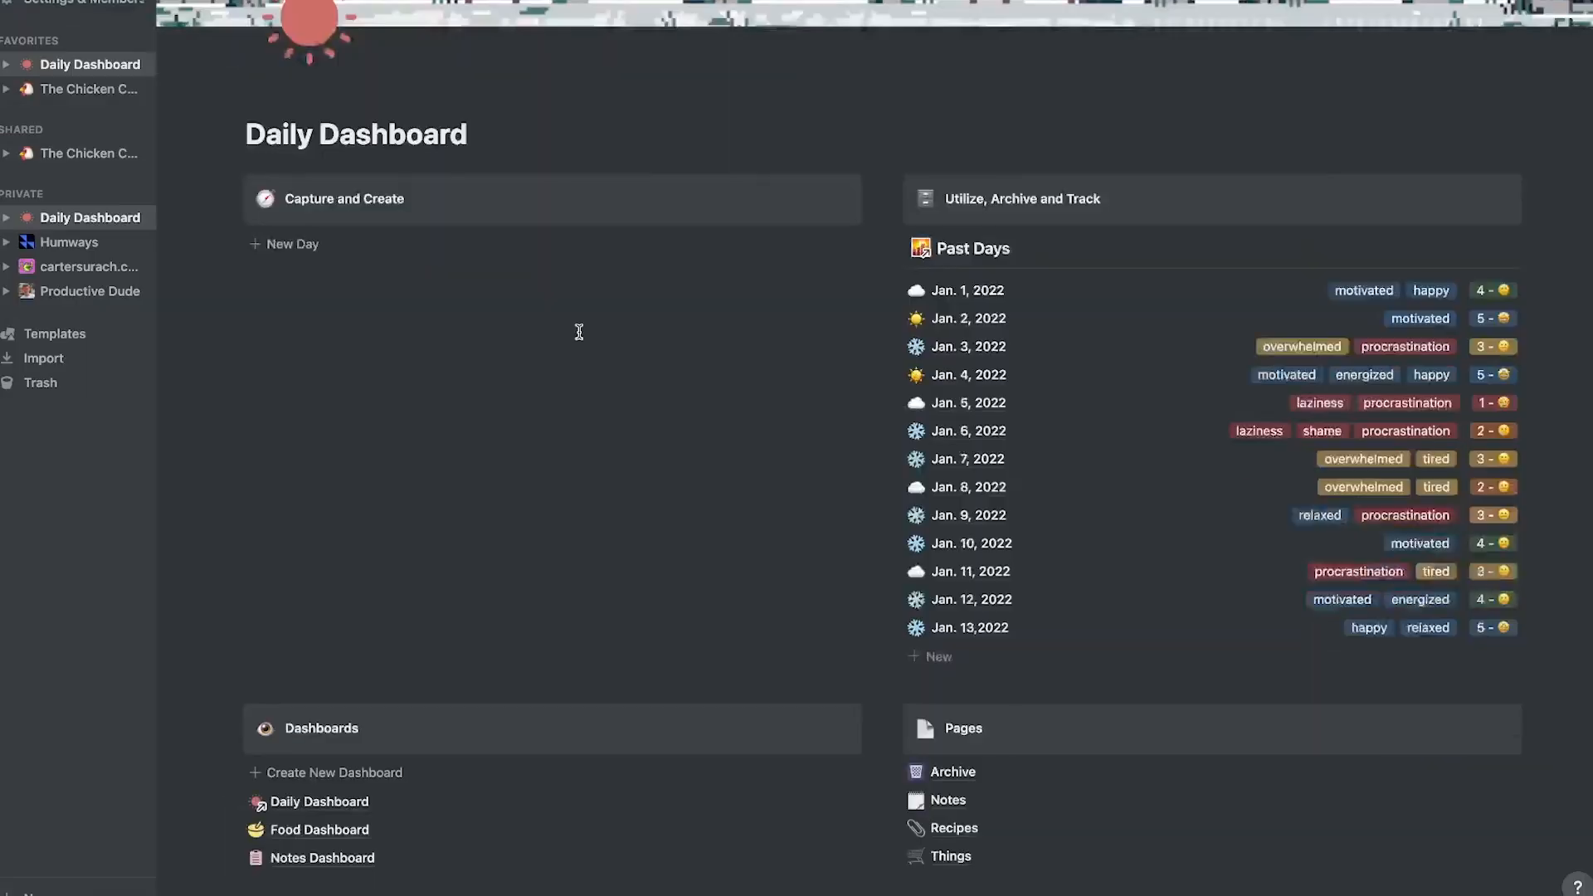
- Add a new entry titled "Jan. 15, 2022" to the Past Days list on the Daily Dashboard
scroll(579, 345, "down", 2)
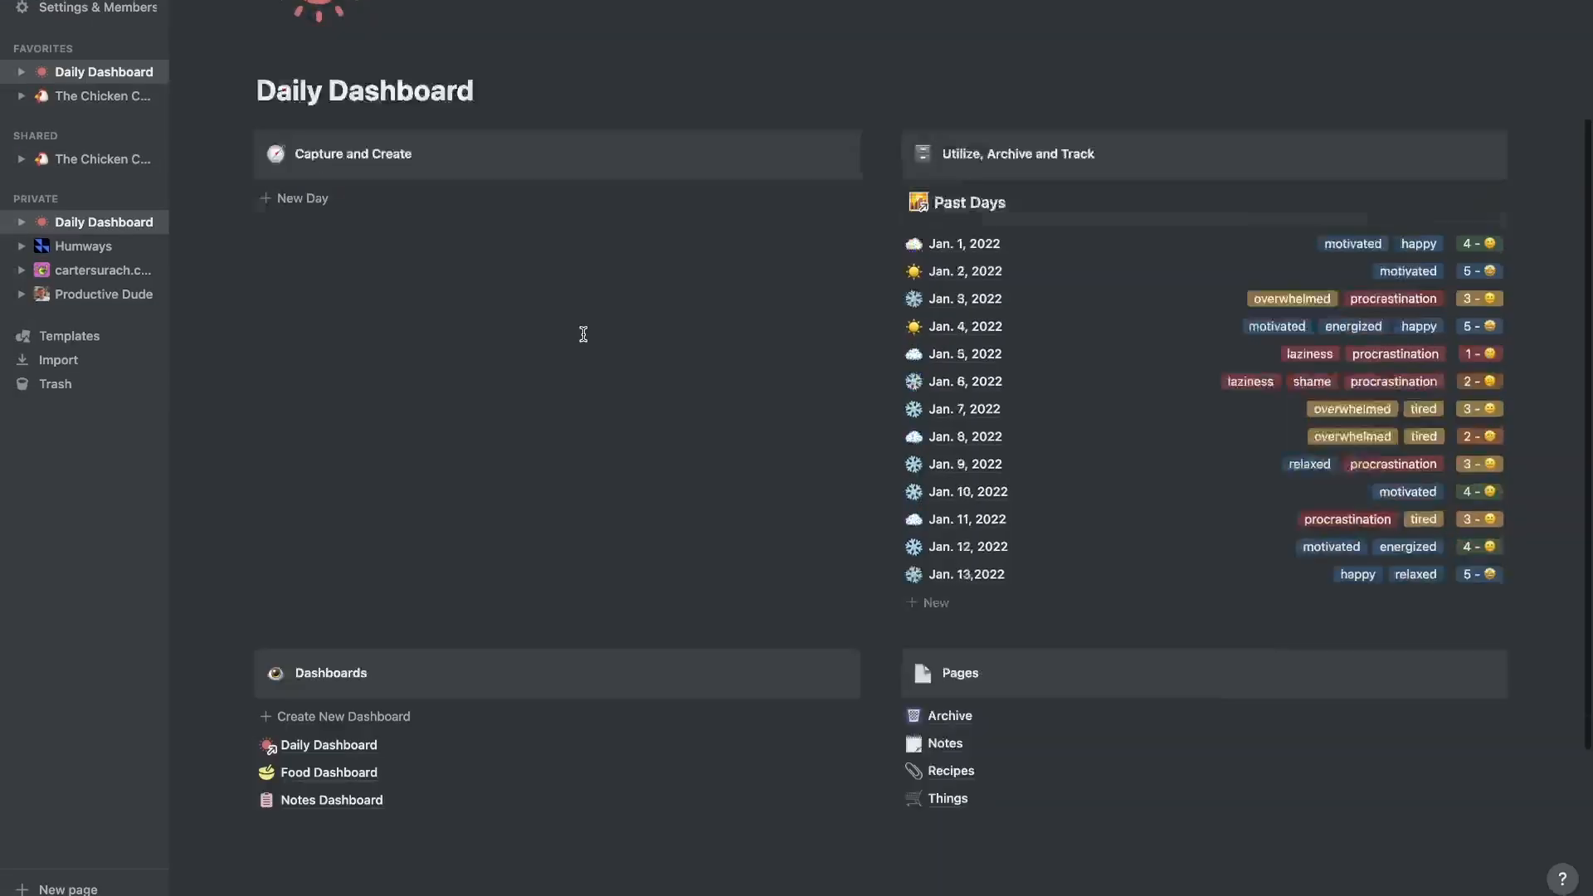
scroll(579, 344, "up", 1)
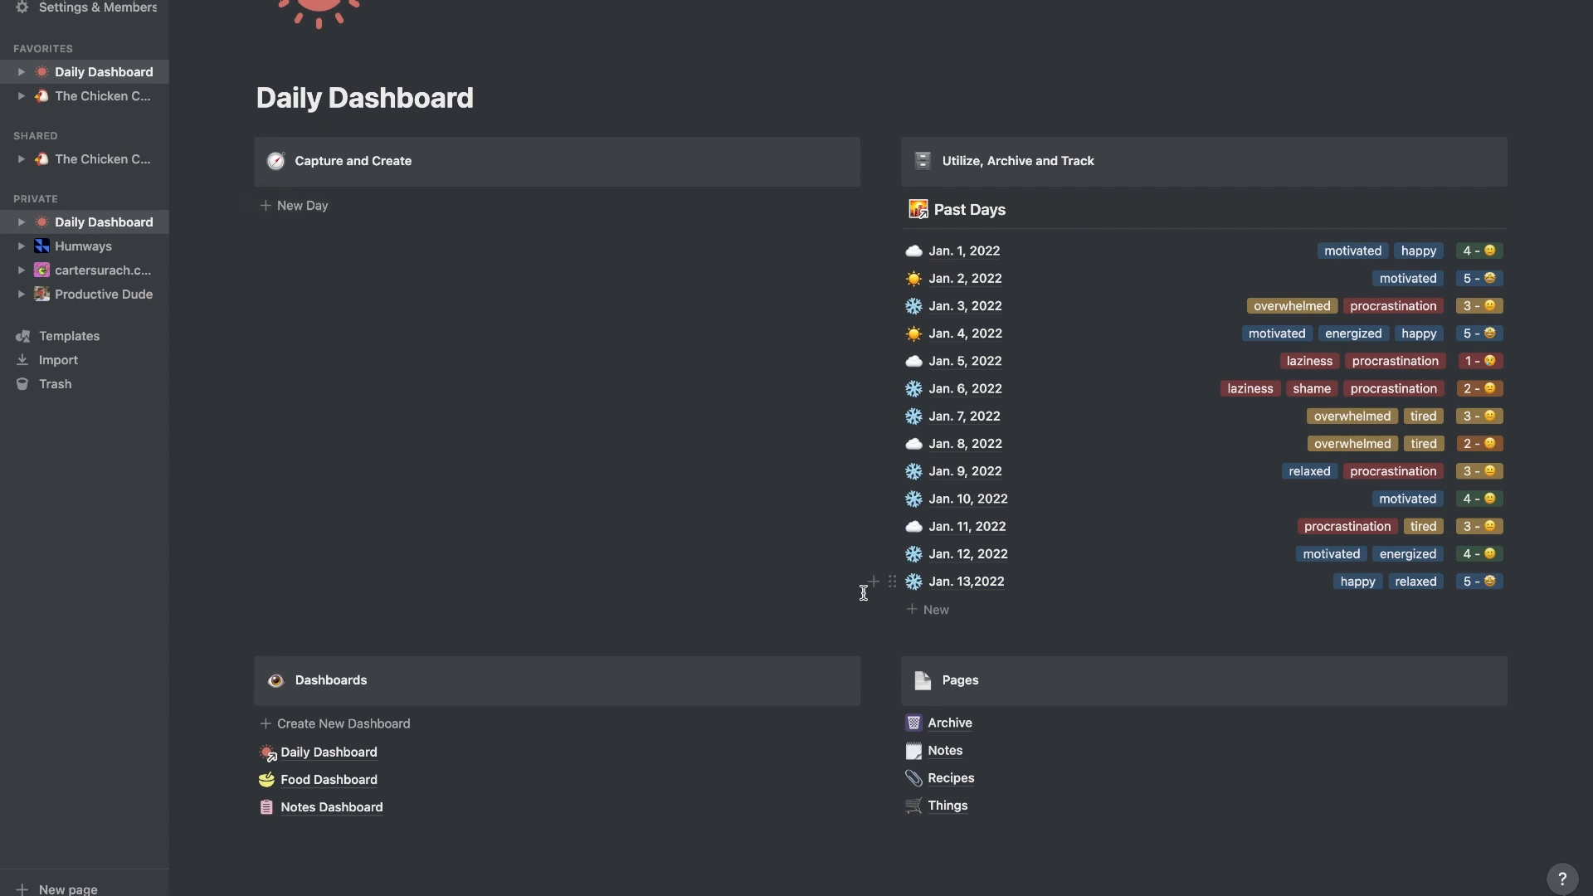
left_click(936, 609)
type("J")
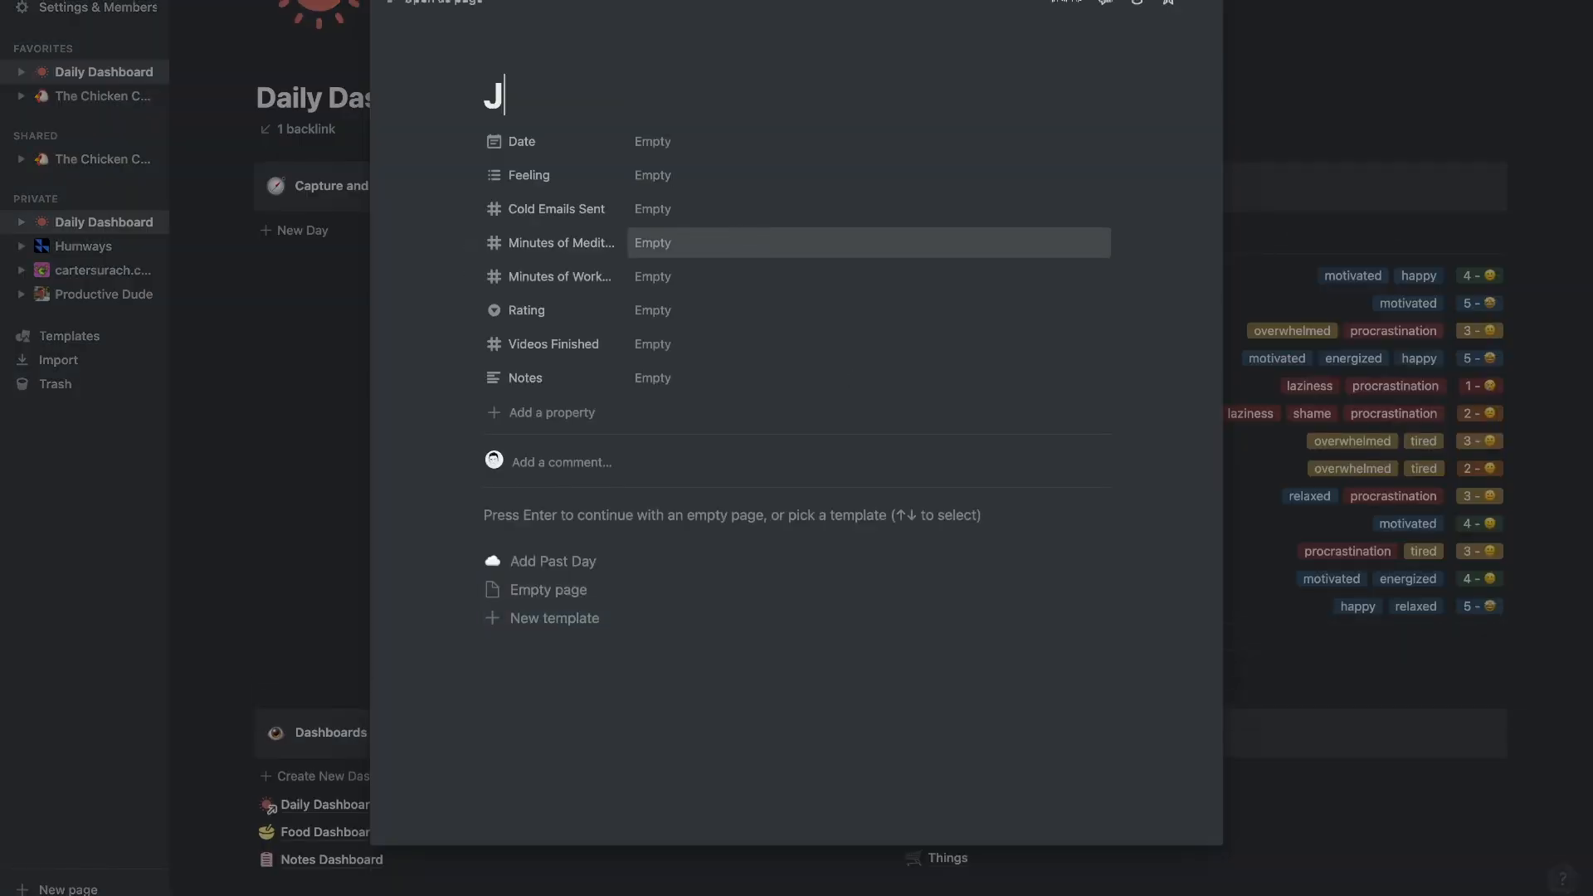
type("an. 15, ")
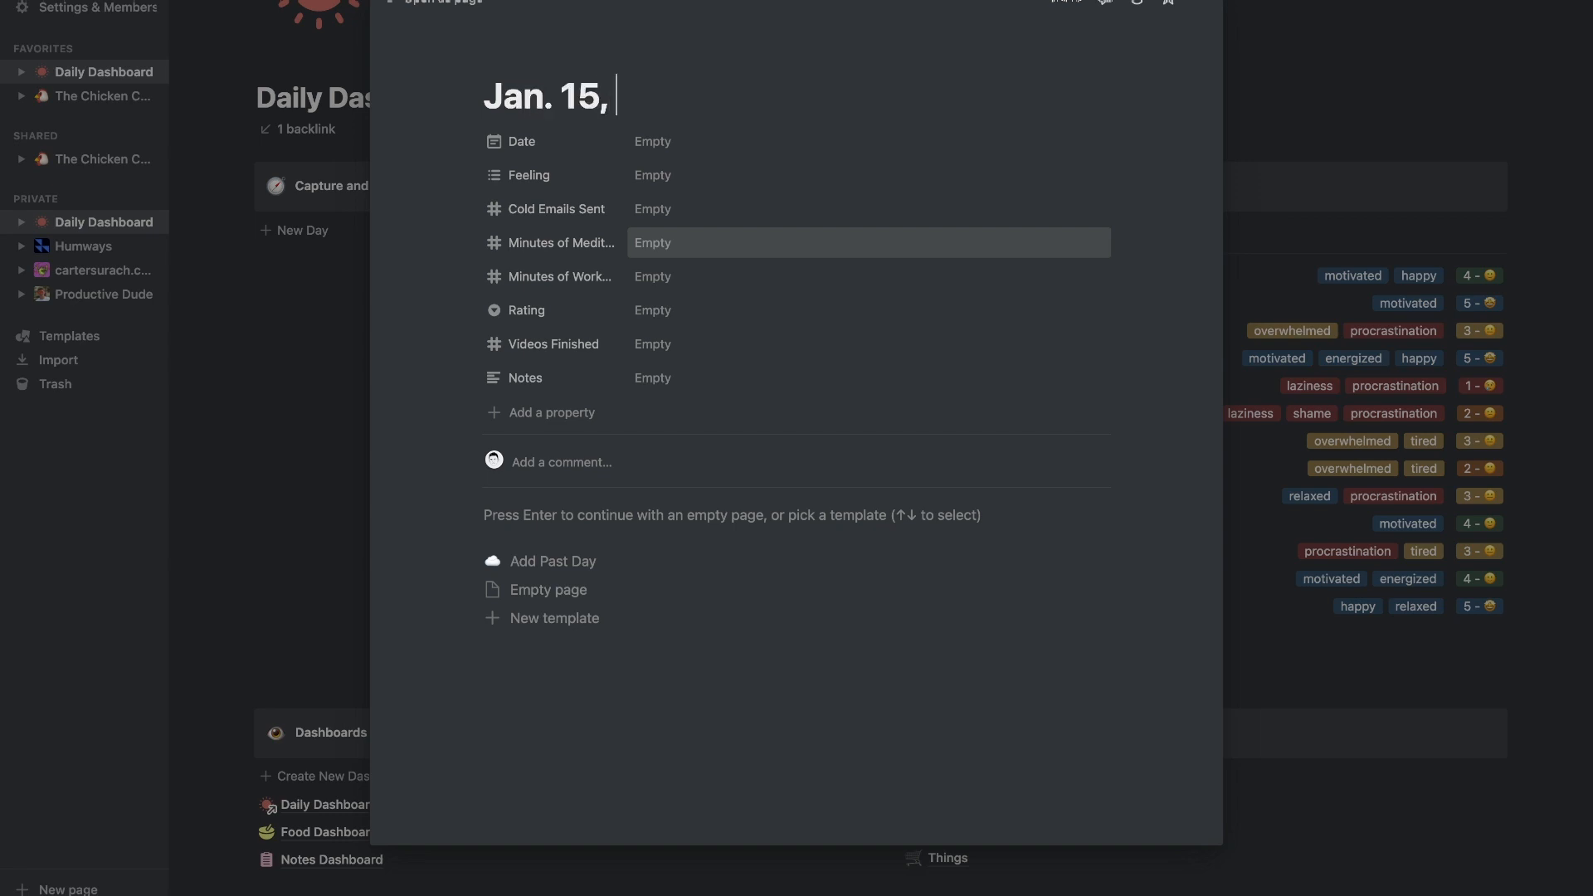
type("2022")
- Set the new entry's Date property to January 15, 2022 and close the entry
left_click(686, 148)
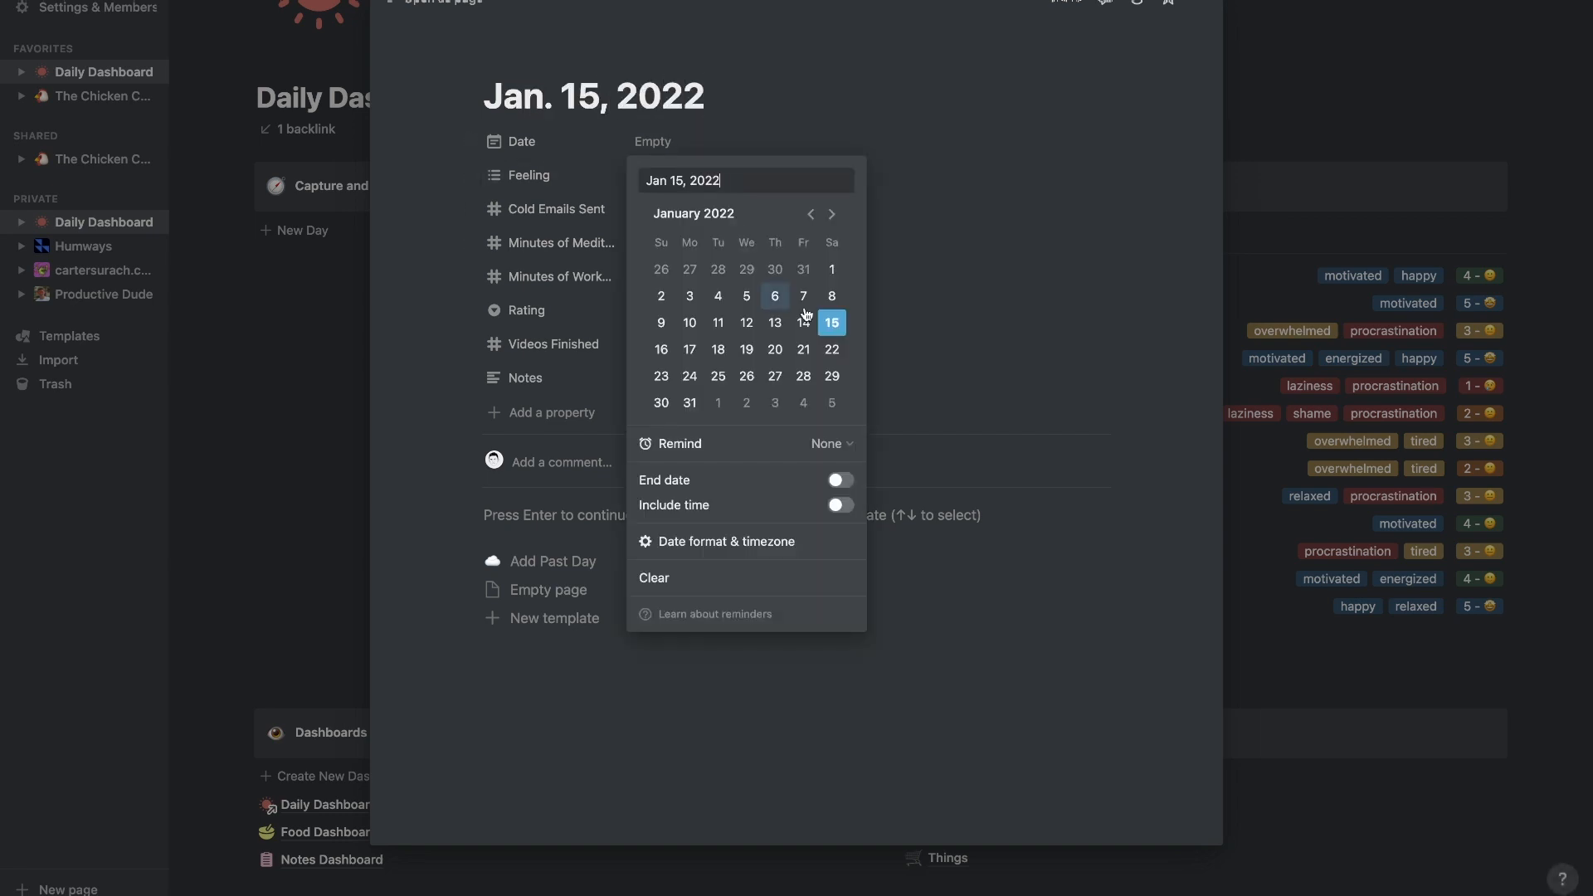
left_click(833, 325)
left_click(440, 233)
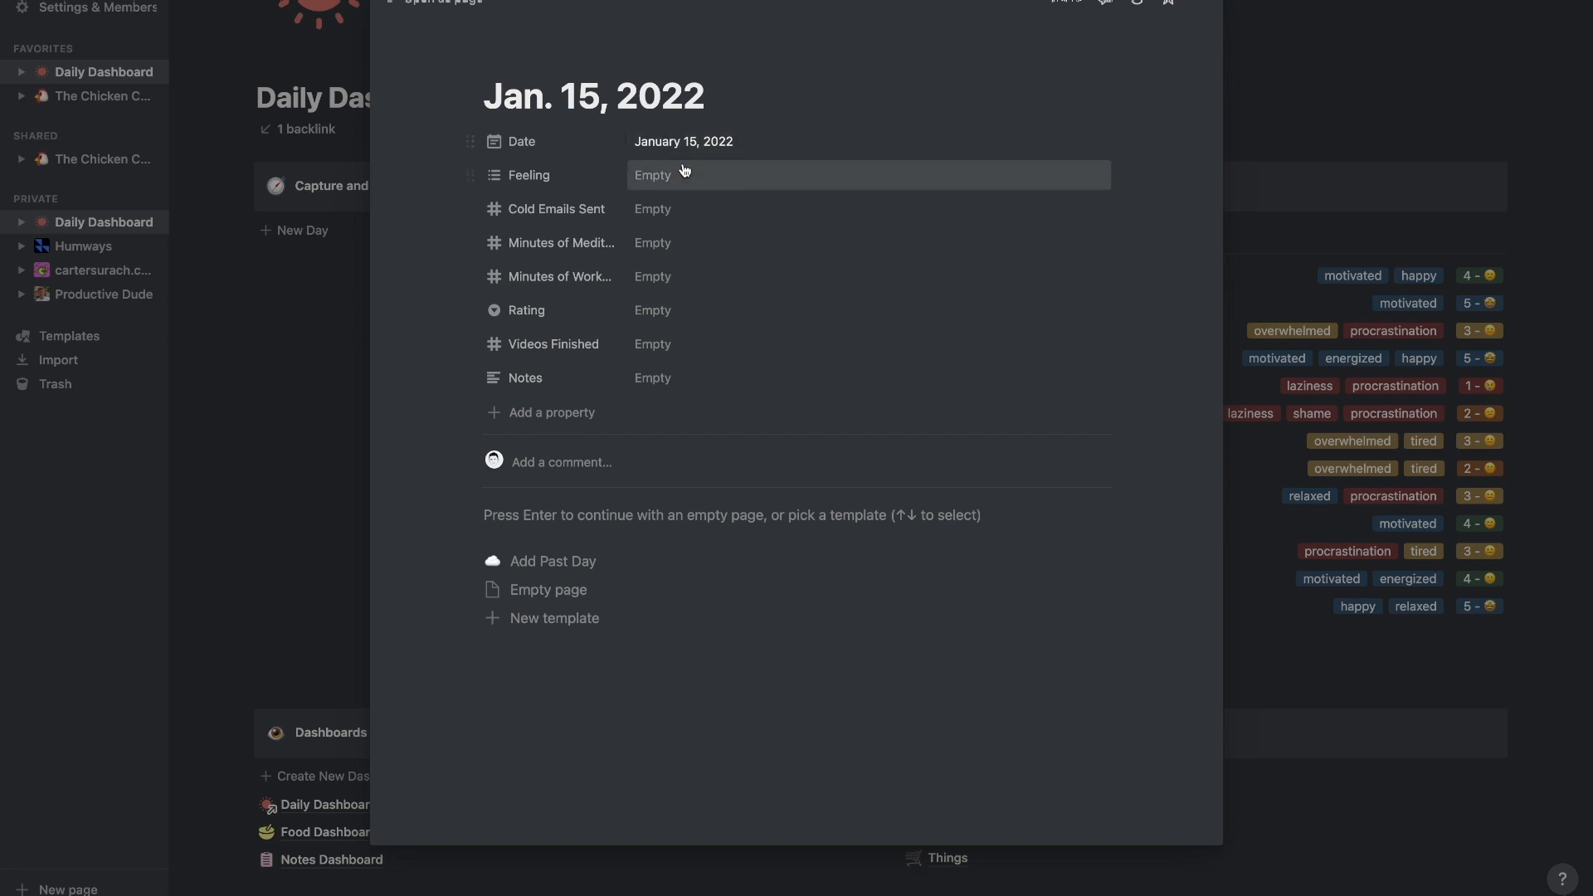
left_click(1304, 122)
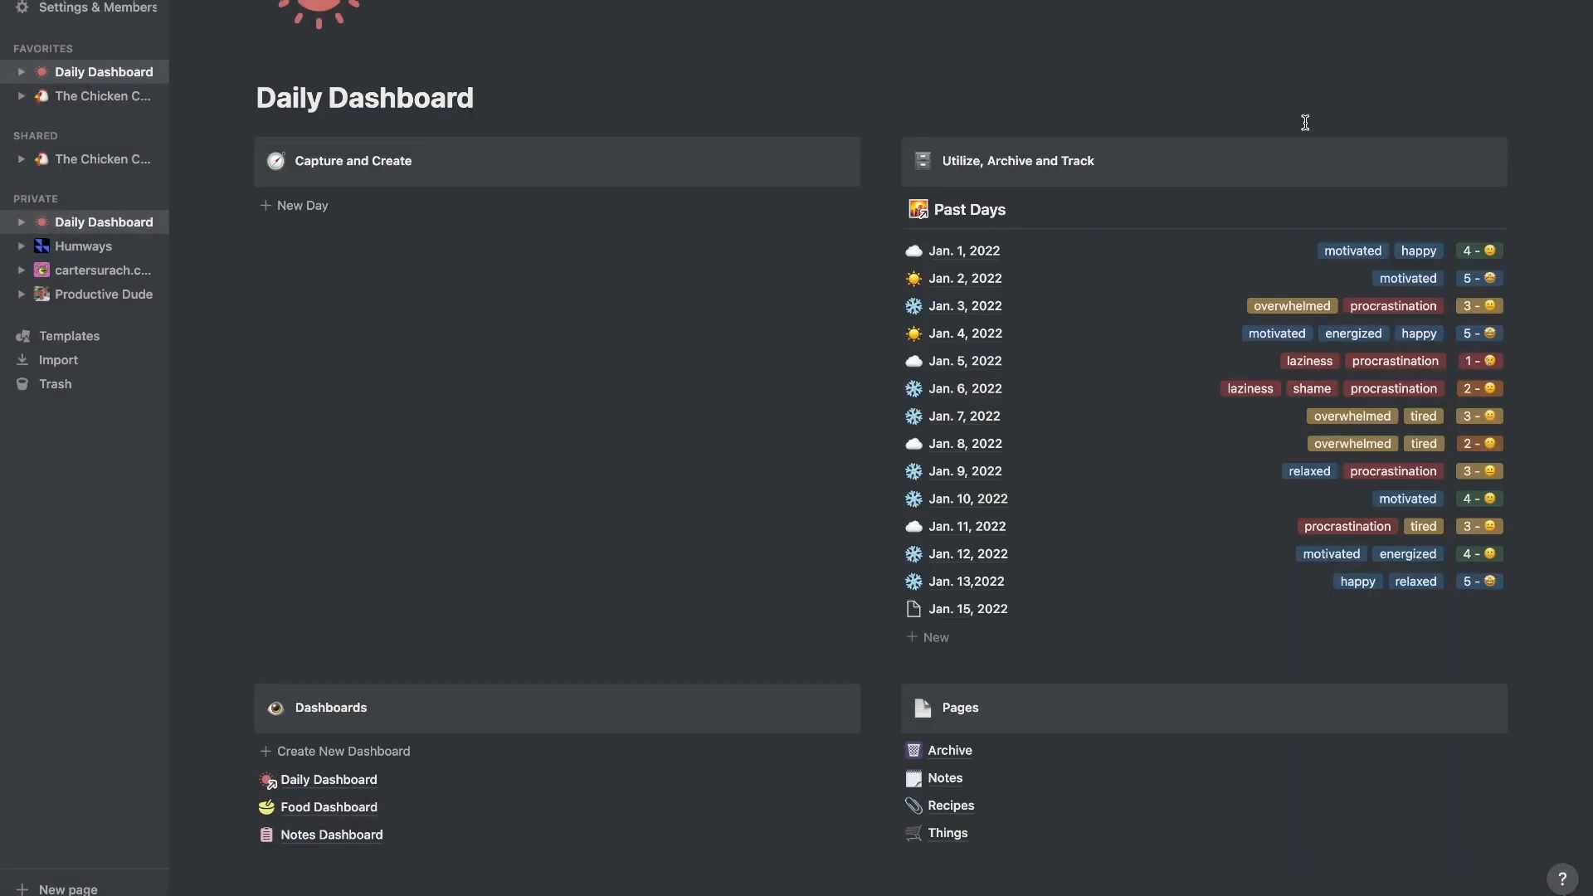
- Reopen the Jan. 15, 2022 entry and give it the sun emoji as its page icon
left_click(968, 609)
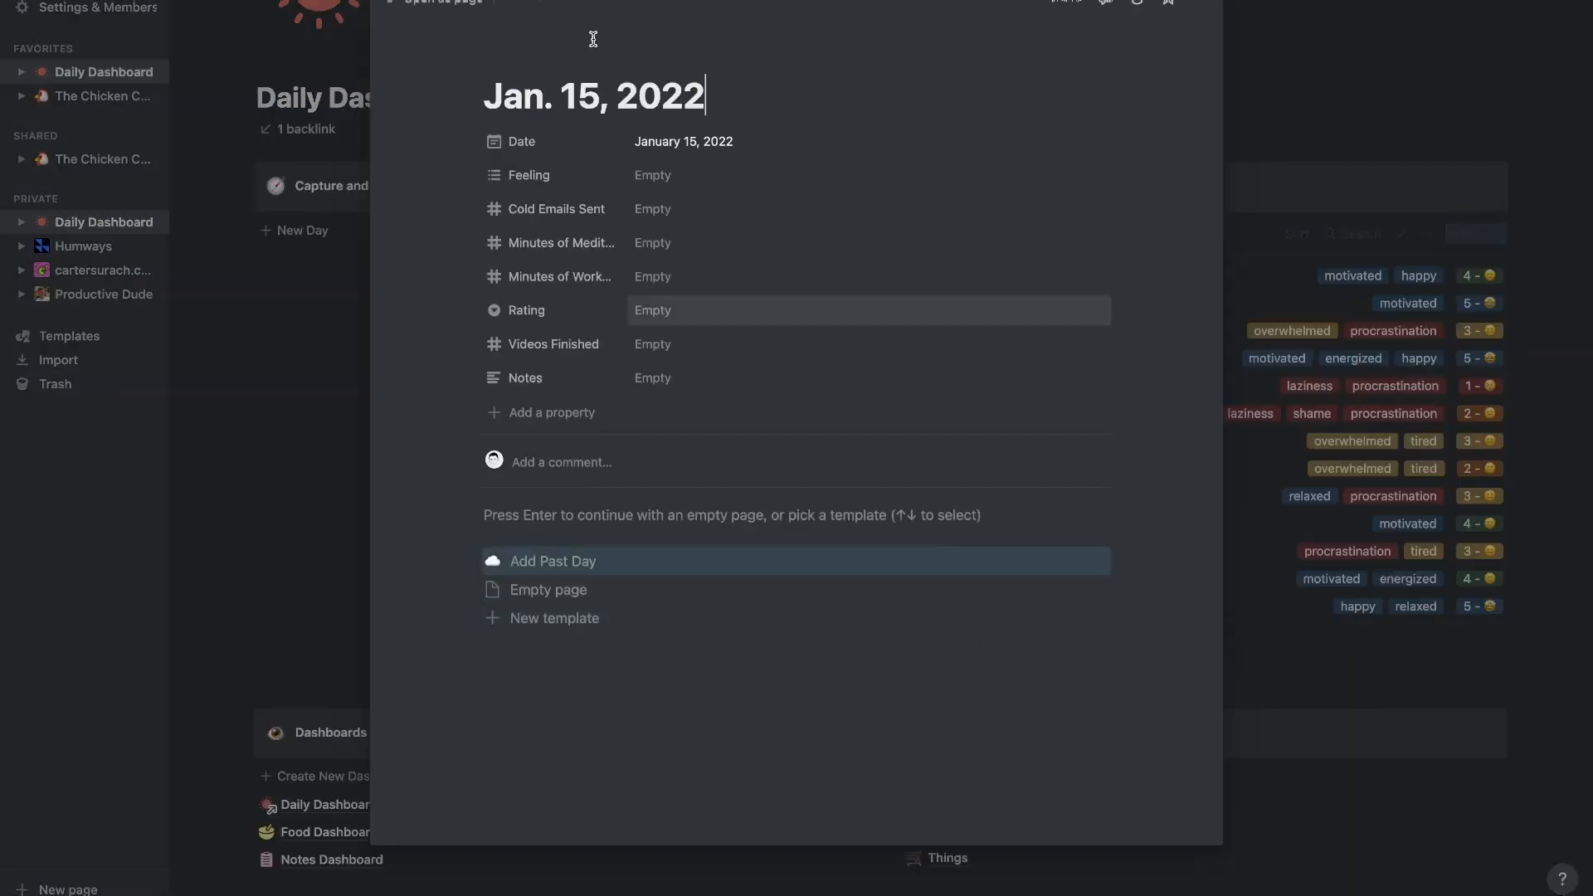
left_click(518, 145)
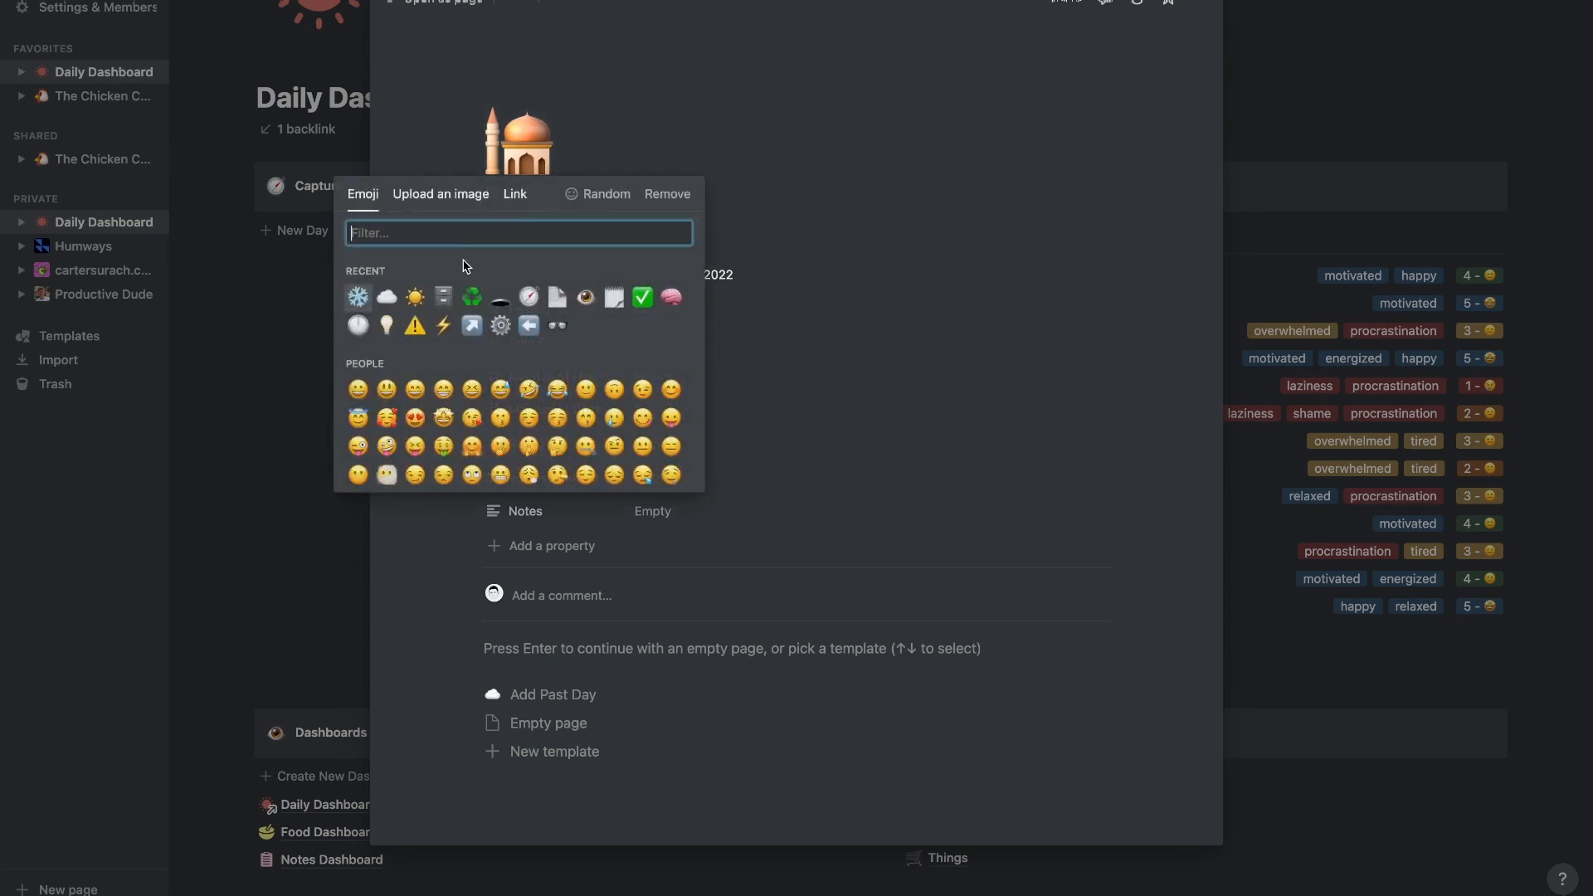
left_click(415, 297)
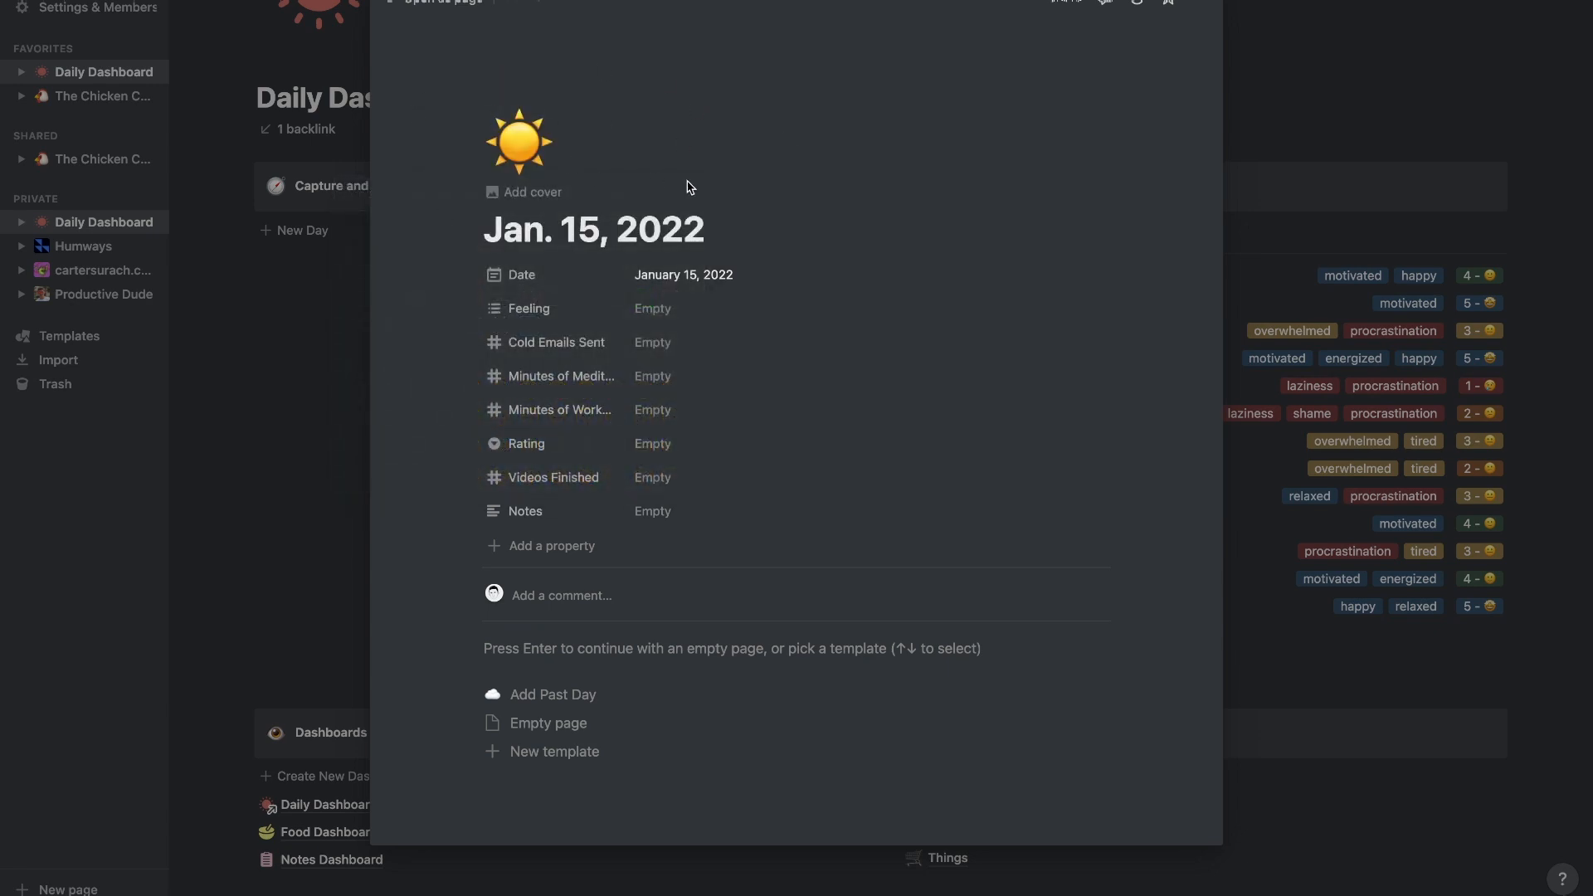
- Review the Feeling and Rating properties of the Jan. 15, 2022 entry without choosing any option
scroll(685, 216, "down", 1)
left_click(681, 256)
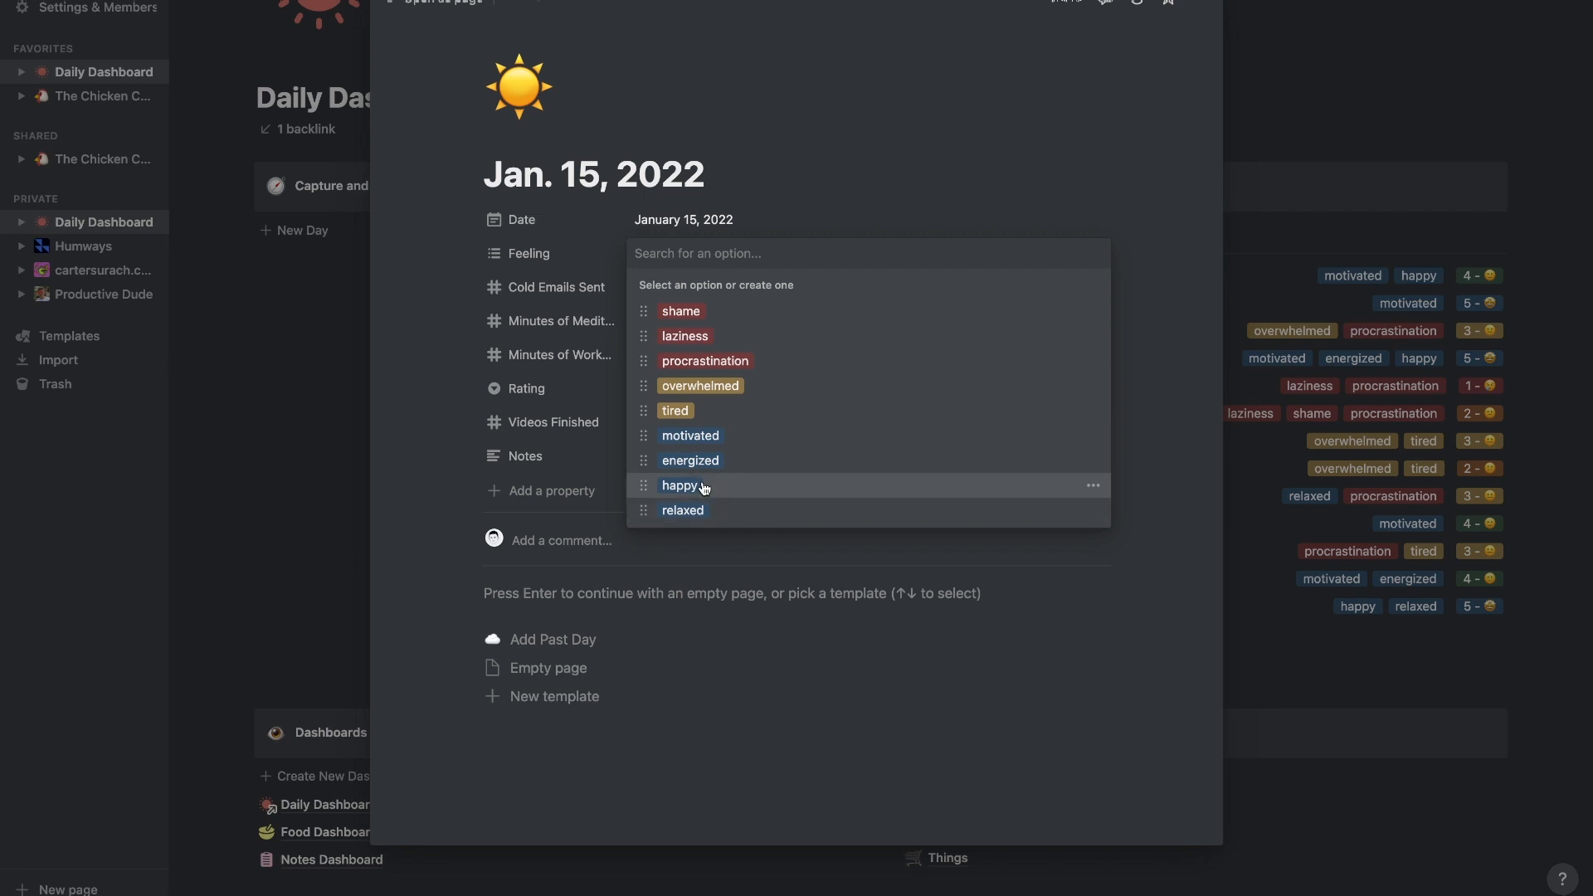
left_click(448, 419)
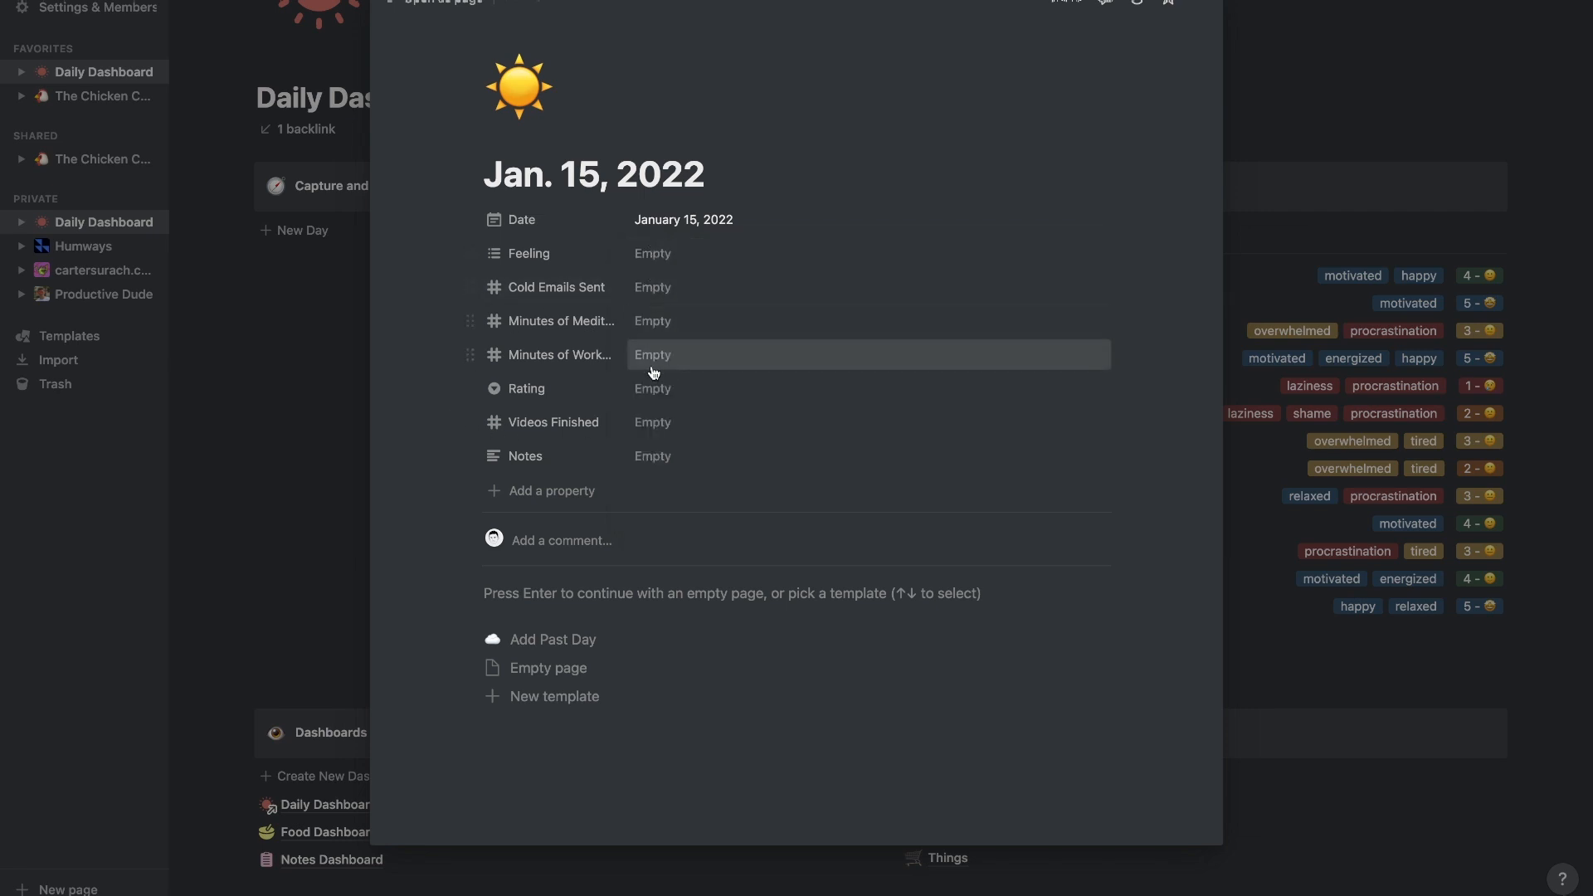
left_click(664, 391)
left_click(662, 269)
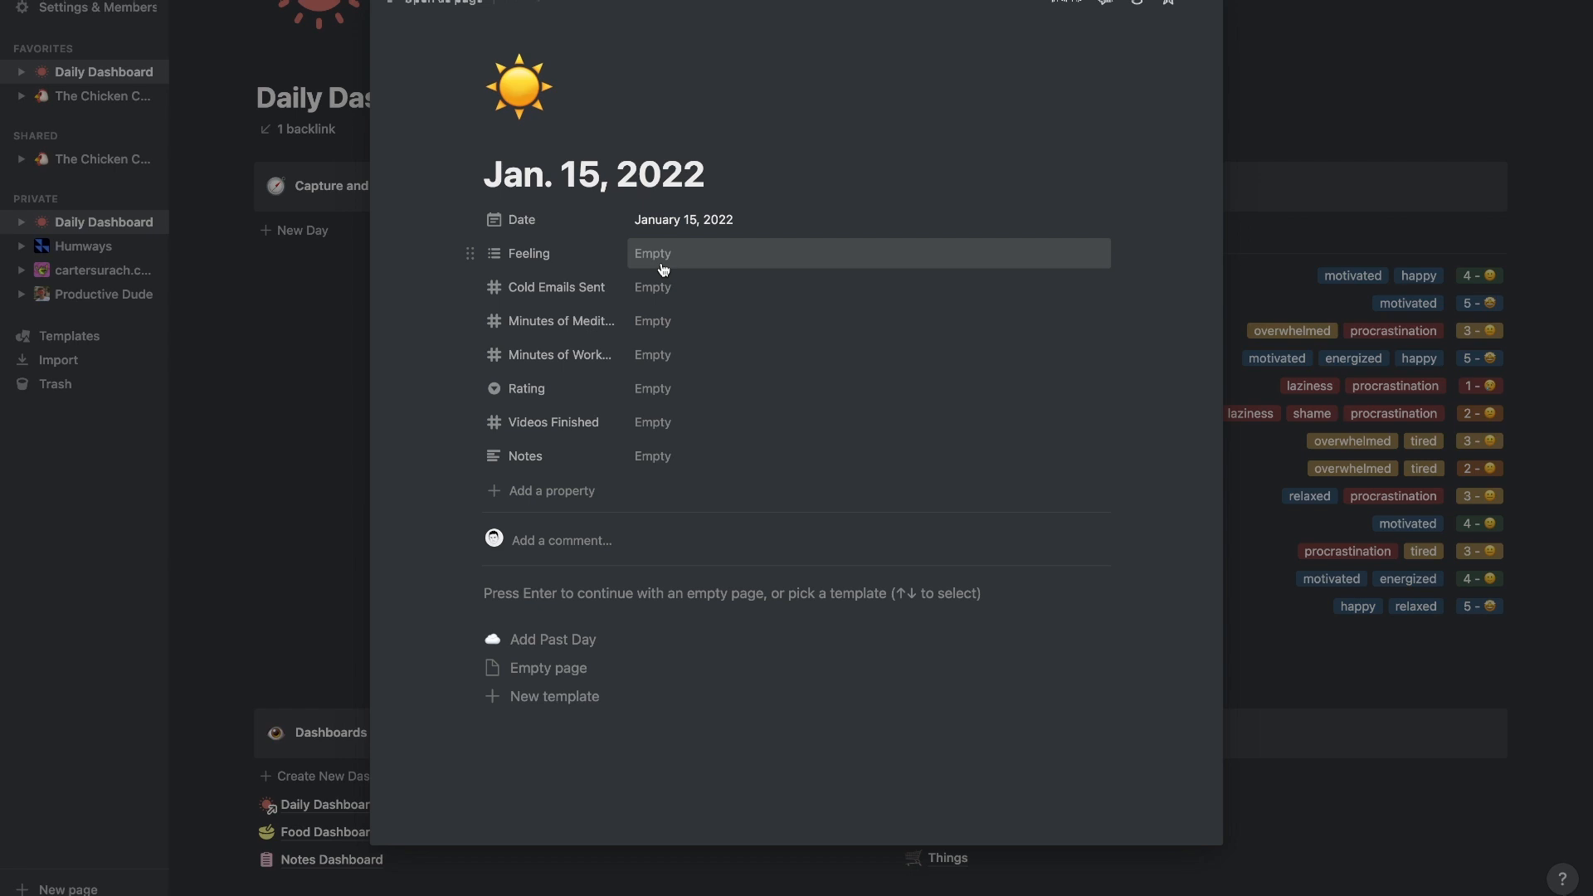
- Create a new day list under Capture and Create and fill in its date as "Sat, Jan 15th, 2022"
left_click(290, 222)
left_click(284, 213)
double_click(280, 204)
type("Sat, MONTH DATE, YEAR")
double_click(287, 208)
type("Jan")
double_click(333, 206)
type("15th")
double_click(352, 204)
type("2022")
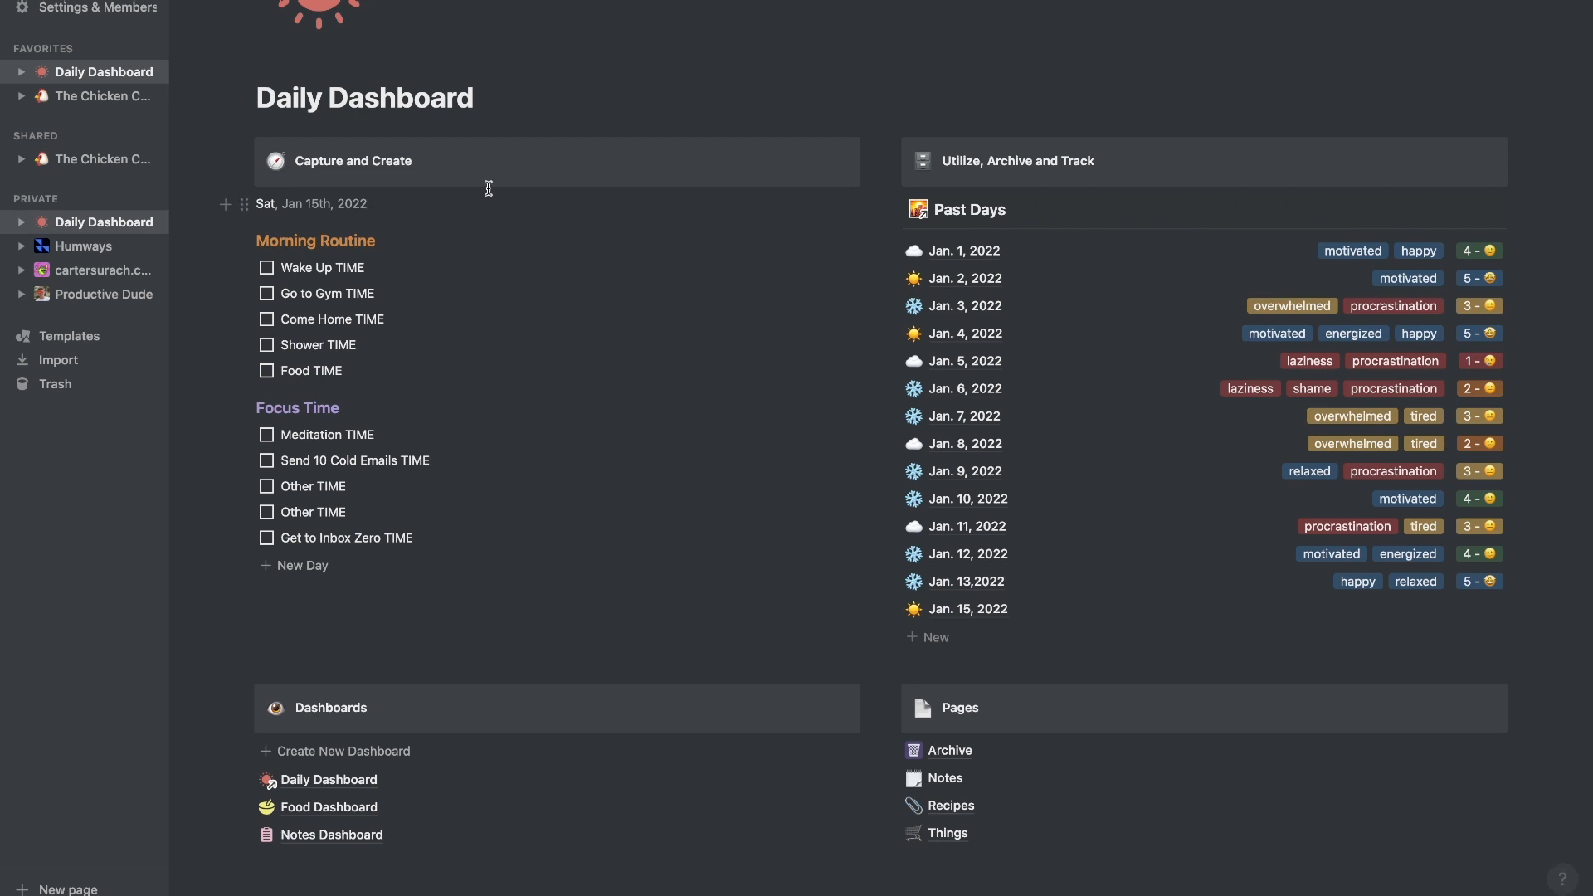
- Color the whole date line of the new day list gray
left_click_drag(255, 204, 369, 204)
left_click(578, 169)
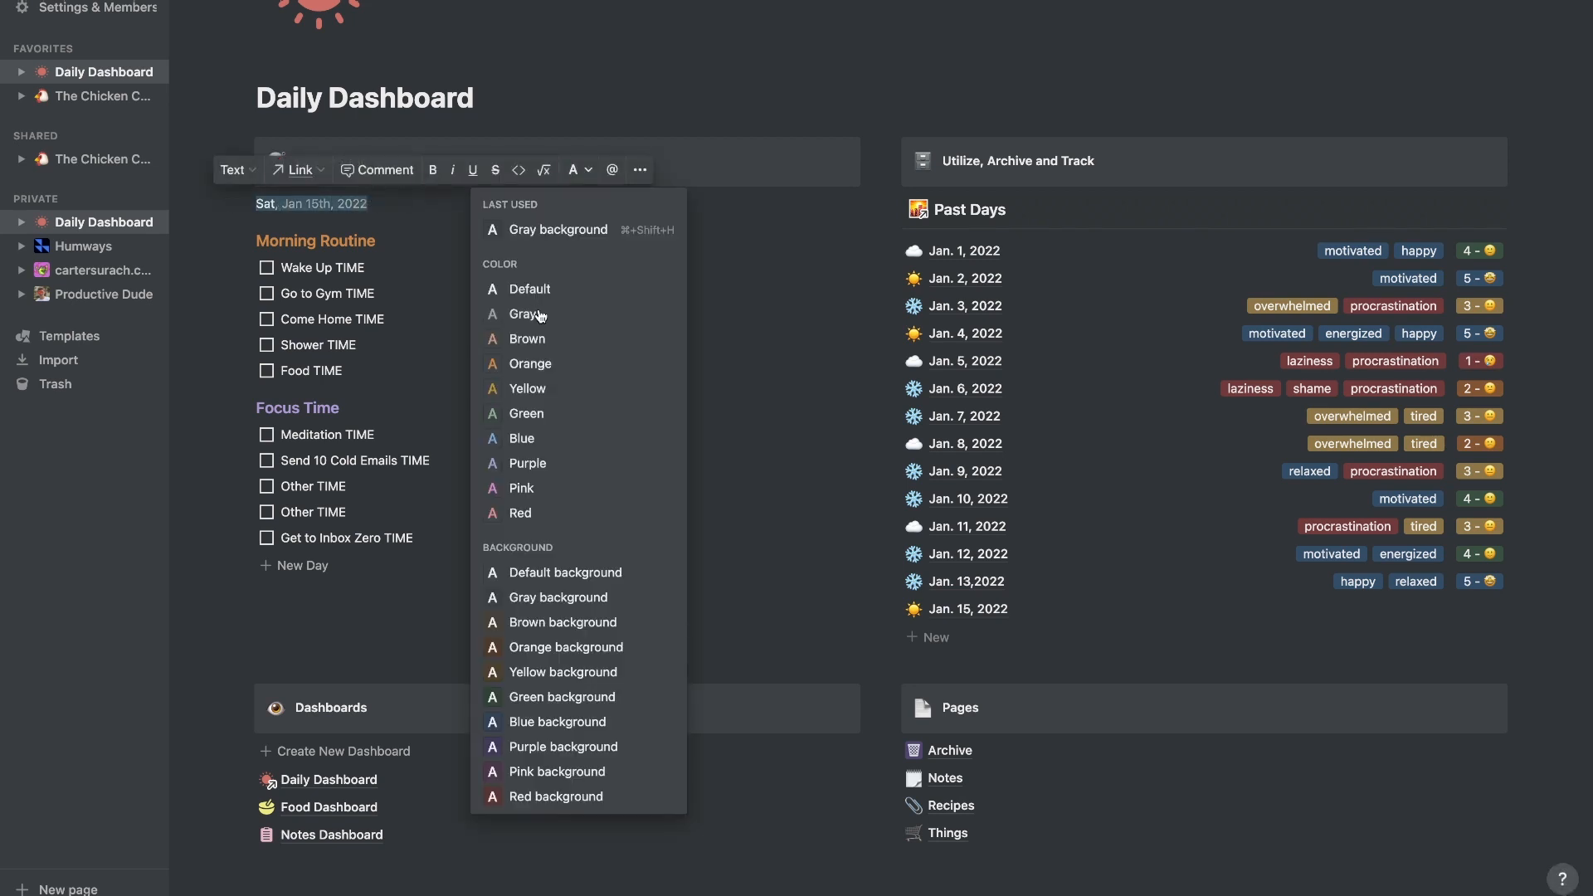
left_click(539, 315)
- In Morning Routine, set Wake Up to 8am and Go to Gym to 9am, and delete the Come Home, Shower and Food tasks
left_click(289, 268)
left_click_drag(282, 267, 333, 265)
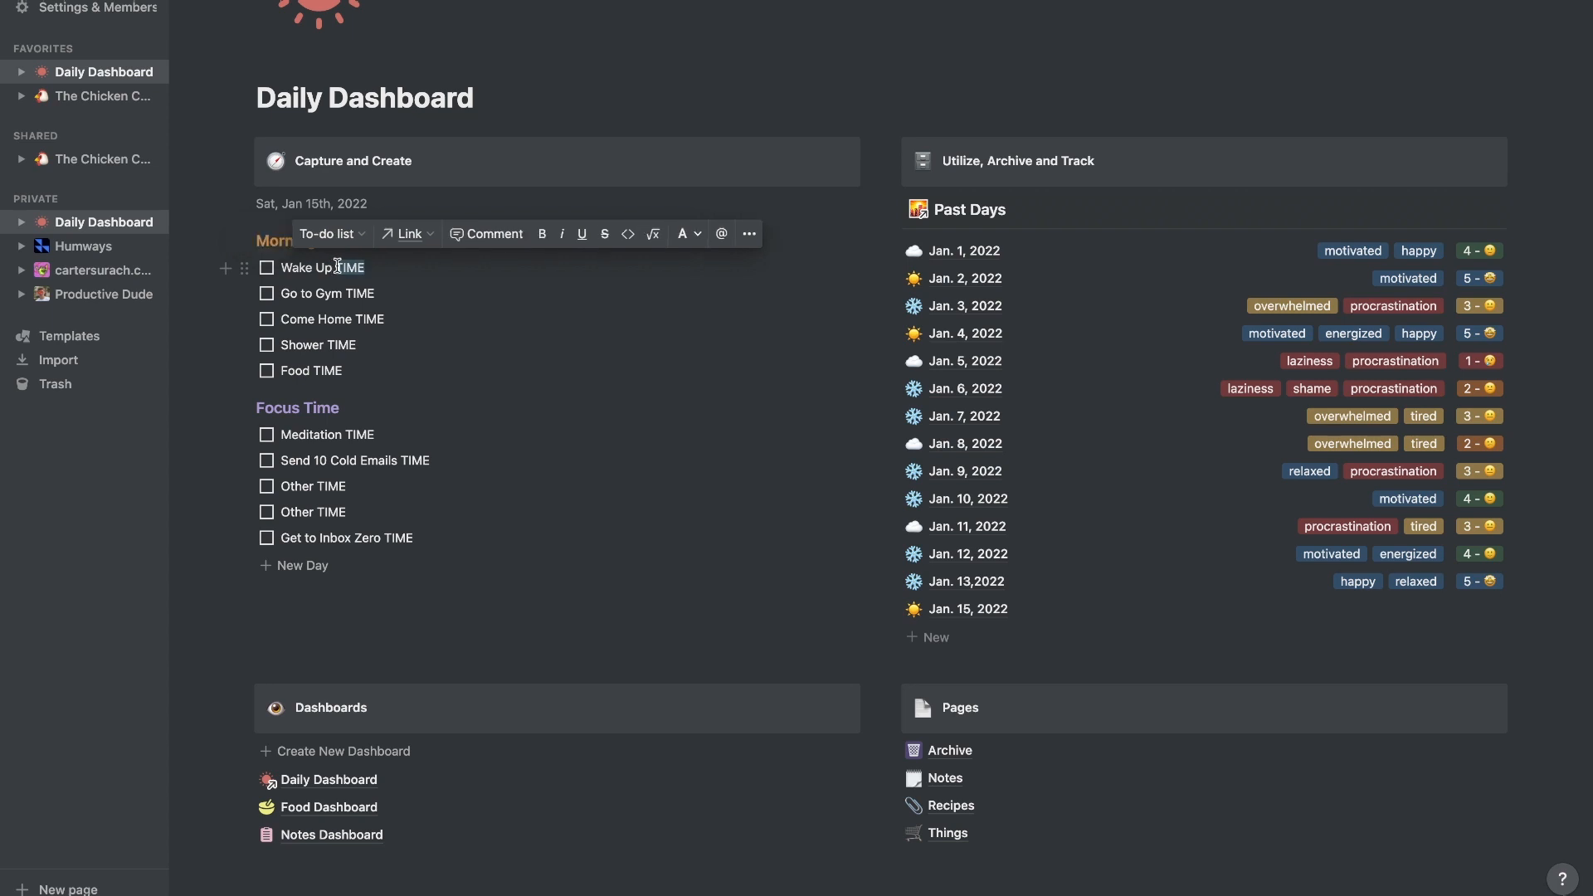
type("8am")
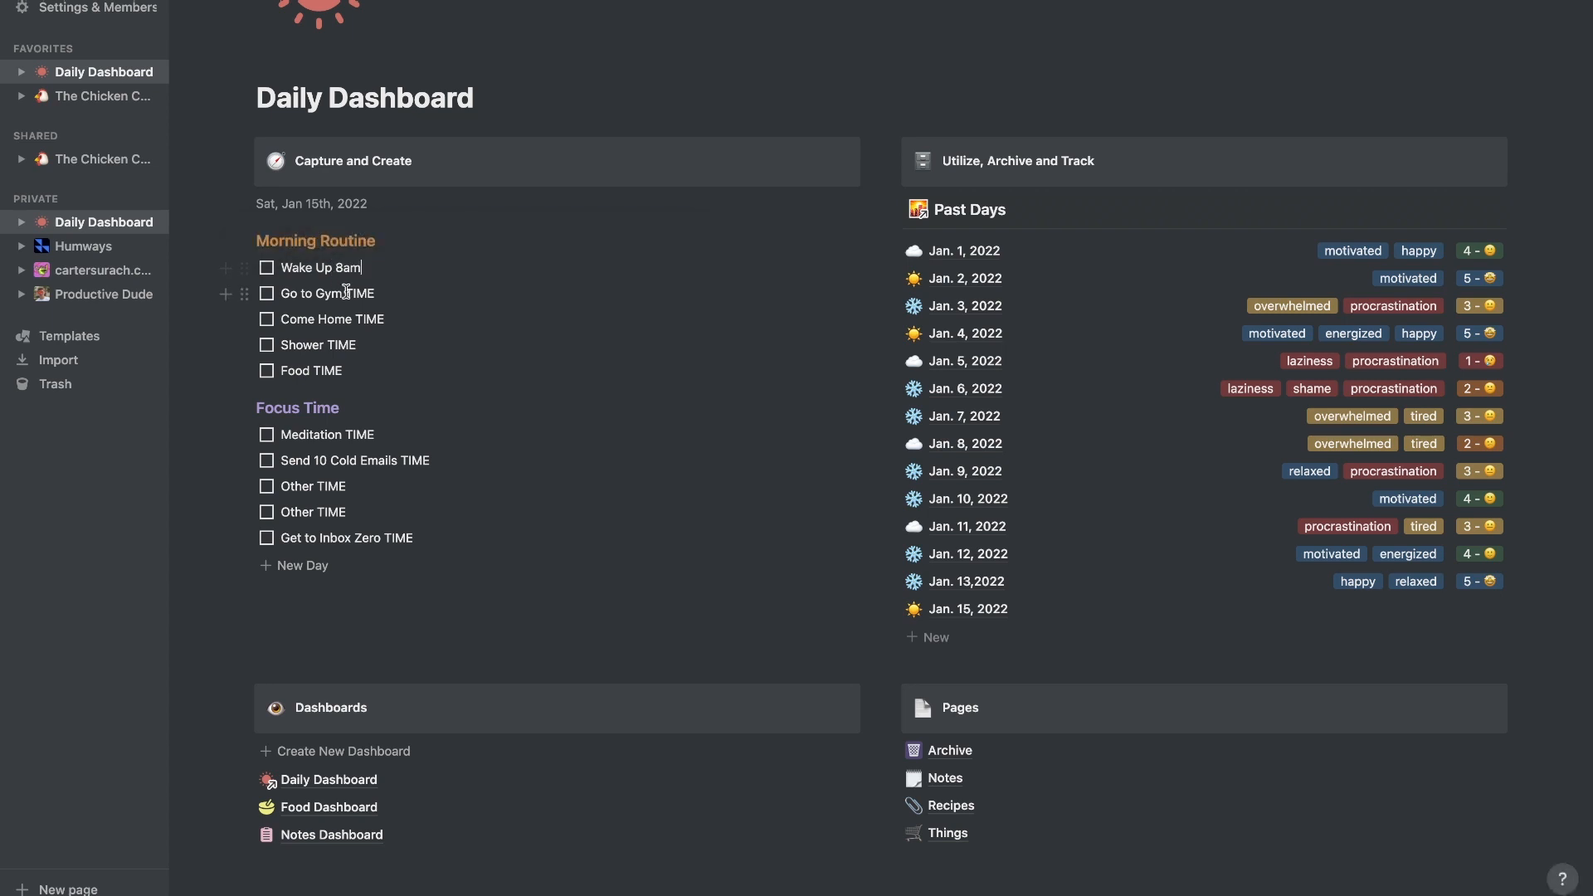
left_click_drag(346, 293, 390, 292)
type("9am")
left_click_drag(373, 369, 289, 321)
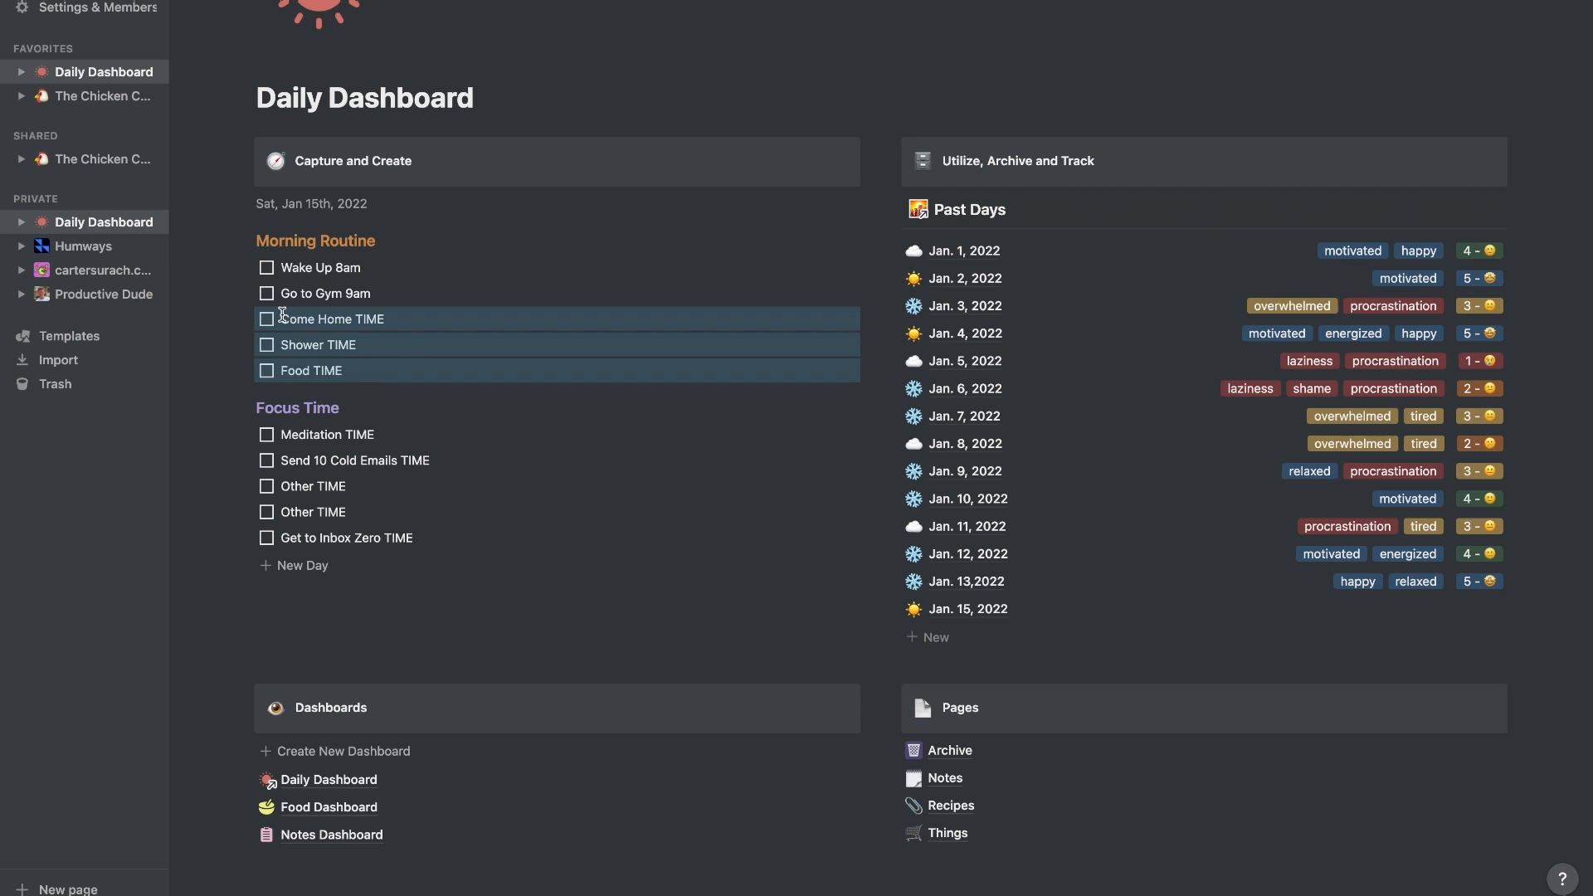
key("BackSpace")
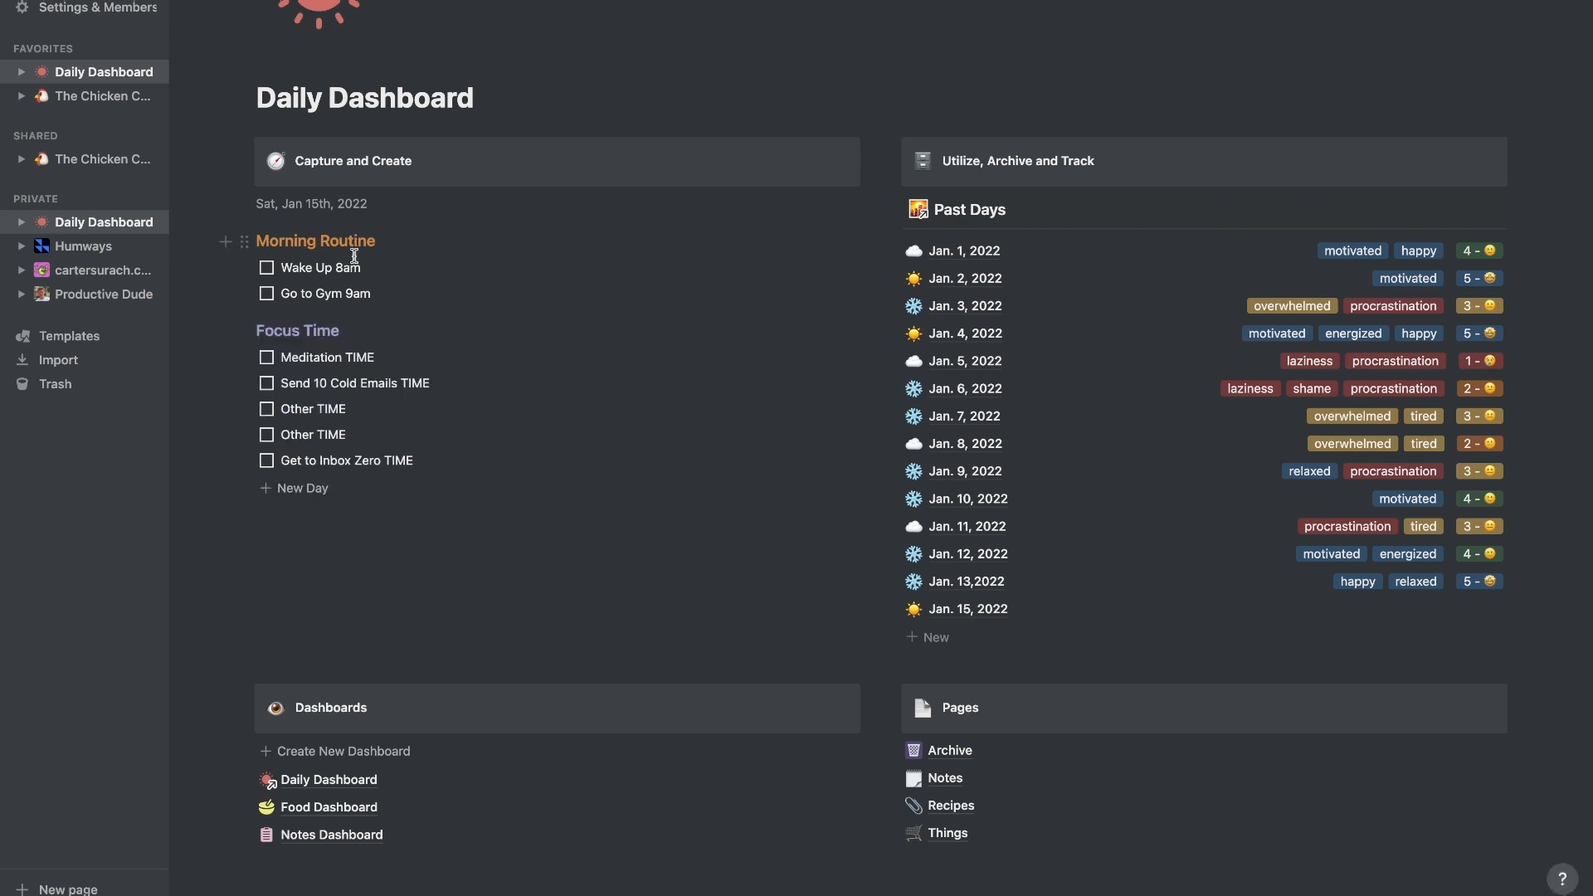
- In Focus Time, set Meditation to 10.30am and the Other tasks to 11.30am and 12.30am, deleting Send 10 Cold Emails and Get to Inbox Zero
double_click(346, 354)
type("10.30am")
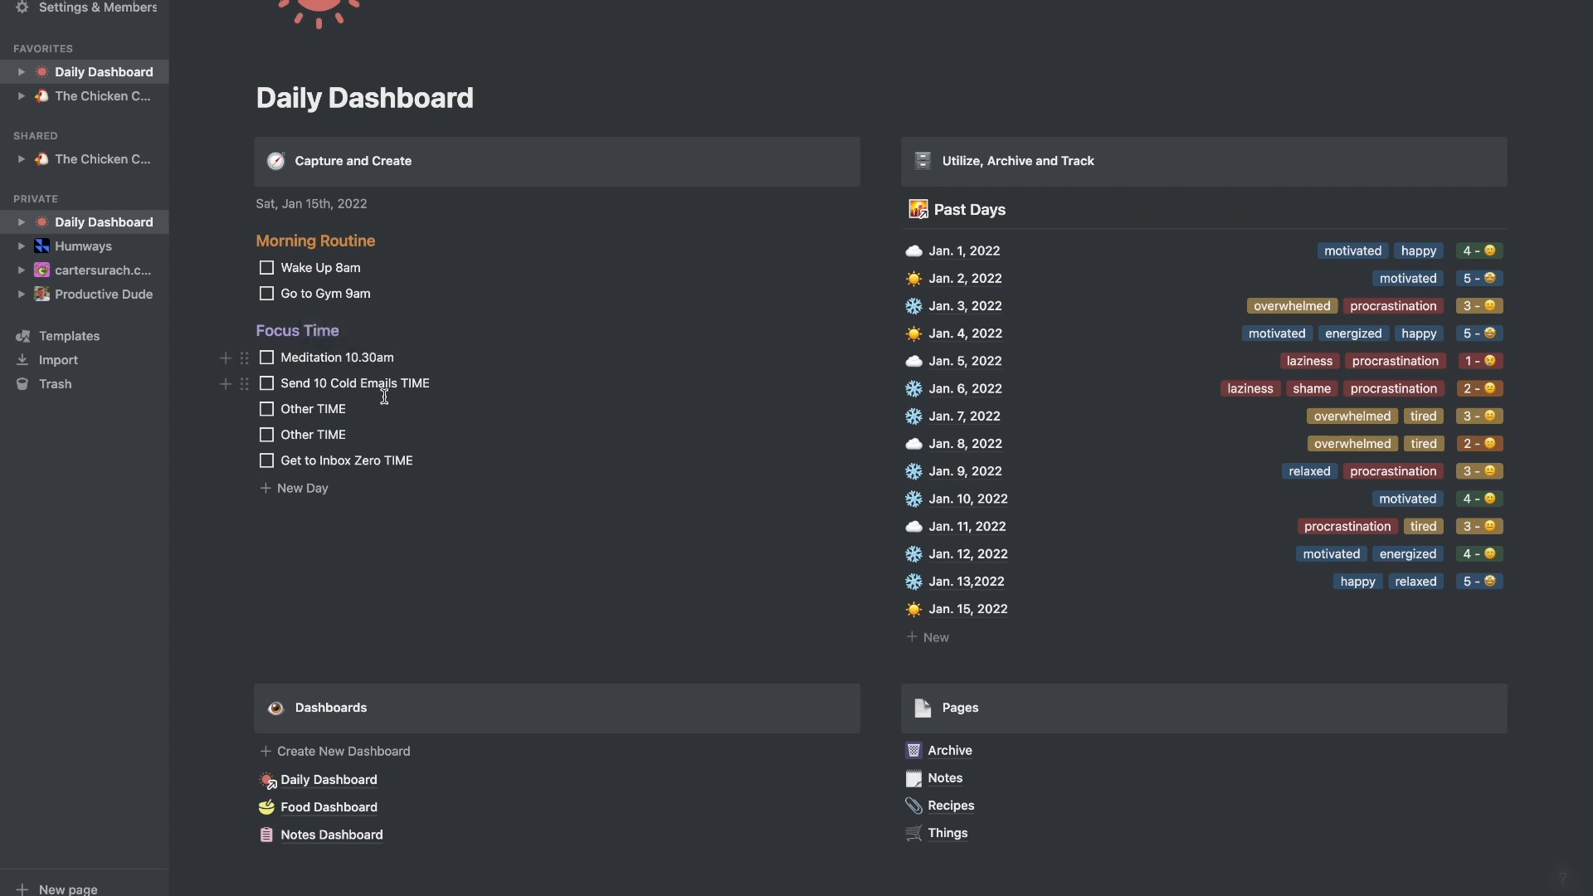
left_click_drag(274, 383, 438, 384)
key("BackSpace")
key("BackSpace")
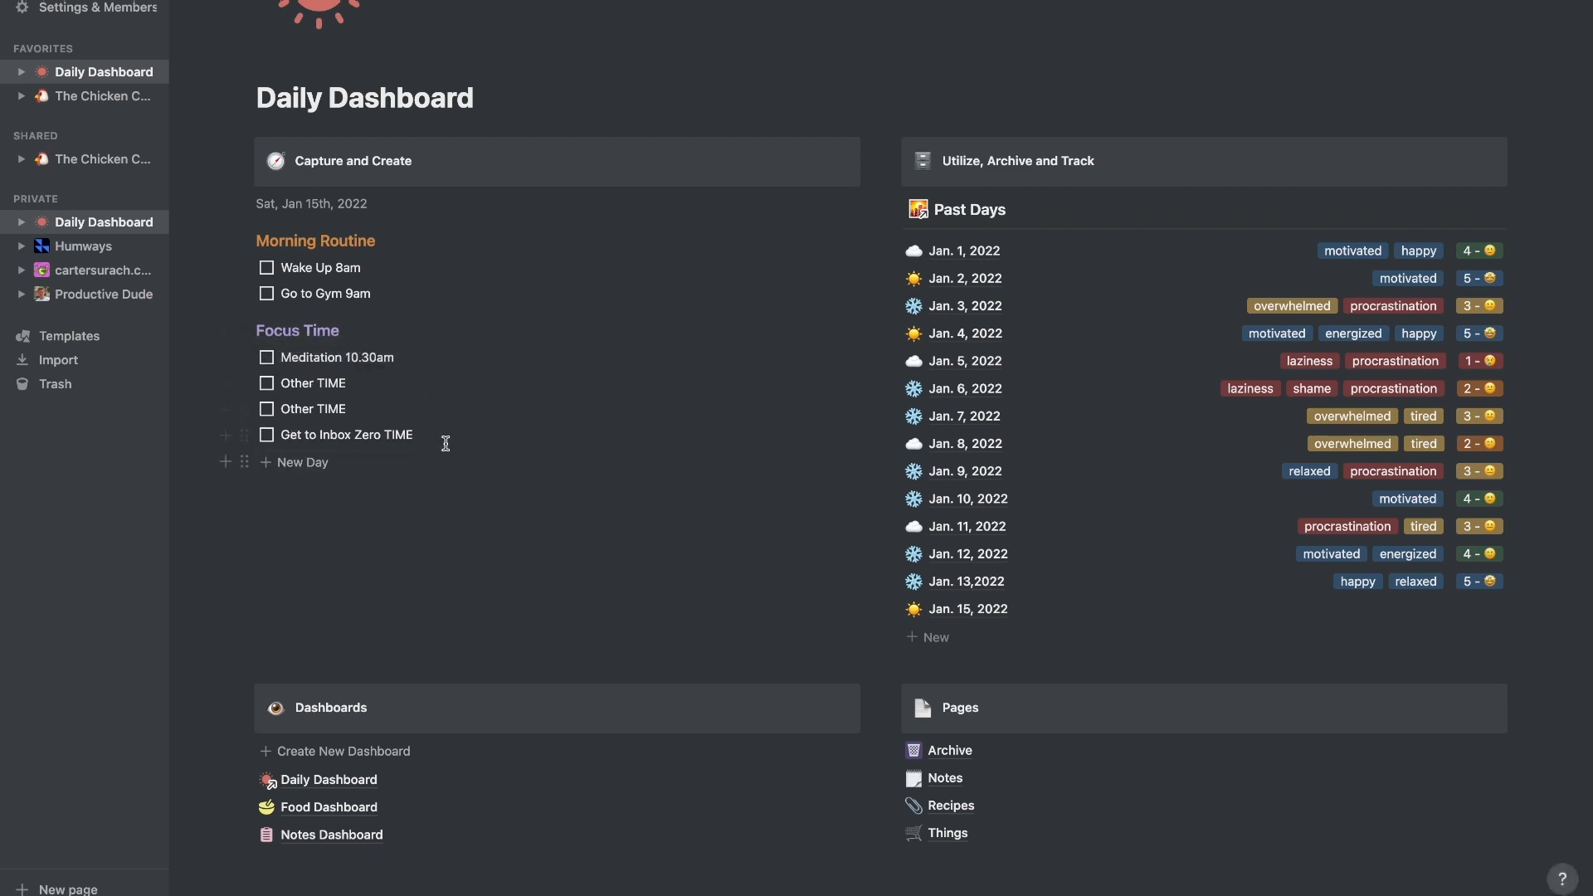
key("Escape")
key("BackSpace")
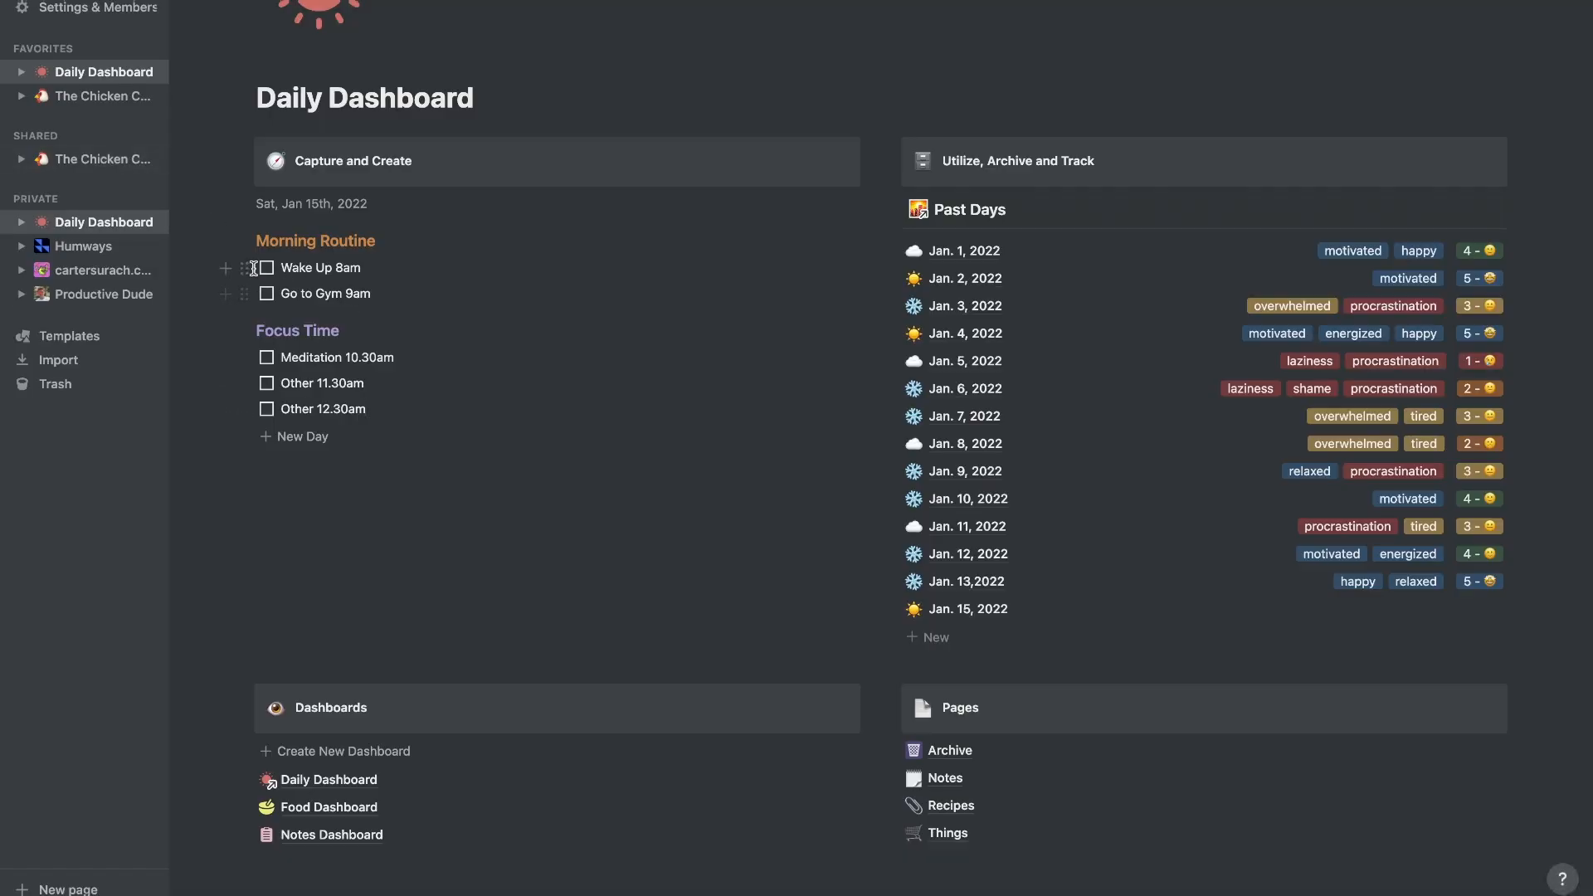
- Check off Wake Up and Go to Gym, and format the Meditation 10.30am task as red strikethrough text
left_click(267, 270)
left_click(267, 295)
left_click_drag(280, 357, 495, 358)
left_click(554, 325)
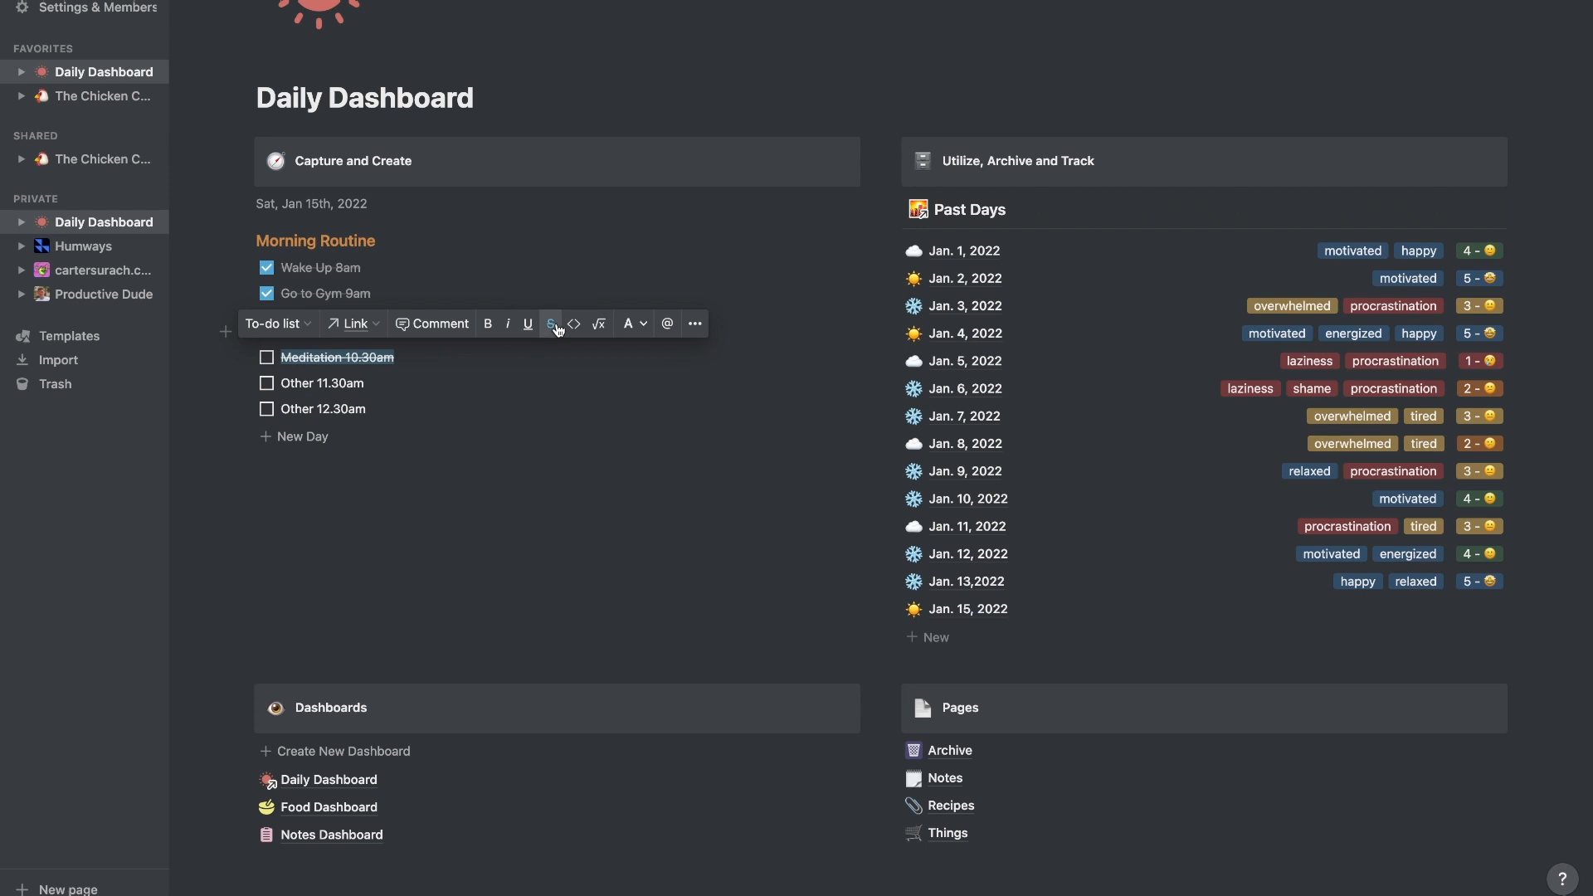
left_click(632, 323)
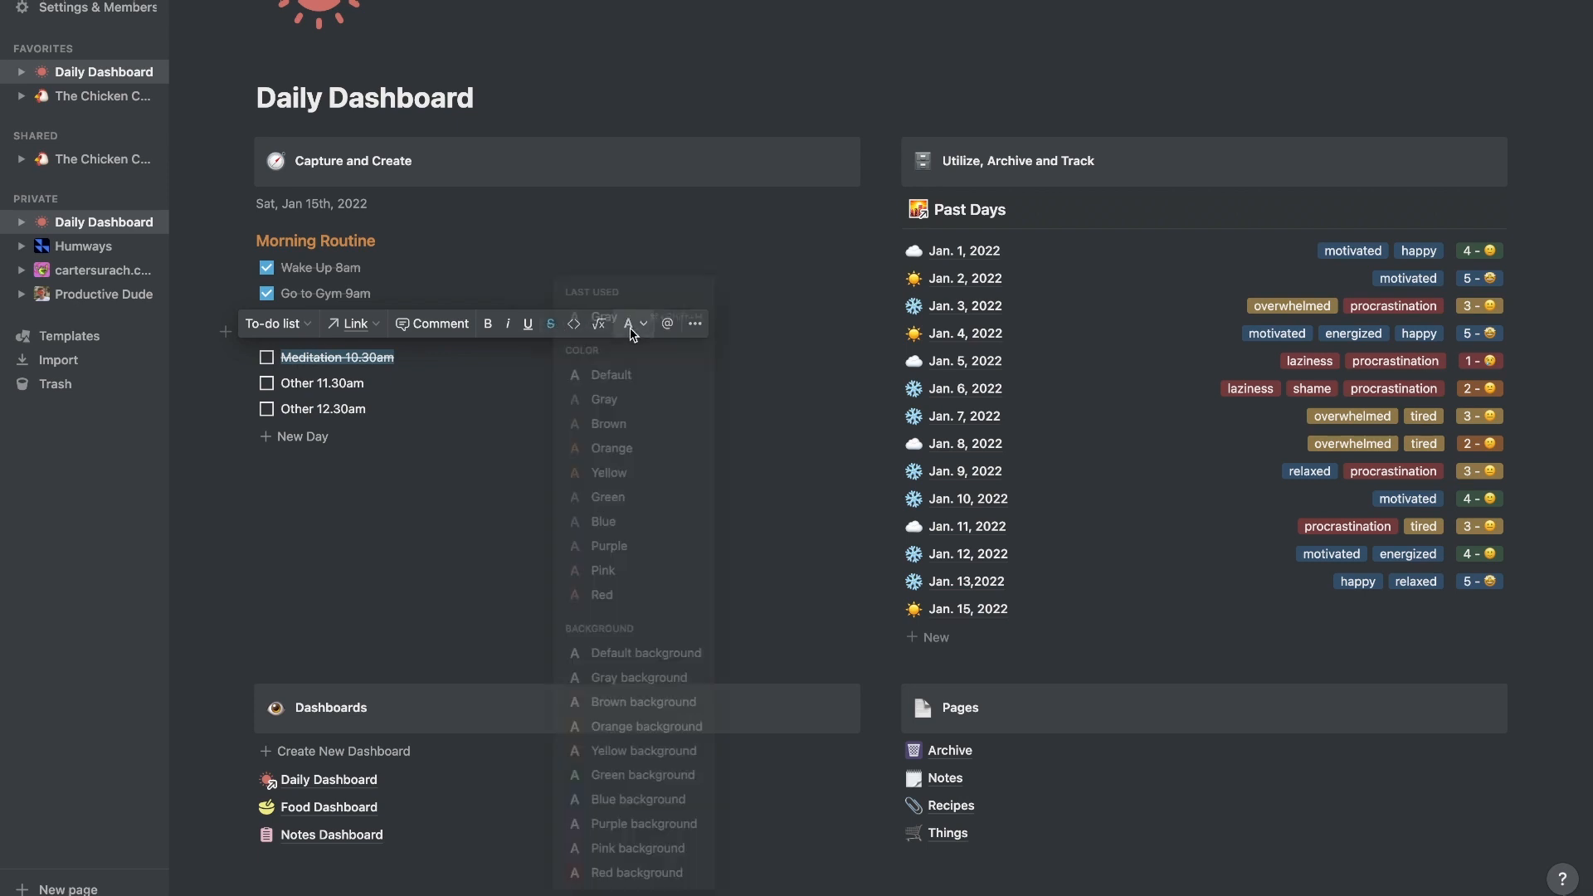
left_click(608, 595)
left_click(340, 409)
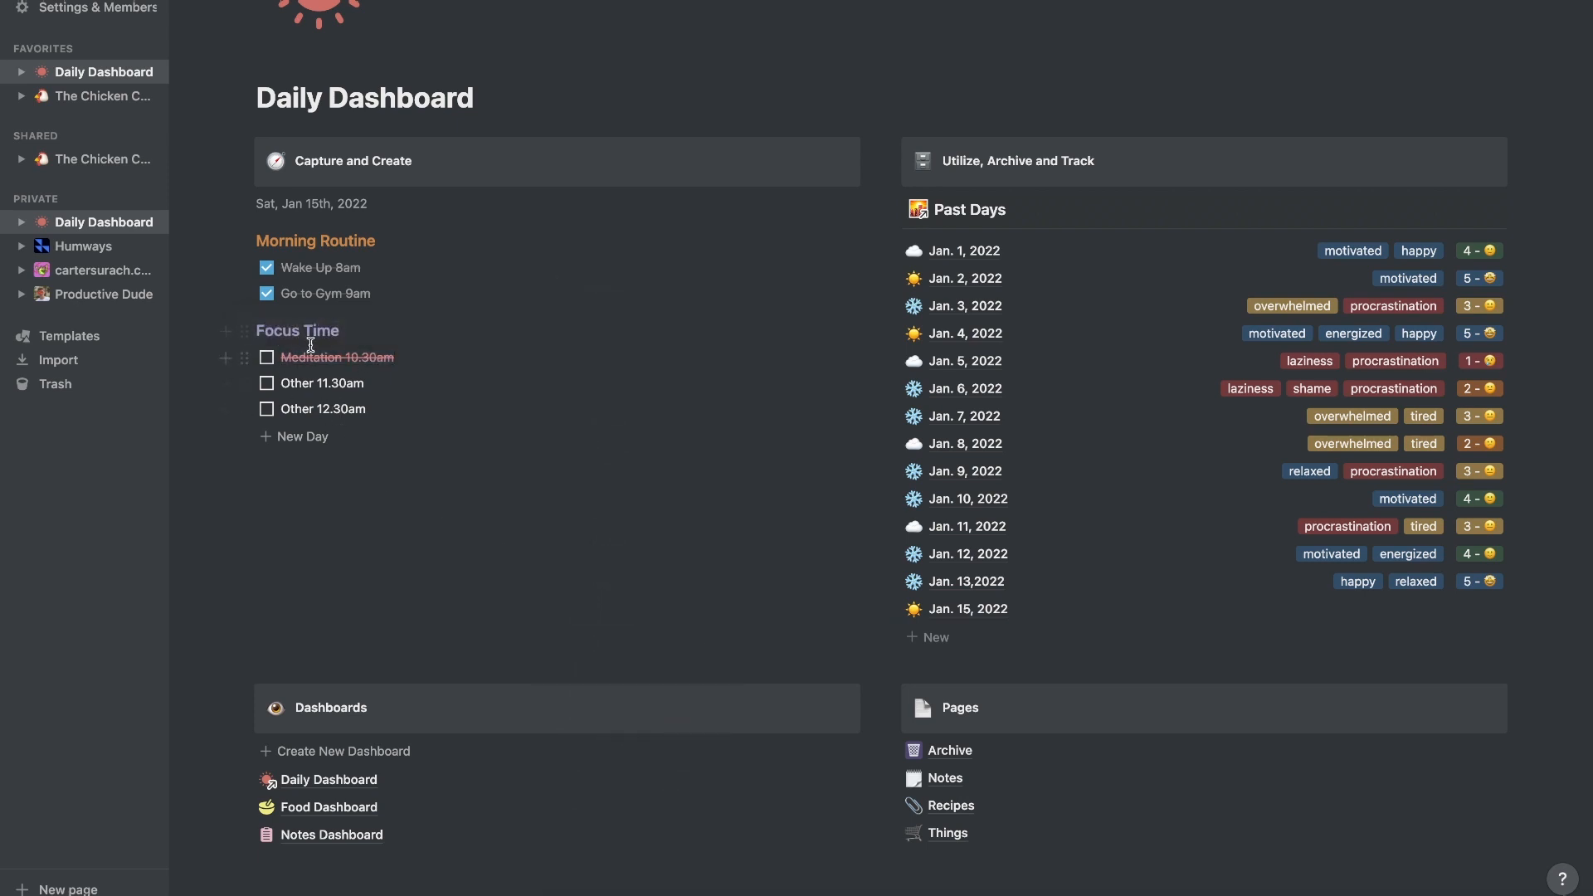
- Remove the strikethrough from the Meditation 10.30am task and color its text blue
left_click_drag(280, 355, 408, 355)
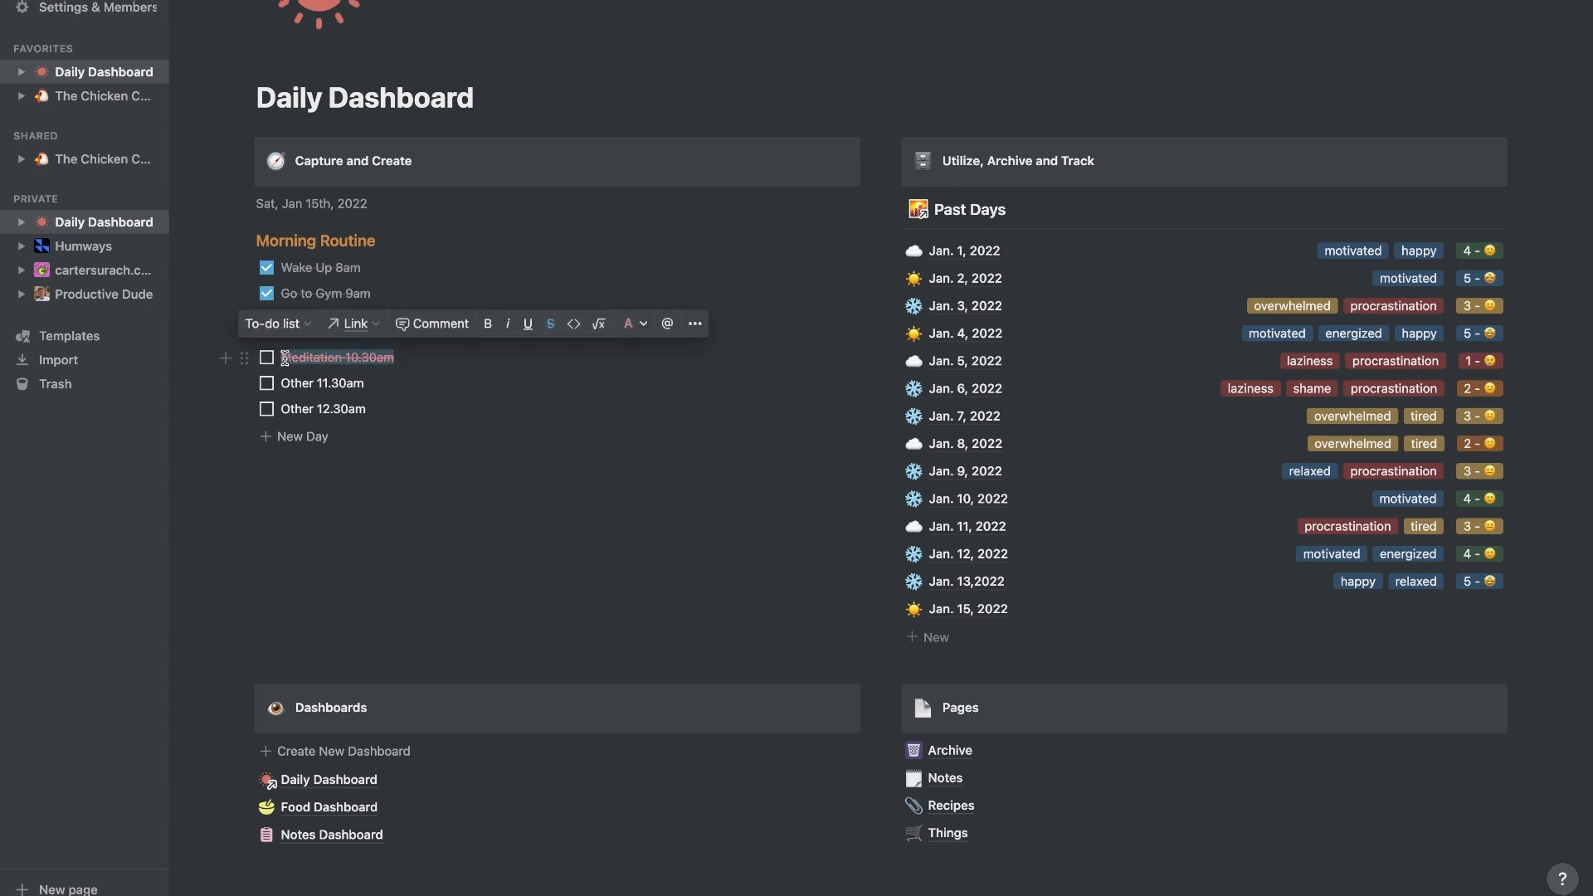
left_click(550, 324)
left_click(630, 324)
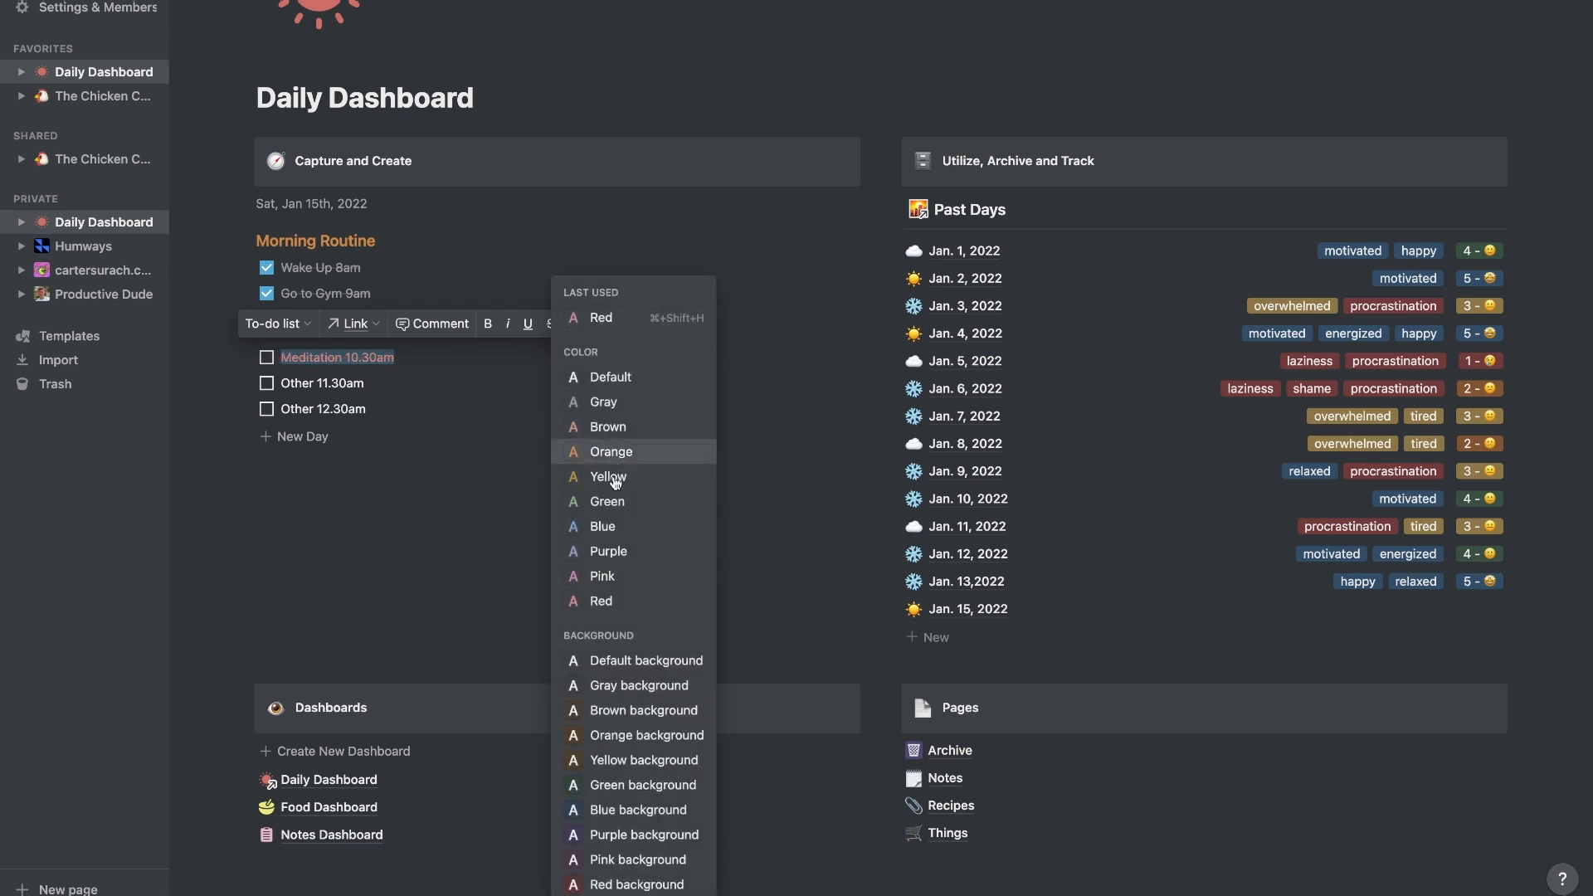
left_click(602, 526)
left_click(351, 358)
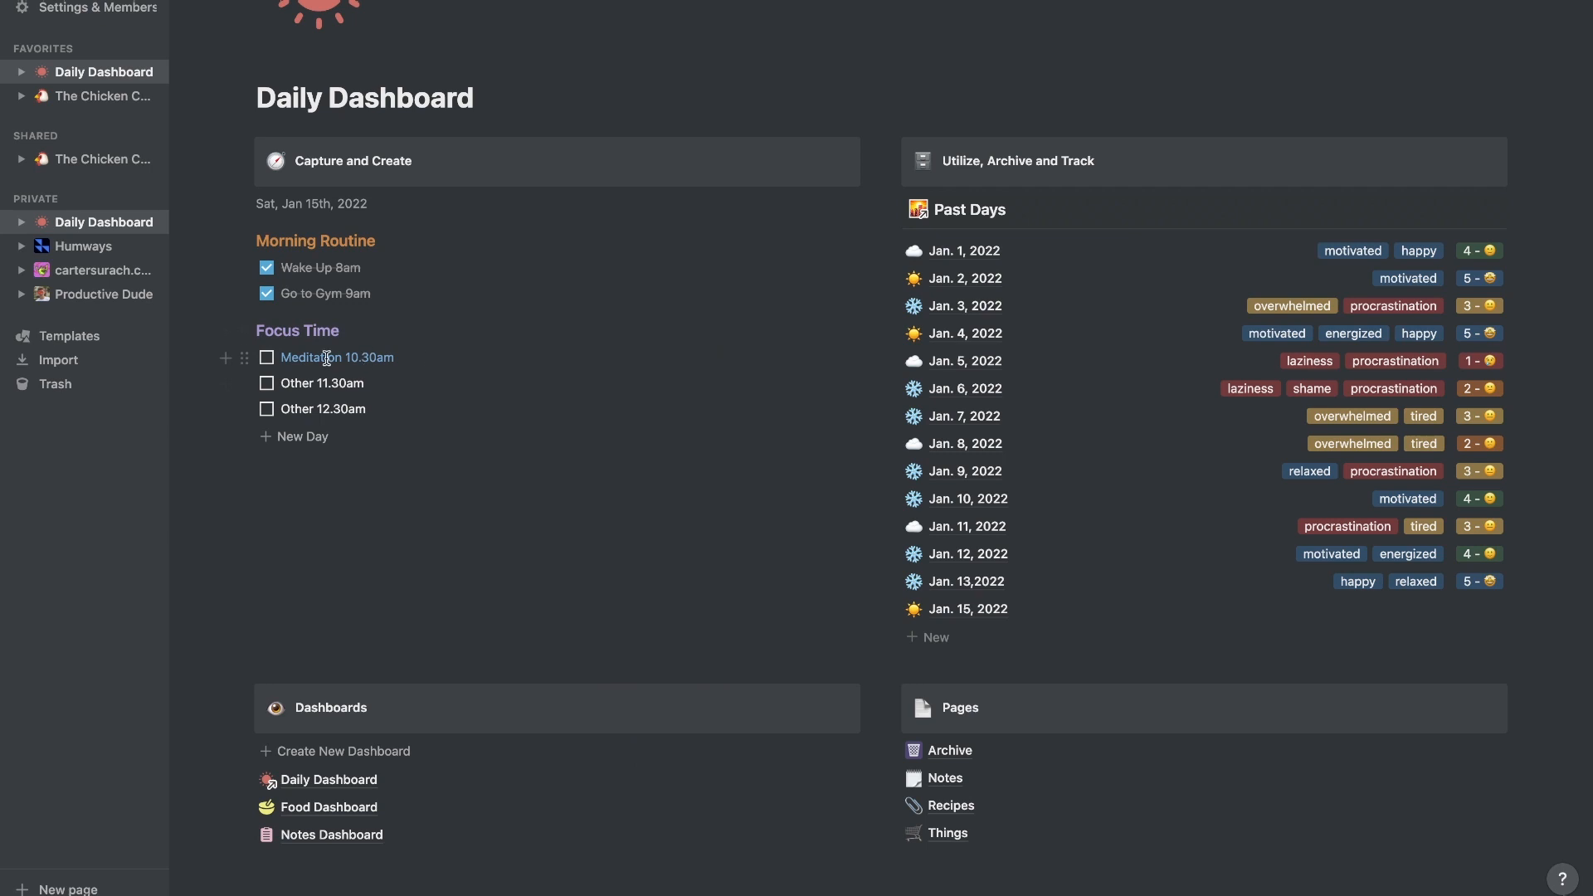
- Format the Meditation 10.30am task as red strikethrough text again, and check off both Other tasks
left_click_drag(285, 356, 522, 356)
left_click(631, 324)
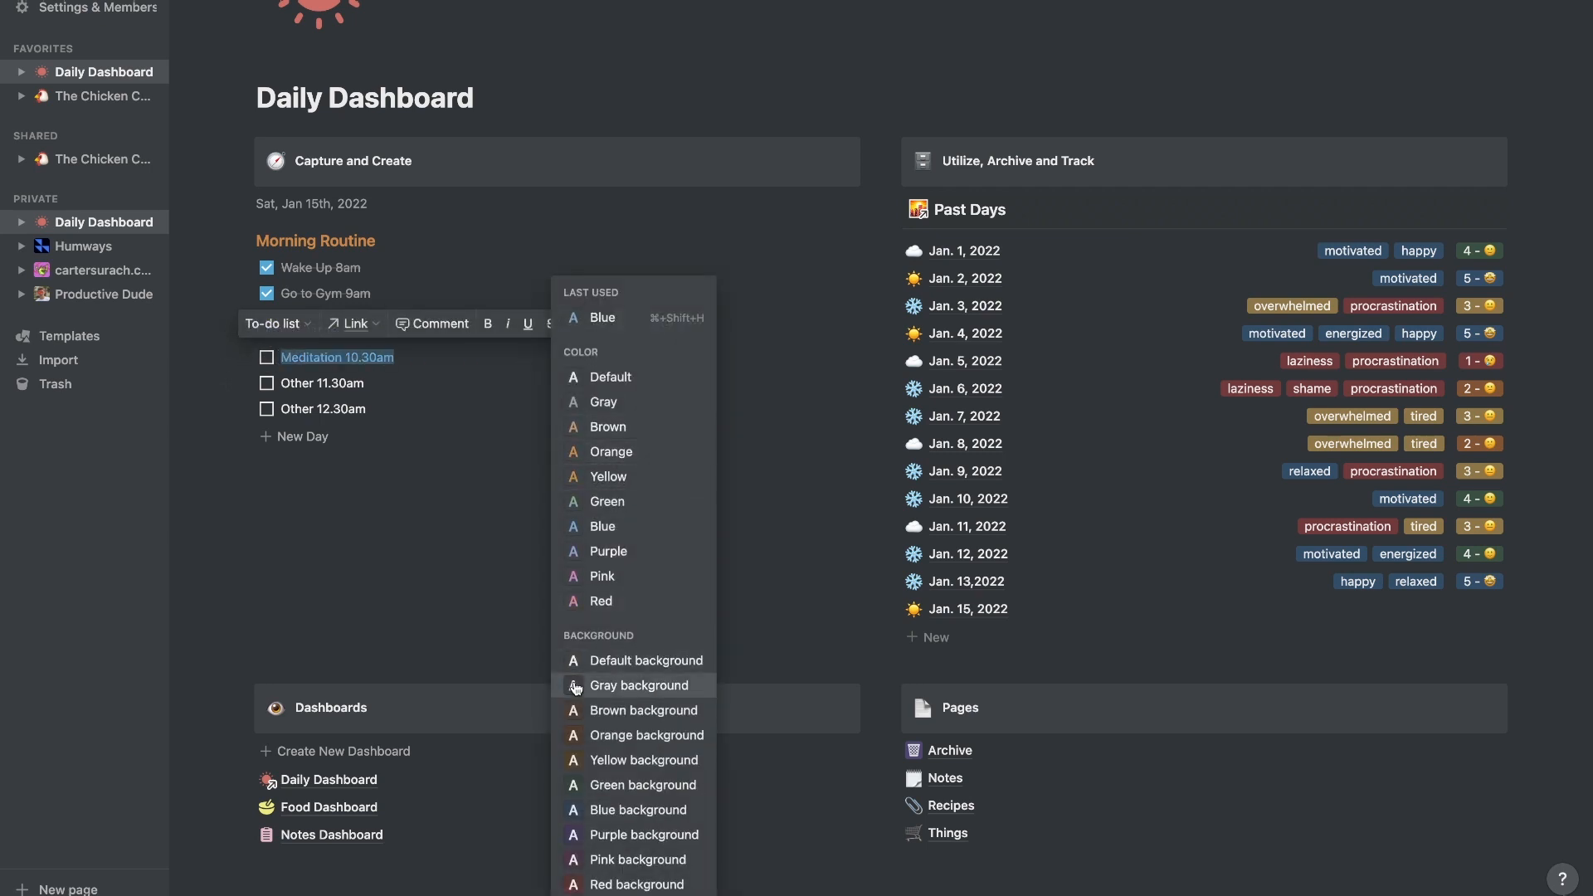
left_click(605, 600)
left_click(546, 324)
left_click(364, 383)
left_click(266, 384)
left_click(266, 409)
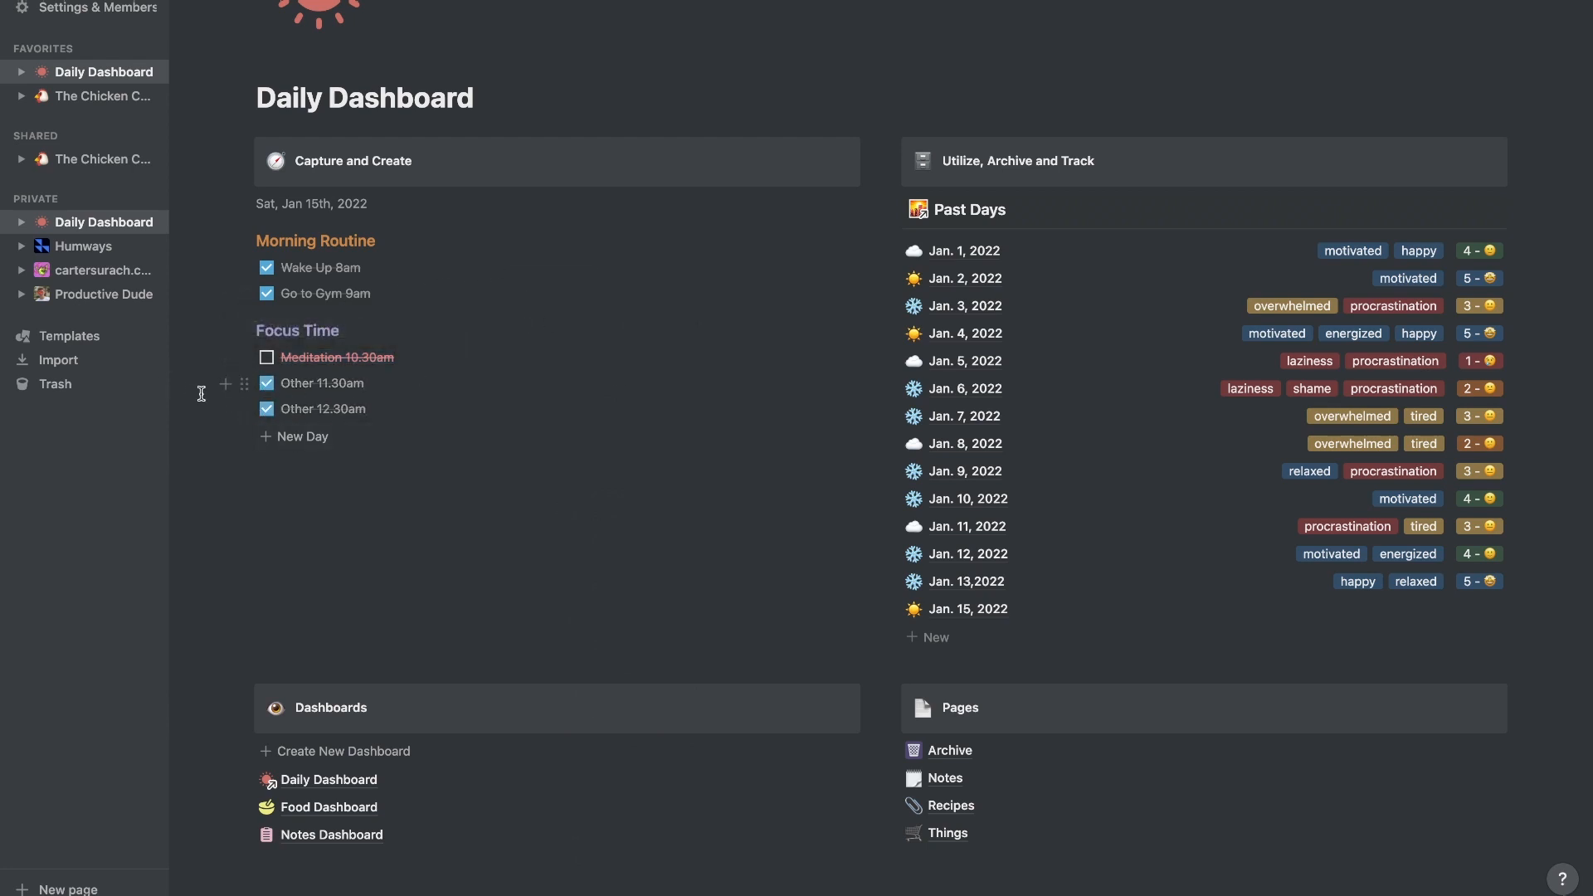
- Move the whole Sat, Jan 15th, 2022 list into the Jan. 15, 2022 entry in Past Days
left_click_drag(203, 404, 399, 202)
left_click_drag(244, 202, 991, 614)
- Open the Jan. 15, 2022 entry and set its Feeling property to tired
left_click(991, 610)
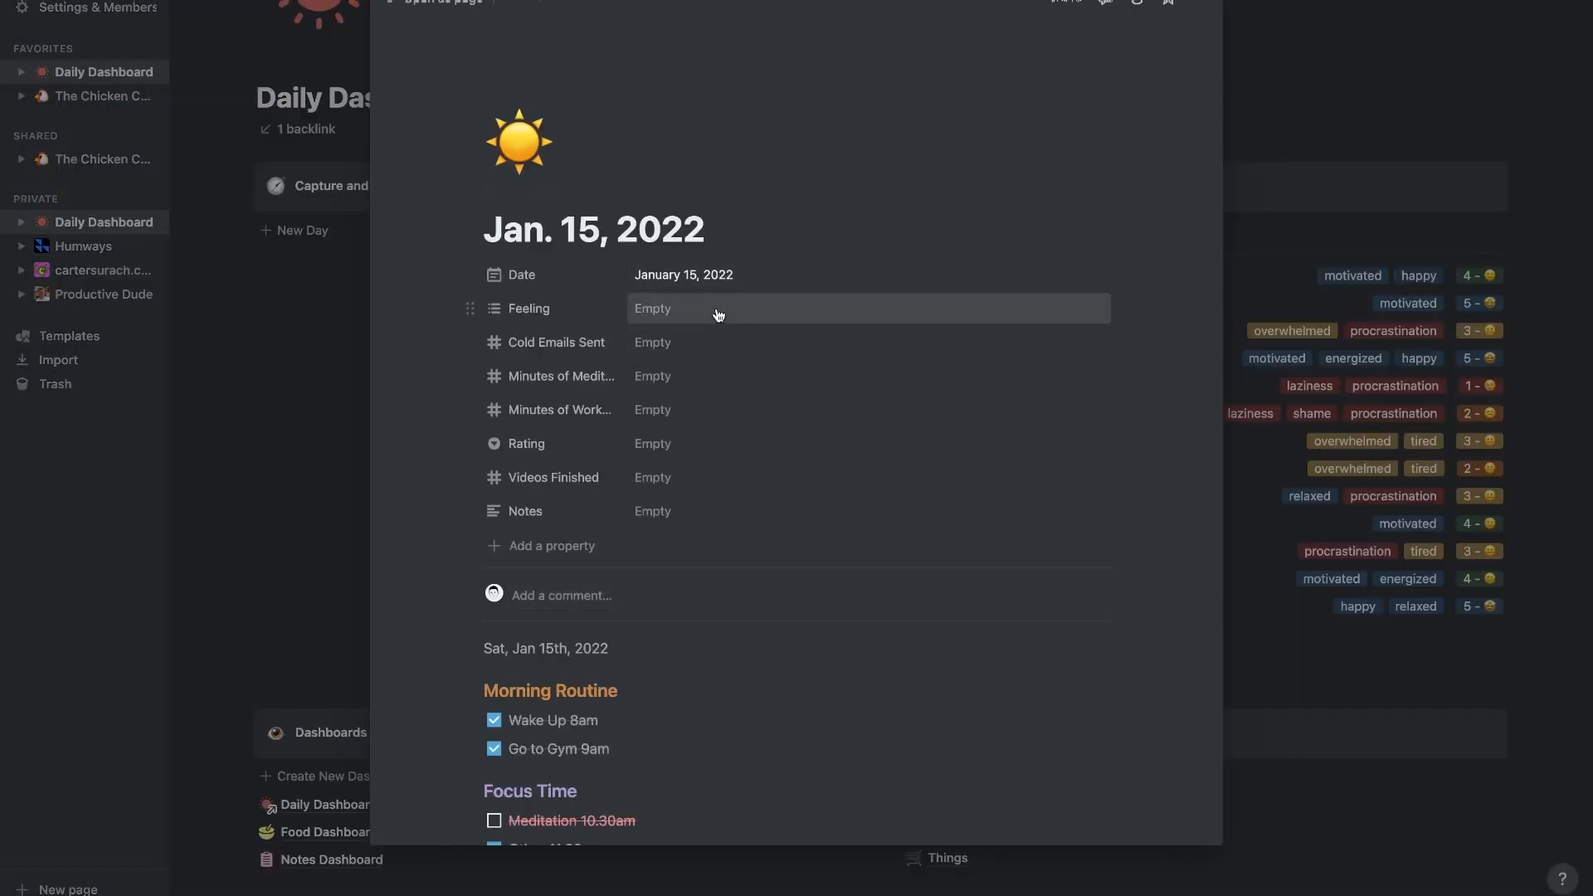
left_click(715, 309)
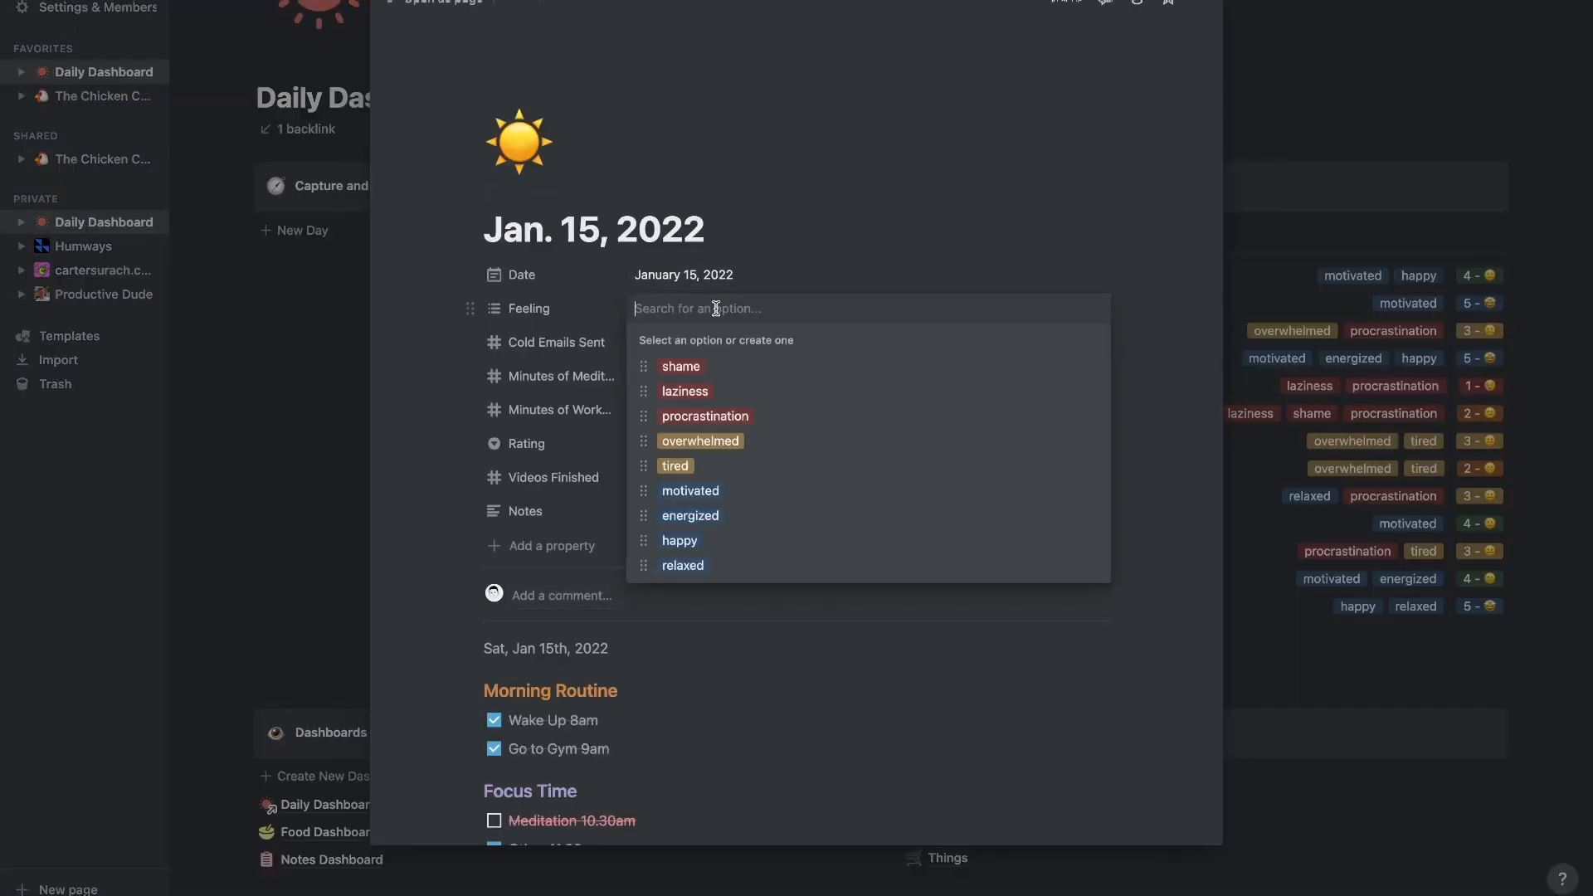
left_click(719, 467)
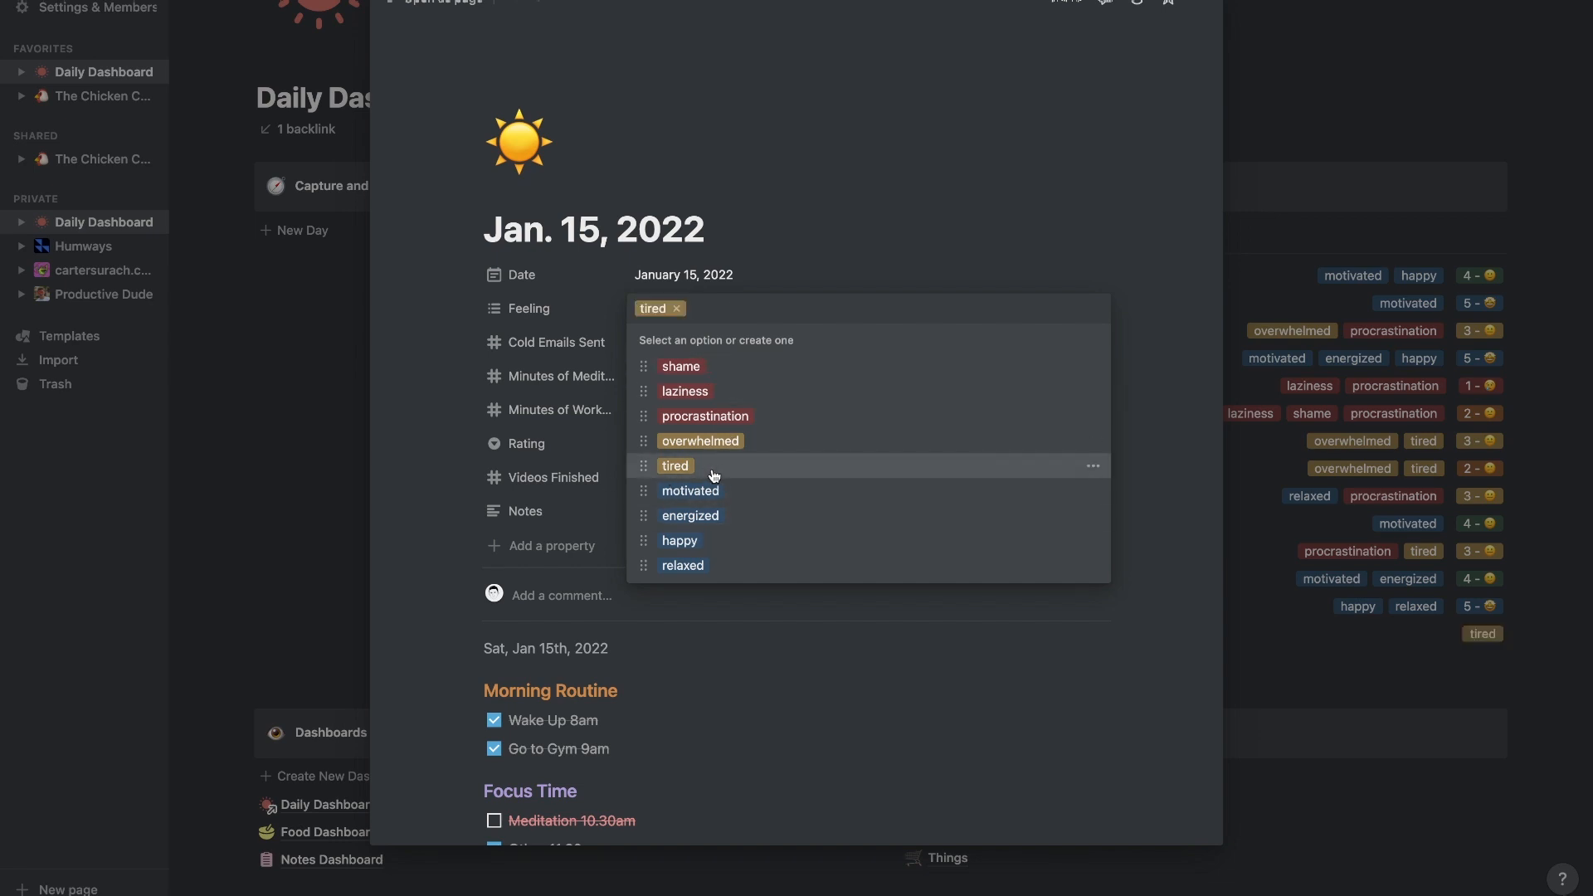
- Add happy to the entry's Feeling property and set both Cold Emails Sent and the meditation minutes to 0
left_click(697, 548)
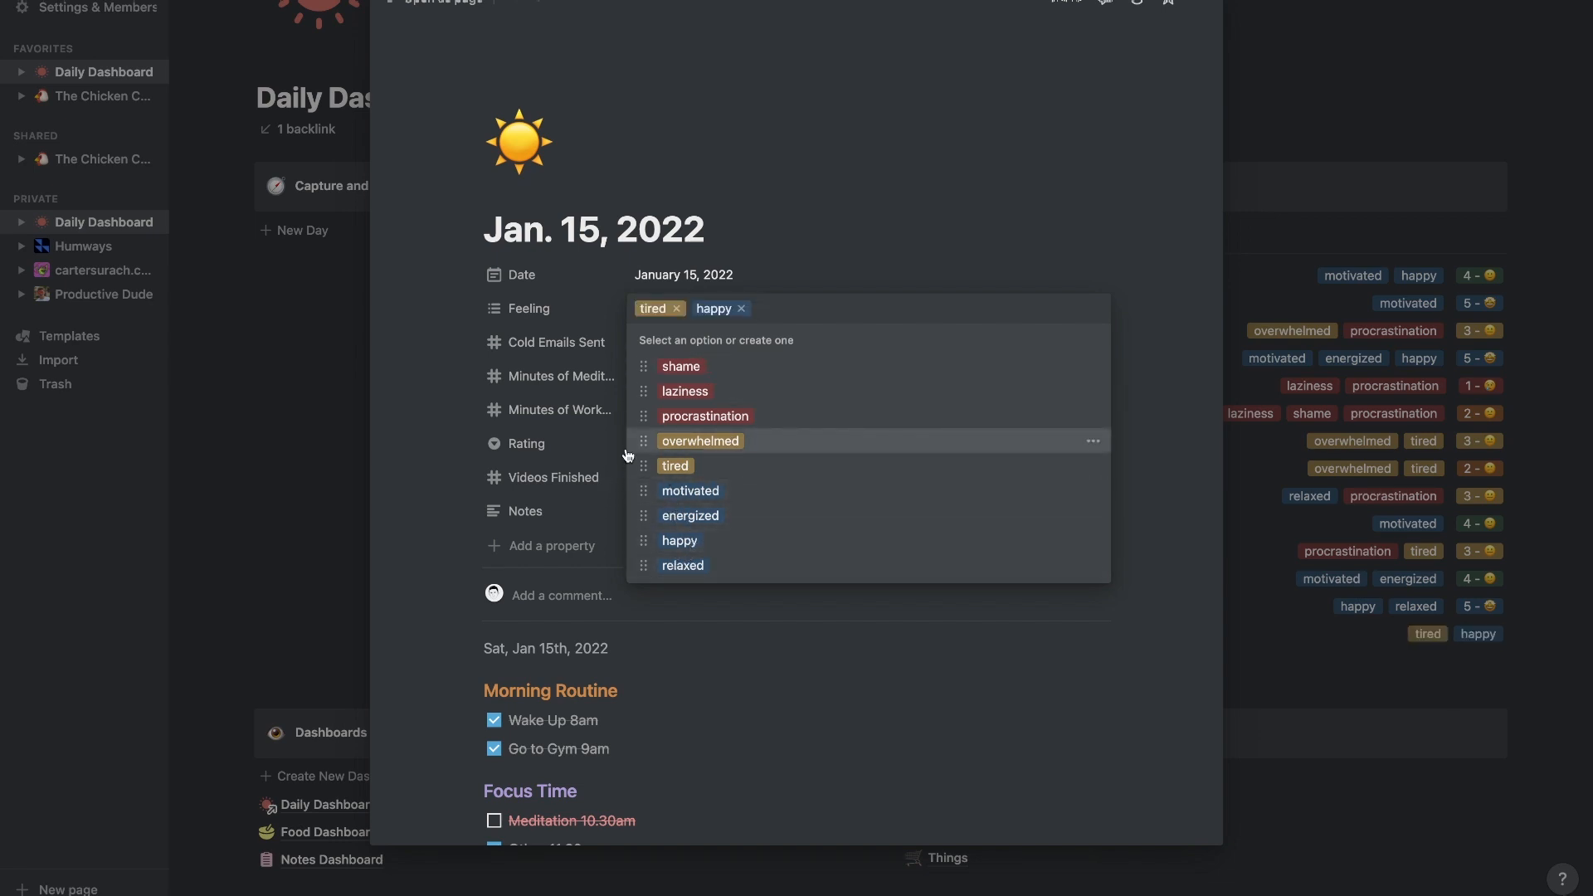
left_click(454, 432)
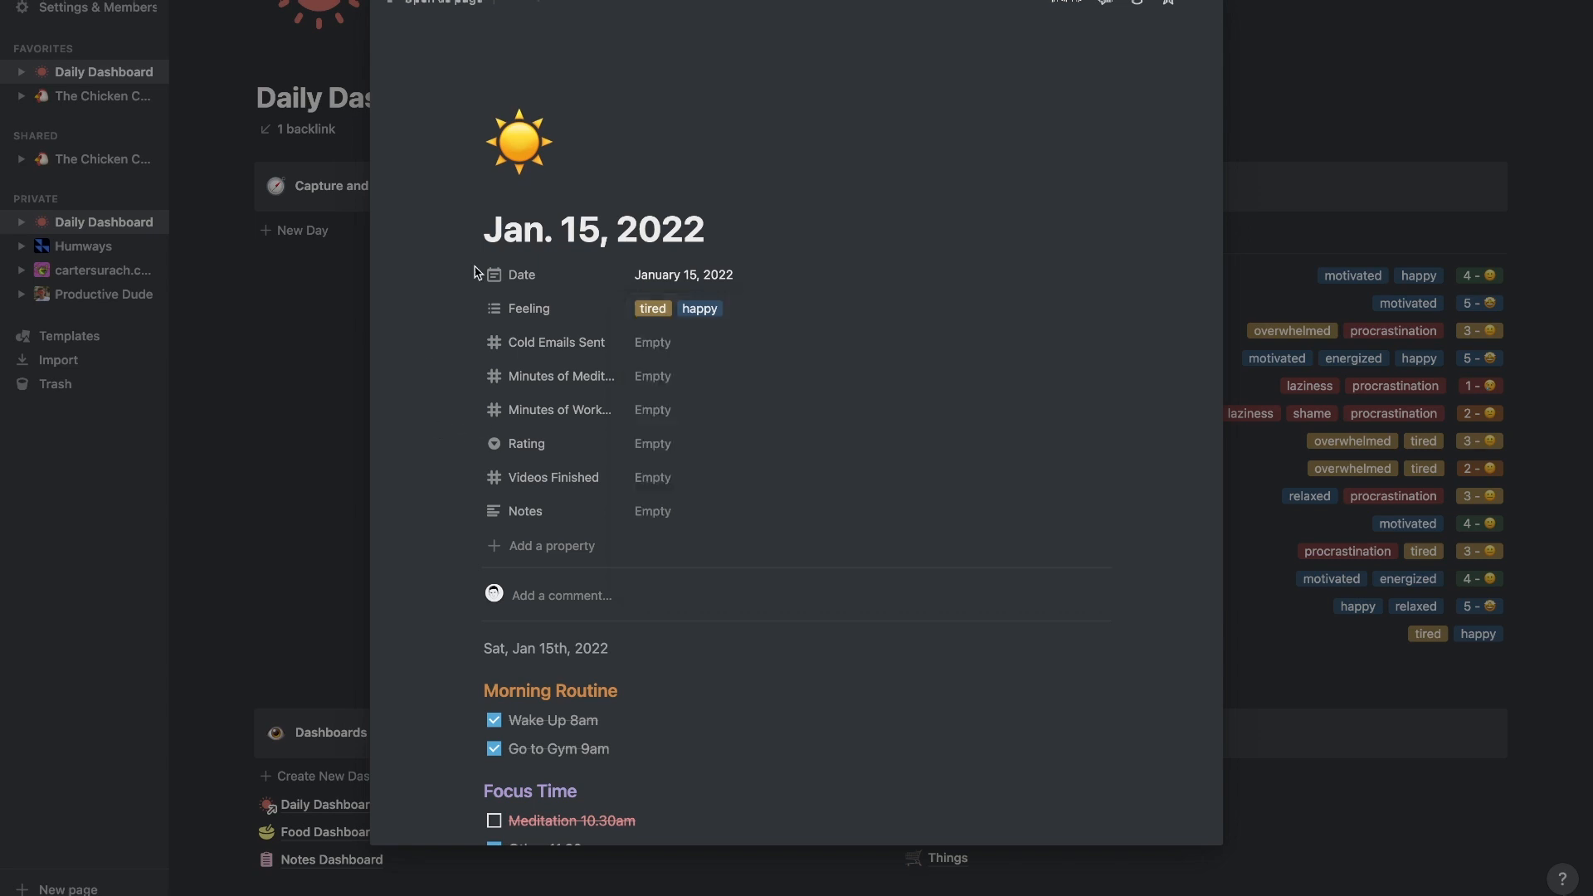
left_click(659, 340)
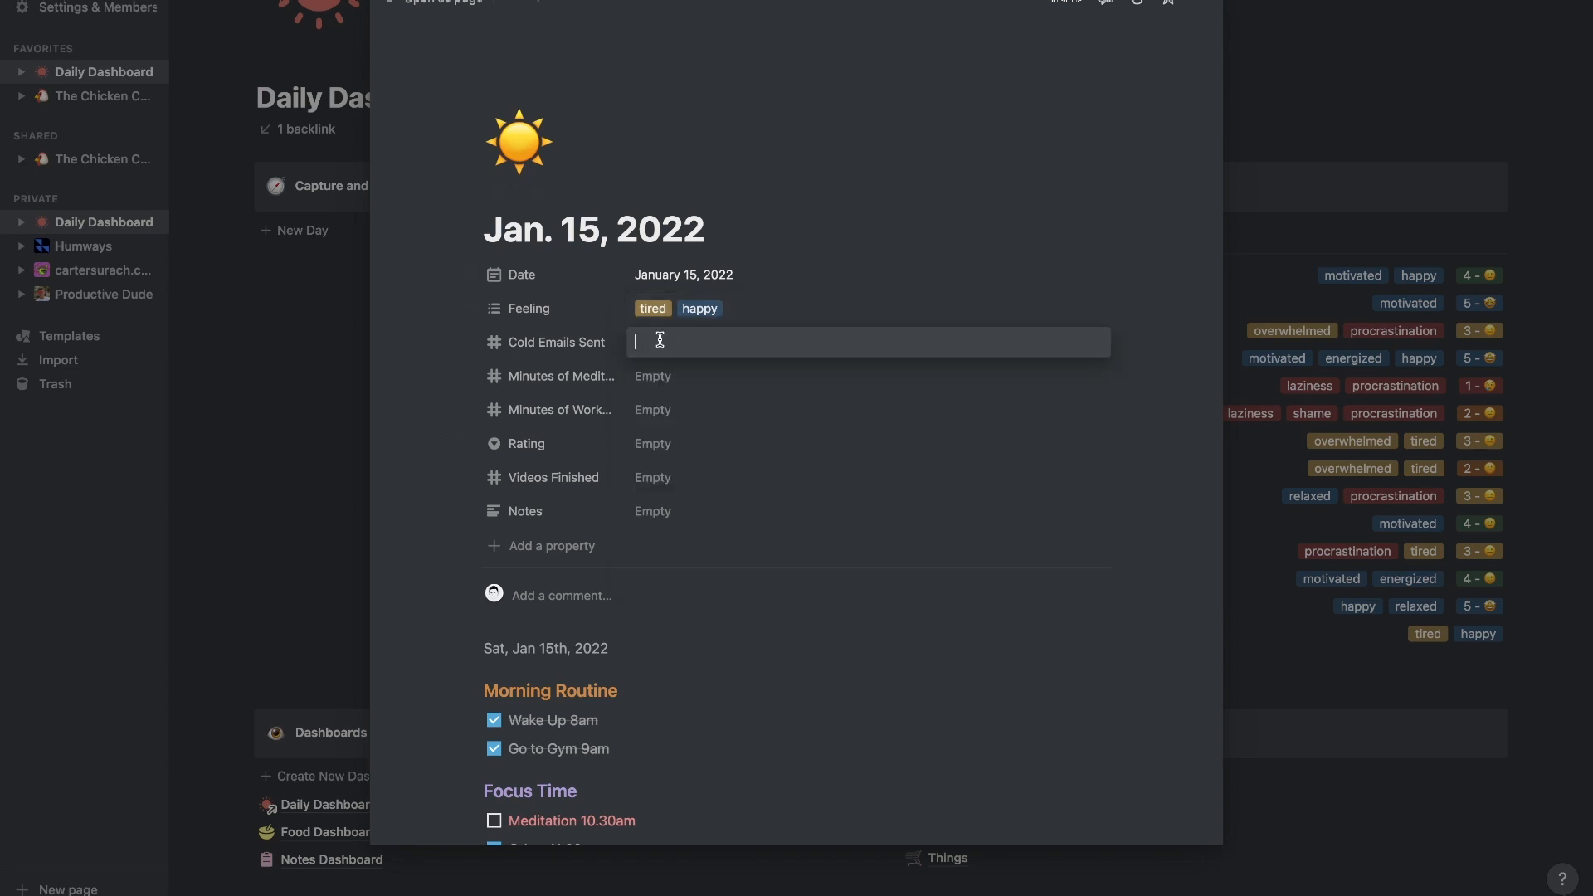
left_click(673, 381)
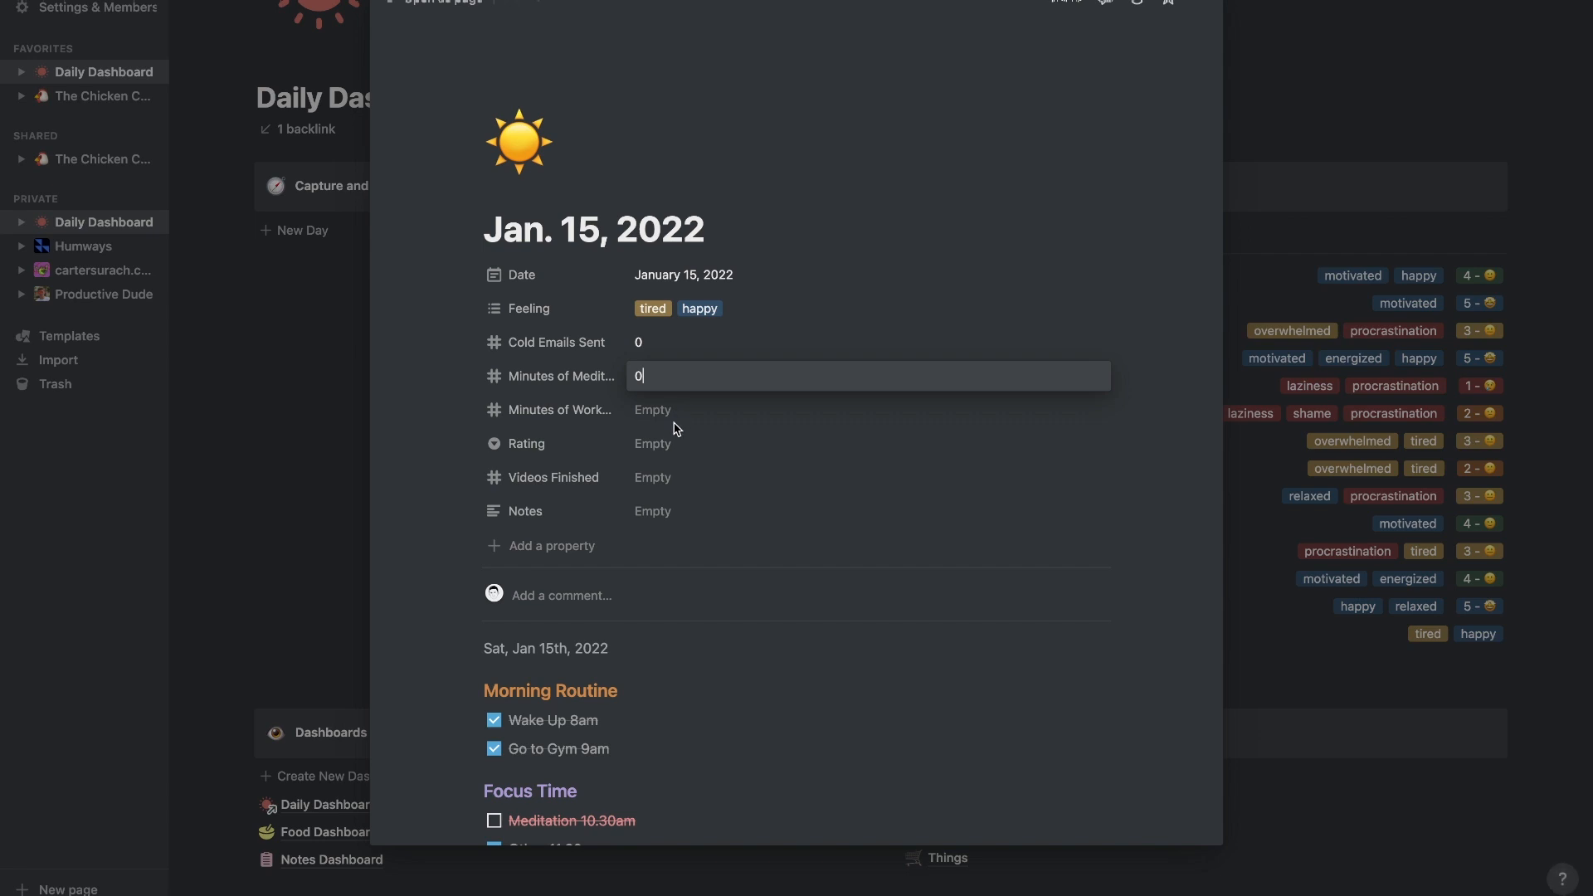
- Set the Minutes of Work... property of the Jan. 15, 2022 entry to 45
left_click(669, 412)
type("45")
key("Return")
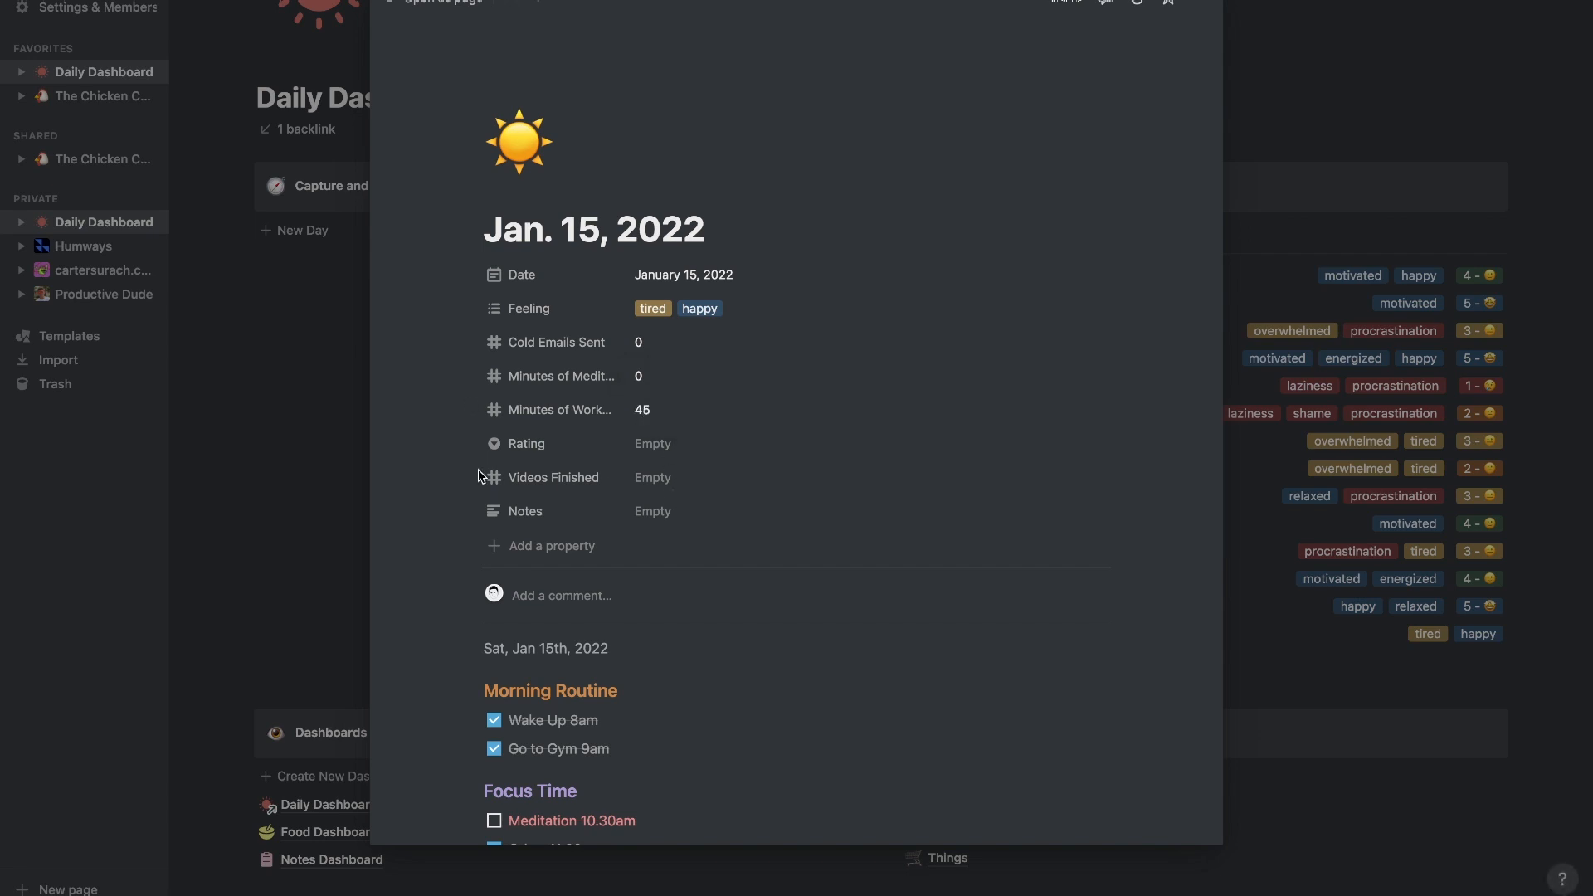
- Move the Videos Finished property above Rating and set its value to 1
left_click_drag(468, 476, 467, 441)
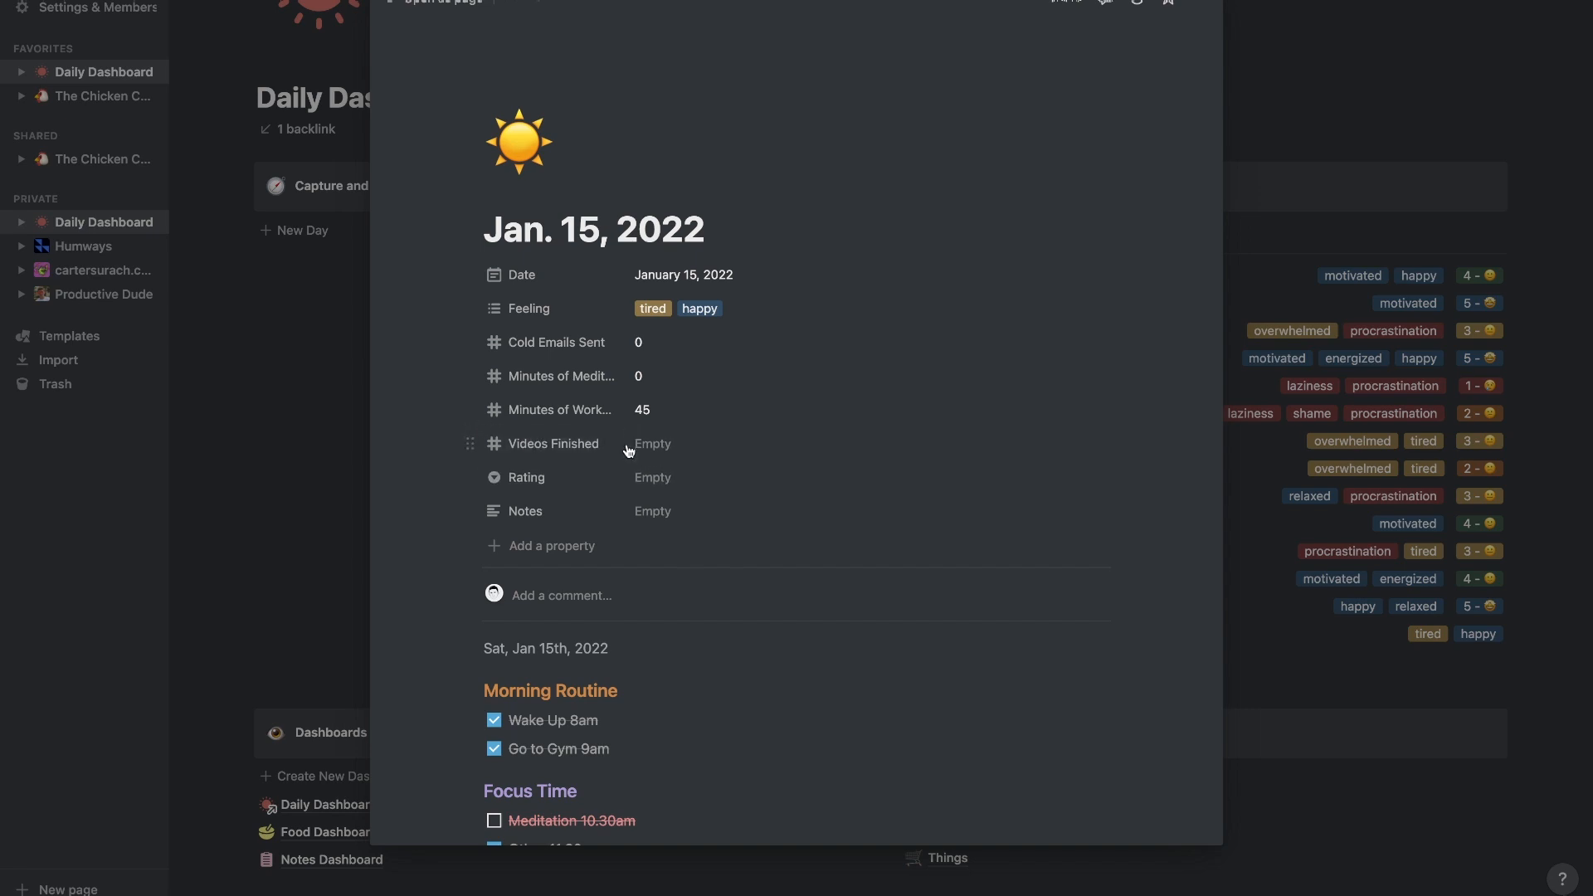
left_click(637, 440)
type("1")
key("Return")
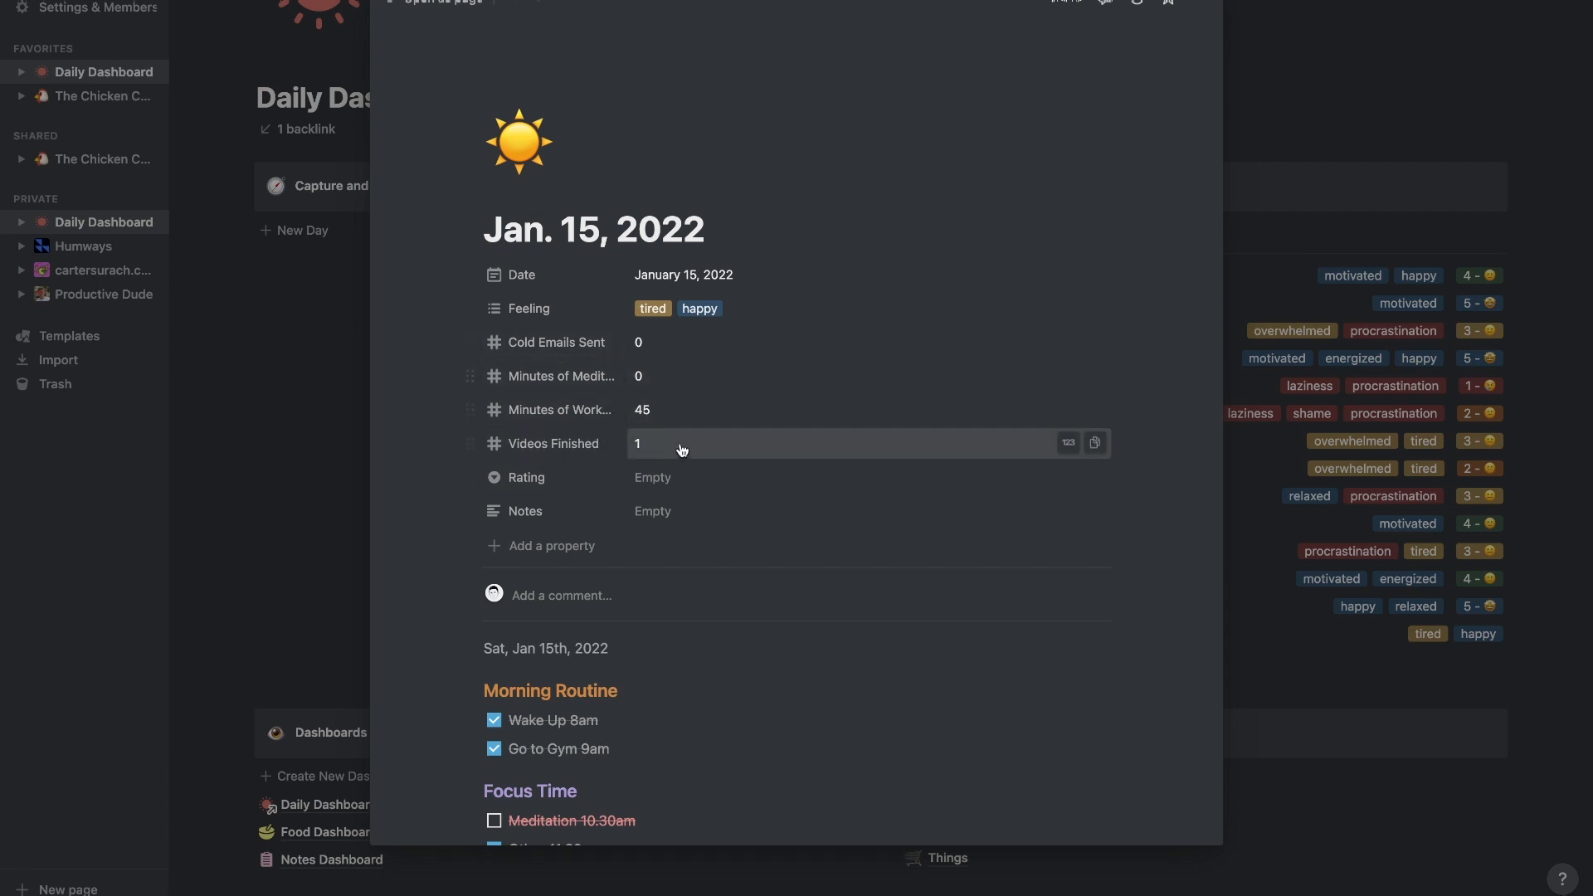
- Set the entry's Rating to 4 and enter "notes go here" in its Notes property
left_click(675, 475)
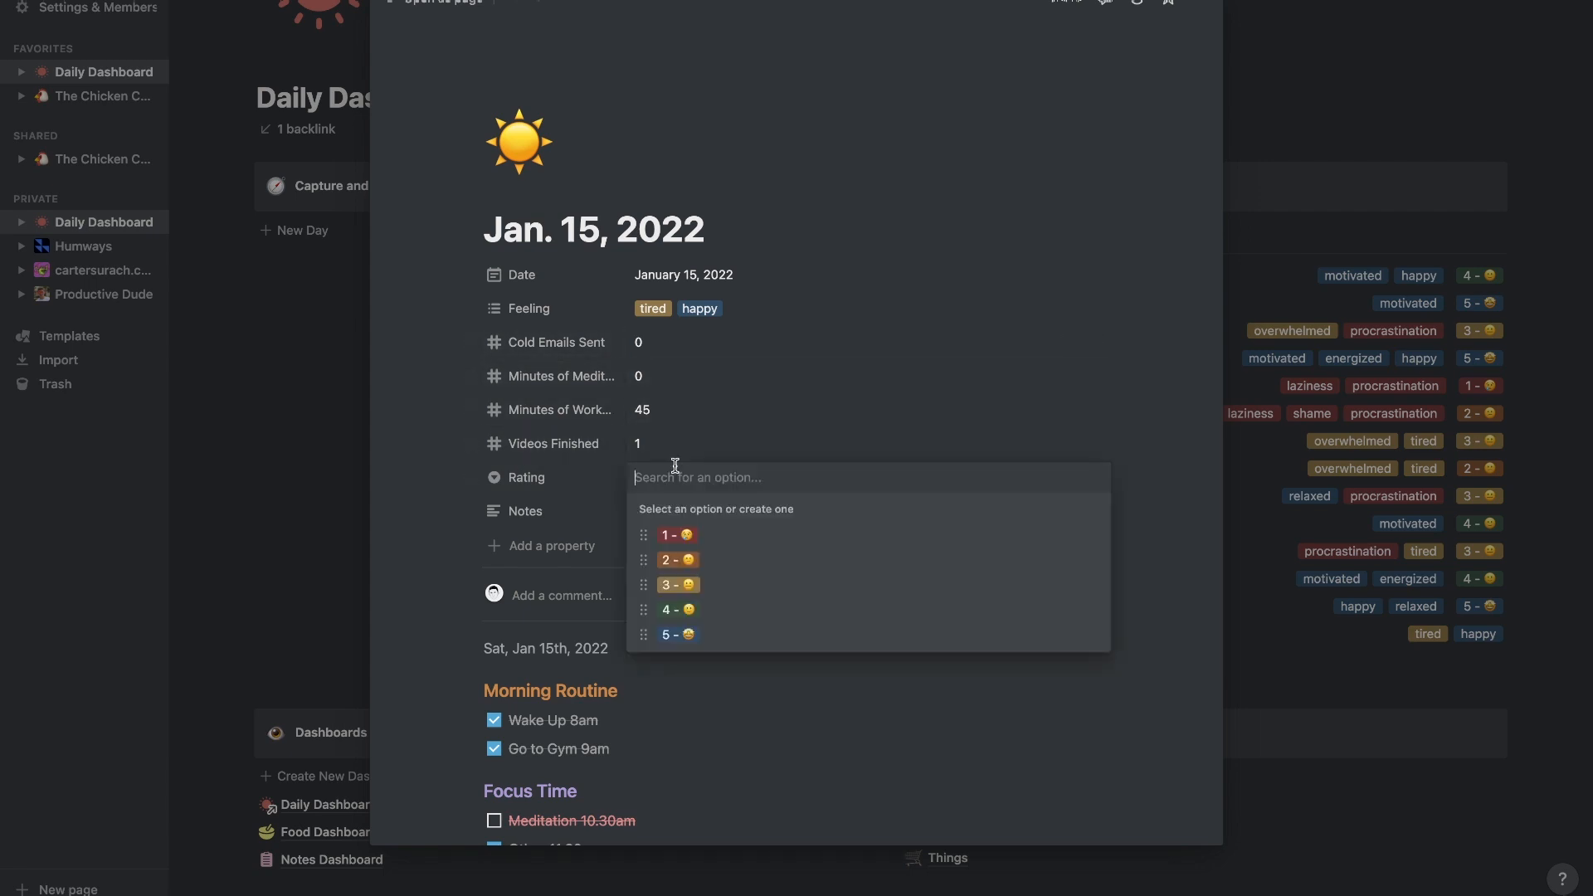
left_click(709, 609)
left_click(663, 508)
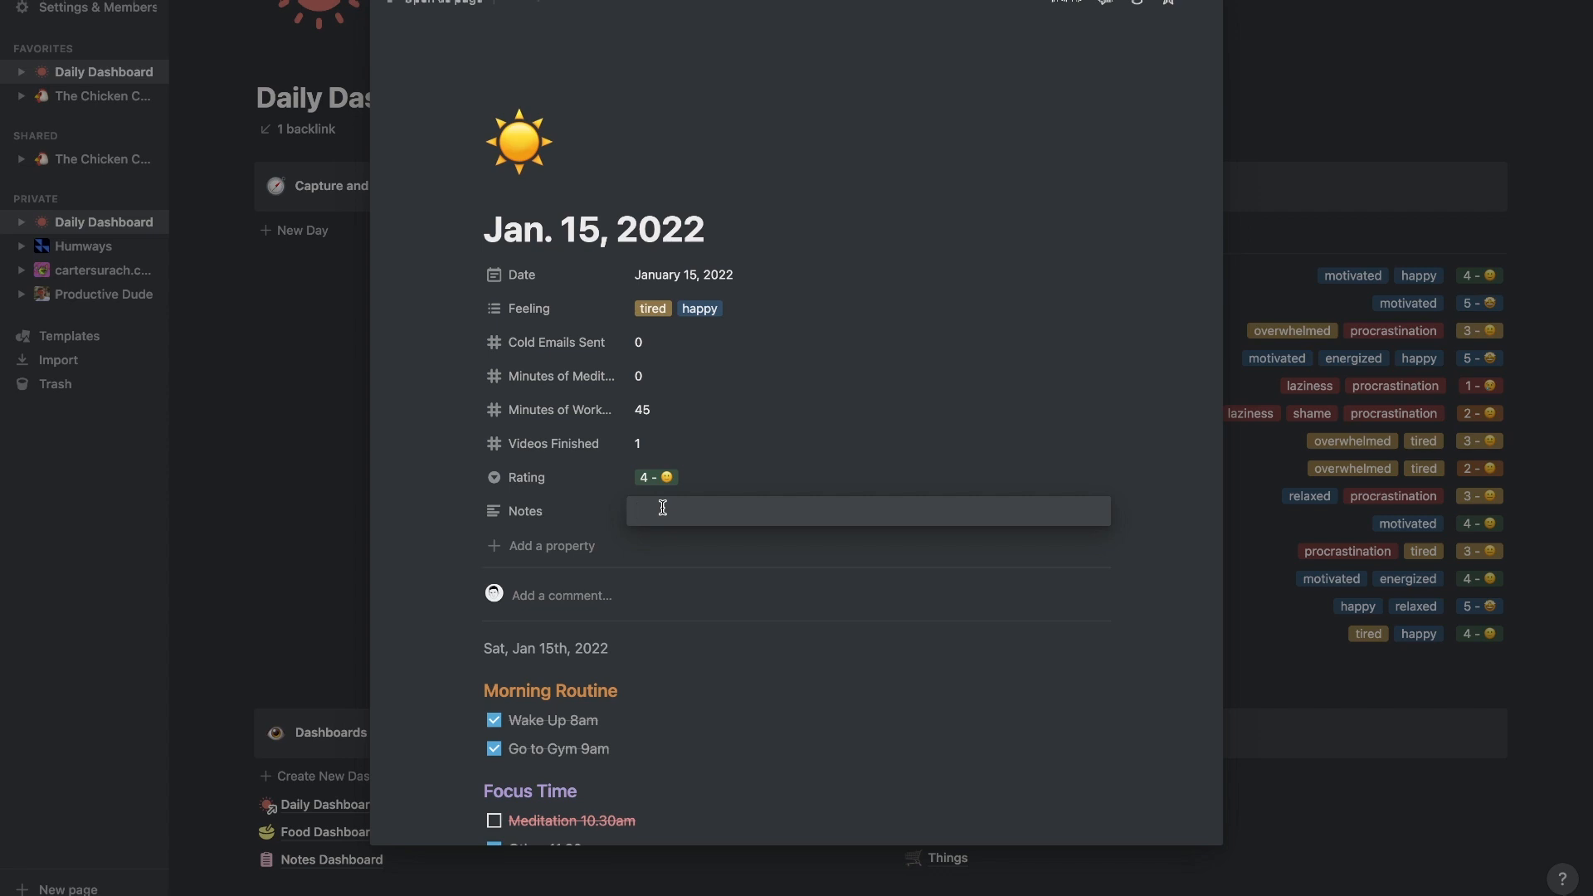
type("notes go here")
left_click(448, 546)
- Insert a divider below the Other 12.30am task in the Jan. 15, 2022 entry
scroll(428, 402, "down", 3)
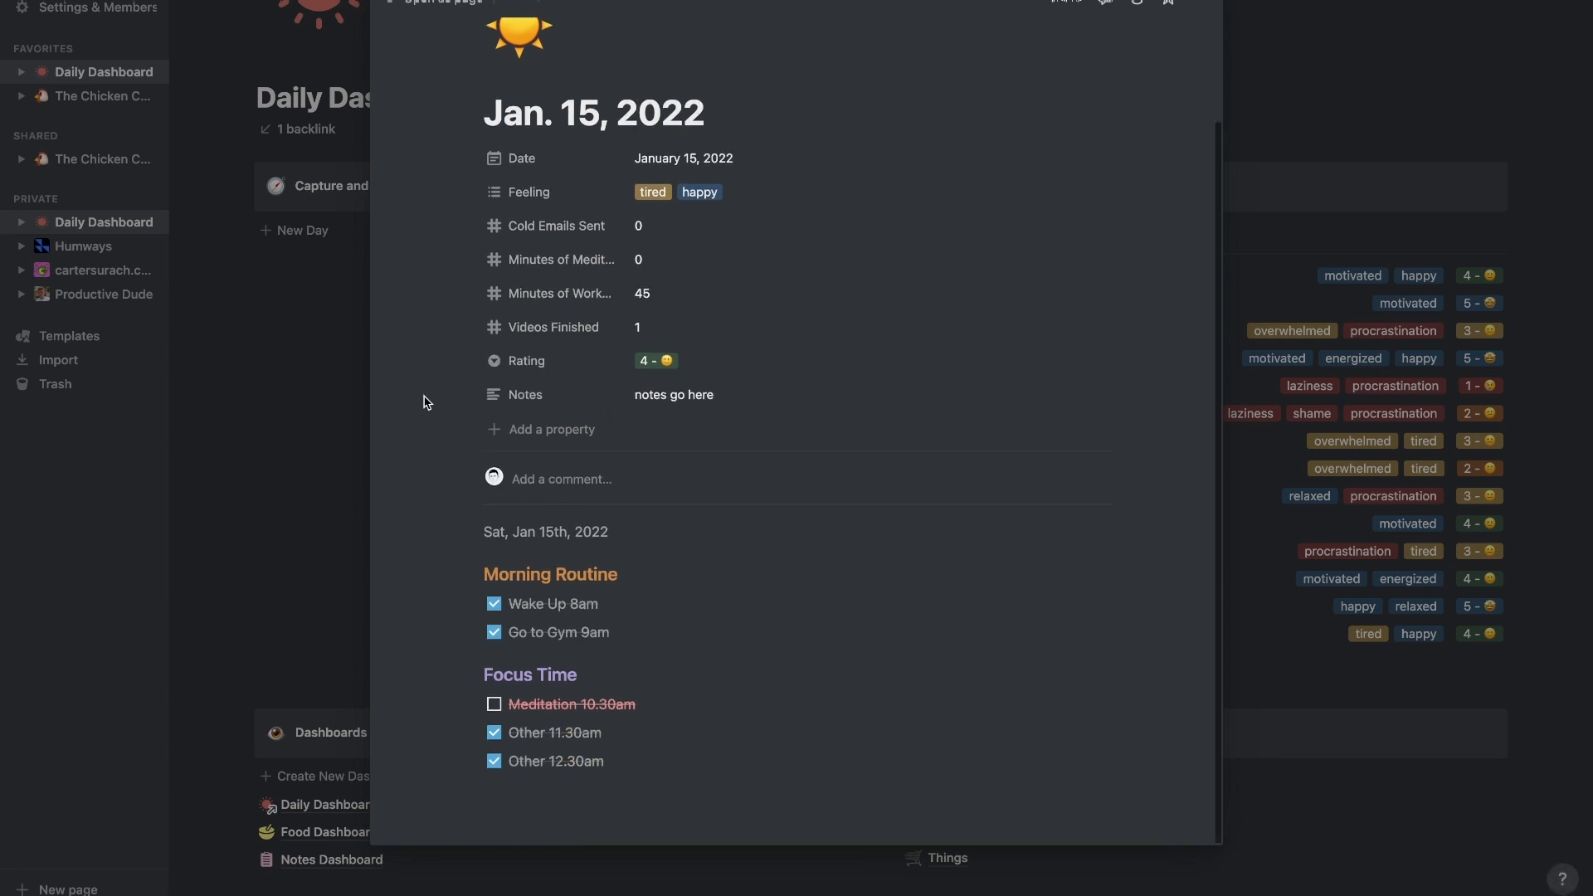
left_click_drag(650, 802, 480, 533)
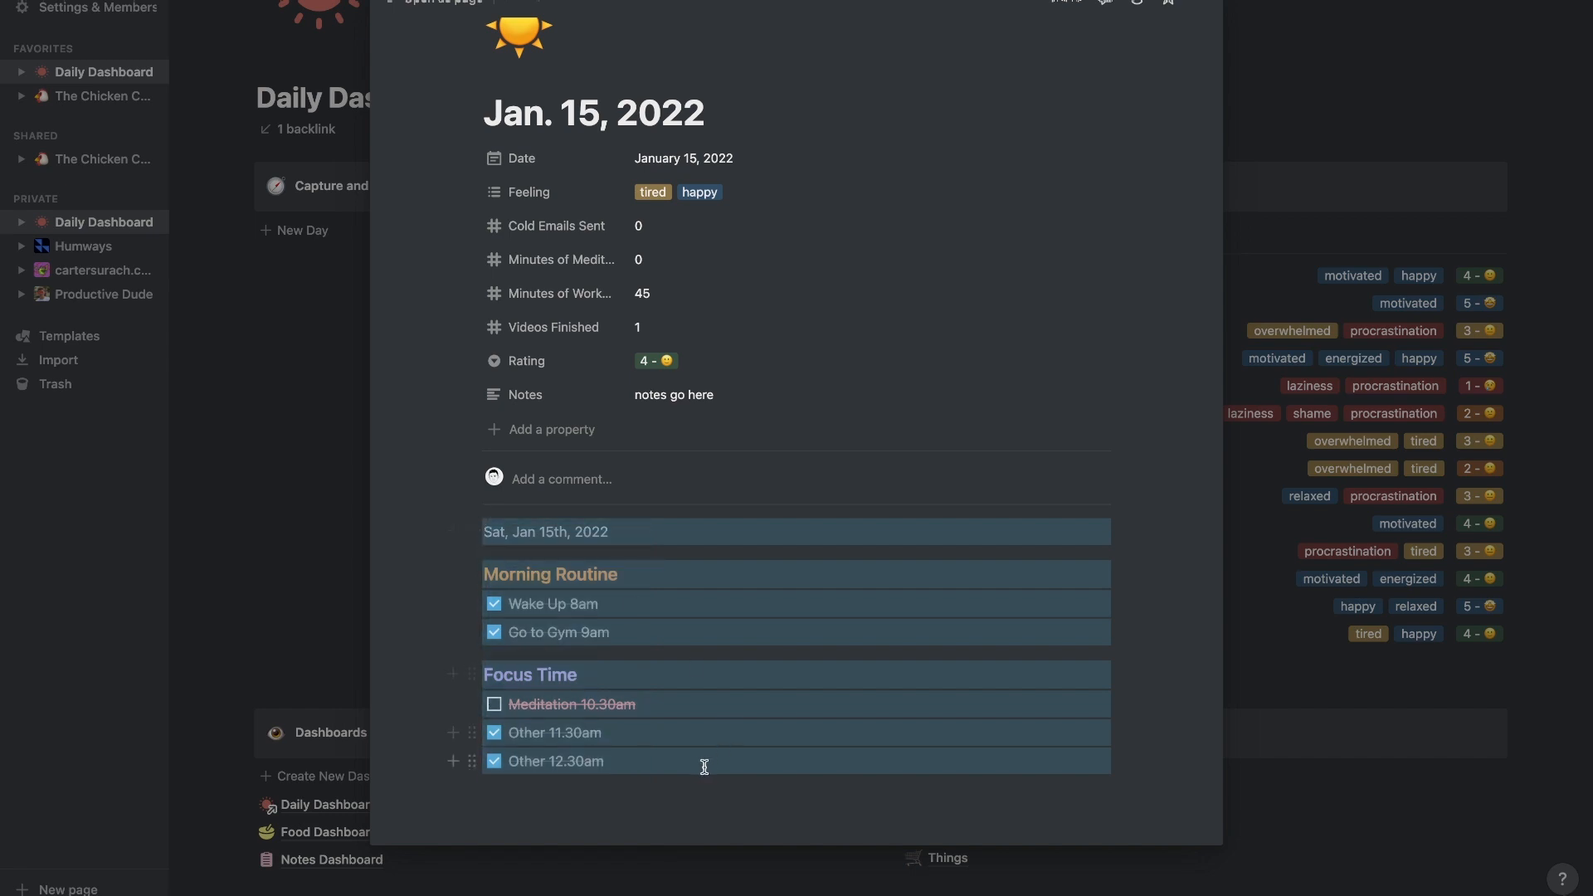
left_click(704, 764)
type("---")
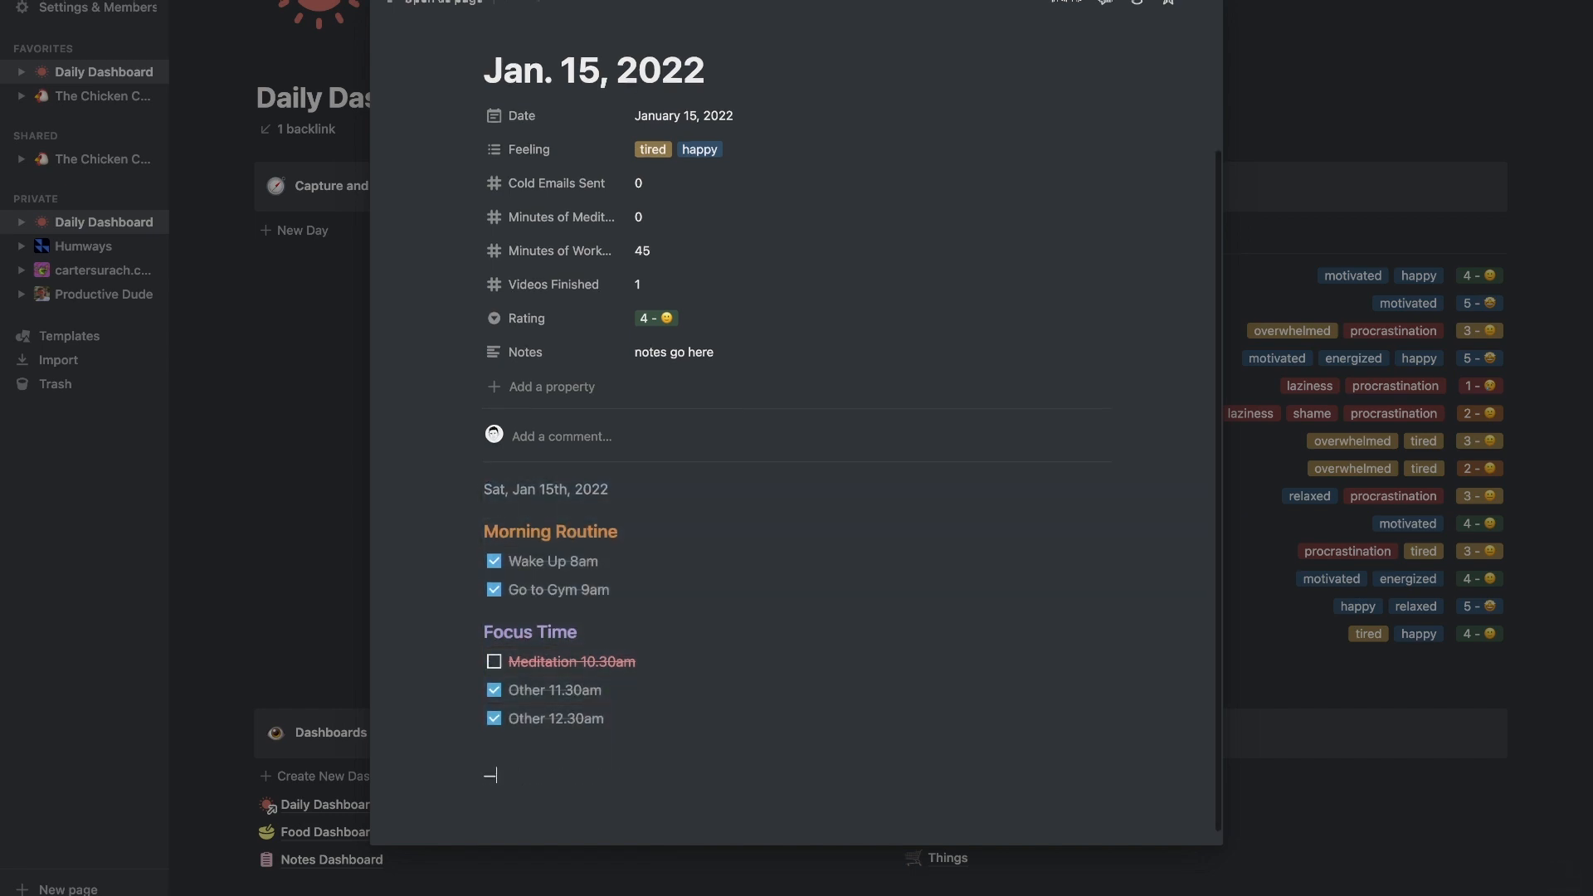
scroll(703, 721, "down", 1)
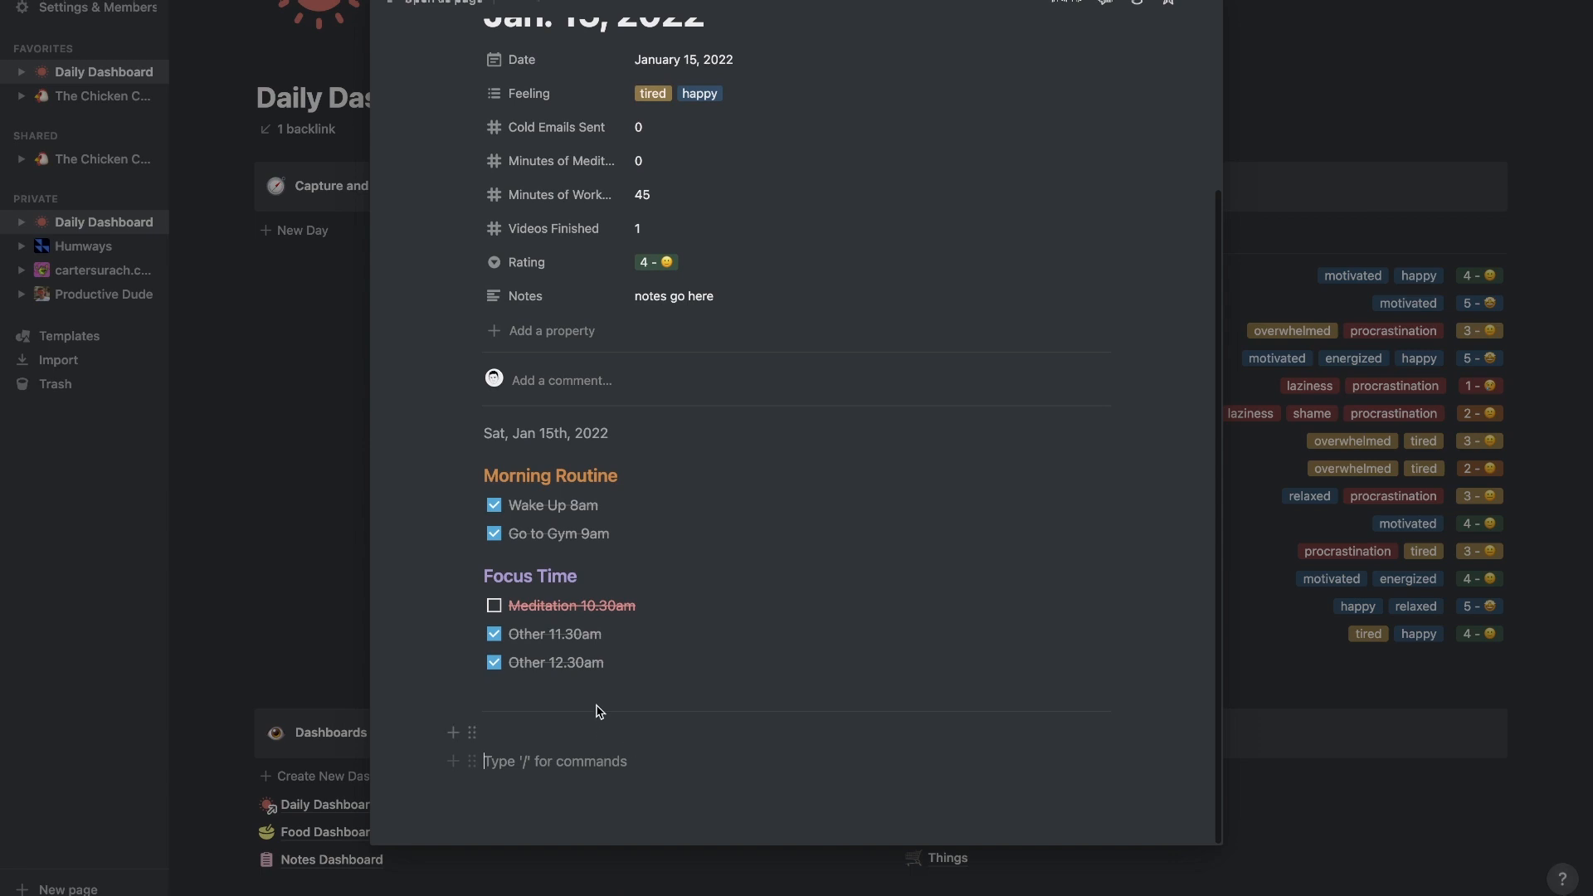
- Insert an image block below the divider using the Unsplash photo with the green leaves, straw hat and open suitcase
type("/ima")
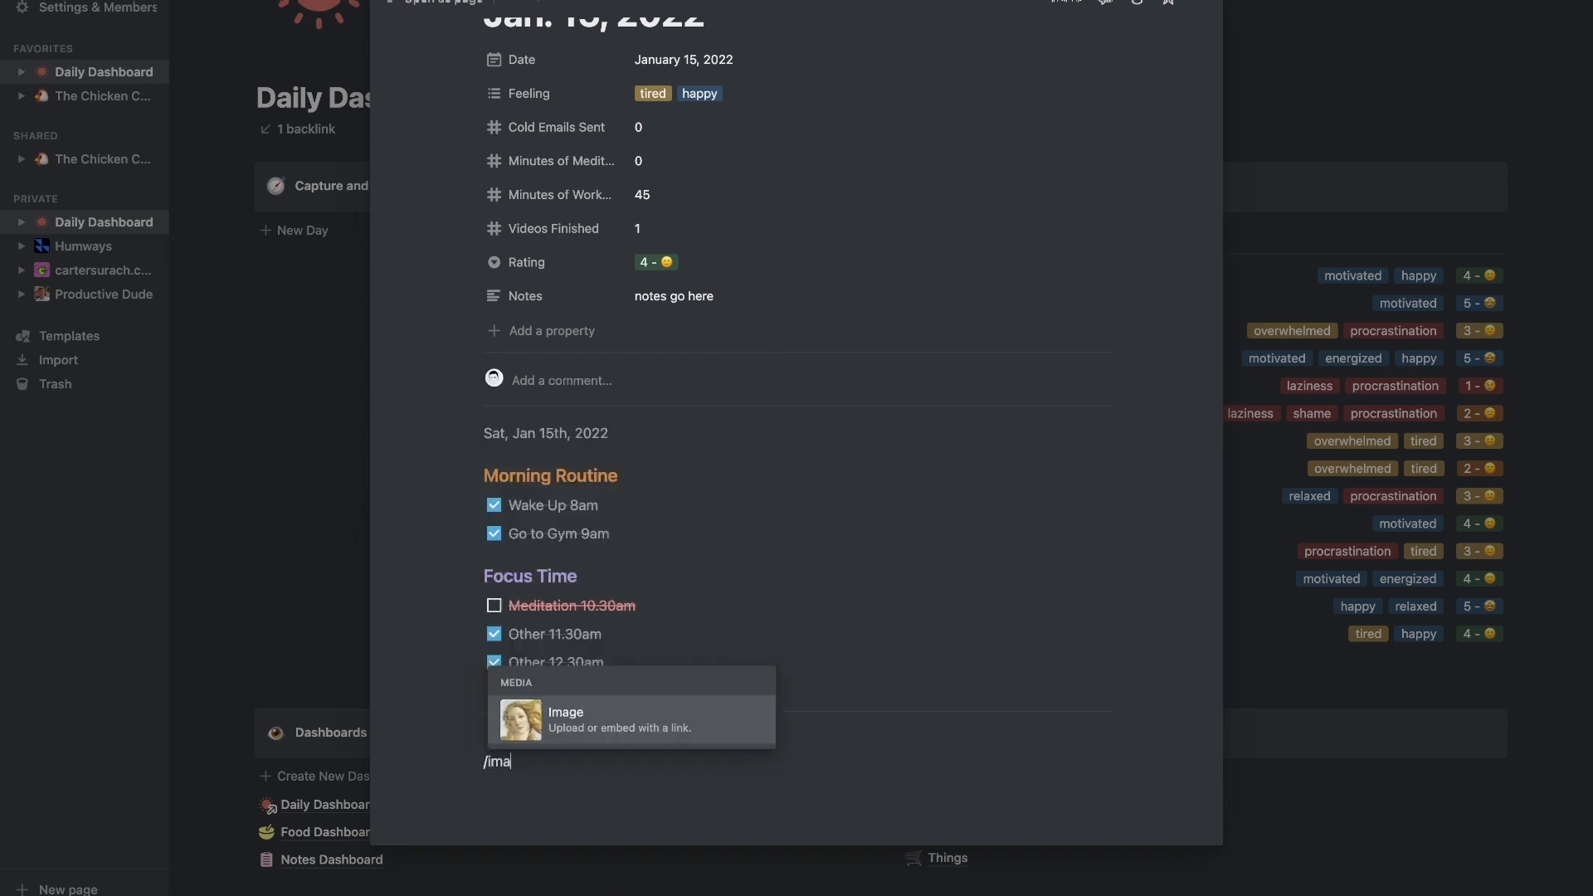
type("ge")
key("Return")
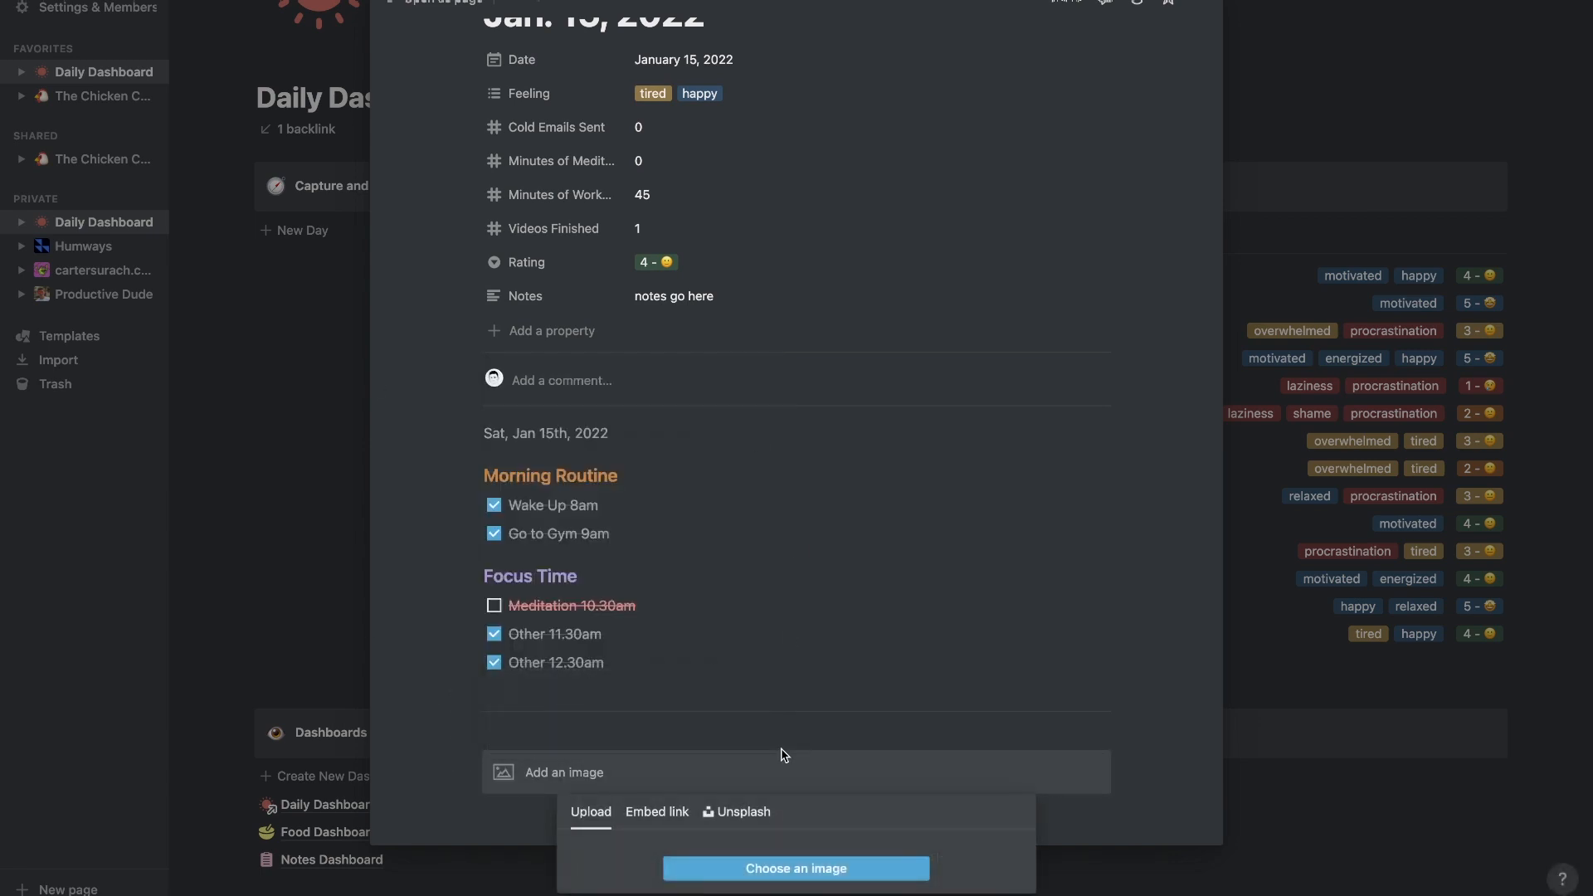
left_click(737, 811)
scroll(760, 473, "down", 2)
scroll(759, 473, "up", 2)
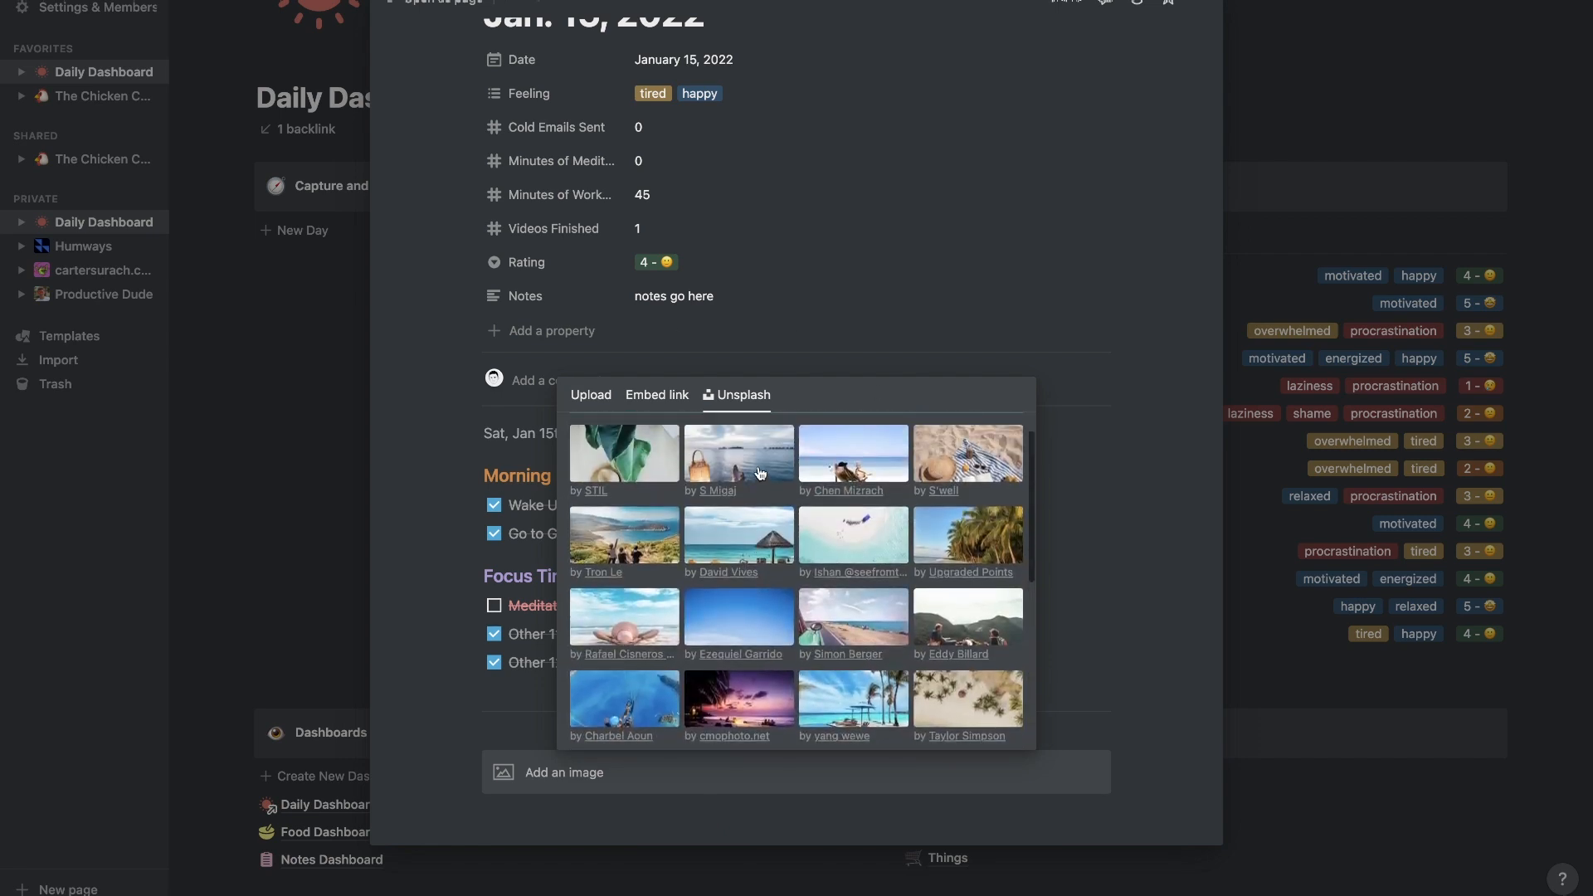
scroll(760, 474, "up", 1)
left_click(447, 510)
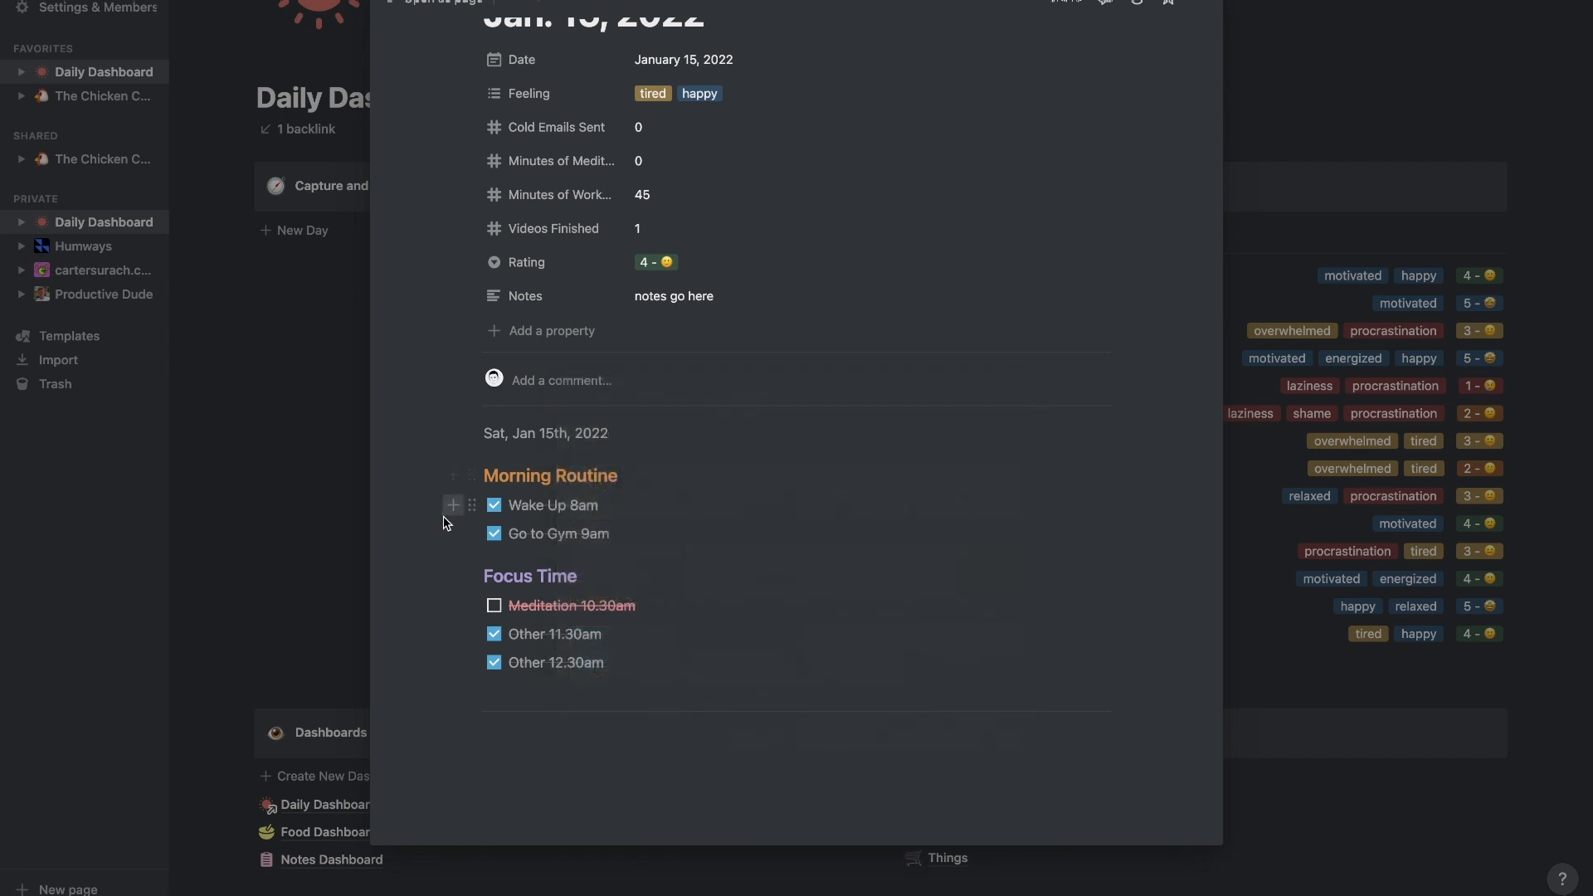
- Review the tasks, properties and image of the Jan. 15, 2022 entry, closing it and reopening it from Past Days
scroll(447, 521, "down", 10)
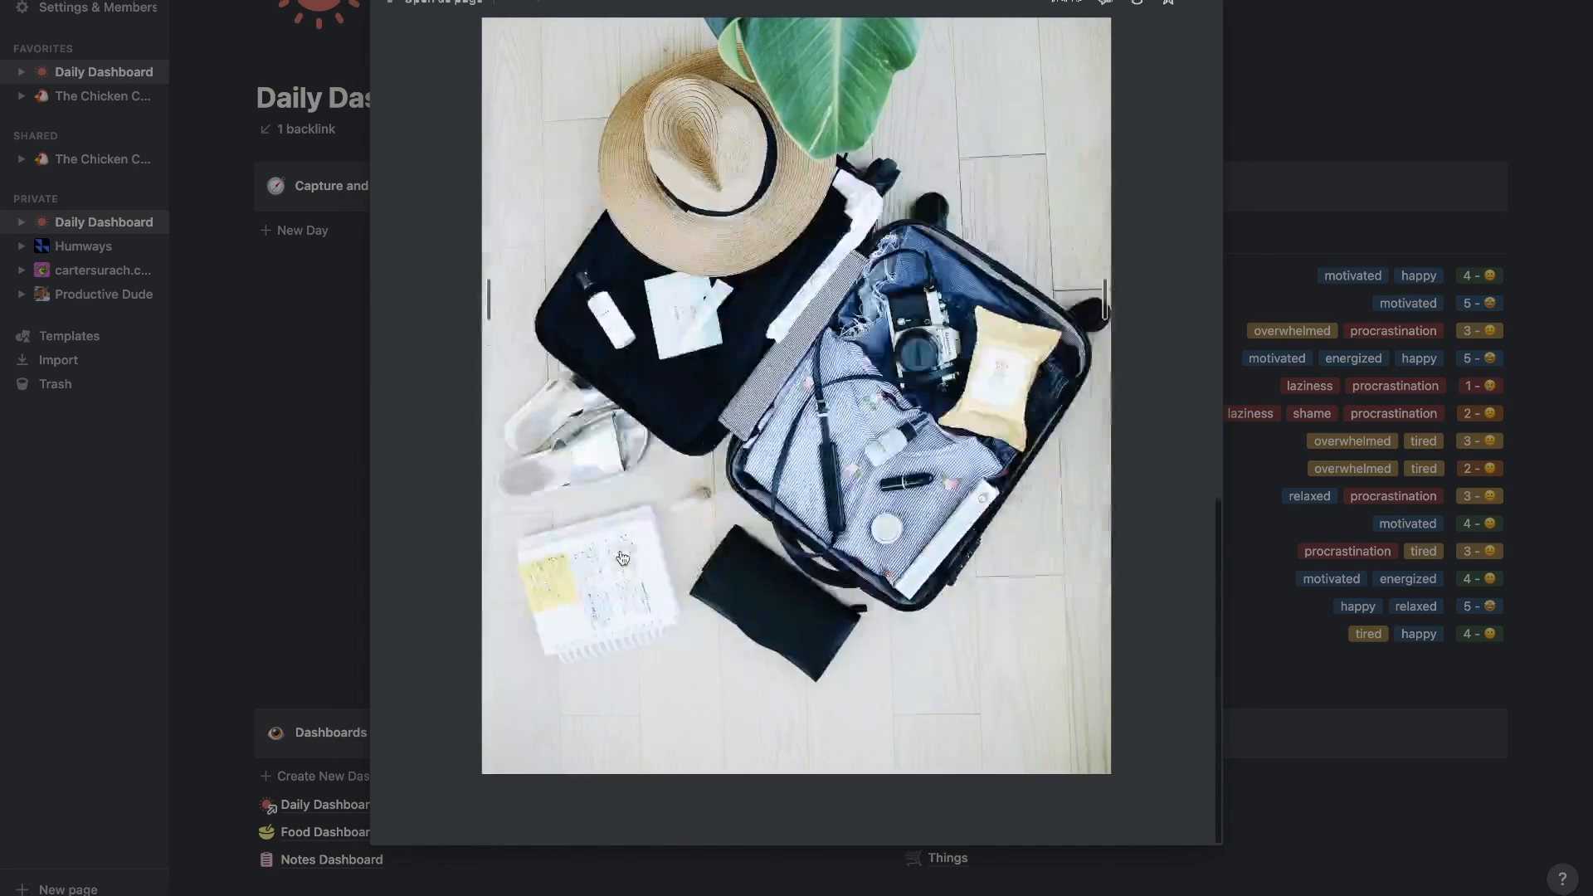
scroll(622, 558, "up", 14)
scroll(622, 558, "down", 14)
scroll(623, 558, "up", 10)
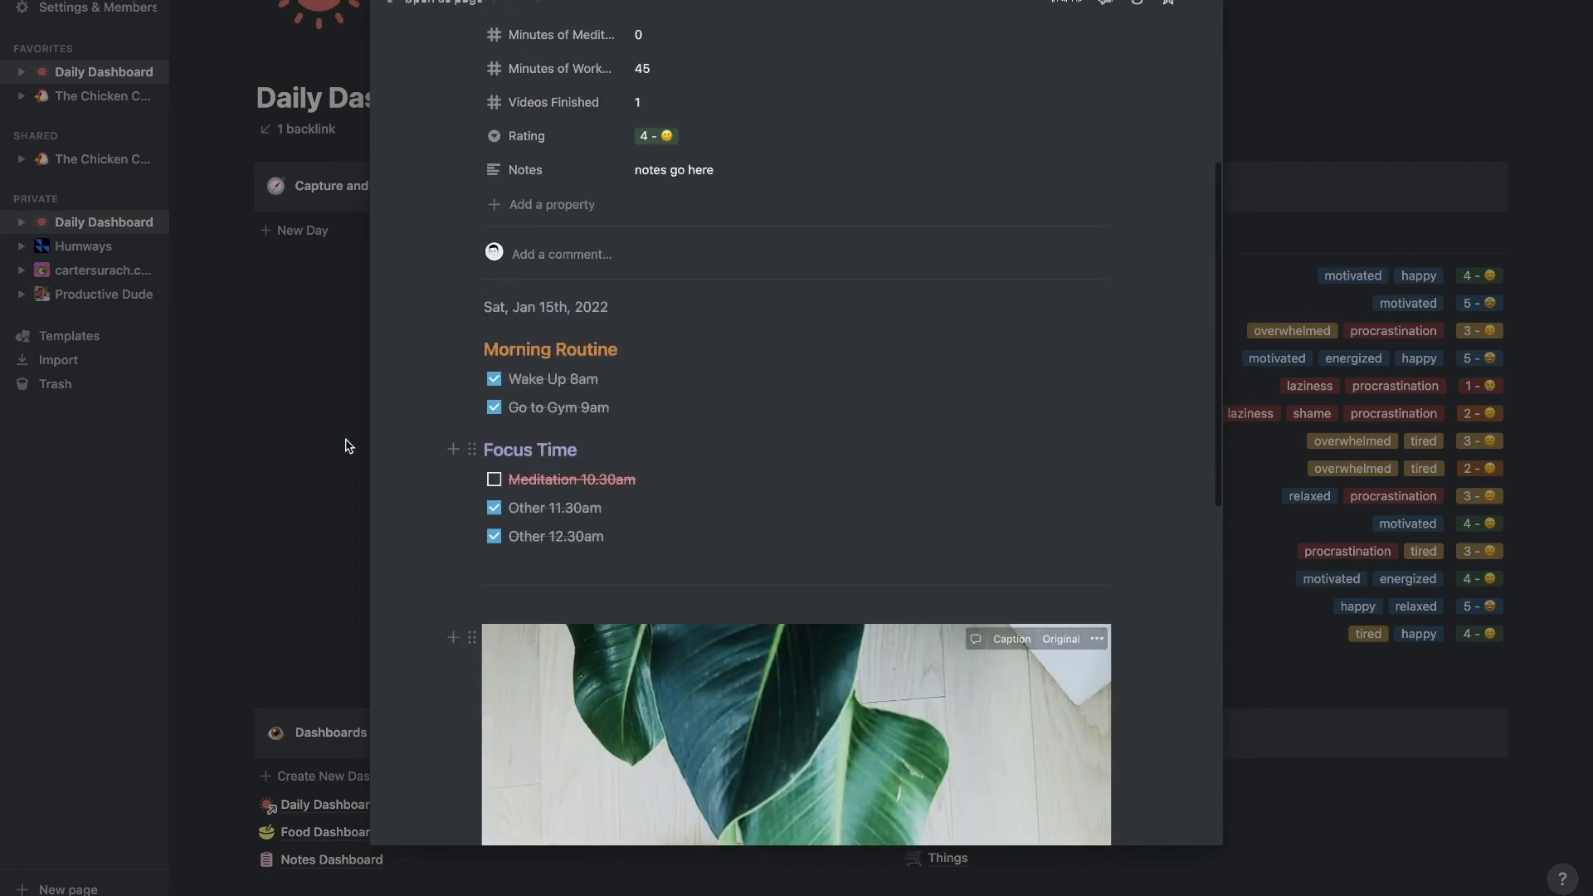
left_click(349, 445)
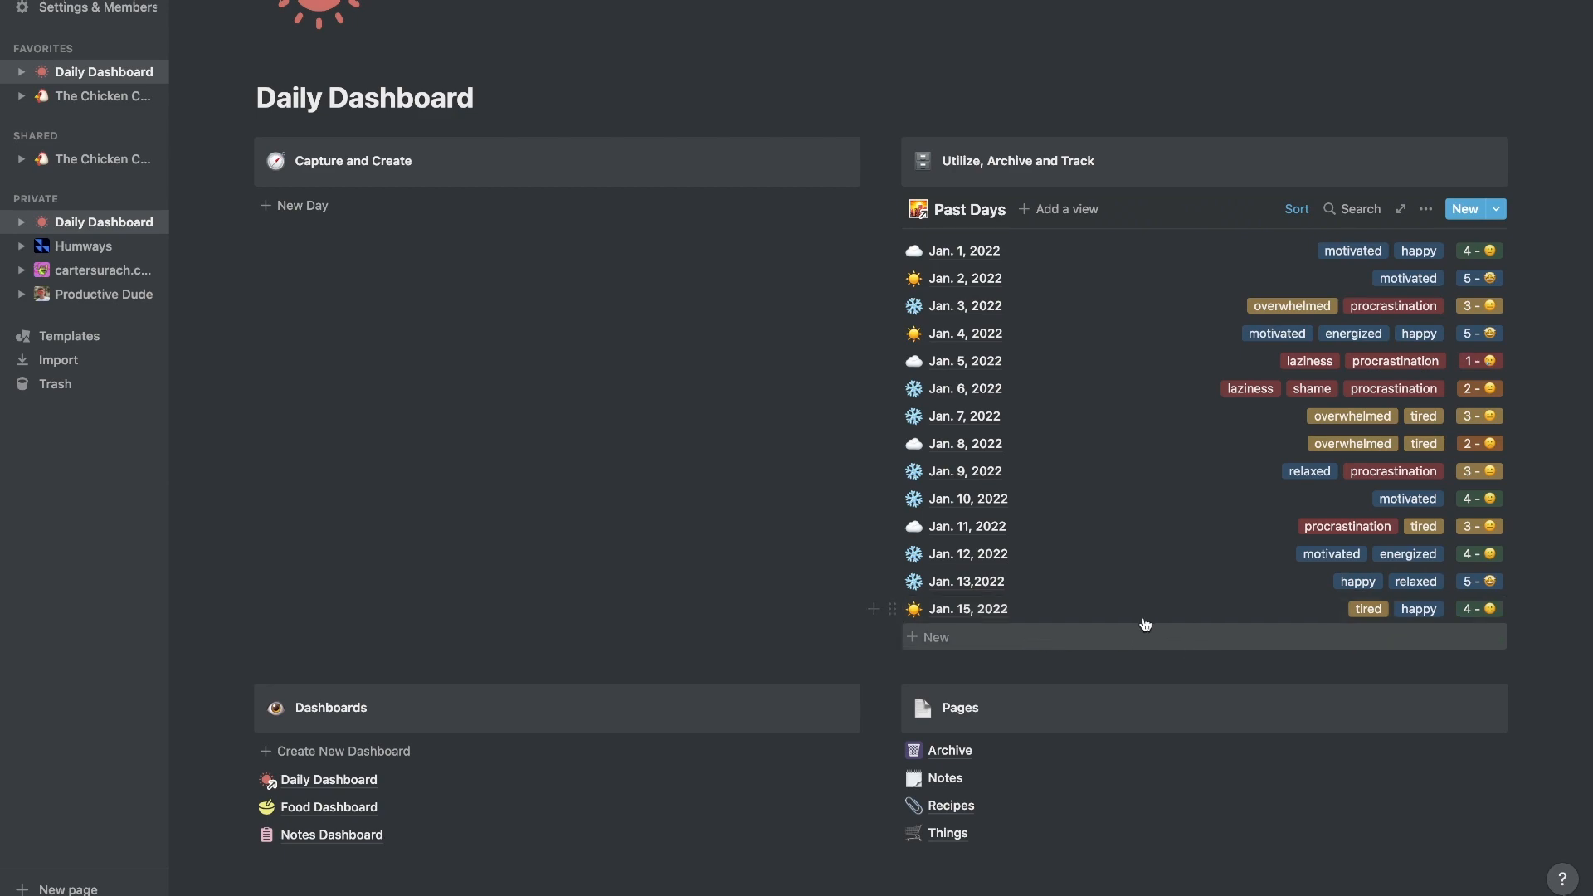
left_click(971, 611)
scroll(493, 384, "down", 8)
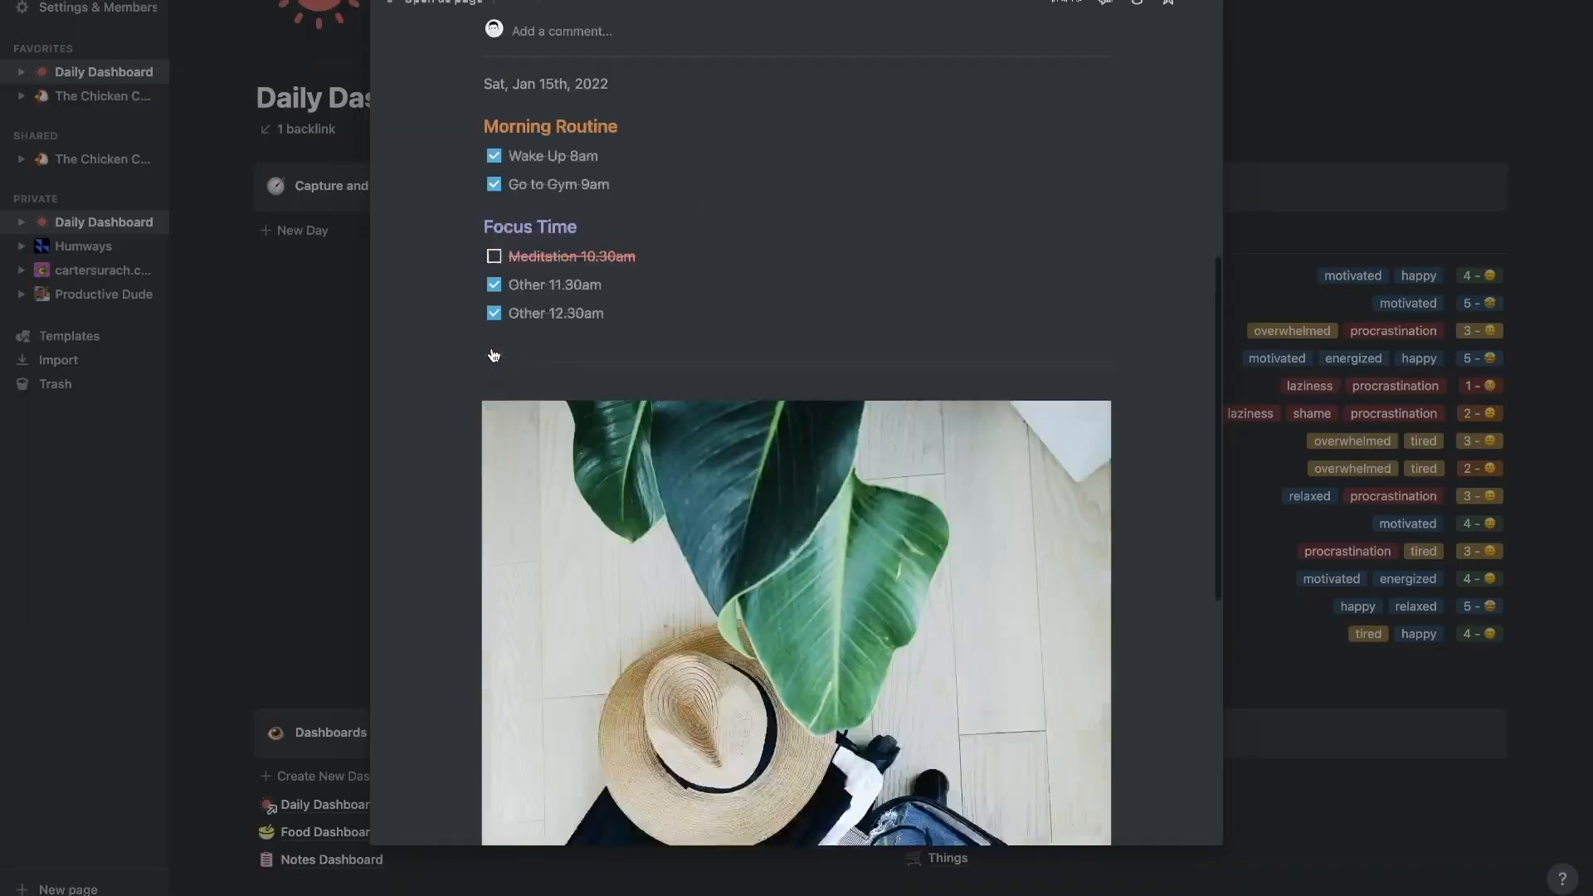
scroll(494, 384, "up", 10)
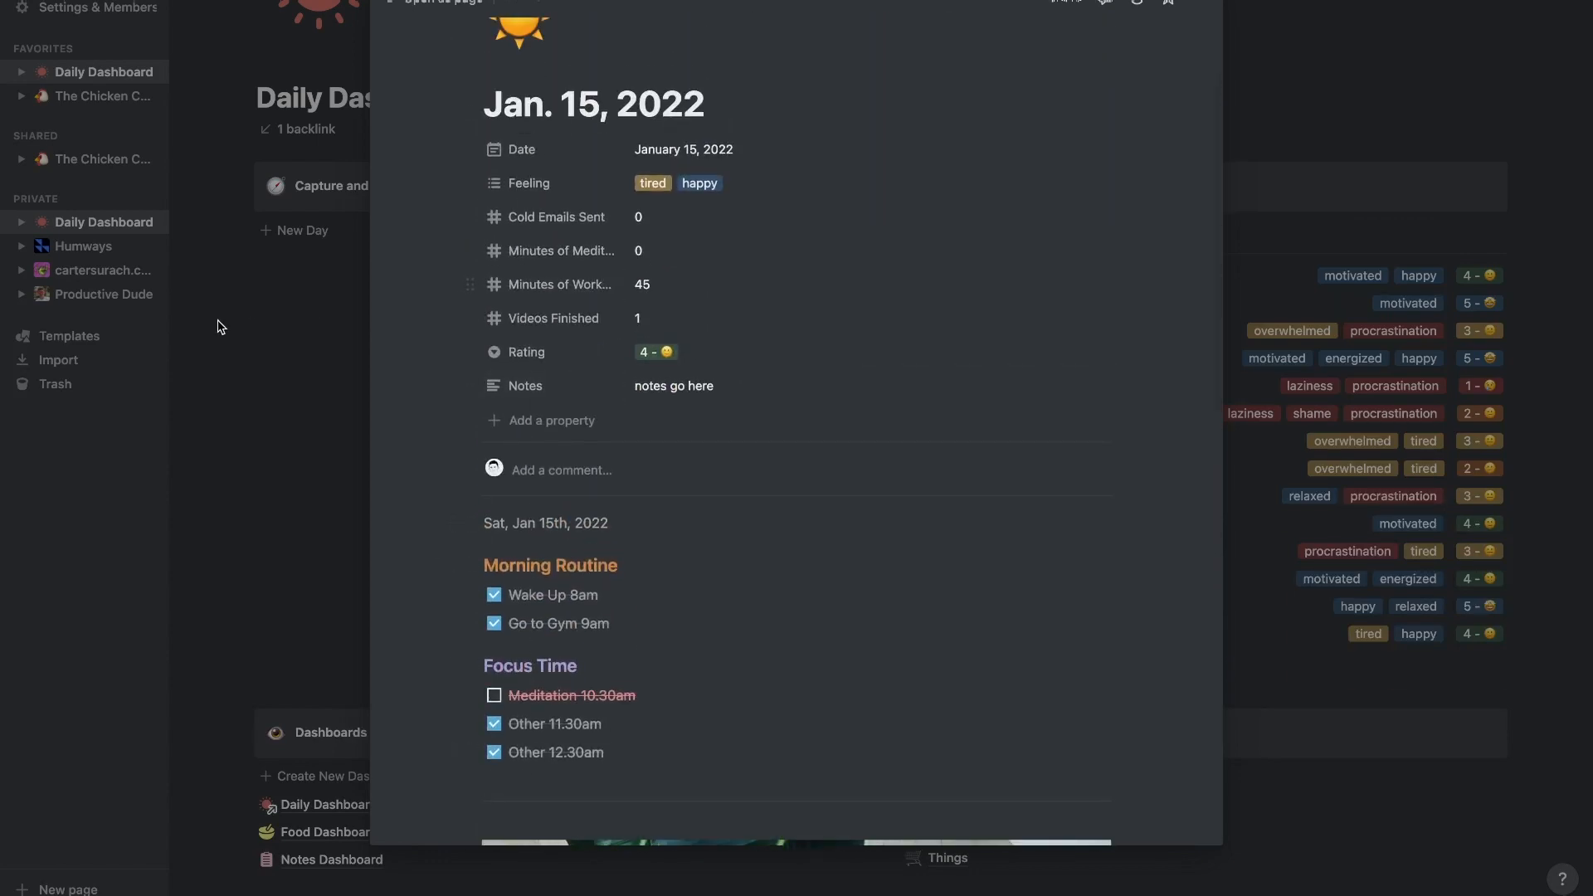
left_click(365, 352)
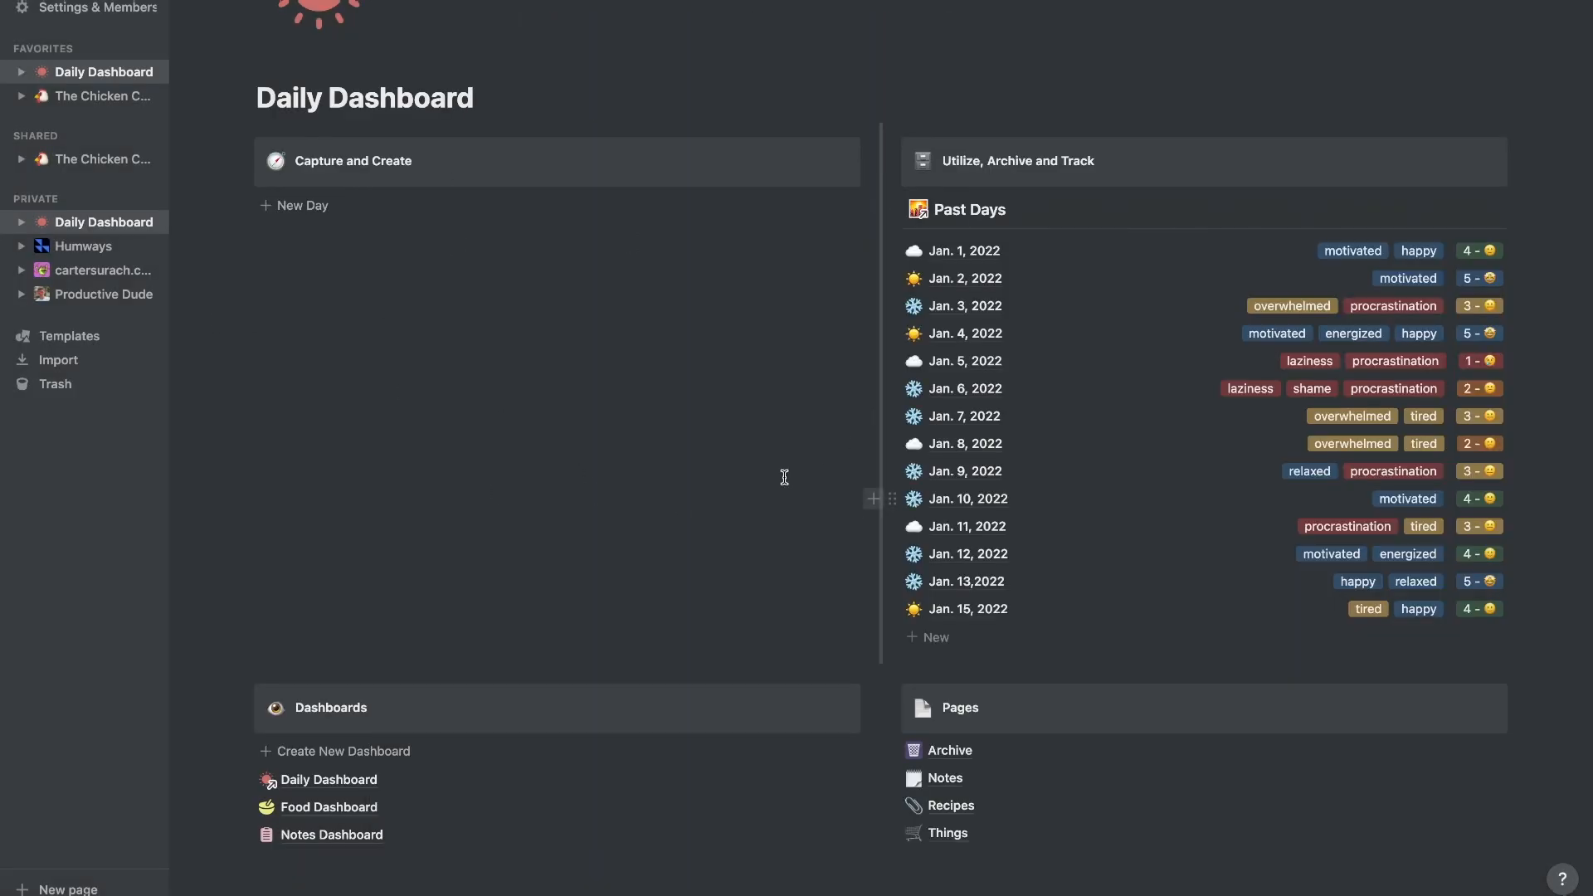
- Generate a new day's to-do list under Capture and Create, and place the New Day template button above its date line
left_click(283, 208)
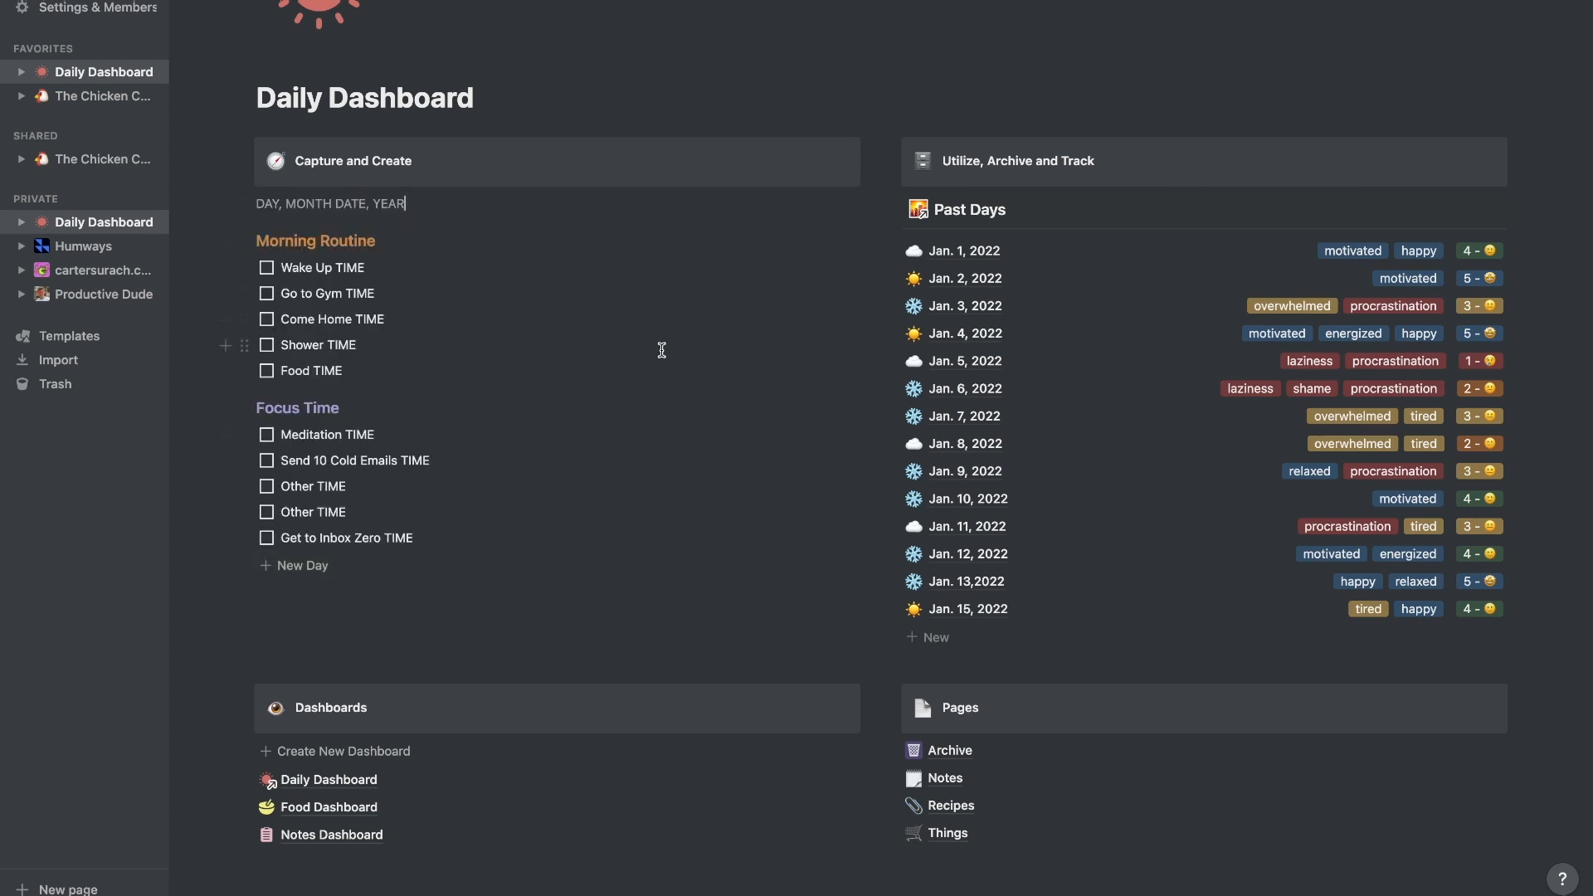
scroll(331, 417, "up", 3)
scroll(332, 417, "down", 2)
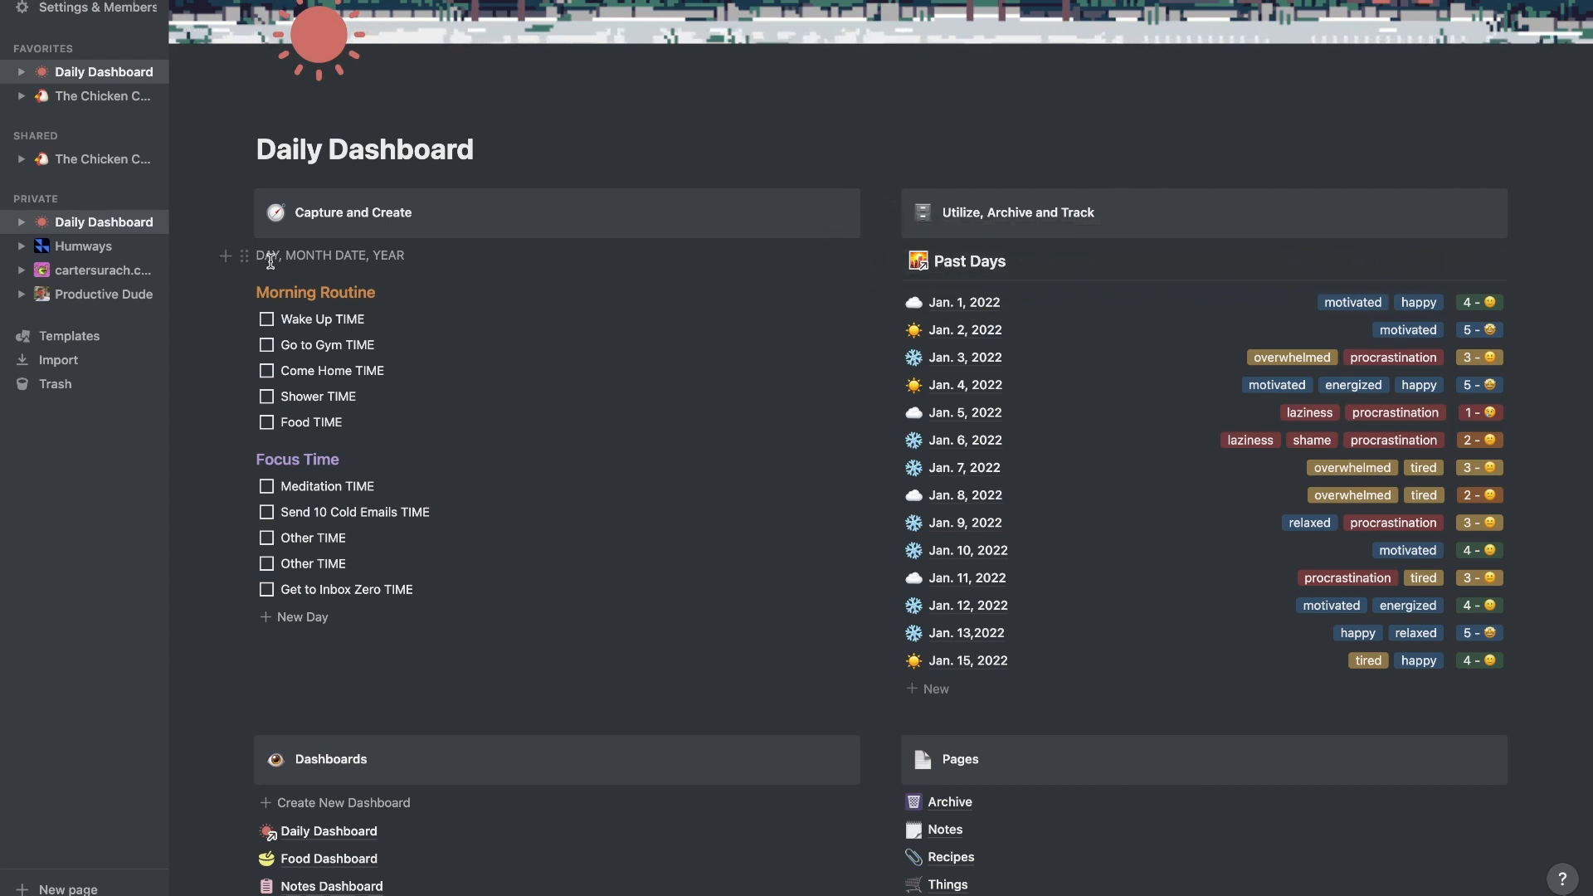
left_click_drag(244, 617, 413, 623)
left_click(358, 659)
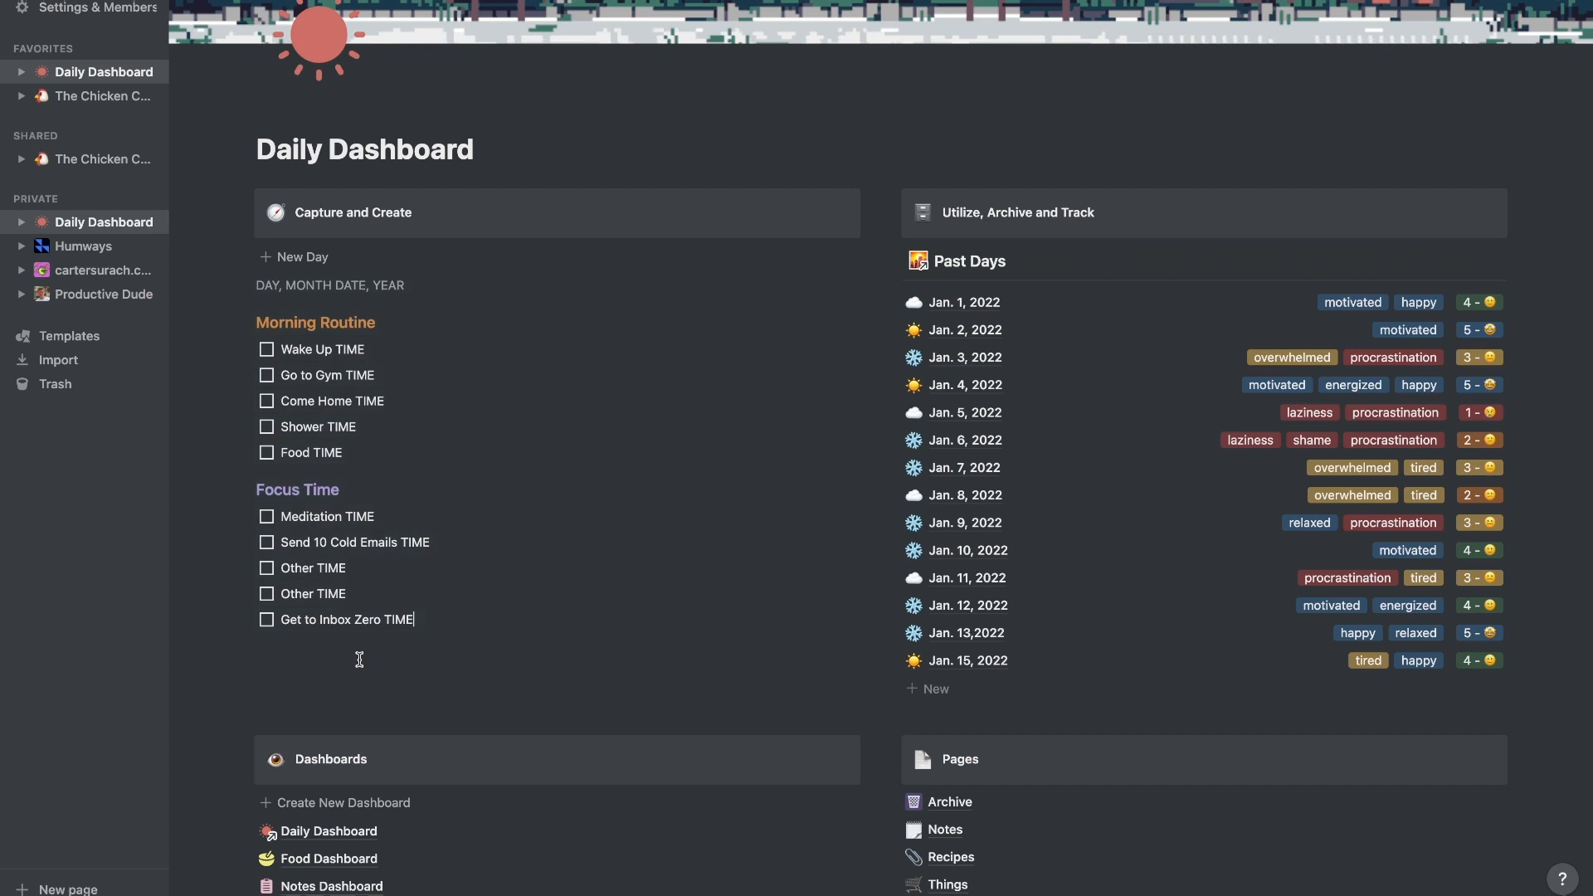
- Create an empty private page titled Task Tracker with the green check mark emoji as its icon
left_click(146, 199)
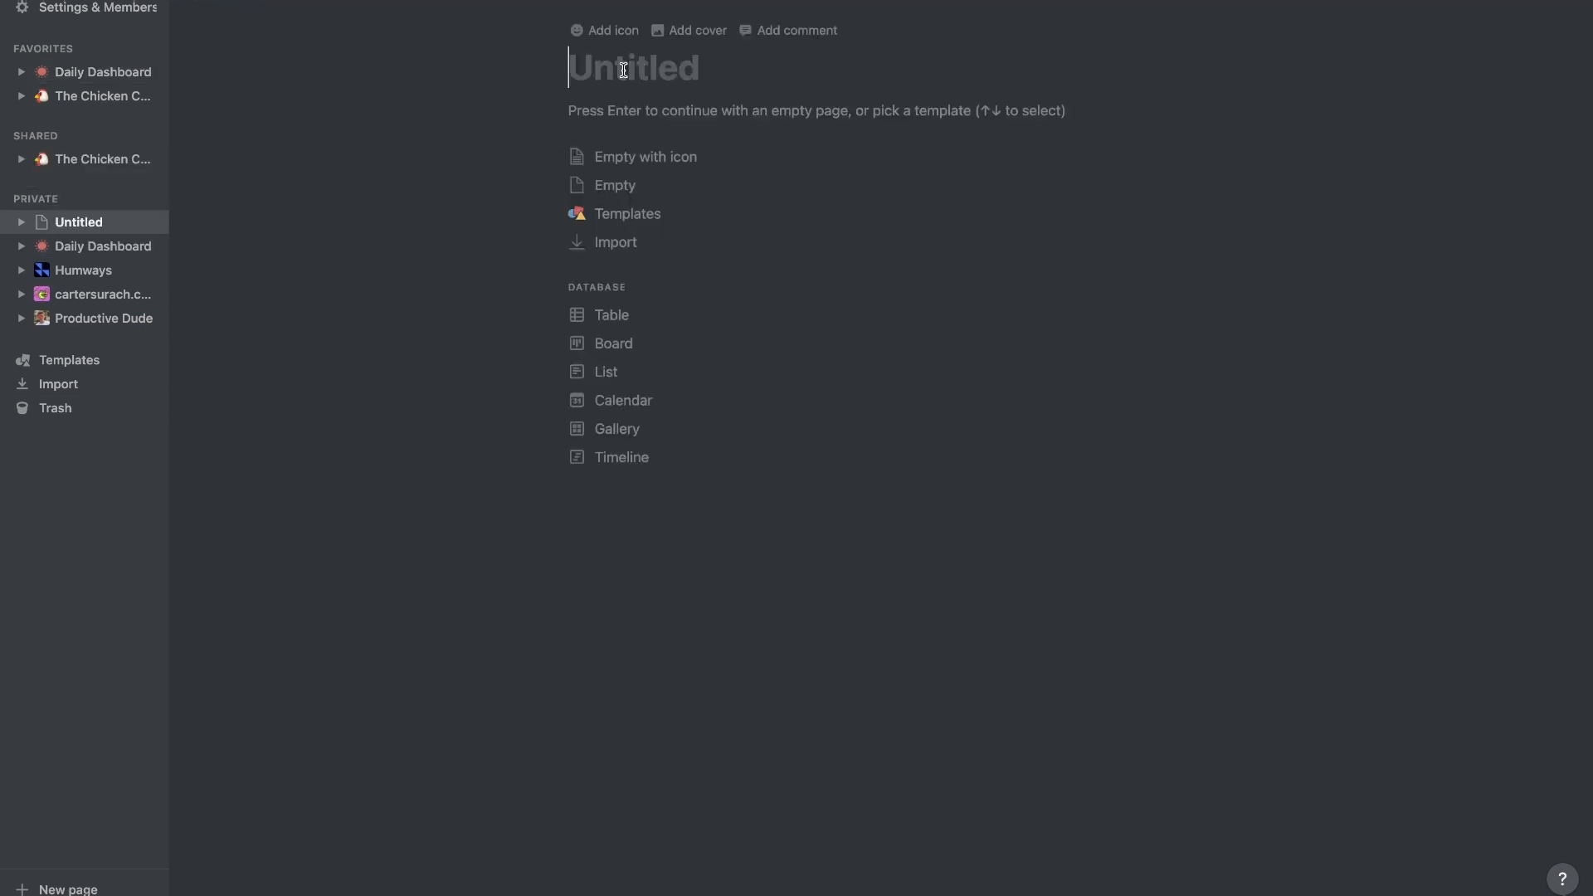
type("Task Tracker")
left_click(585, 28)
left_click(603, 68)
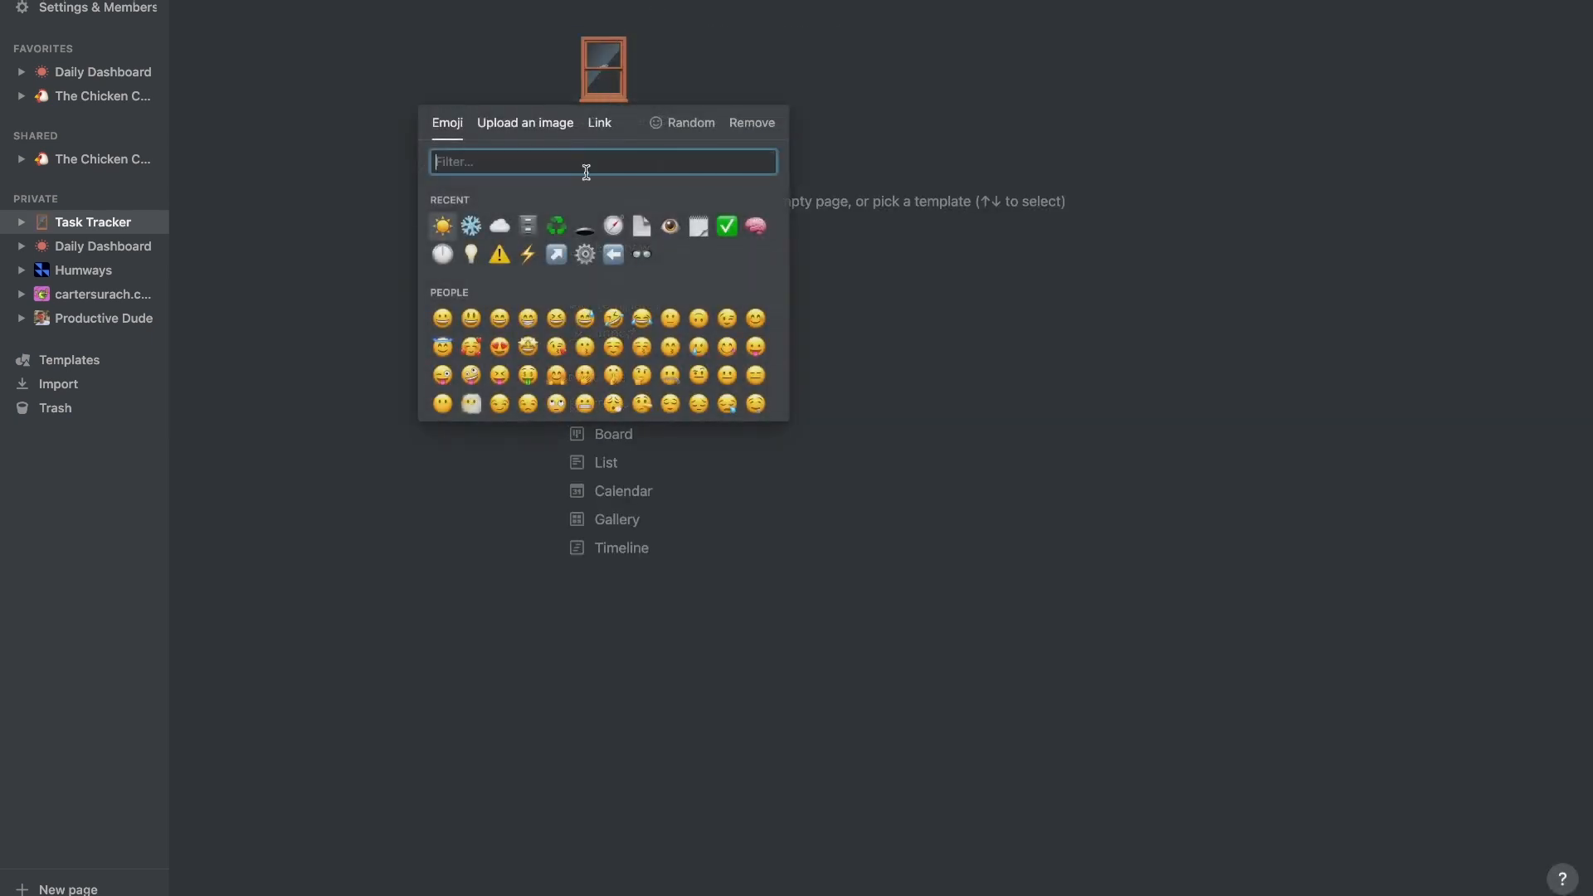
left_click(727, 226)
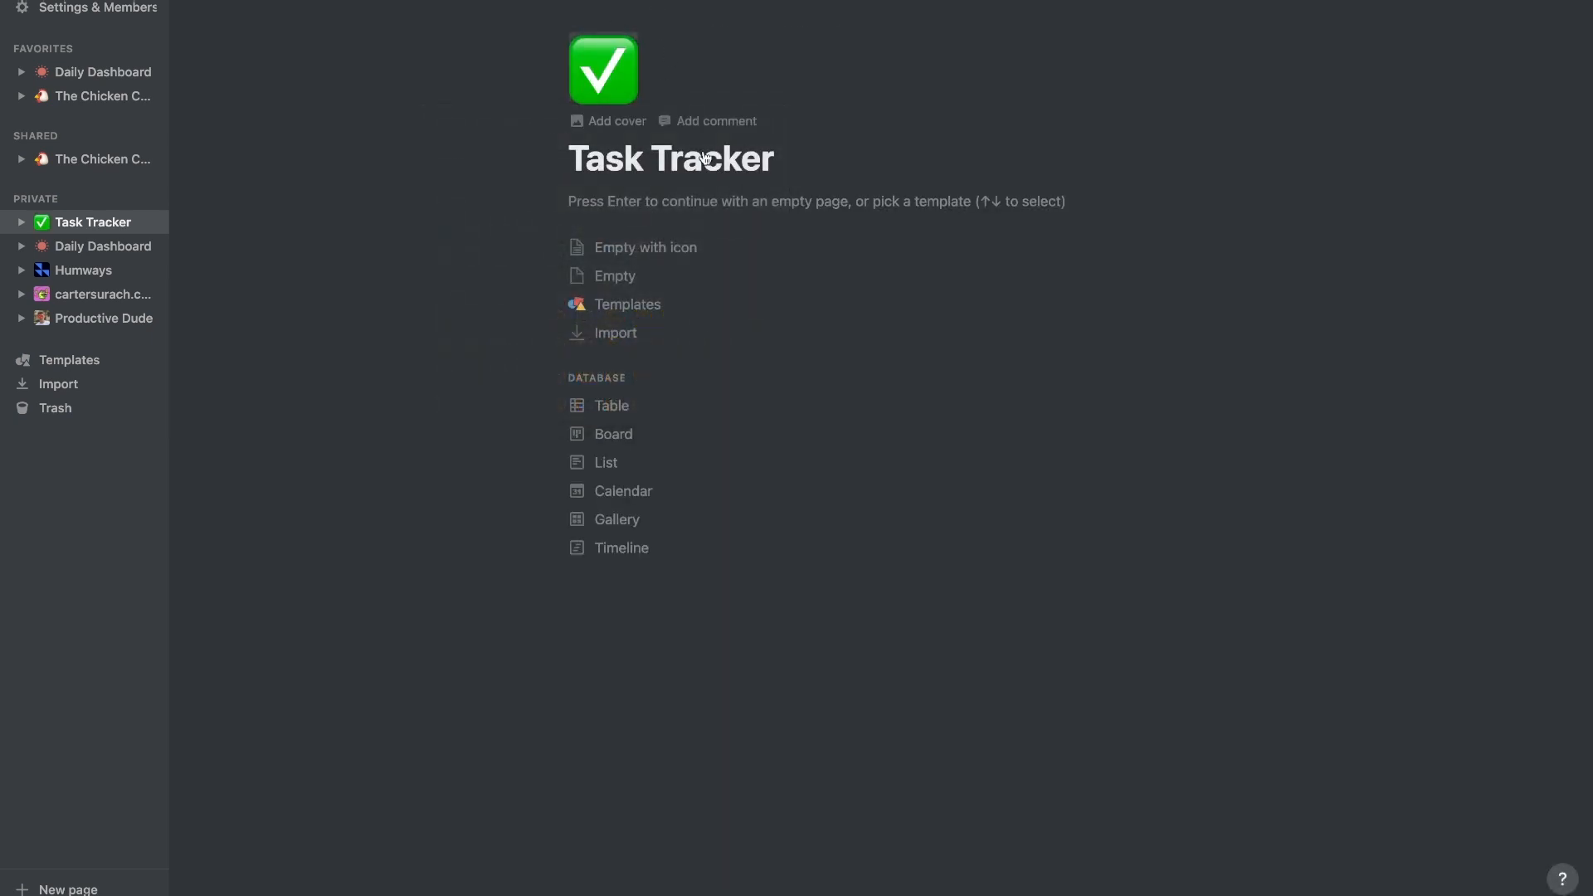
left_click(689, 201)
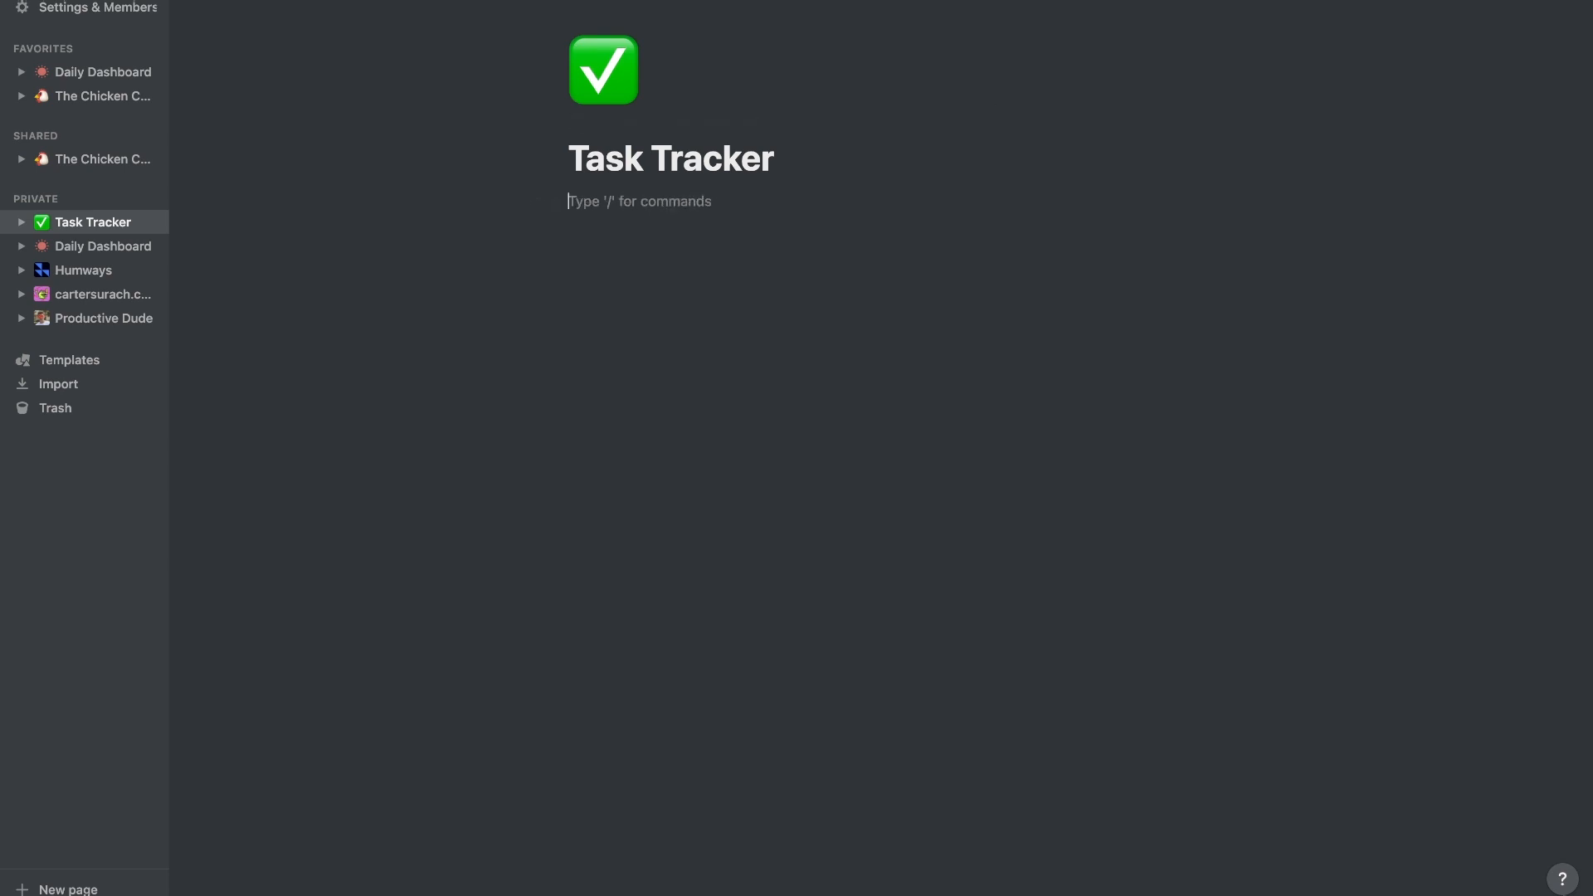
- Switch the Task Tracker page to full width
left_click(1563, 2)
left_click(1556, 81)
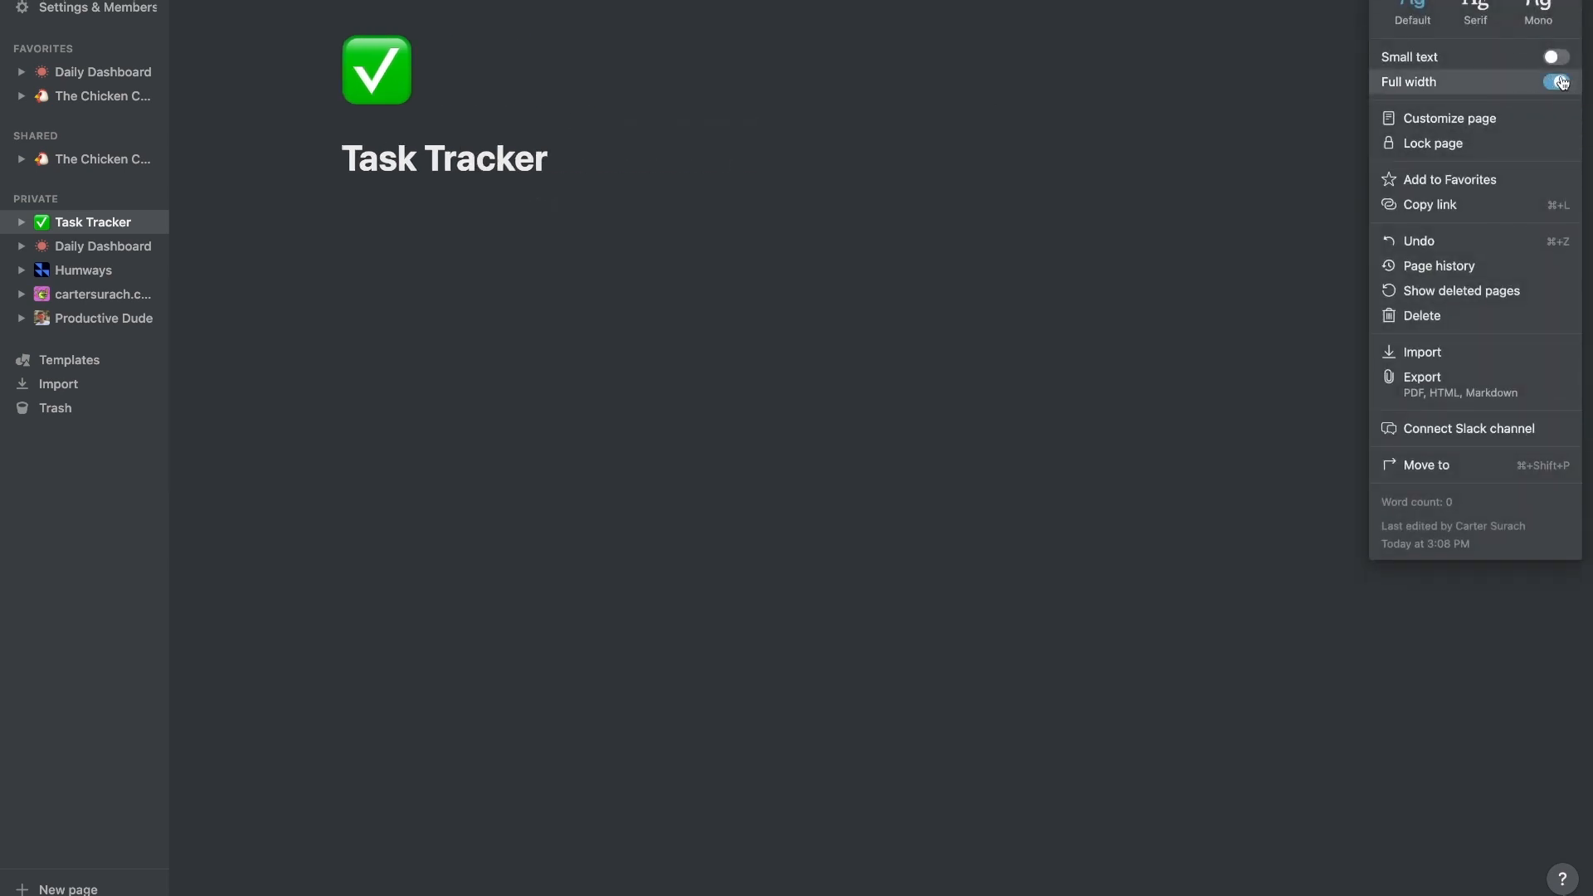
left_click(633, 243)
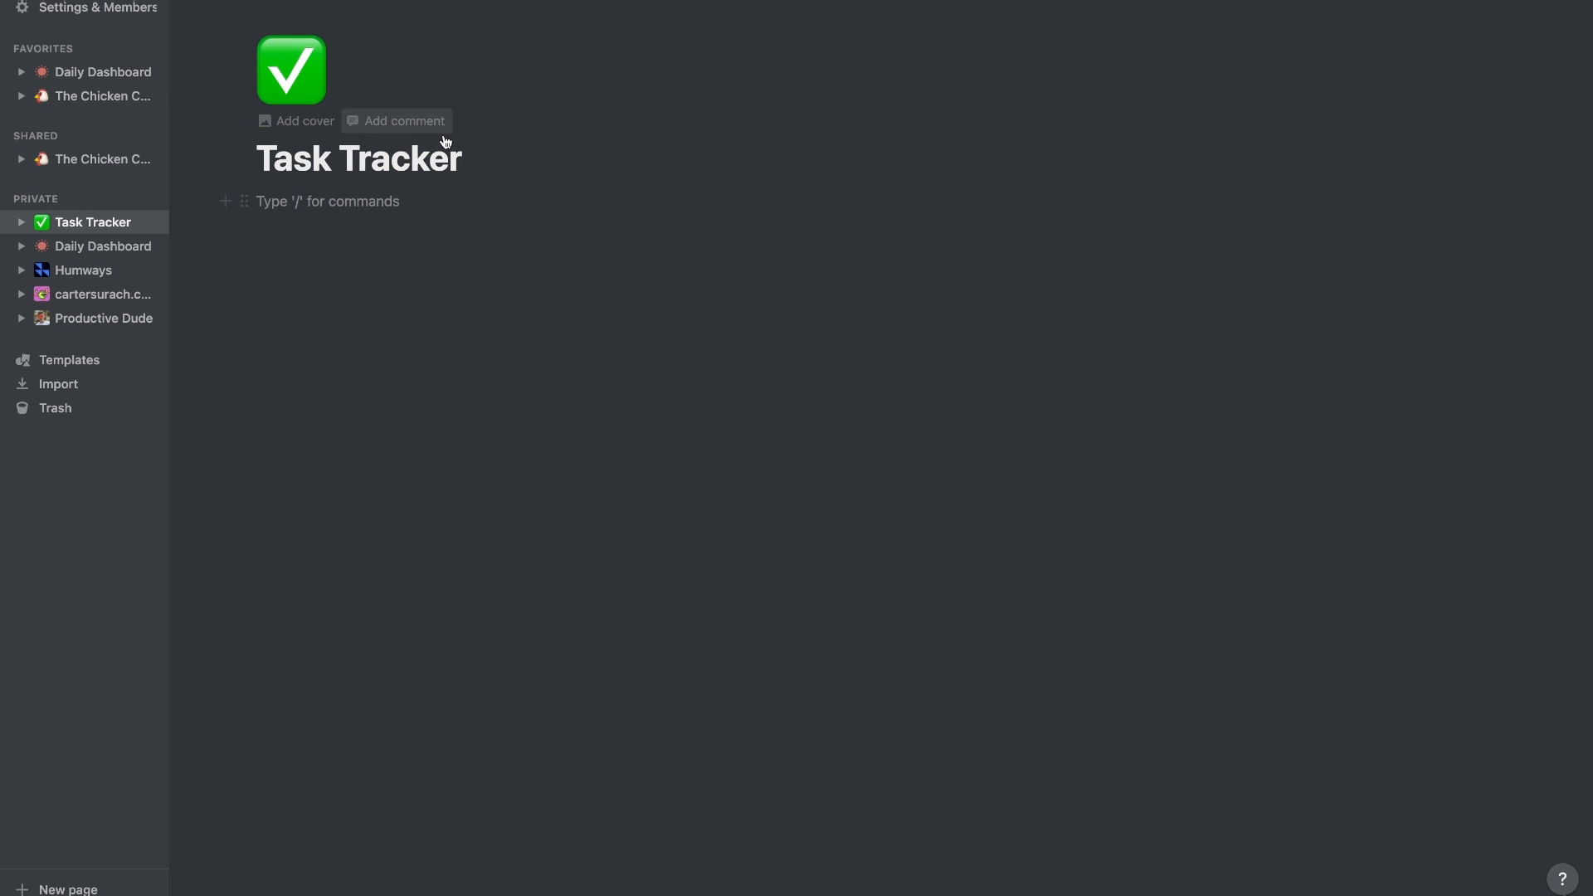
- Insert a callout block on the Task Tracker page and give it the lightning bolt emoji as its icon
type("/")
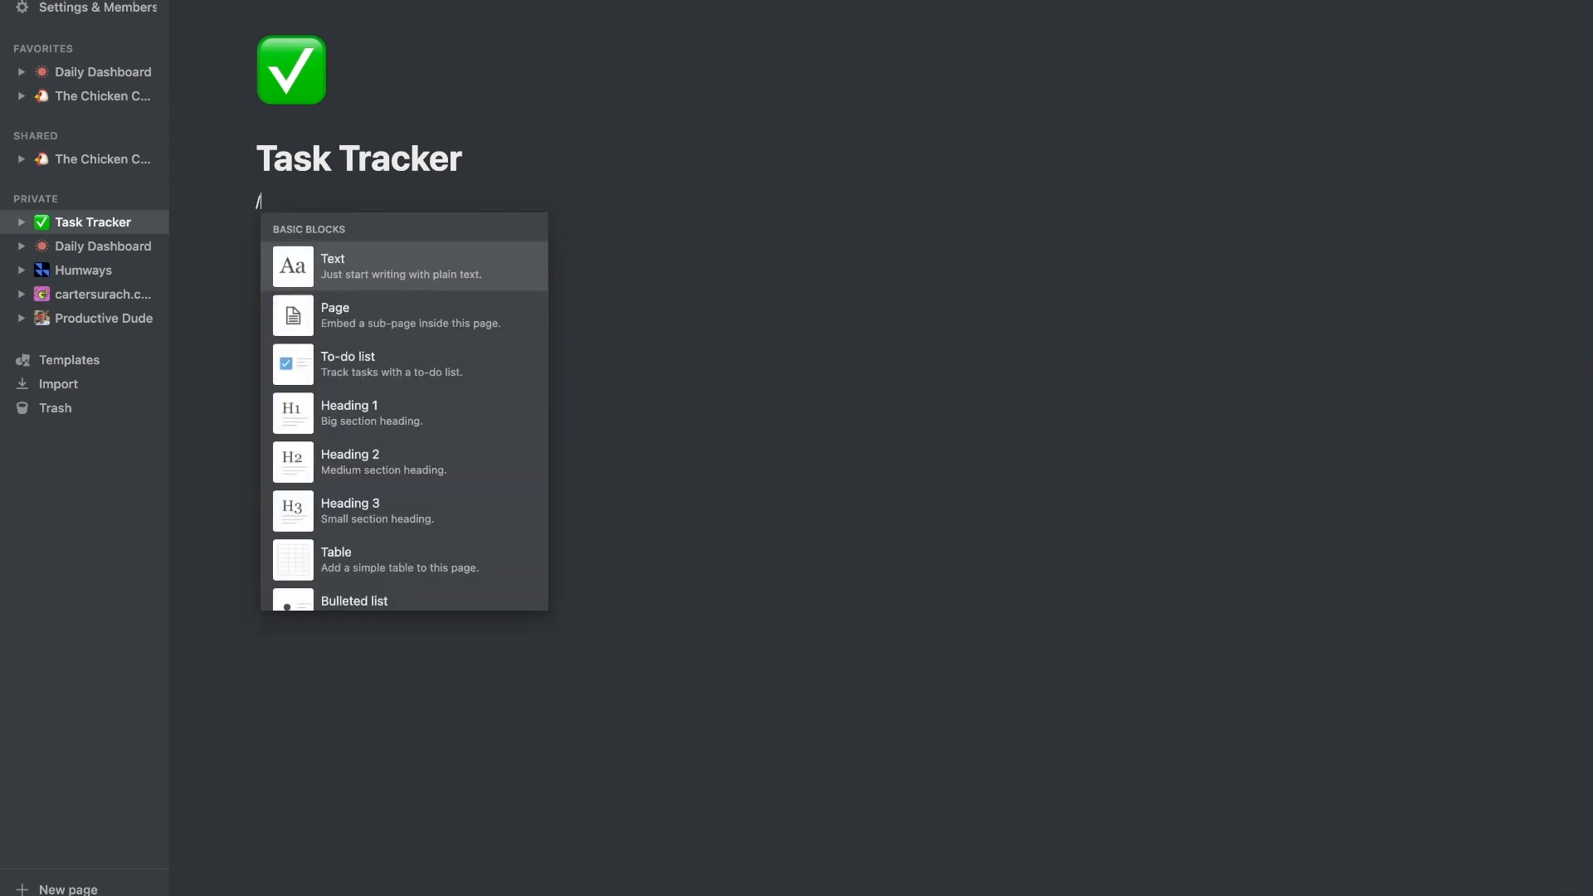
type("call")
key("Return")
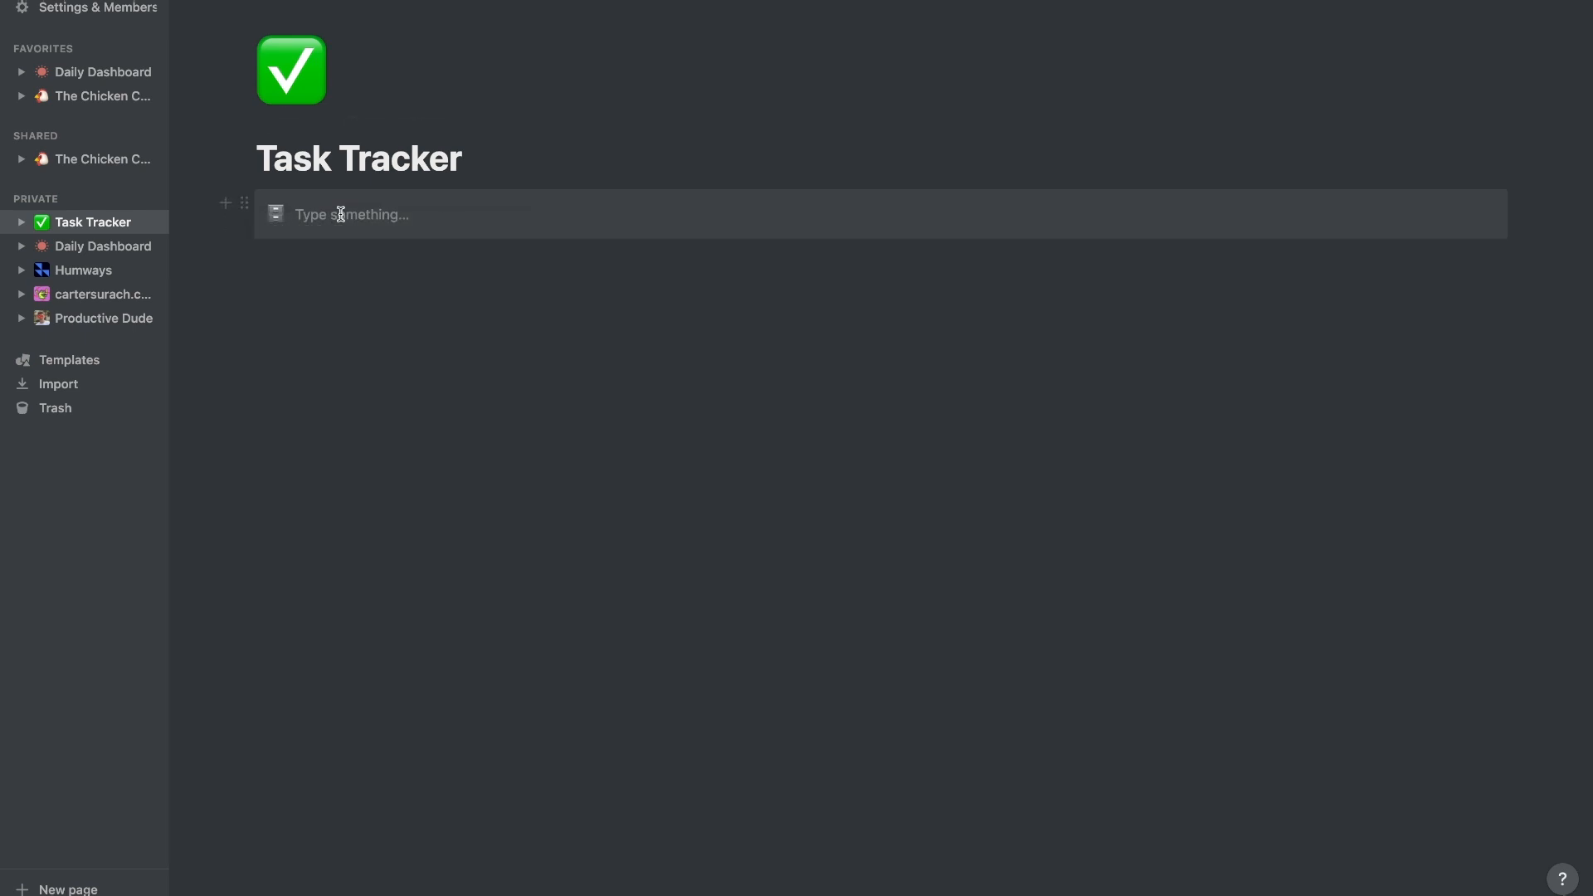
left_click(278, 215)
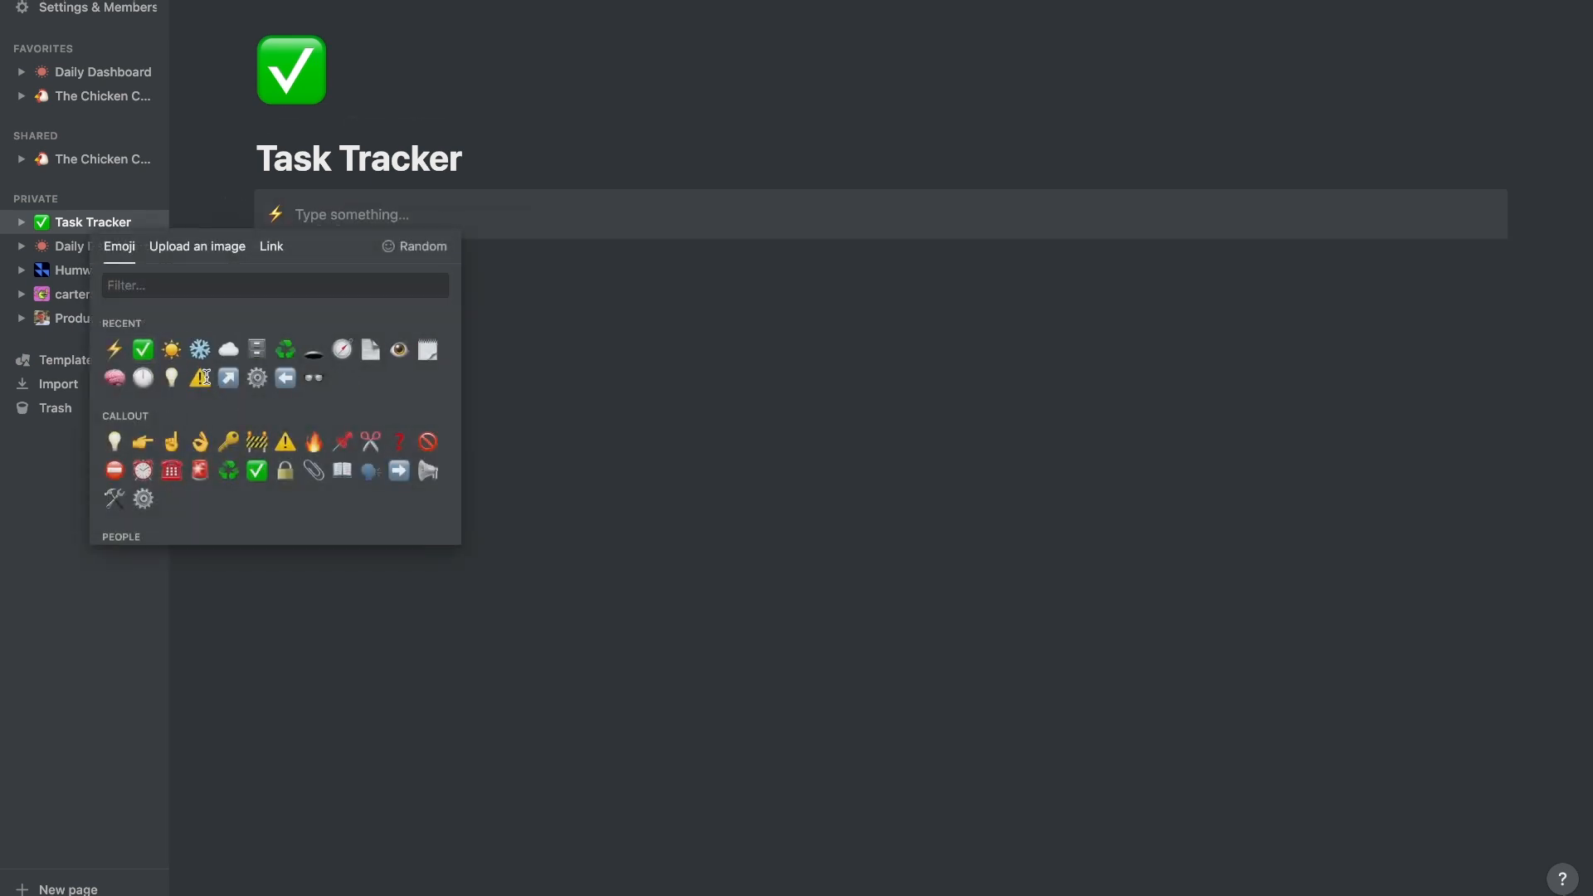
- Title the lightning bolt callout Today's Tasks in bold and give it a green background
left_click(200, 378)
type("Today’s Tasks")
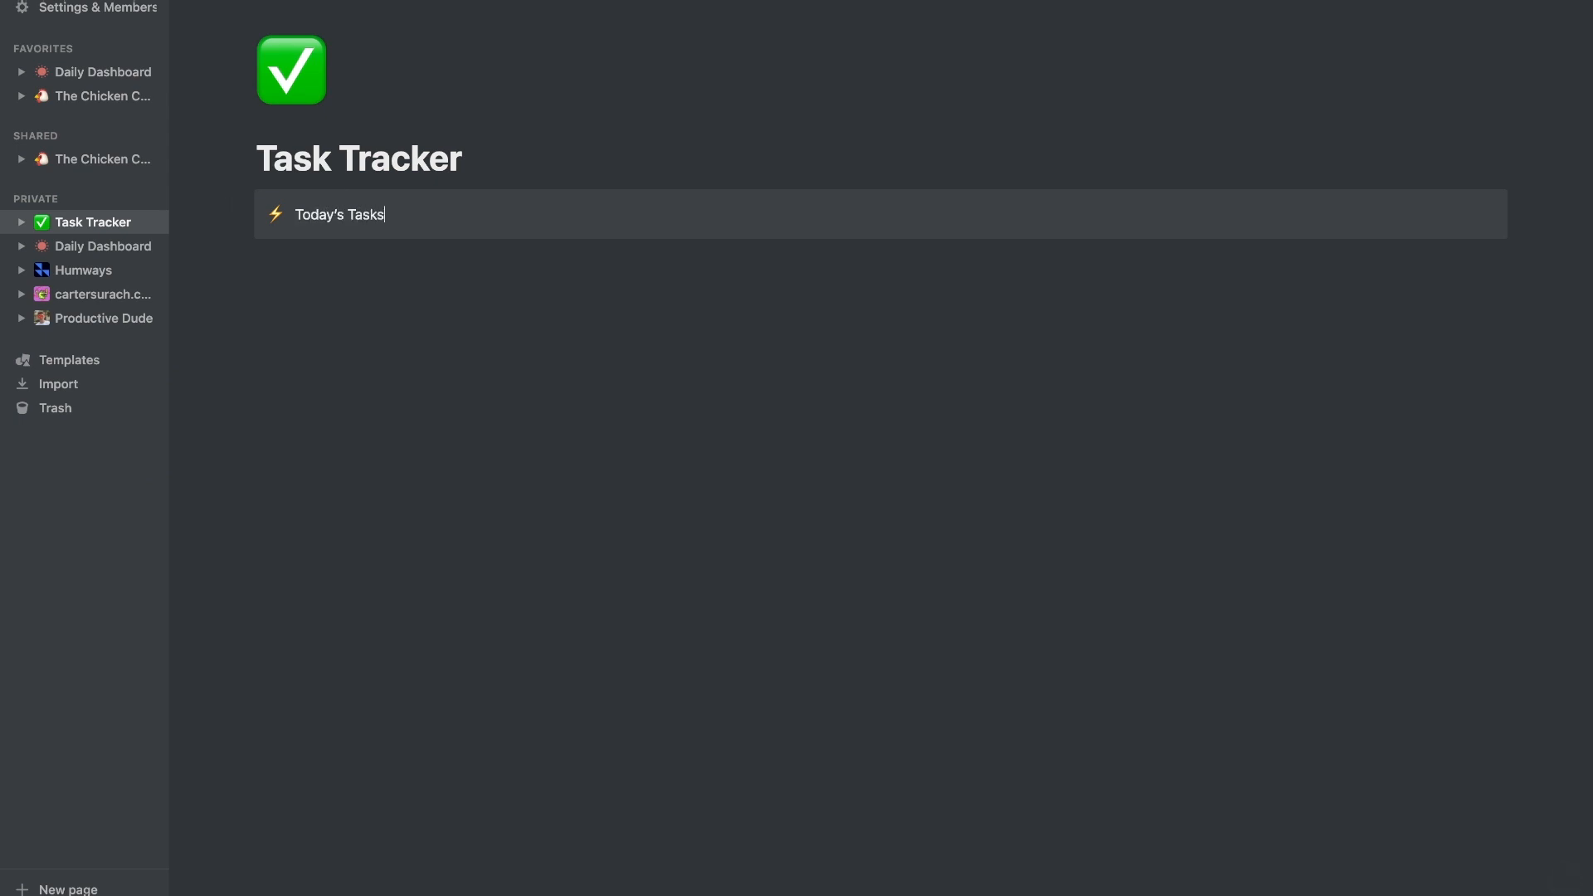
key("super+a")
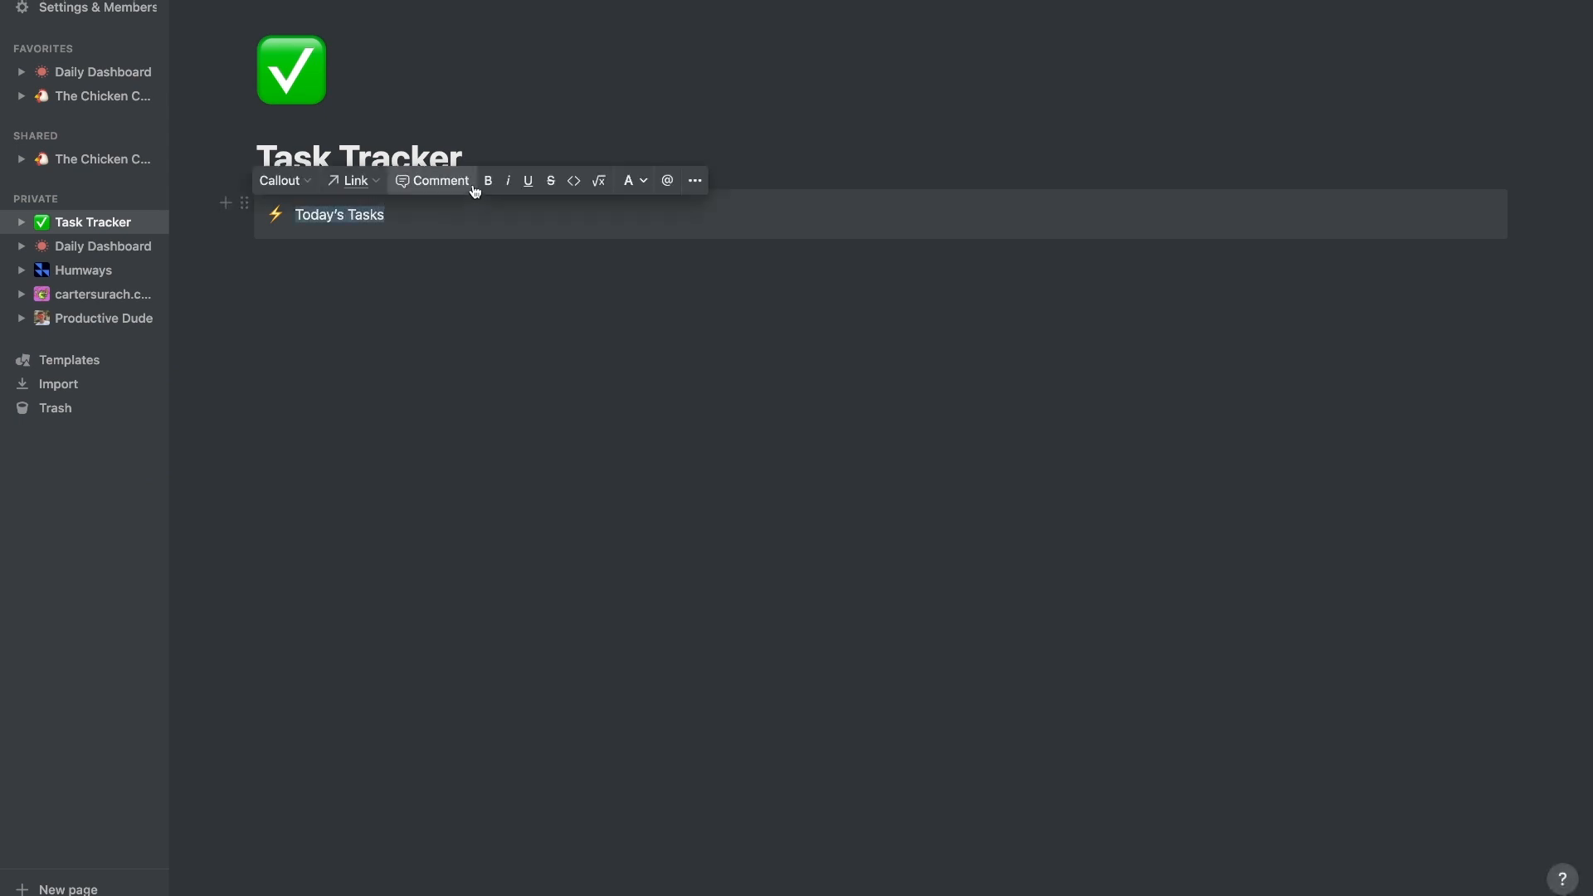
left_click(488, 177)
left_click(279, 249)
left_click(243, 202)
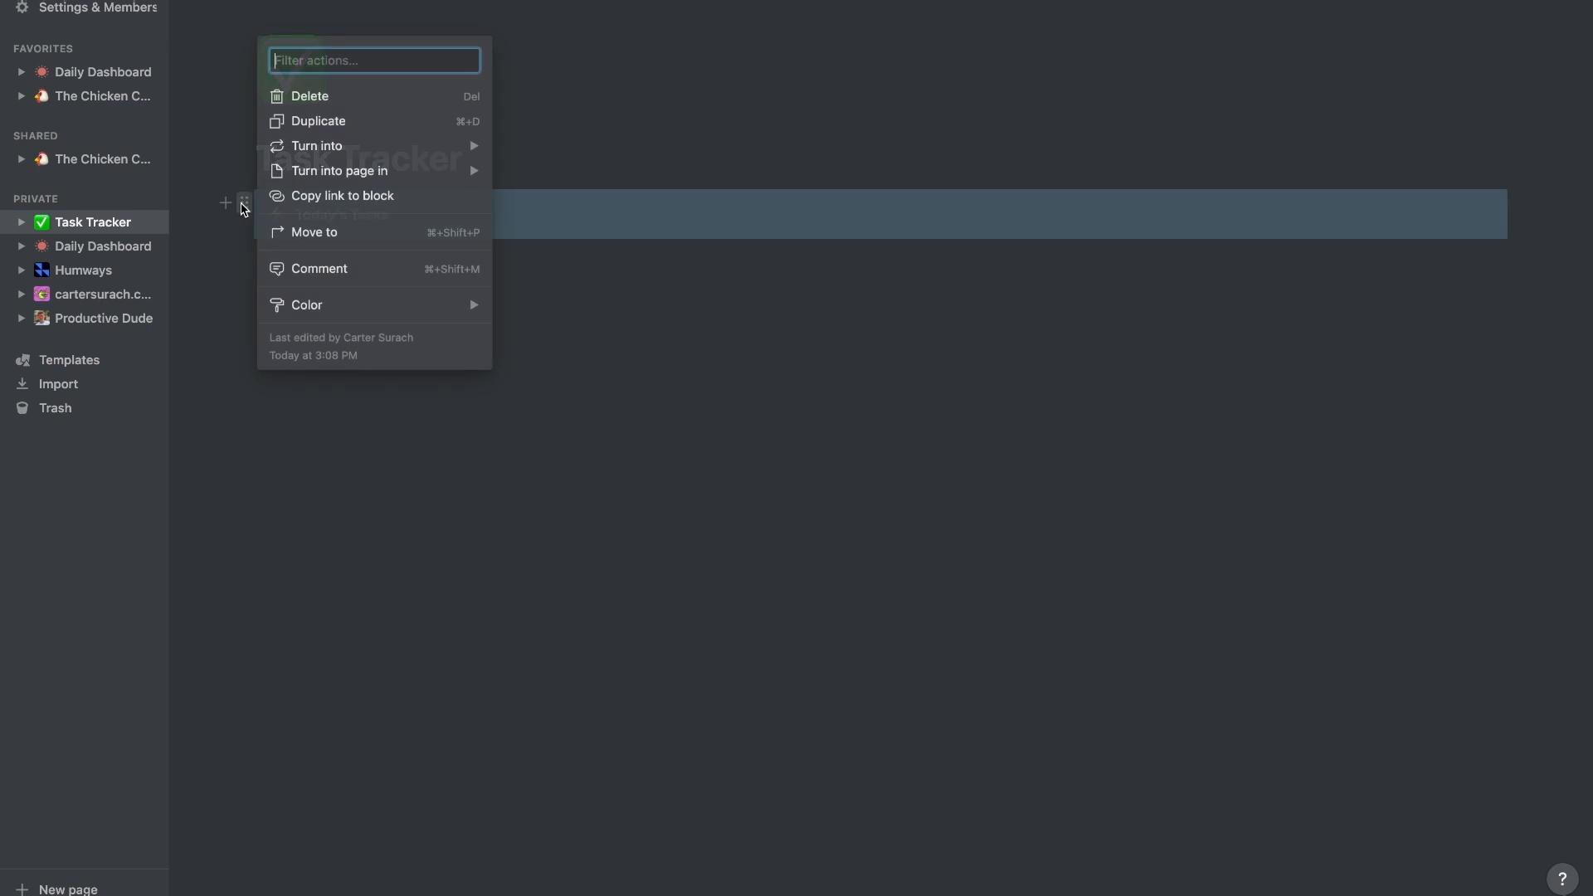
mouse_move(420, 304)
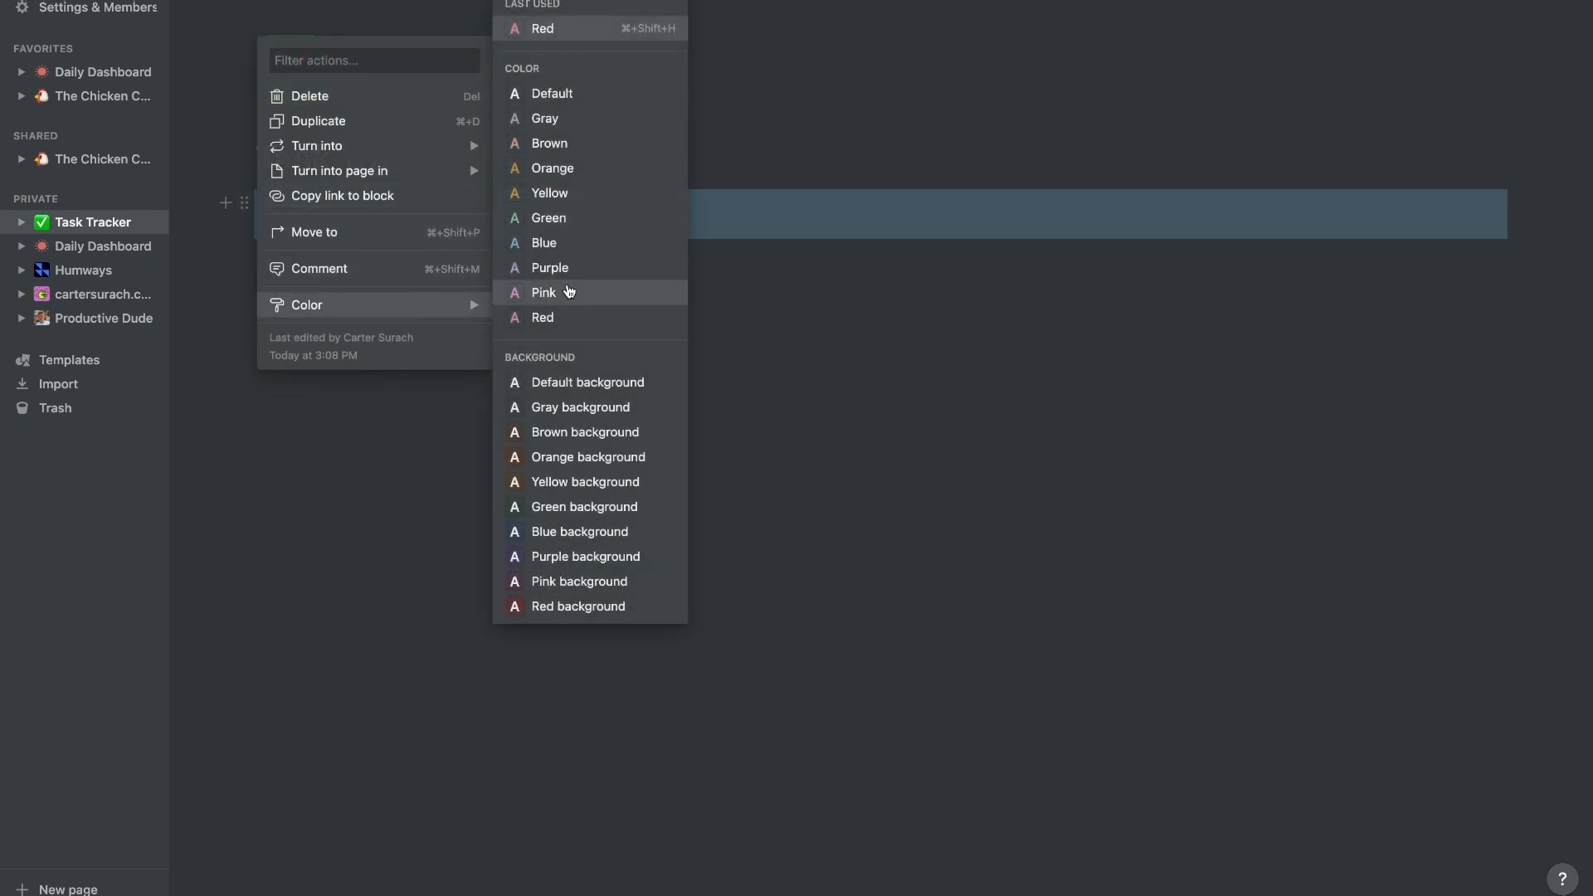
left_click(584, 507)
- Duplicate the Today's Tasks callout and place the copy beside the original as a second column
left_click(249, 206)
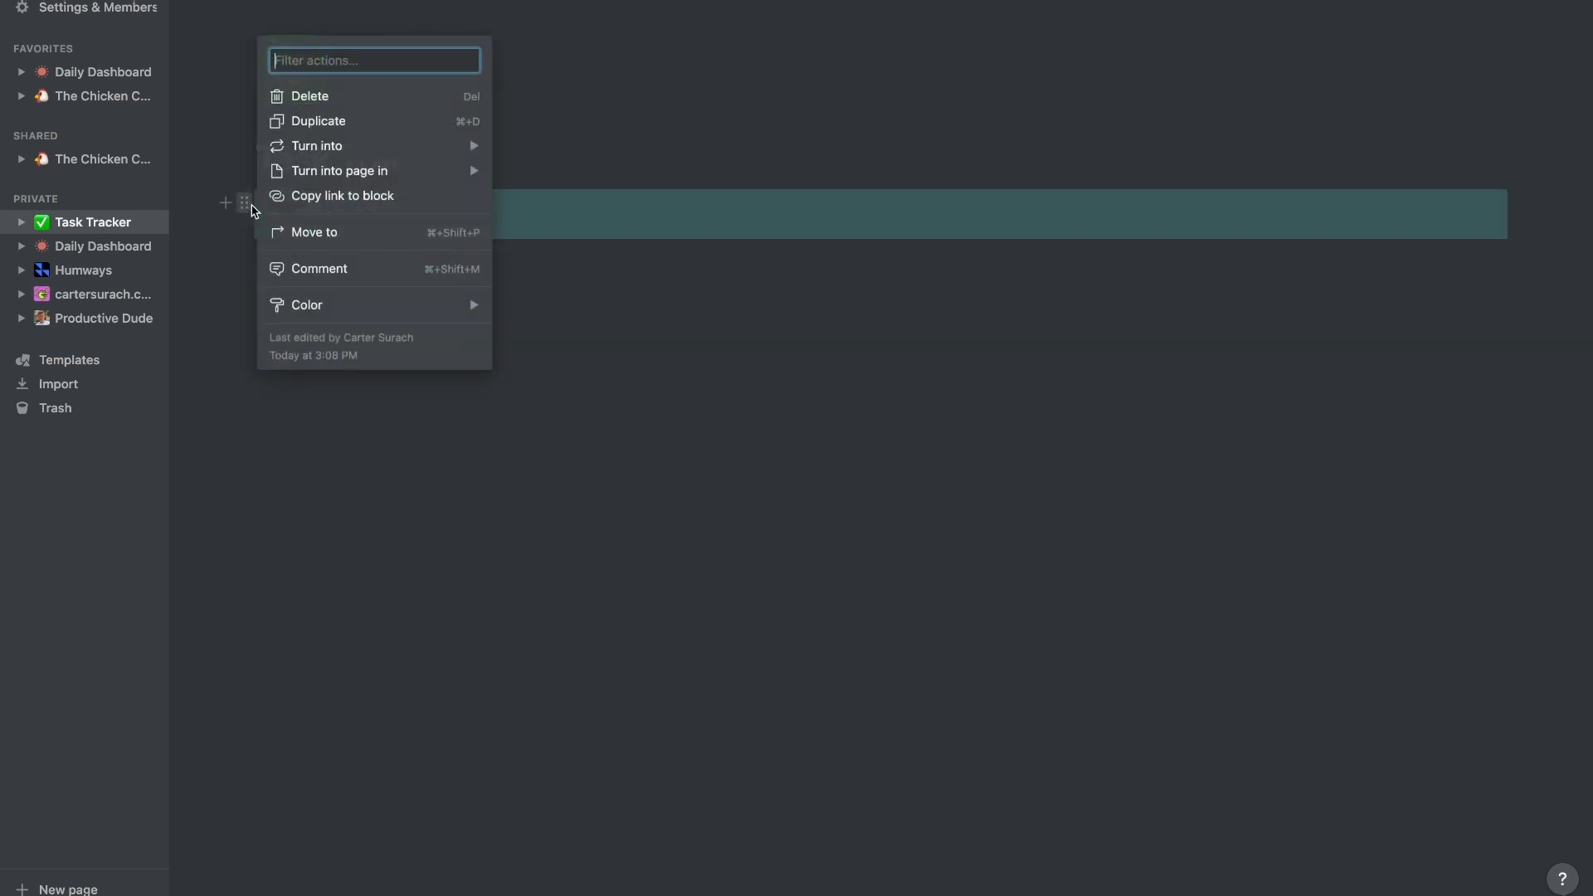
left_click(365, 122)
left_click_drag(243, 257, 1515, 210)
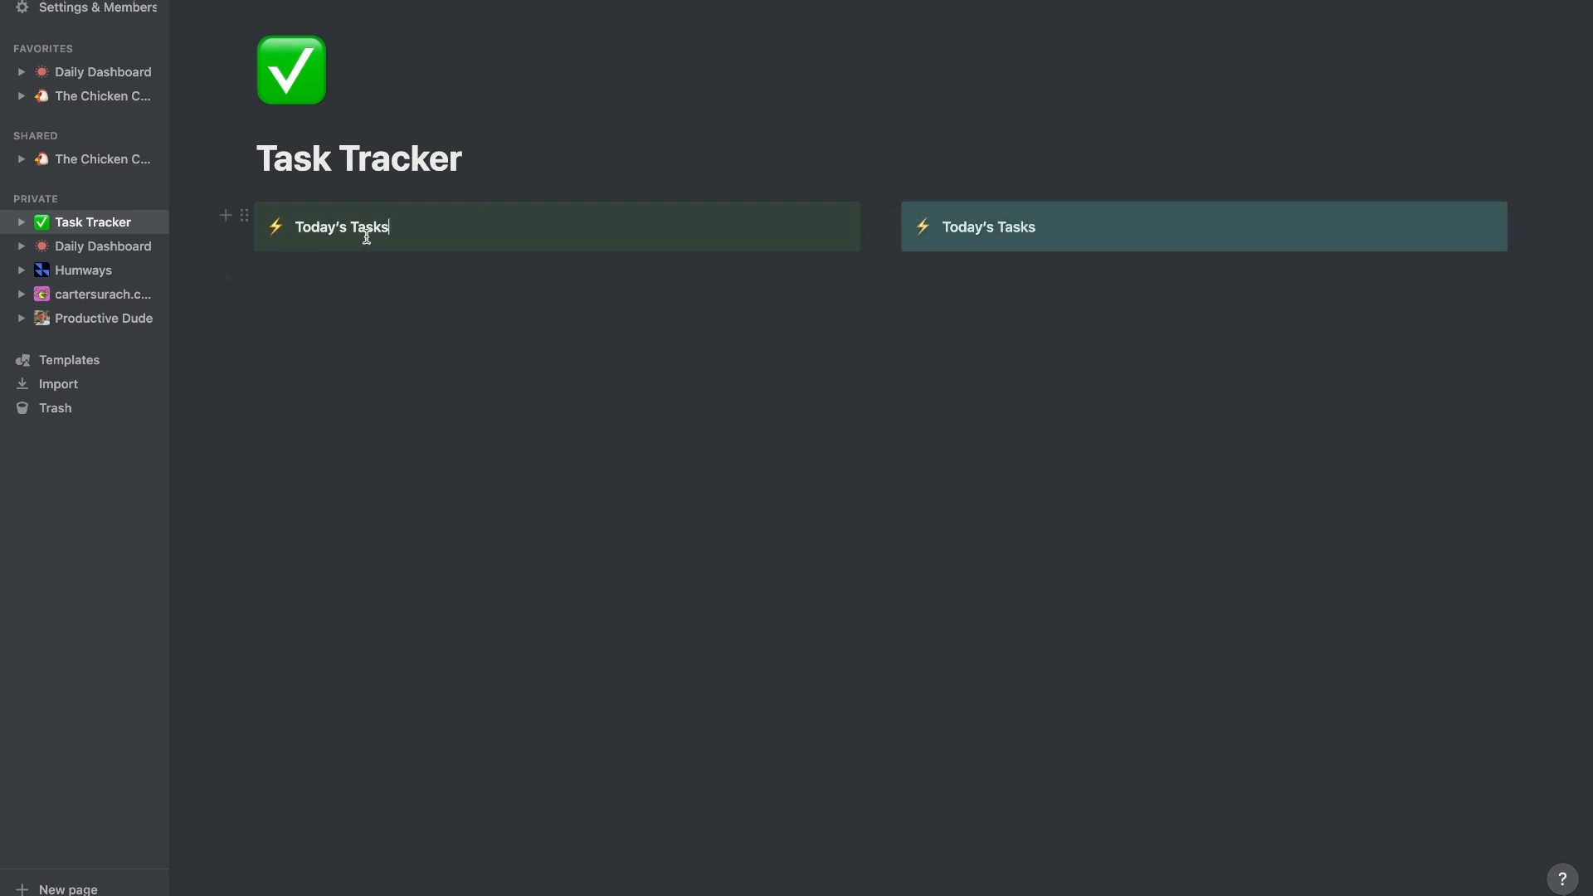
- Retitle the duplicated callout Past Days in bold and change its icon to the red card emoji
left_click_drag(944, 228, 1059, 227)
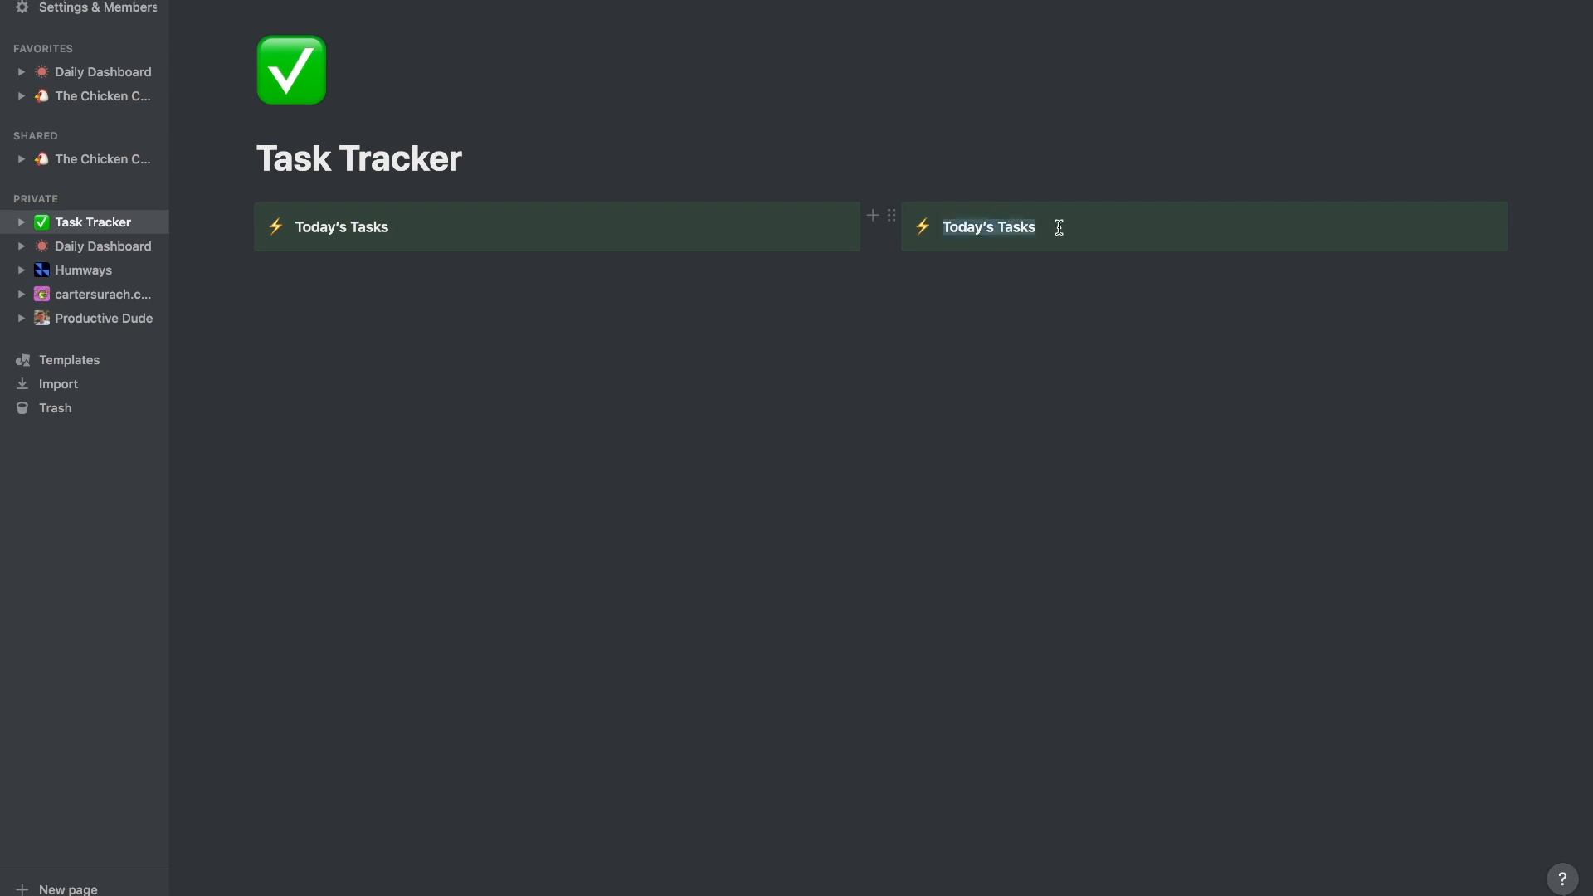
type("Sorting and")
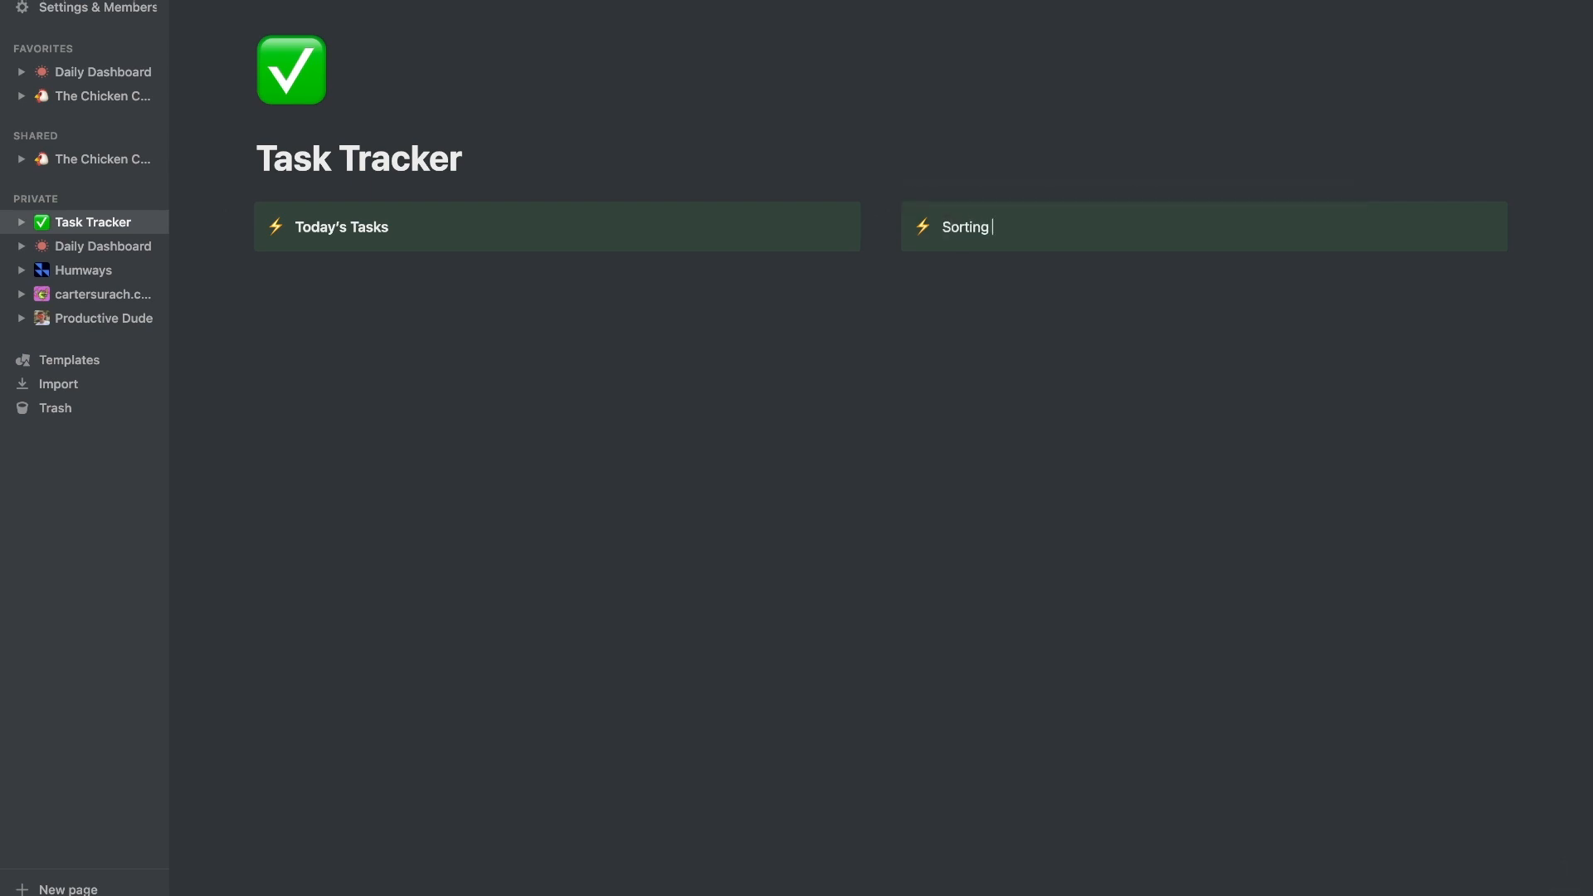
key("BackSpace")
key("BackSpace")
key("BackSpace")
key("BackSpace")
key("BackSpace")
key("BackSpace")
key("BackSpace")
key("BackSpace")
key("BackSpace")
key("BackSpace")
type("Past Days")
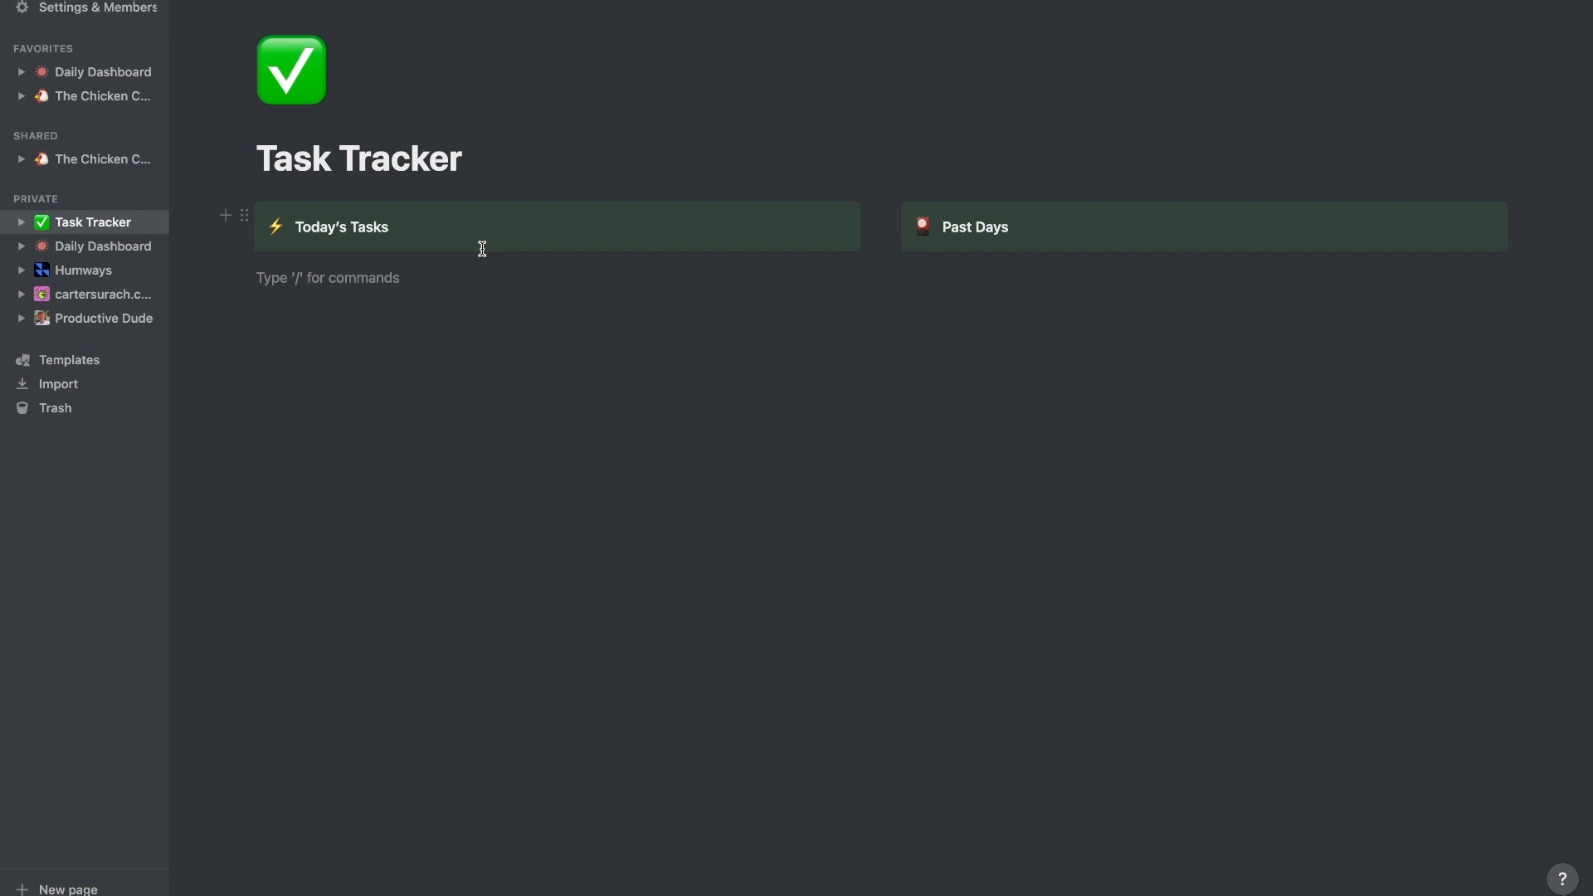
type("/")
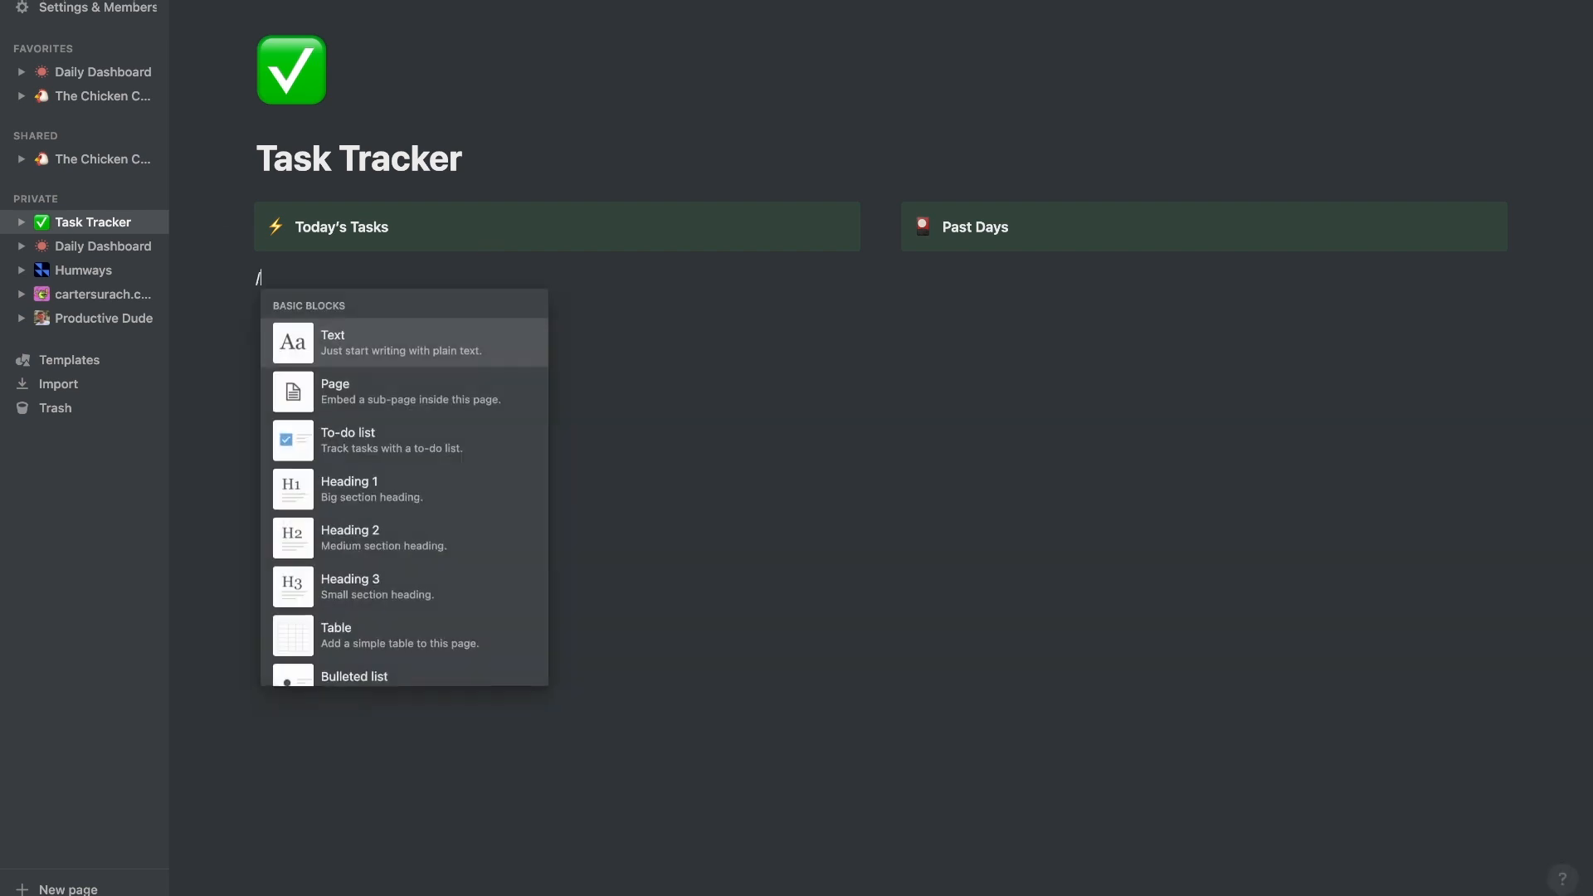
type("templa")
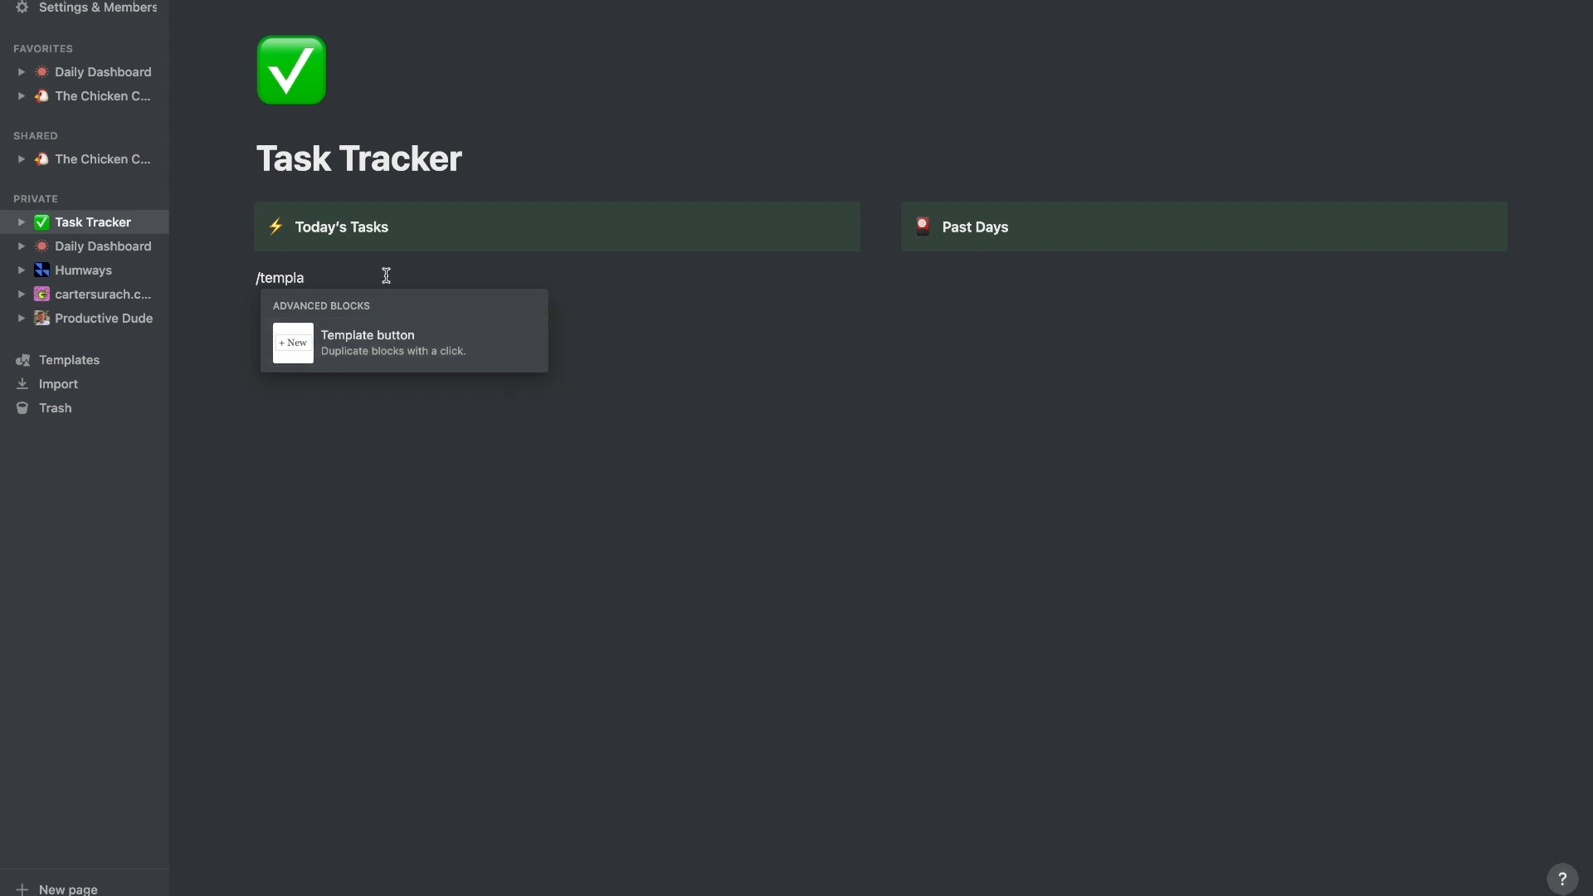
key("Escape")
key("BackSpace")
key("BackSpace")
key("BackSpace")
key("BackSpace")
key("BackSpace")
key("BackSpace")
key("BackSpace")
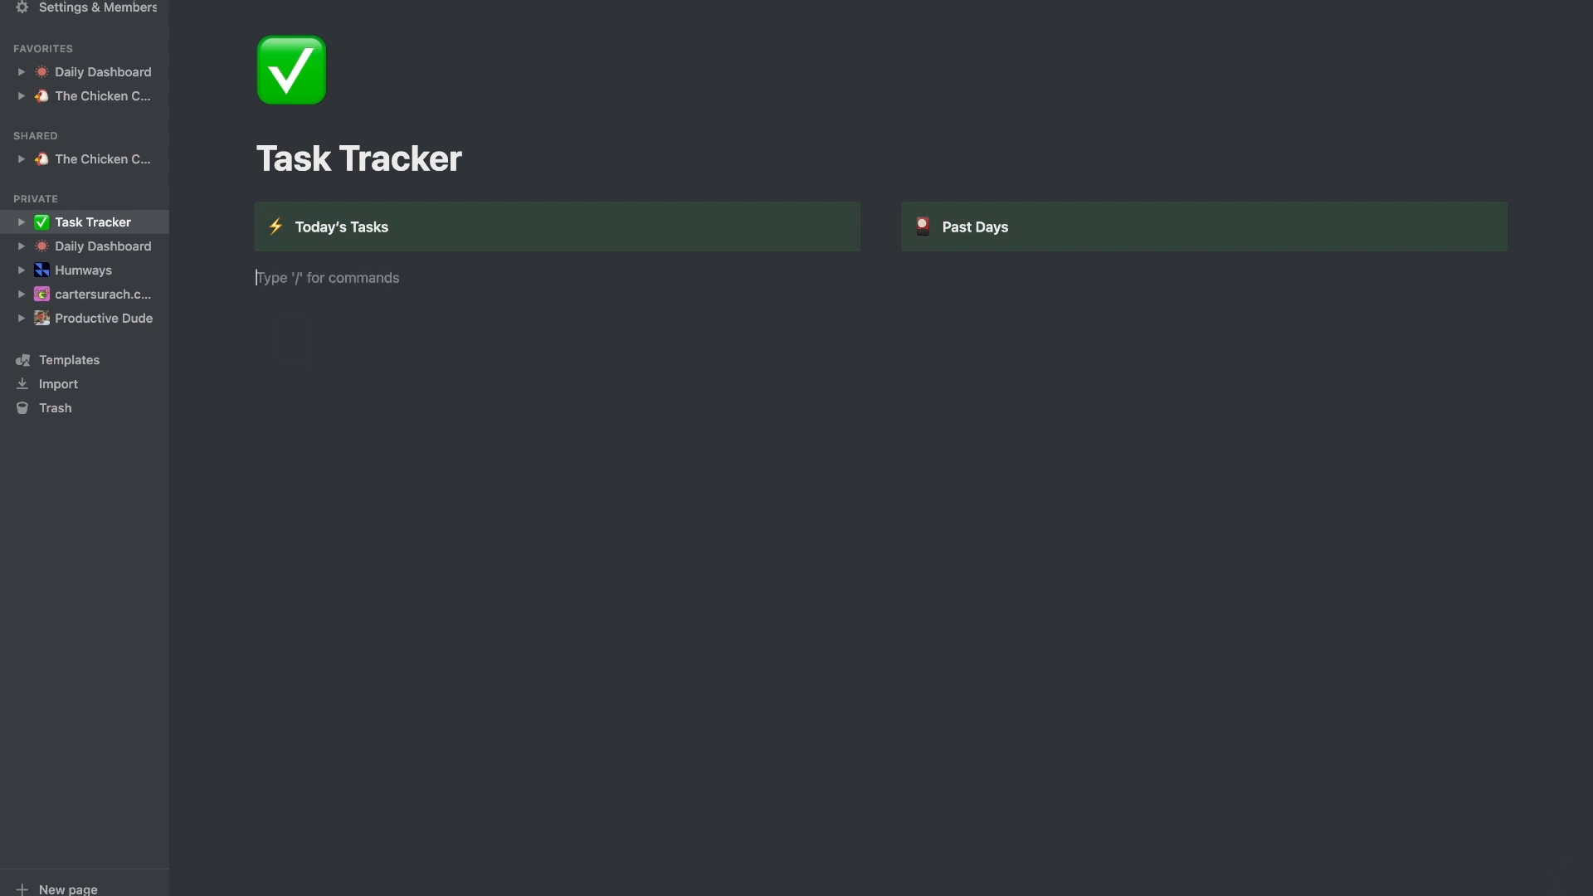
- Insert a template button below the callouts, name it Add New To-Do List, and remove the default to-do from its template
type("/template")
key("Return")
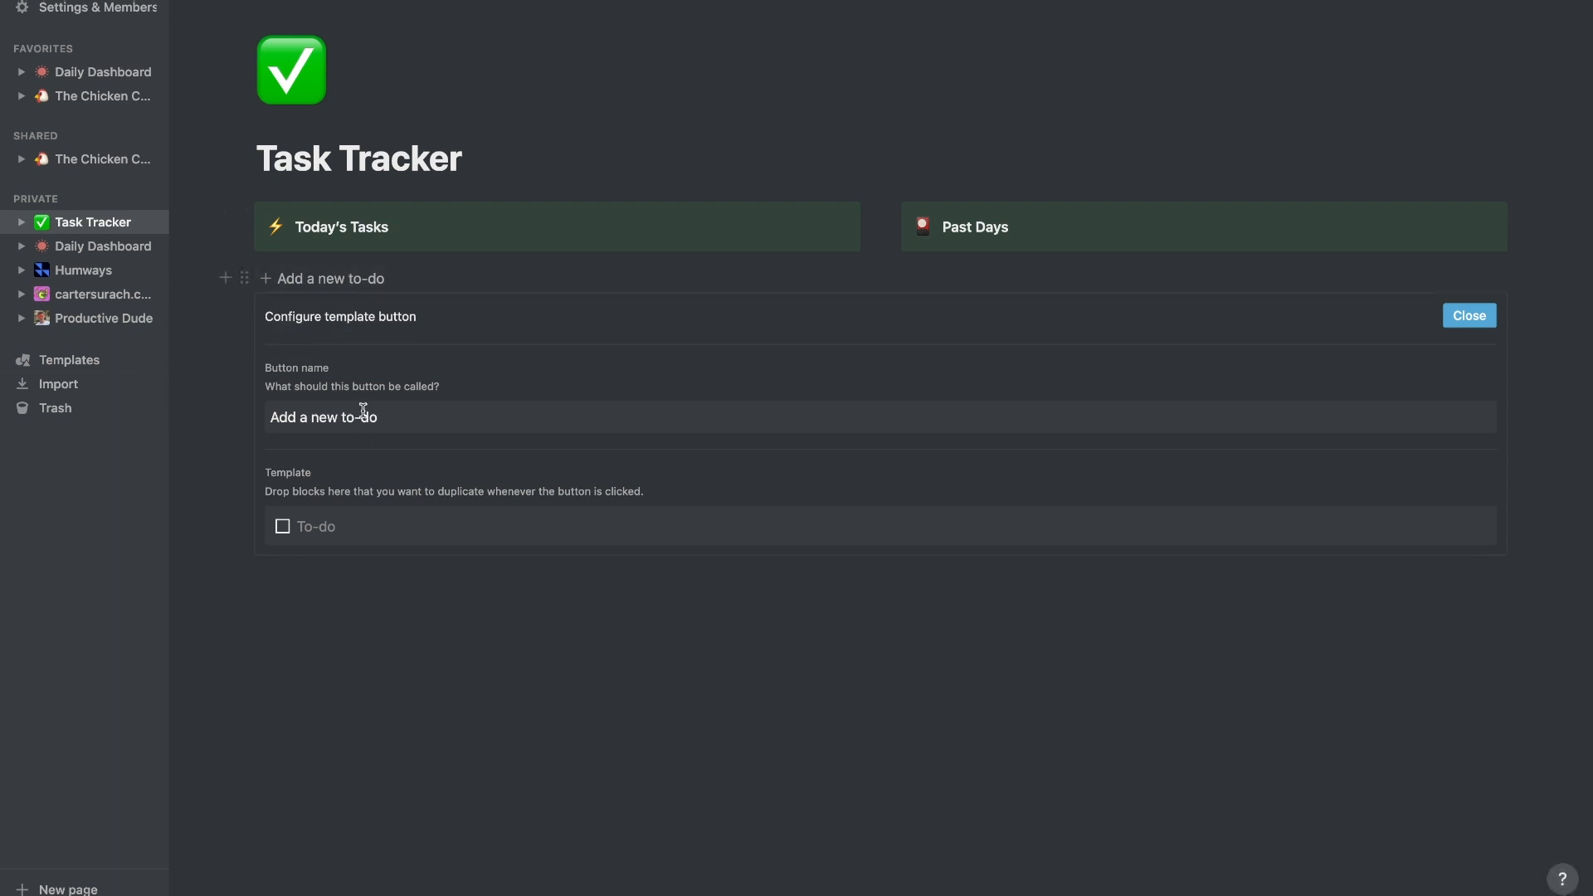
left_click_drag(397, 427, 269, 419)
type("A")
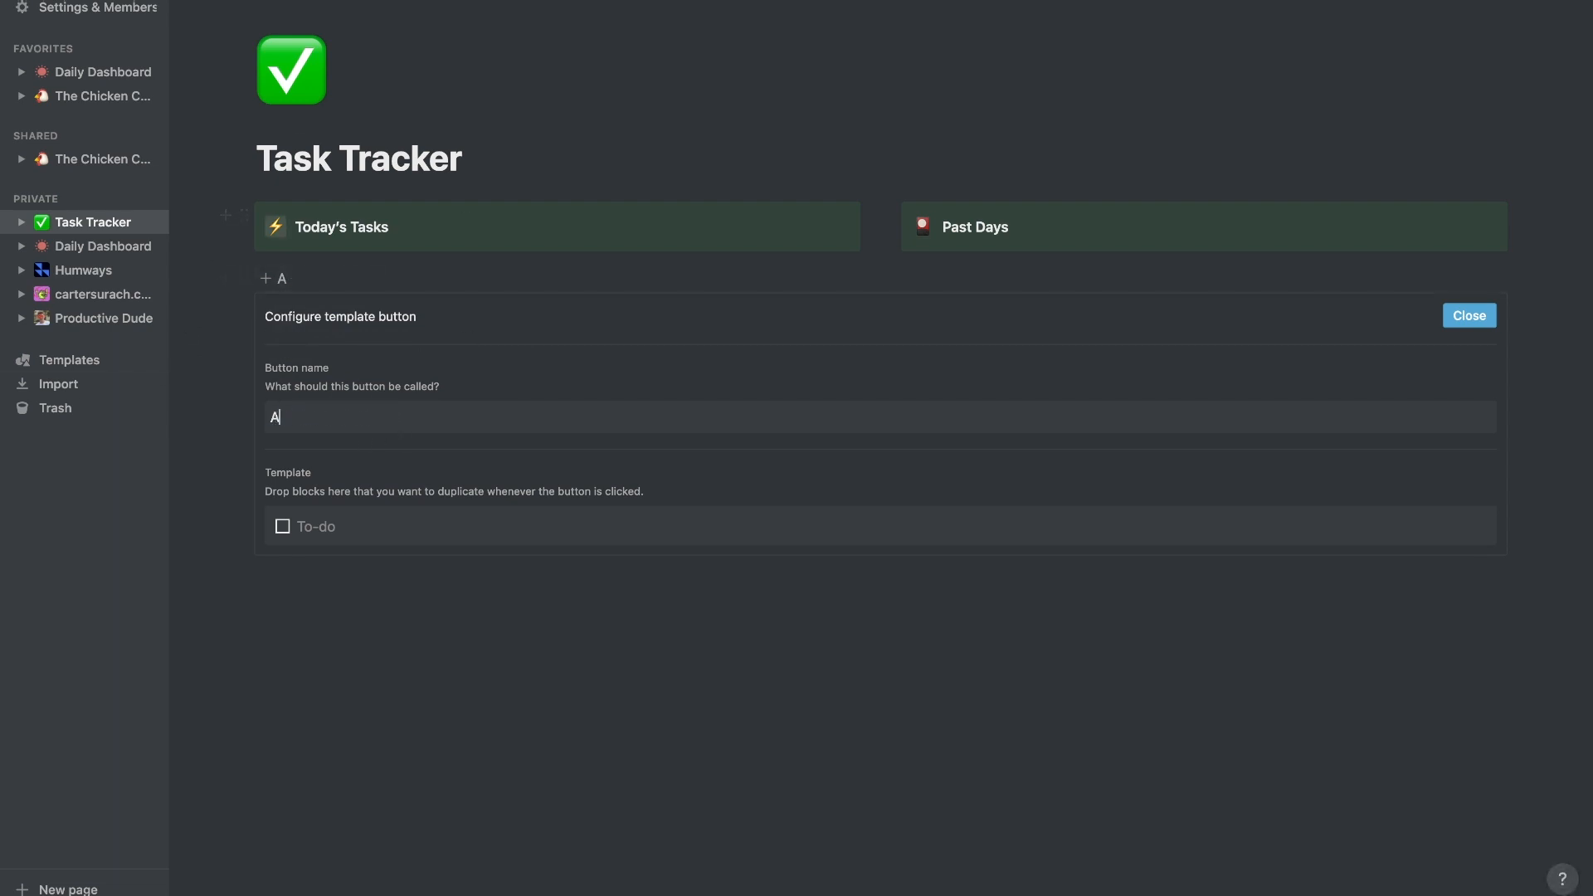
type("dd a new itemAdd New D")
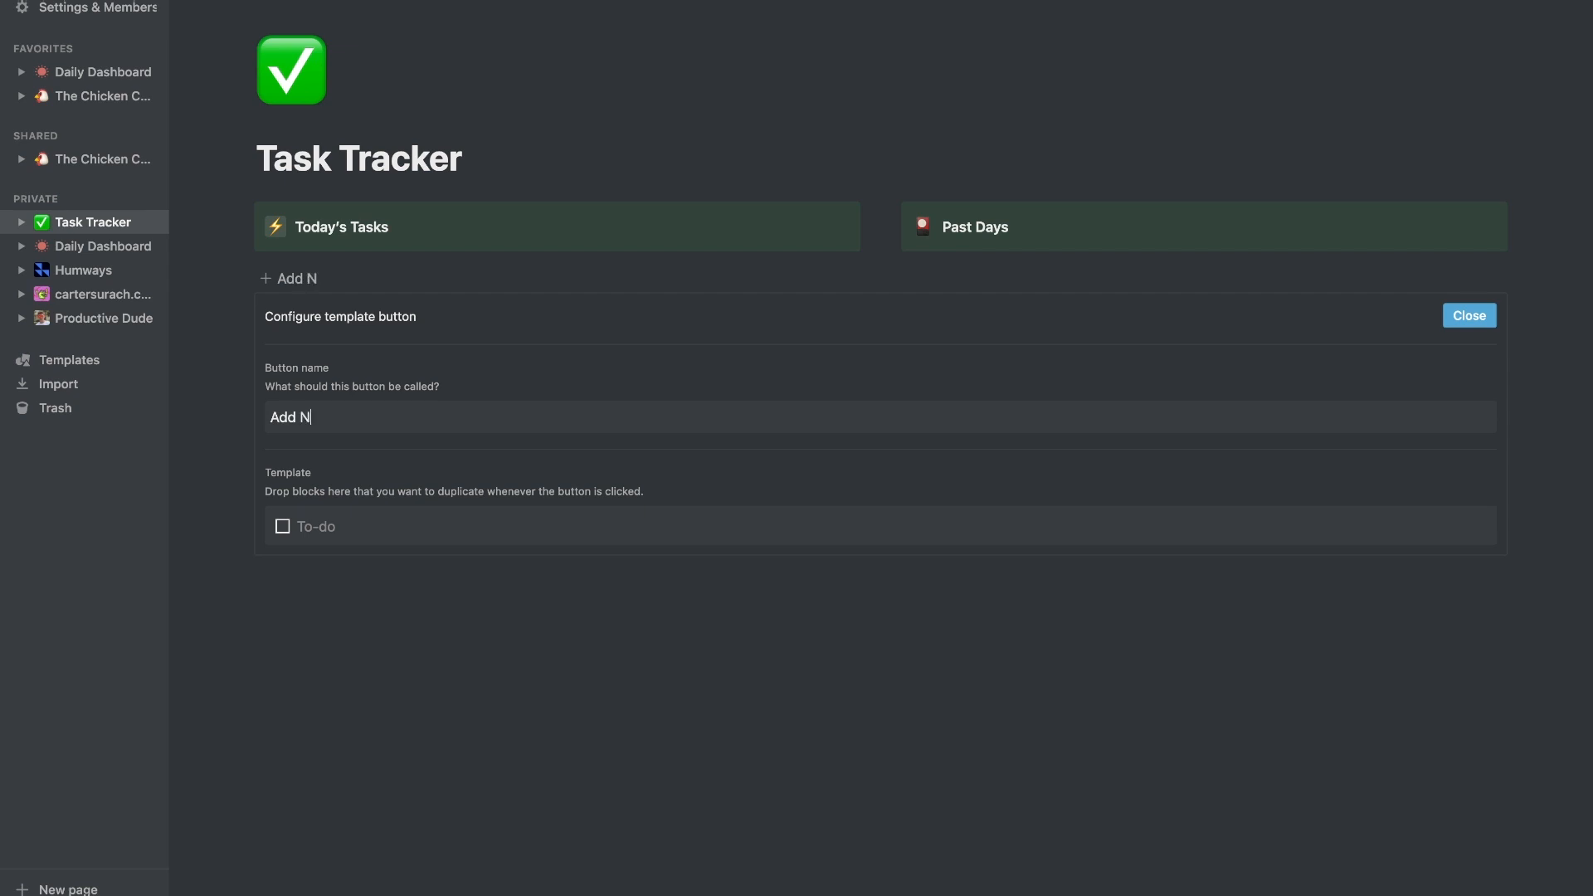
key("BackSpace")
key("BackSpace")
key("BackSpace")
type("To-Do List")
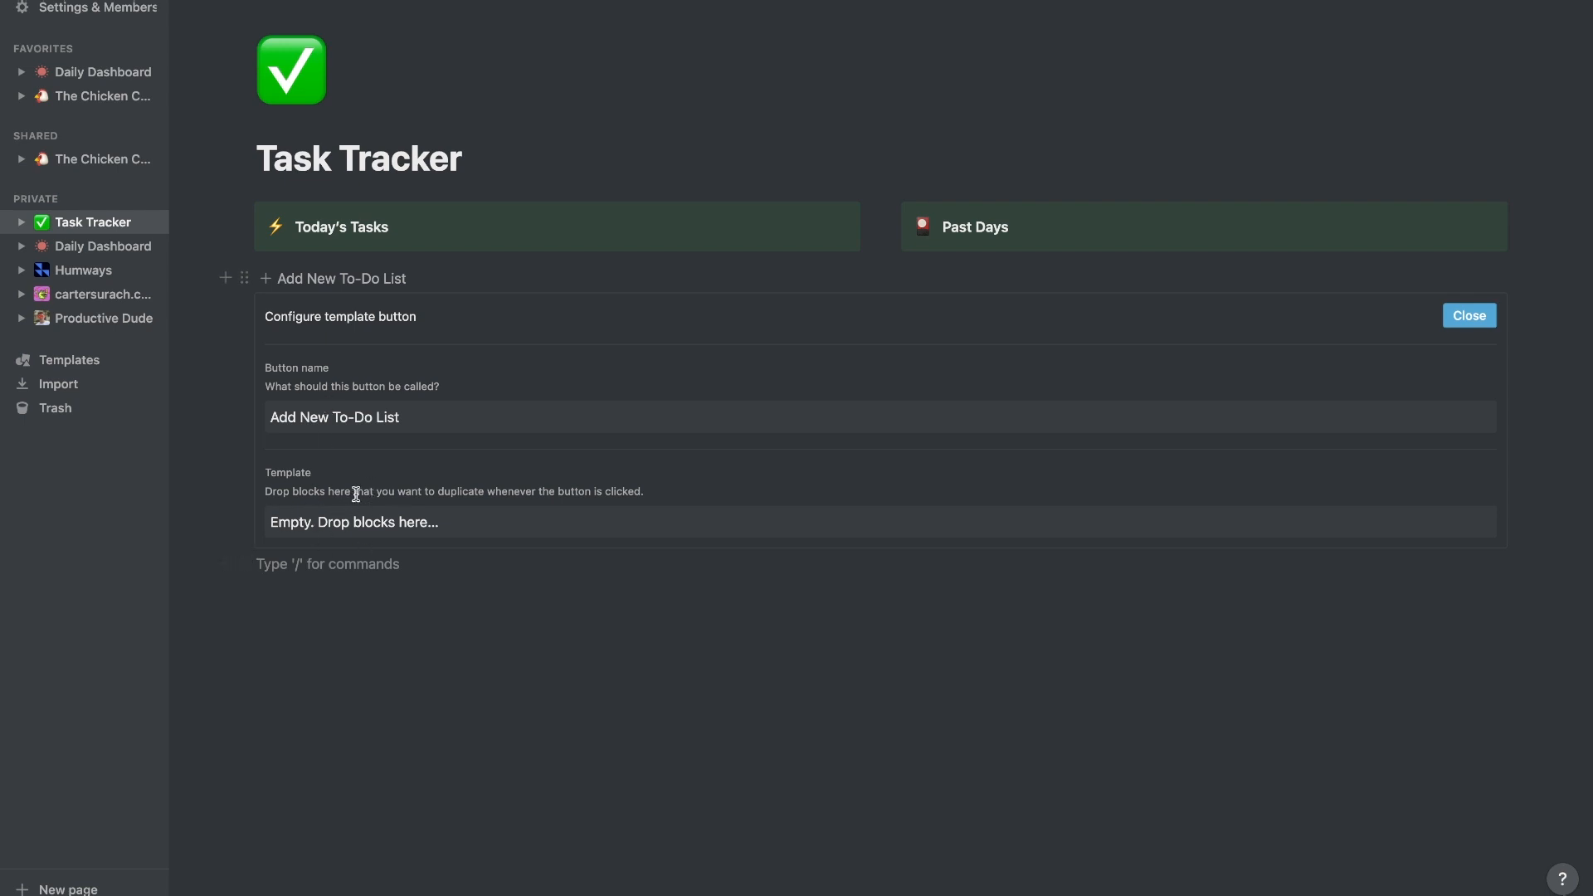
- Add the placeholder text line Day, Month, Year below the template button configuration
key("Return")
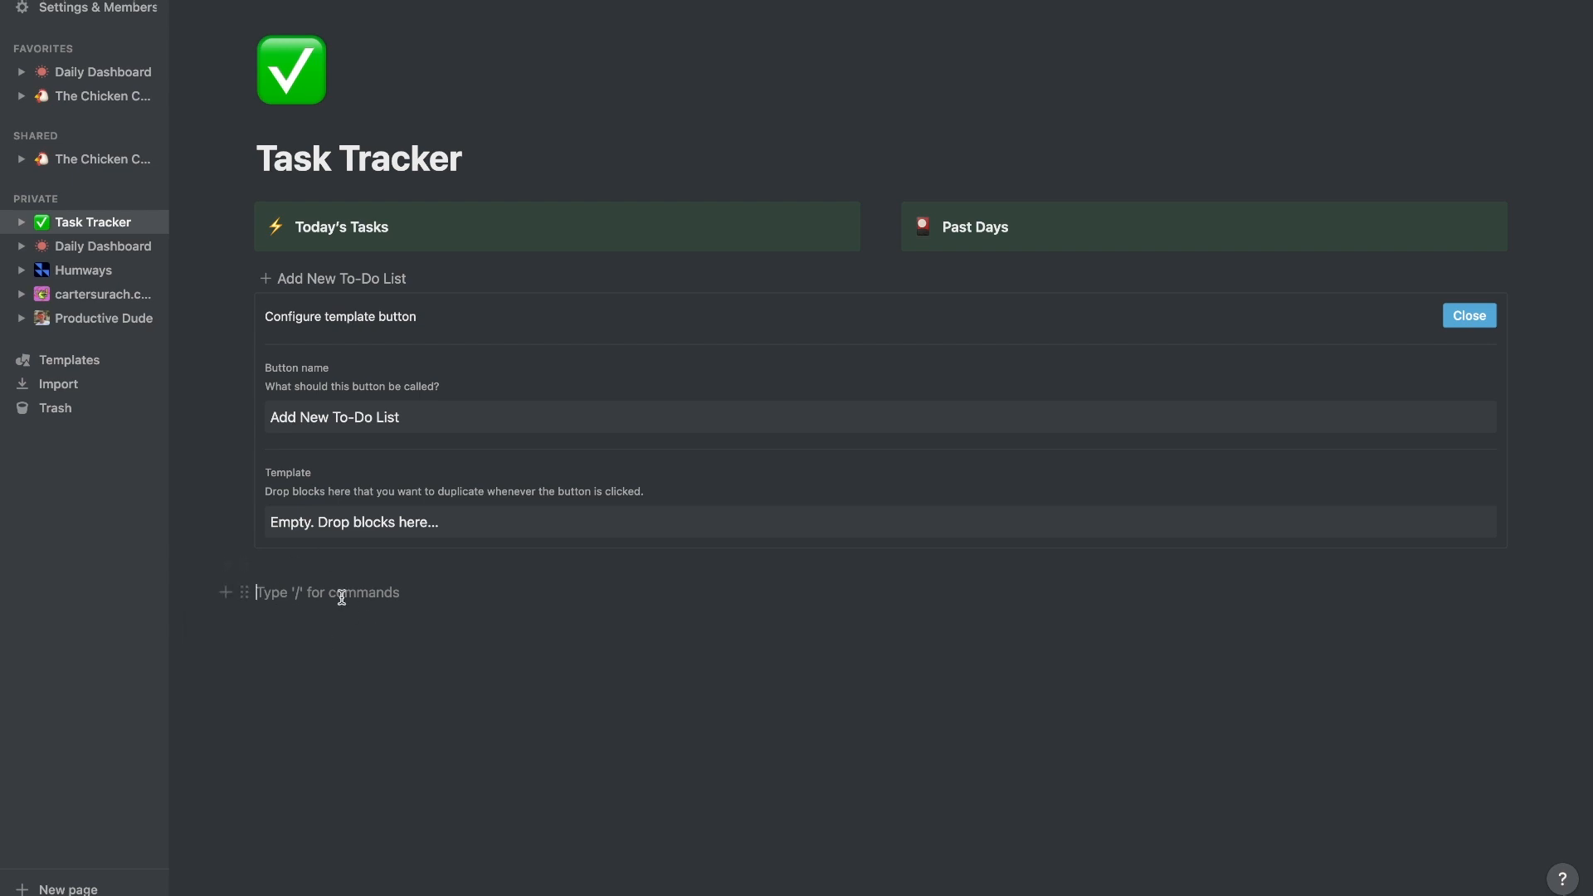
type("Day, Month, Year")
key("Return")
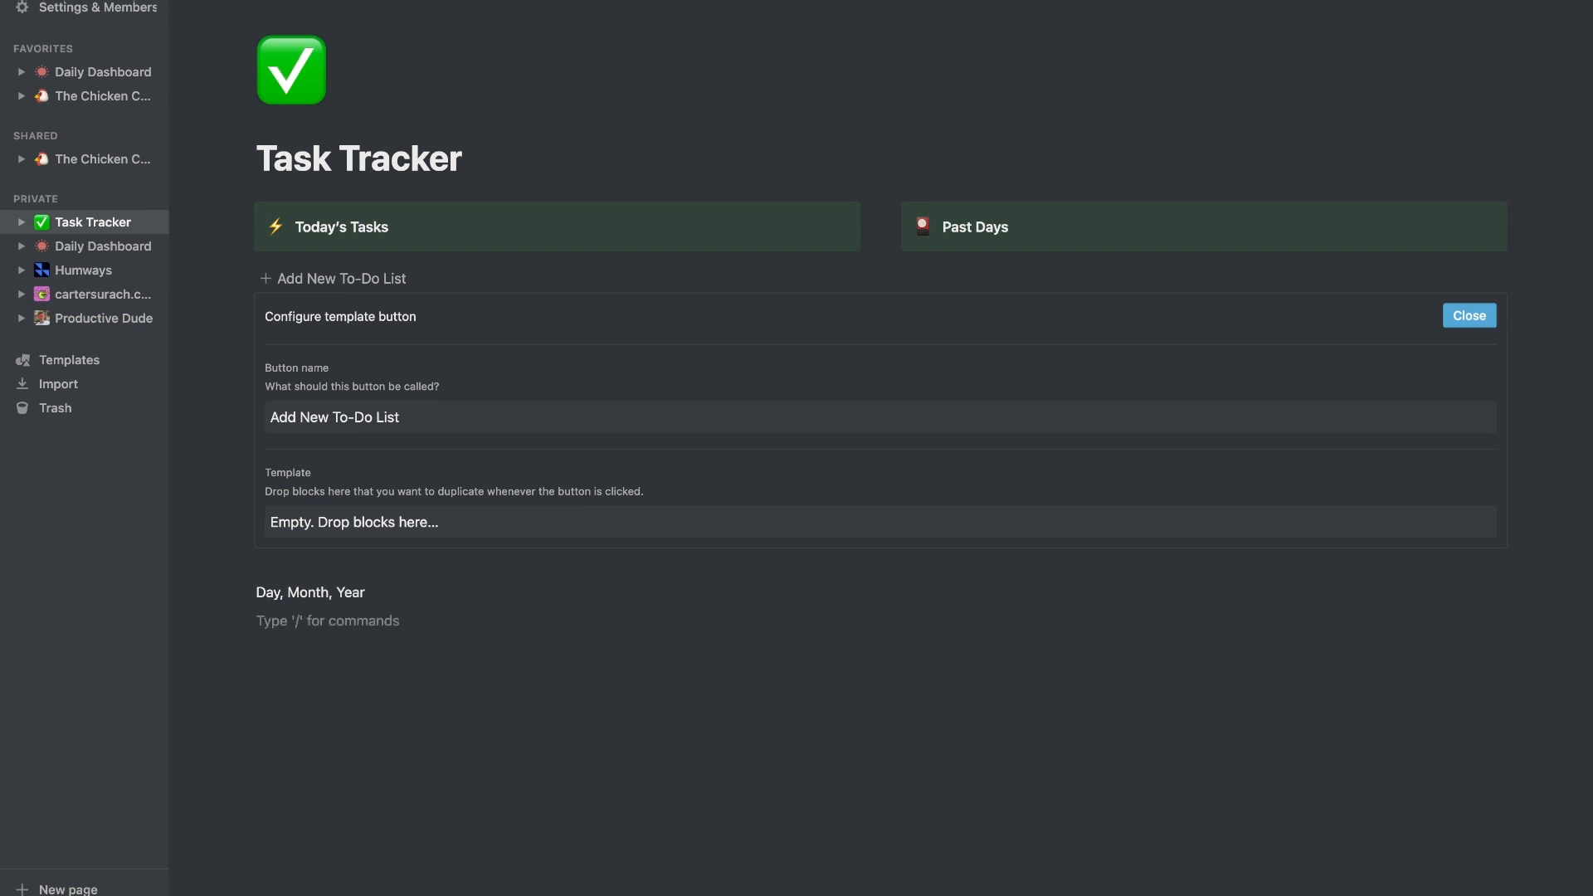
- Add a Heading 3 reading Morning Routine beneath the date placeholder line
type("/")
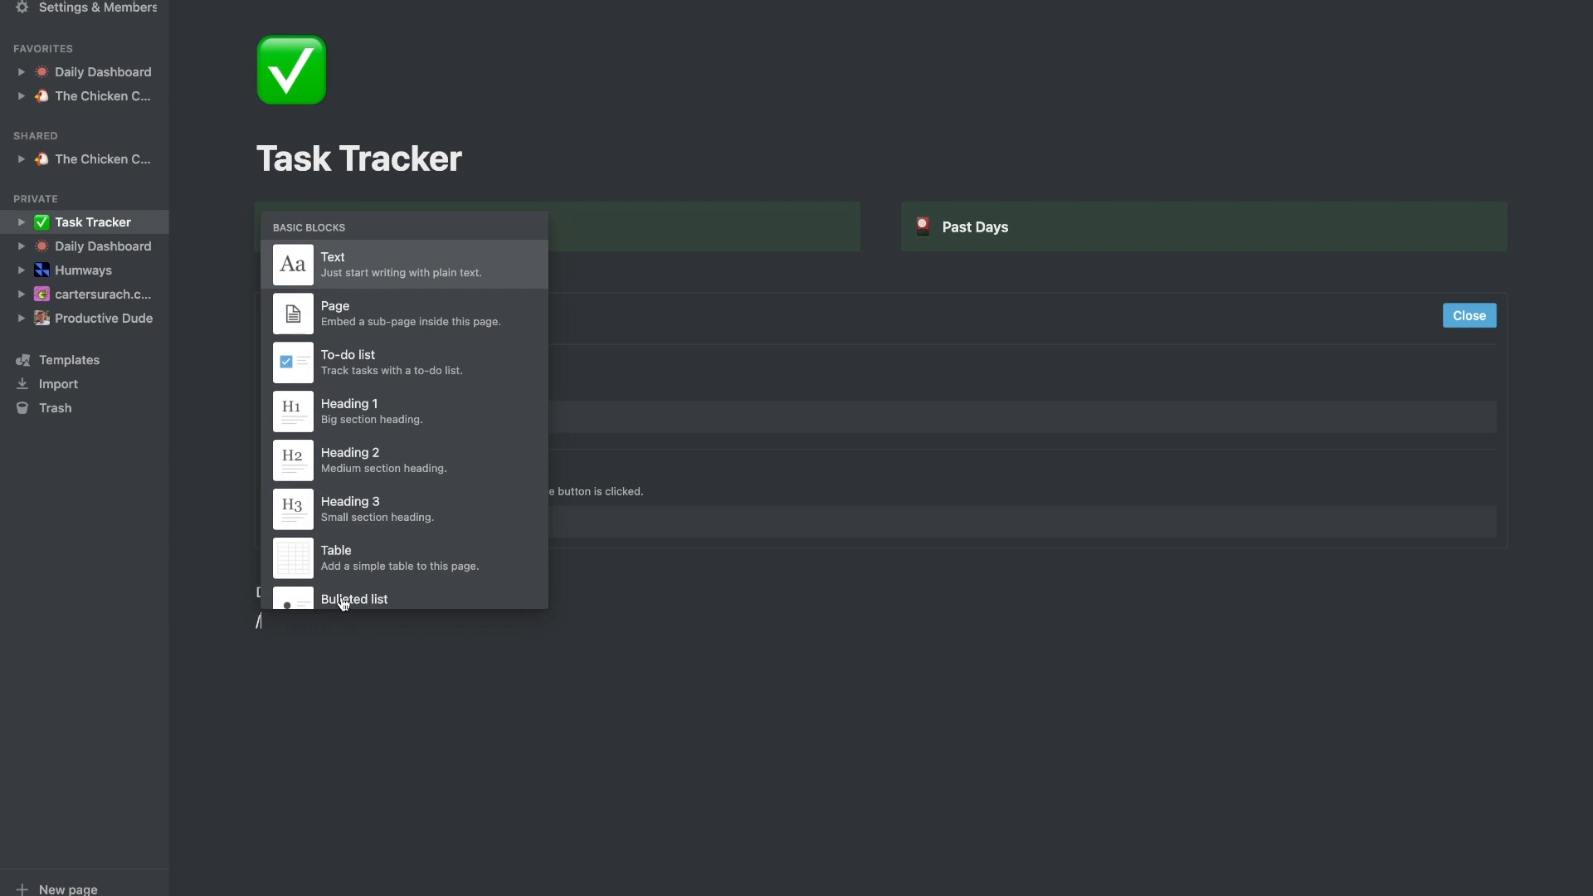
type("h3")
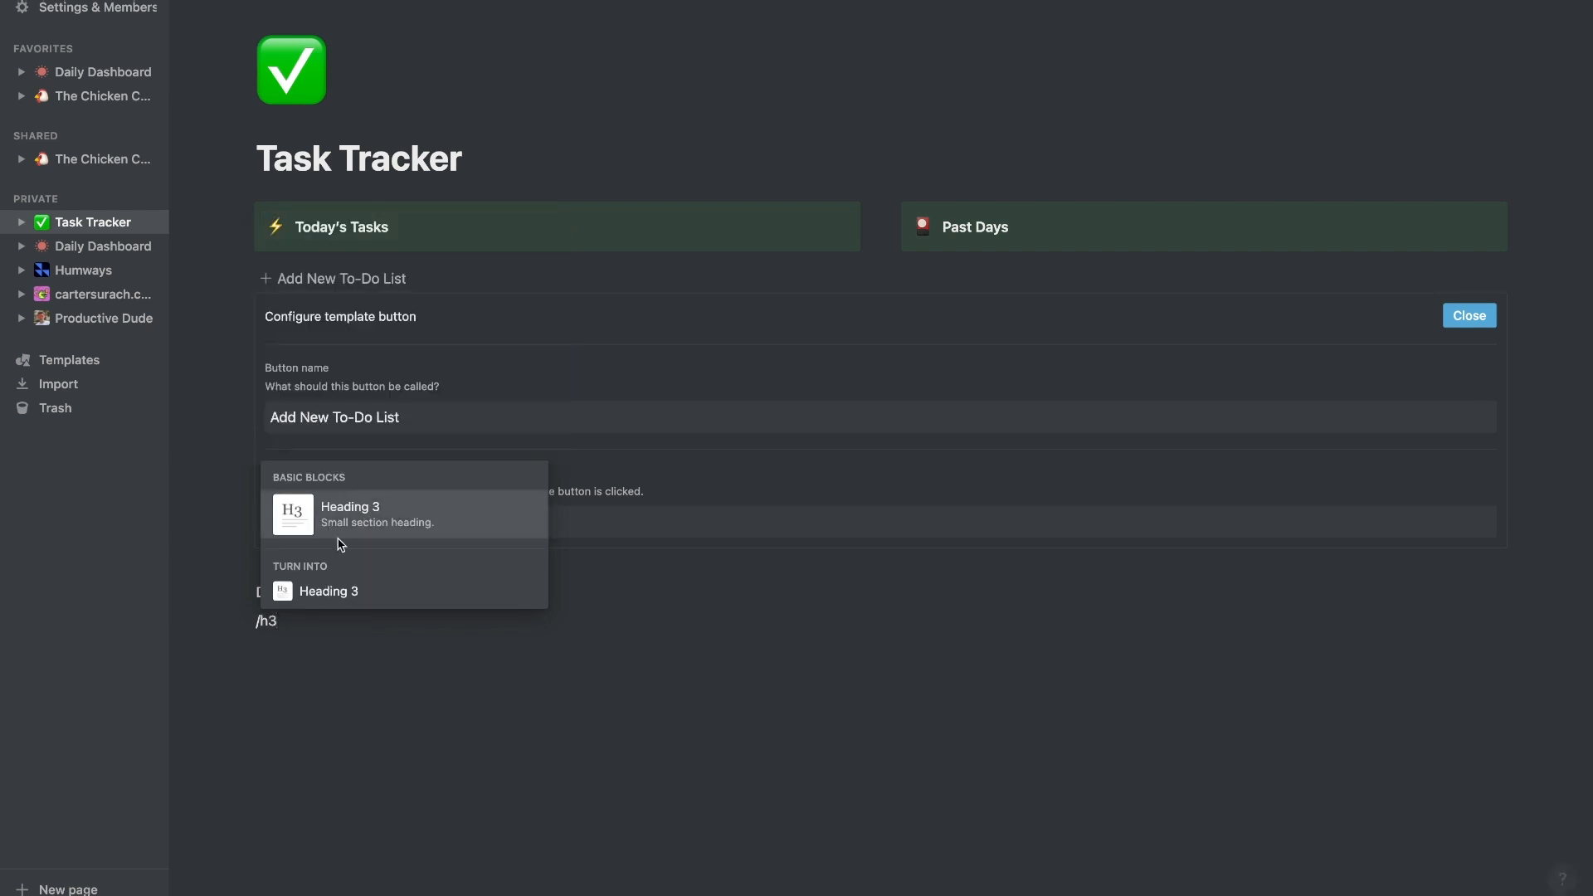
key("Return")
type("Morning Routine")
key("Return")
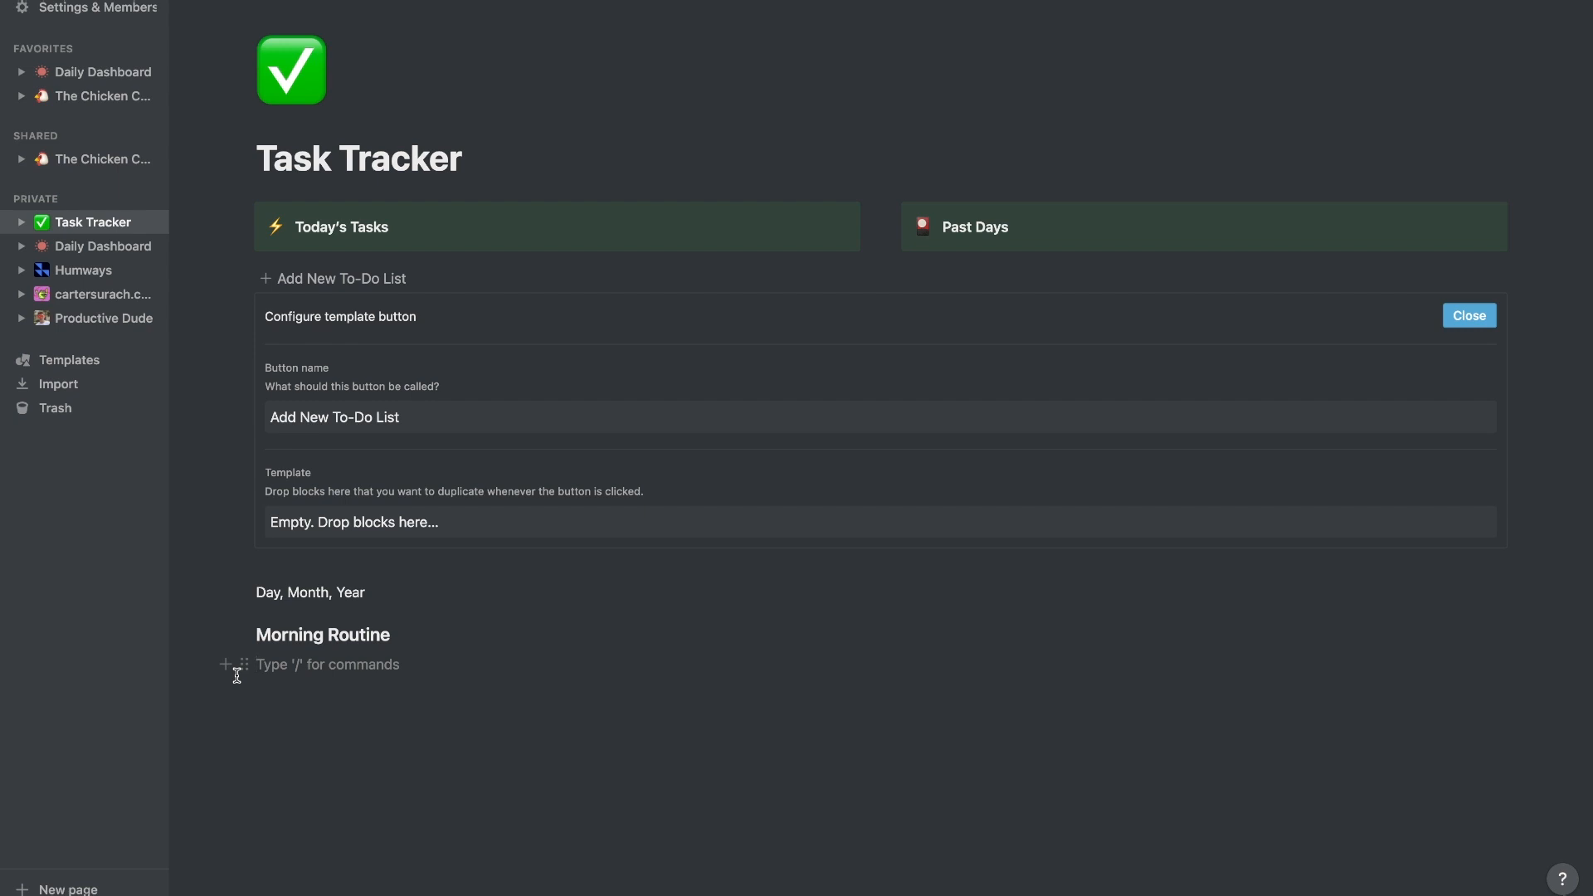
type("[]")
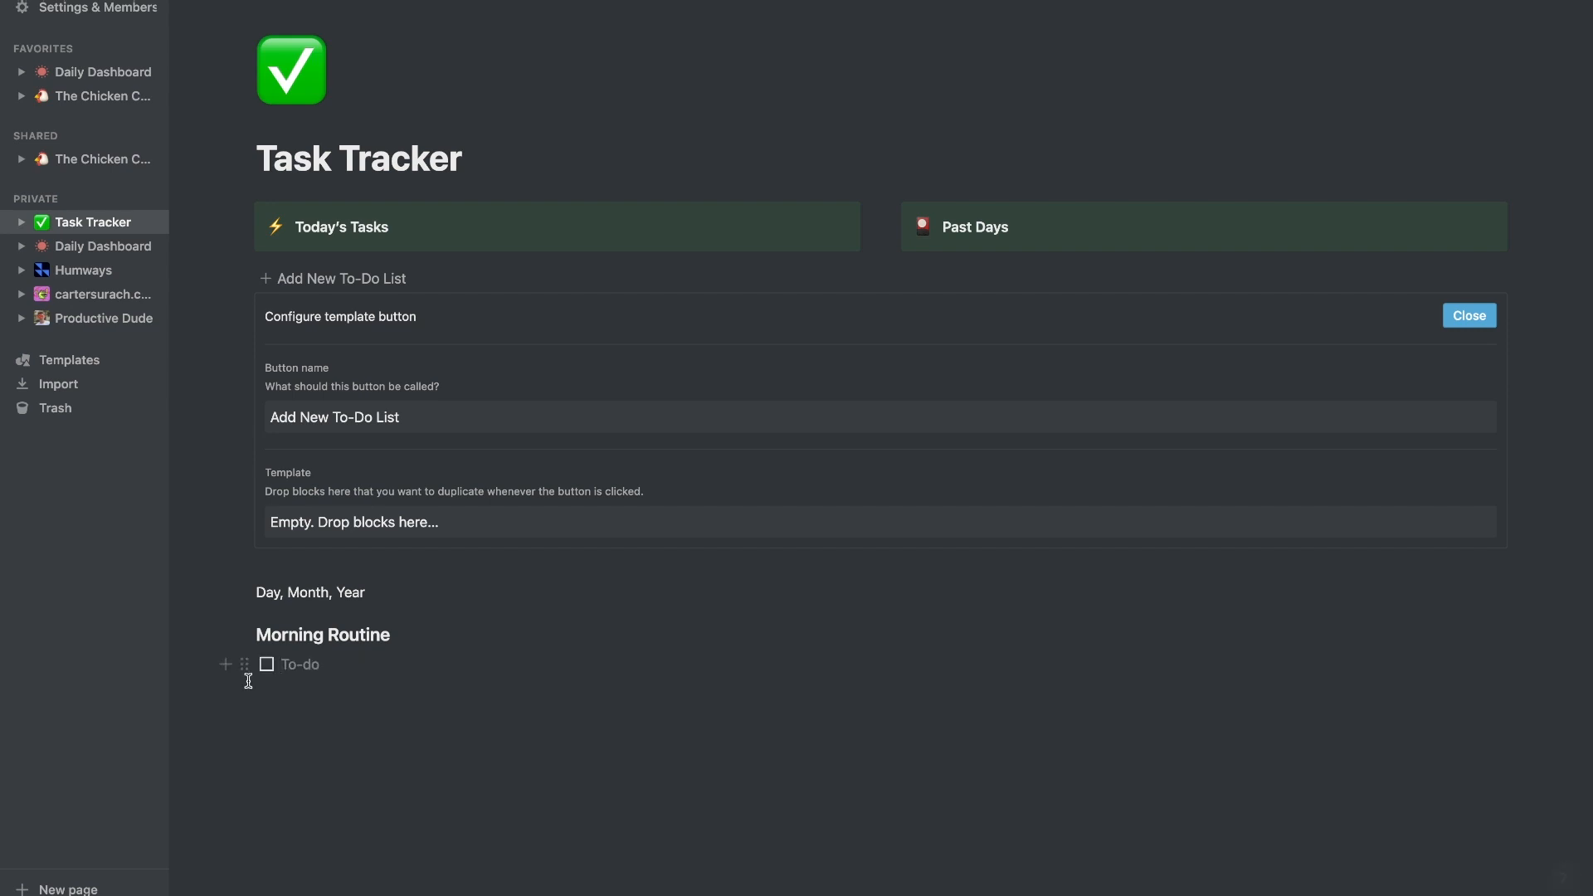
left_click(266, 665)
left_click(265, 667)
key("BackSpace")
- Create a to-do list under Morning Routine with the items Drink Water, Meditate and Workout
type("/")
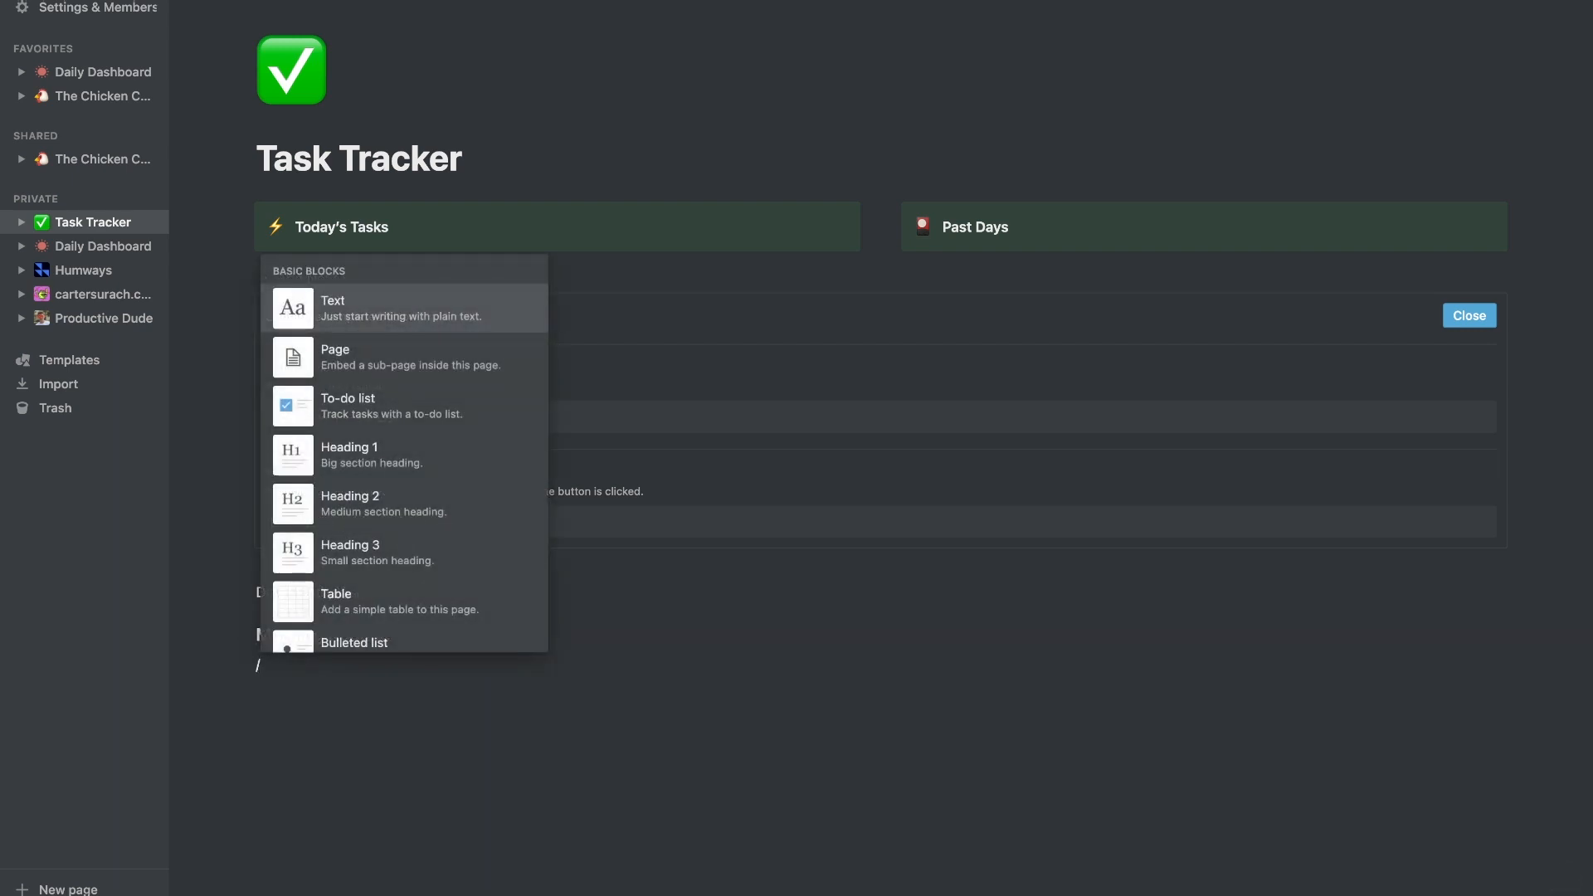
type("tod")
key("Return")
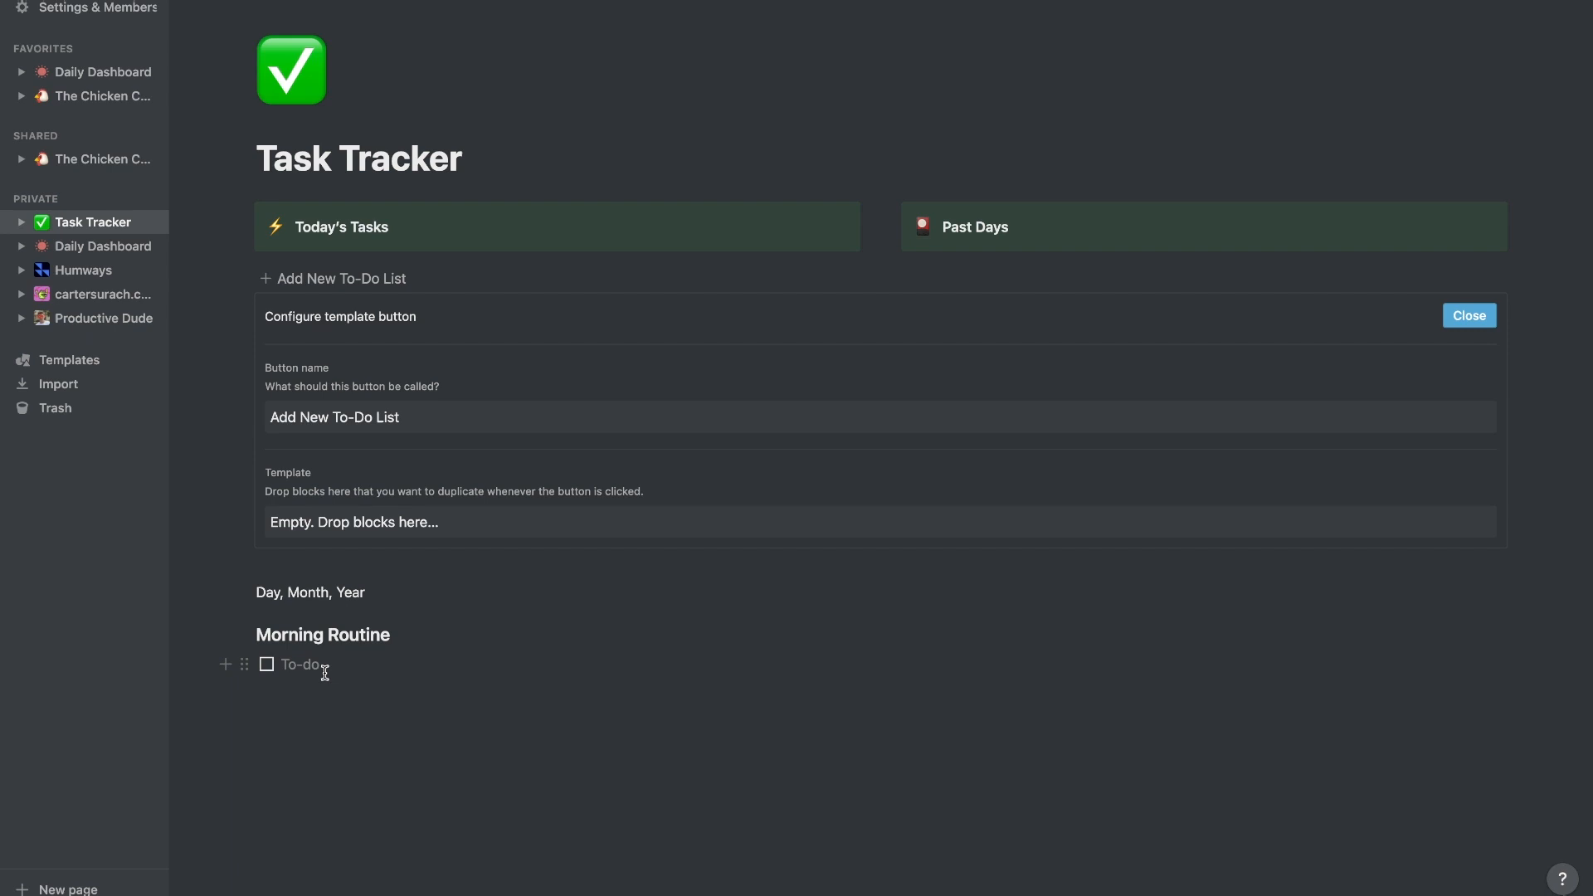
type("Drink Water")
key("Return")
type("Meditate")
key("Return")
type("Workout")
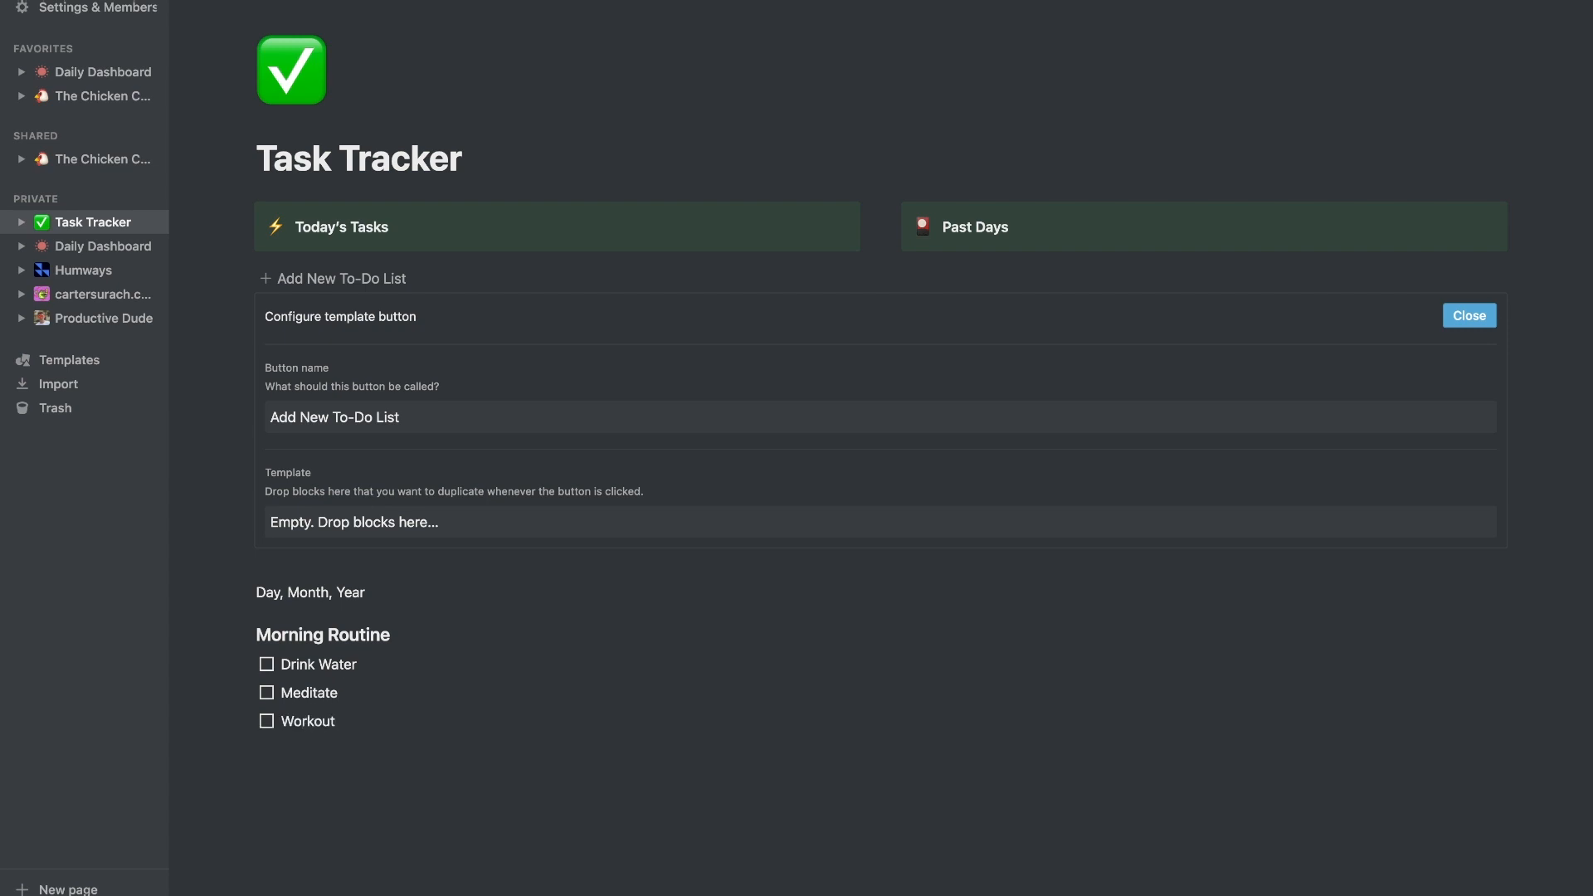
key("Return")
key("BackSpace")
- Add a Work Block section title below the Morning Routine to-dos and turn it into a Heading 3
left_click_drag(418, 634, 286, 752)
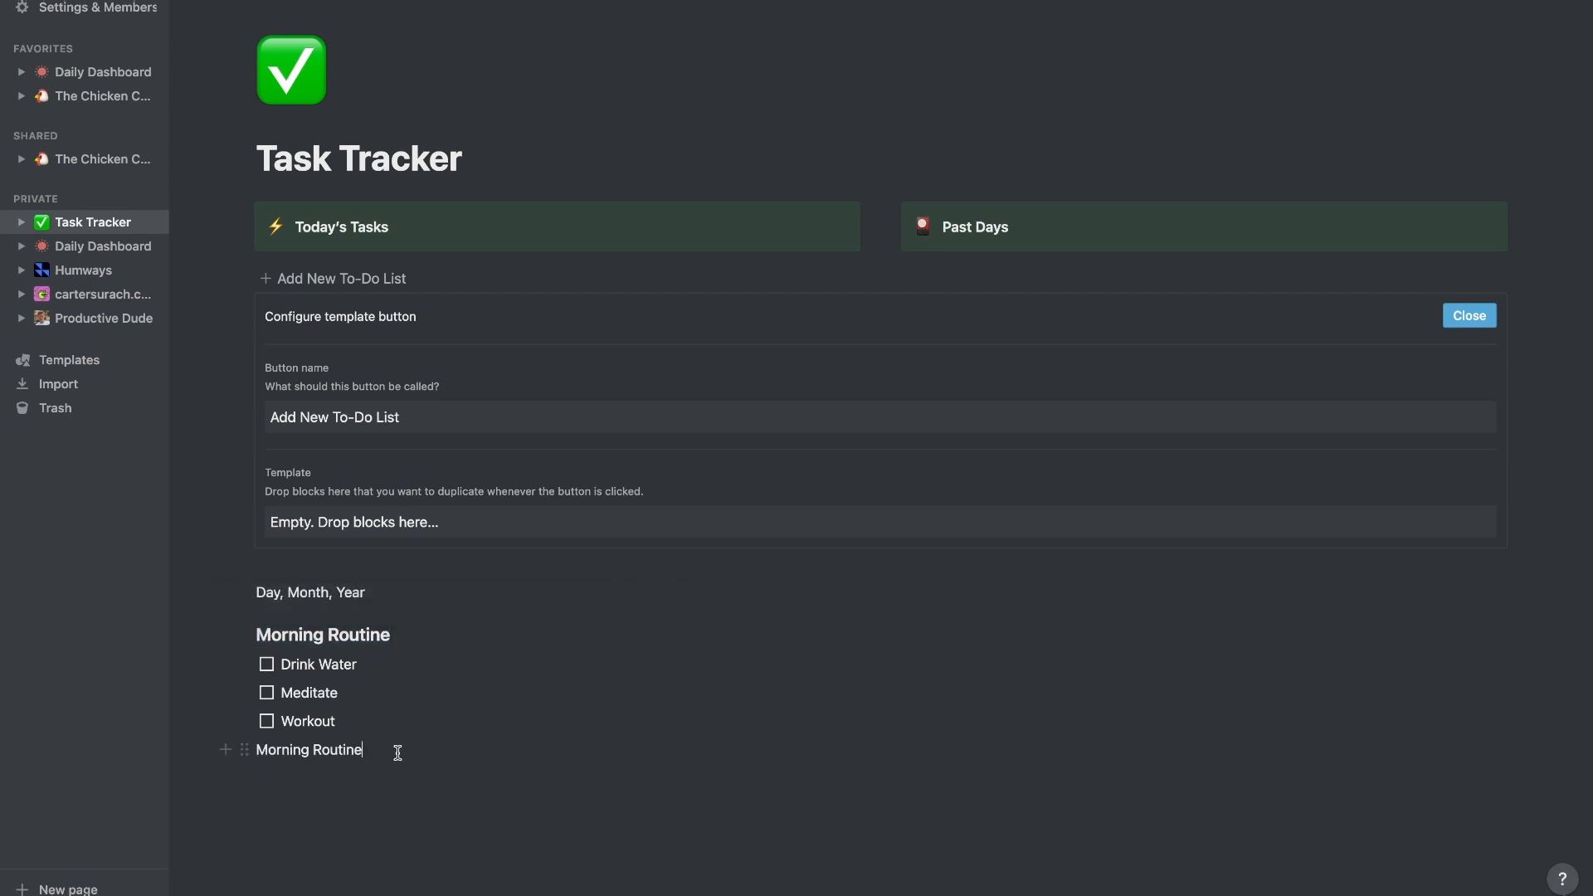
type("Work Block")
left_click_drag(359, 753, 258, 752)
left_click(234, 715)
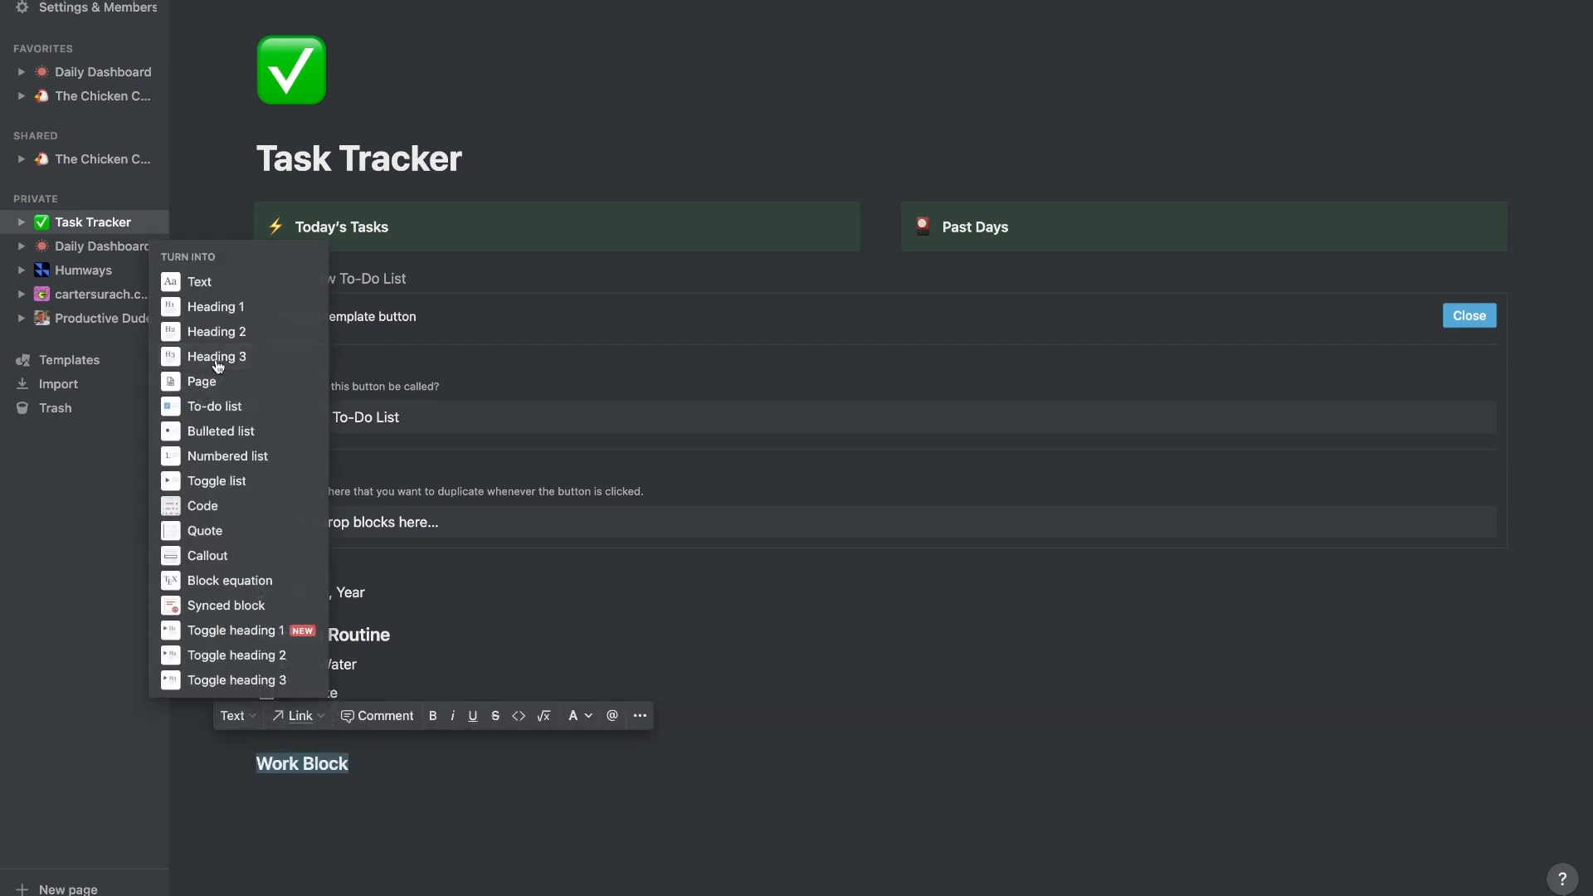
left_click(217, 356)
left_click(406, 766)
key("Return")
- Copy the three Morning Routine to-dos and paste them under the Work Block heading
left_click_drag(369, 715, 276, 664)
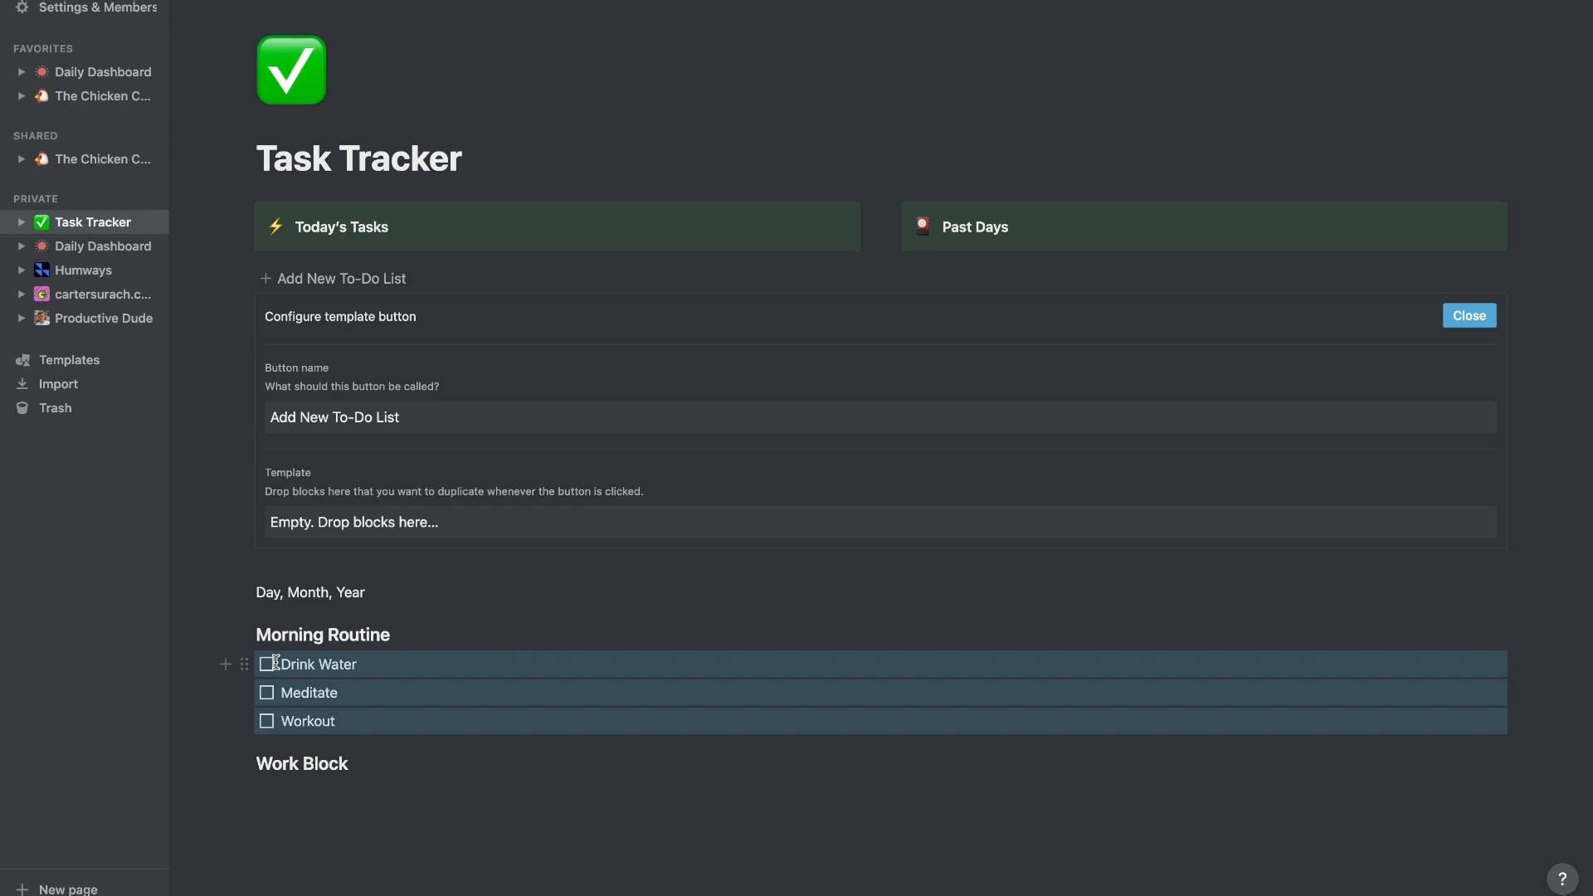
left_click(289, 794)
type("Drink Water Meditate Workout")
scroll(349, 719, "down", 2)
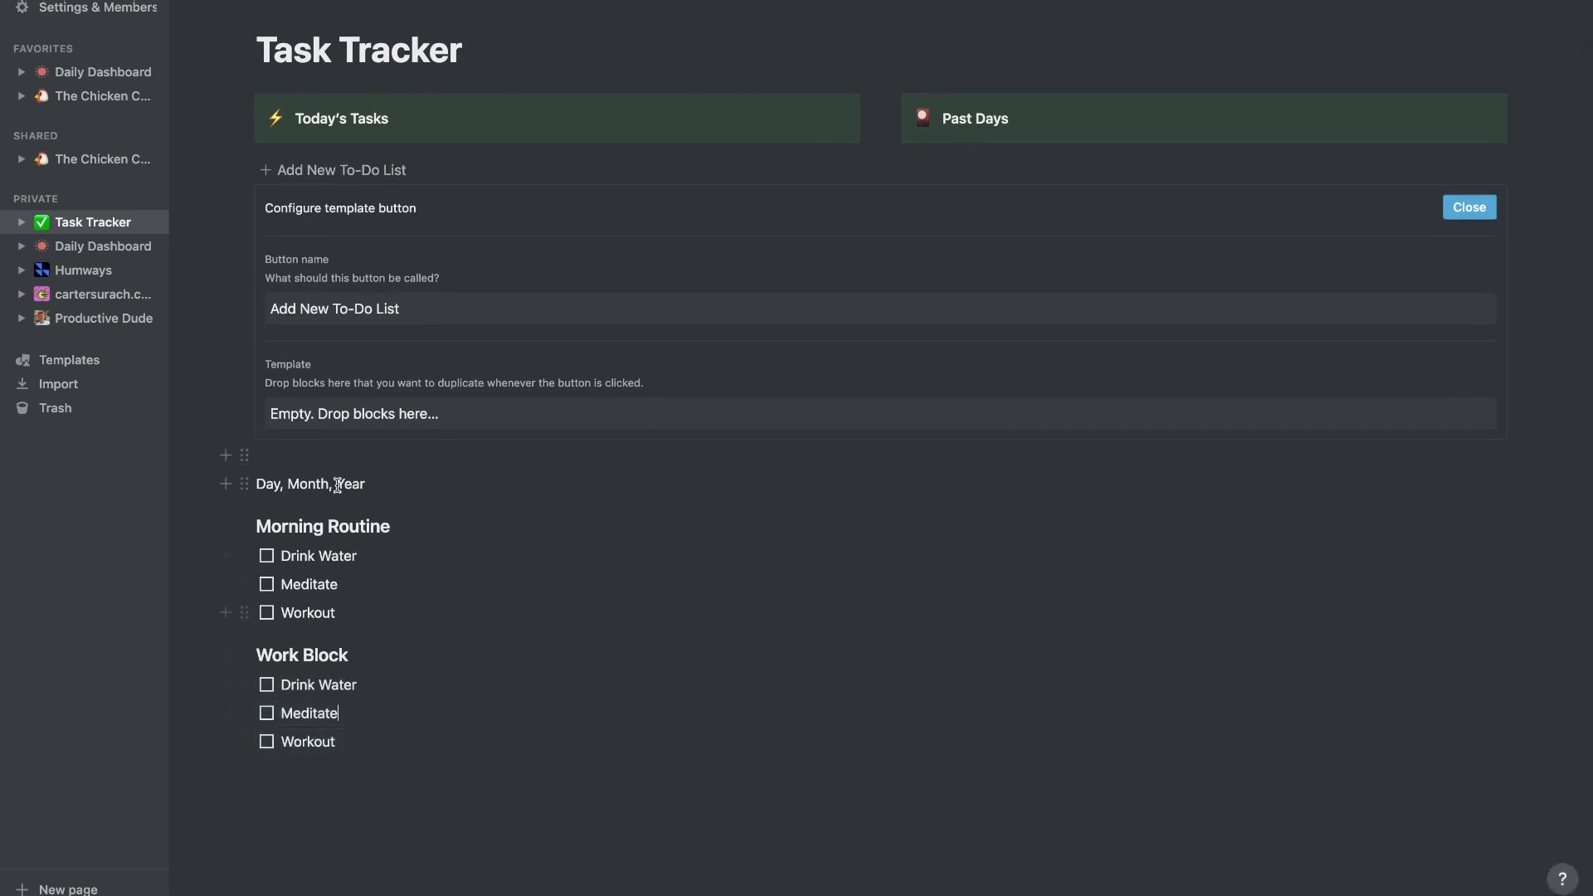
- Replace the text of the first to-do under Work Block with Inbox Zero
left_click_drag(283, 682, 366, 683)
key("BackSpace")
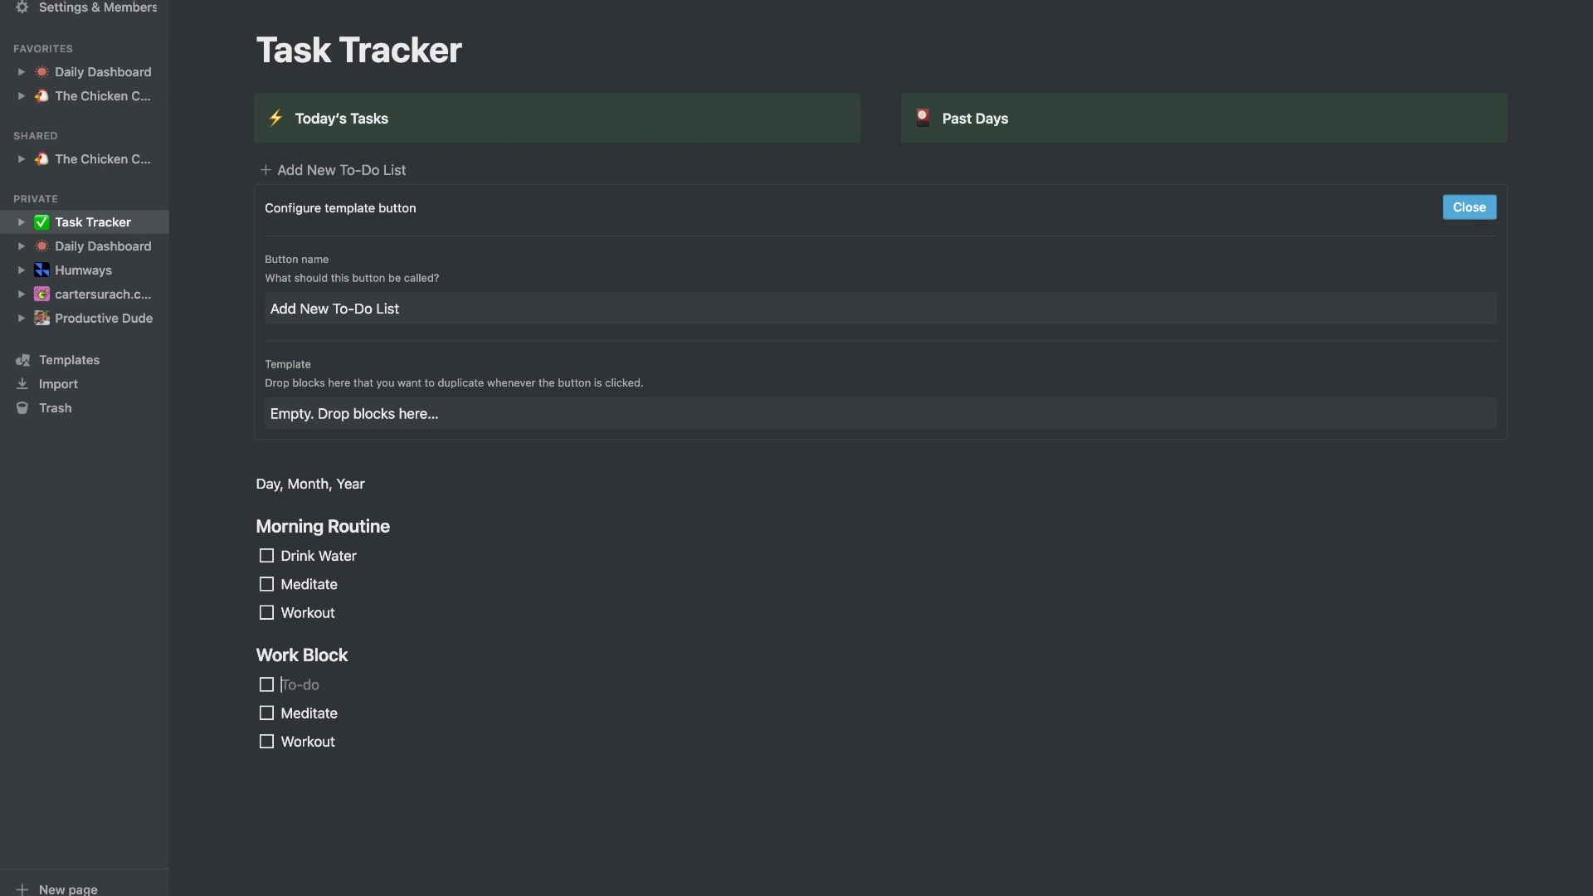
type("Inbox Zero")
- Replace the remaining copied to-dos under Work Block with three items named Other
left_click_drag(379, 685, 334, 710)
left_click_drag(334, 711, 271, 716)
key("BackSpace")
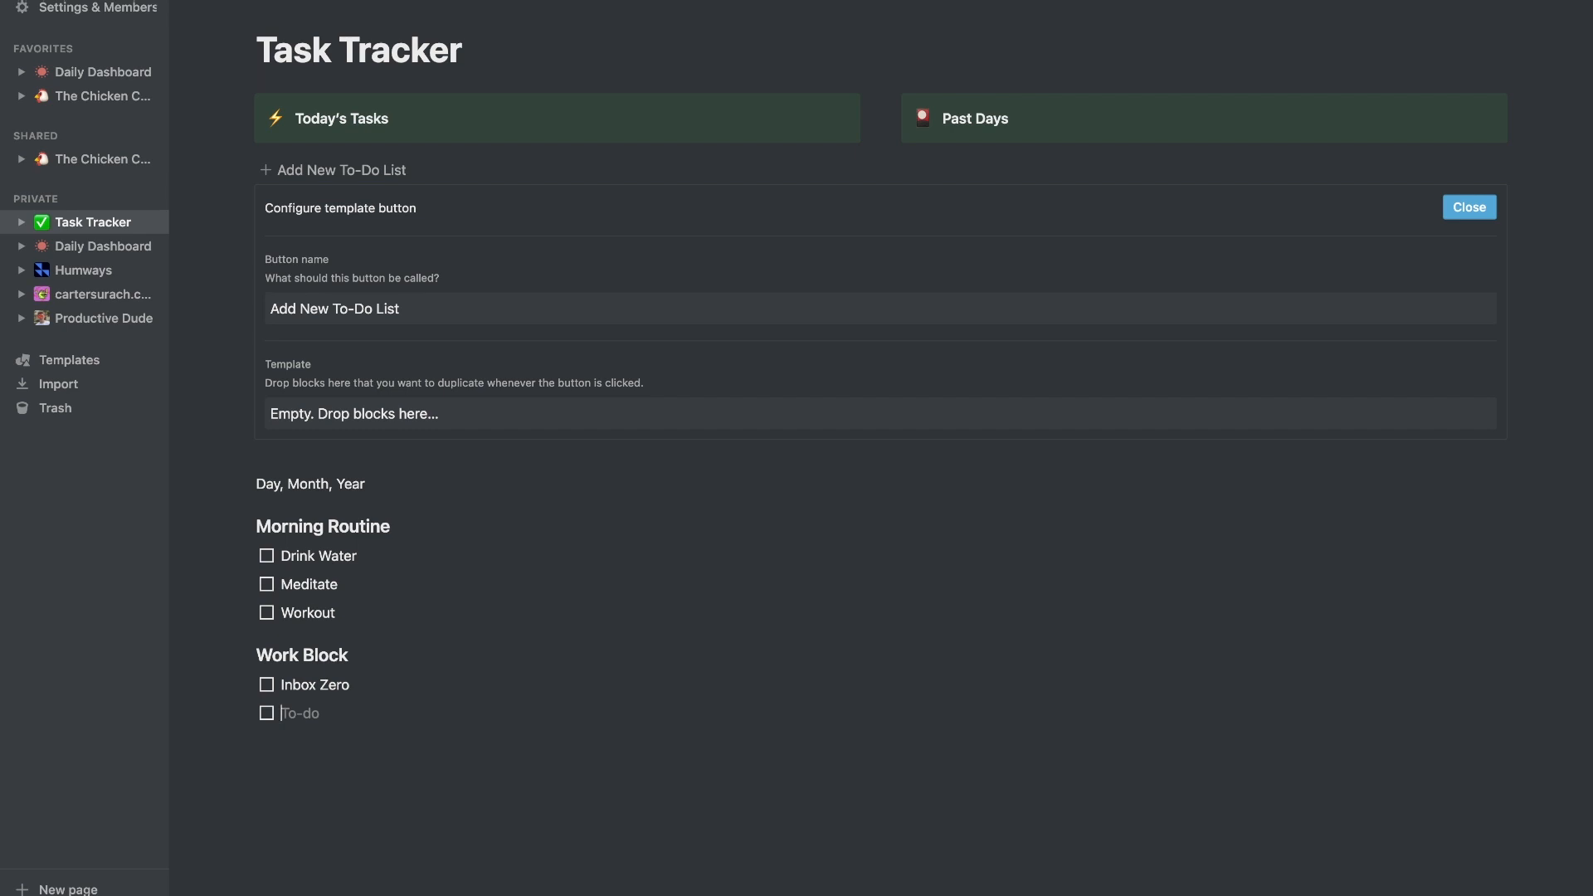
type("Other")
key("Return")
type("Other")
key("Return")
type("Other")
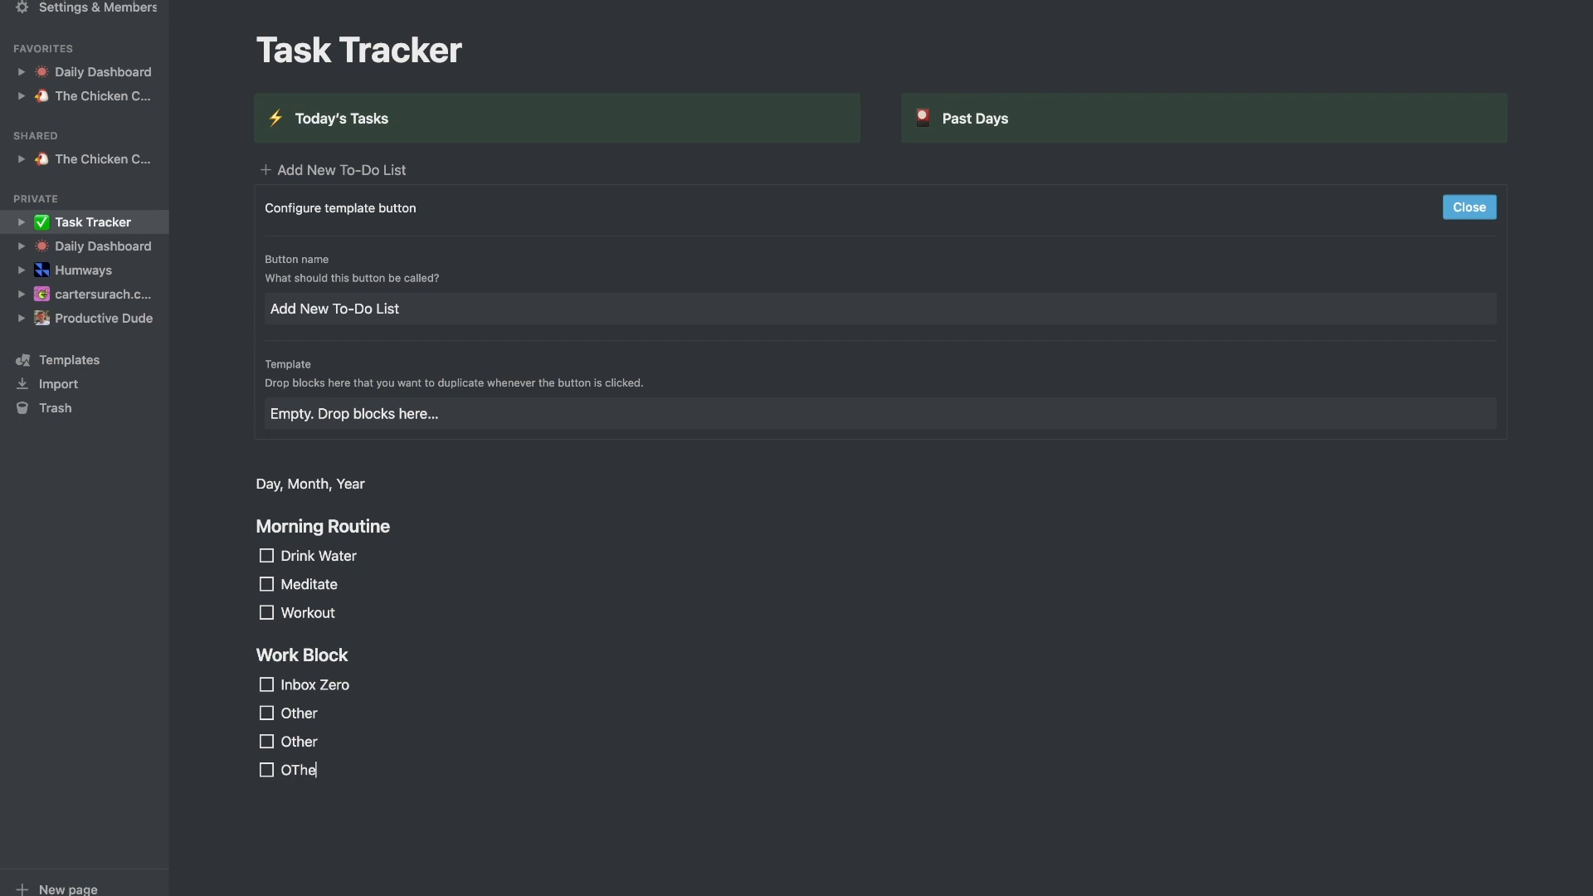
key("BackSpace")
key("BackSpace")
key("BackSpace")
key("BackSpace")
type("ther")
- Copy the Work Block heading text and paste it on a new line below the last Other to-do
left_click_drag(351, 768, 214, 714)
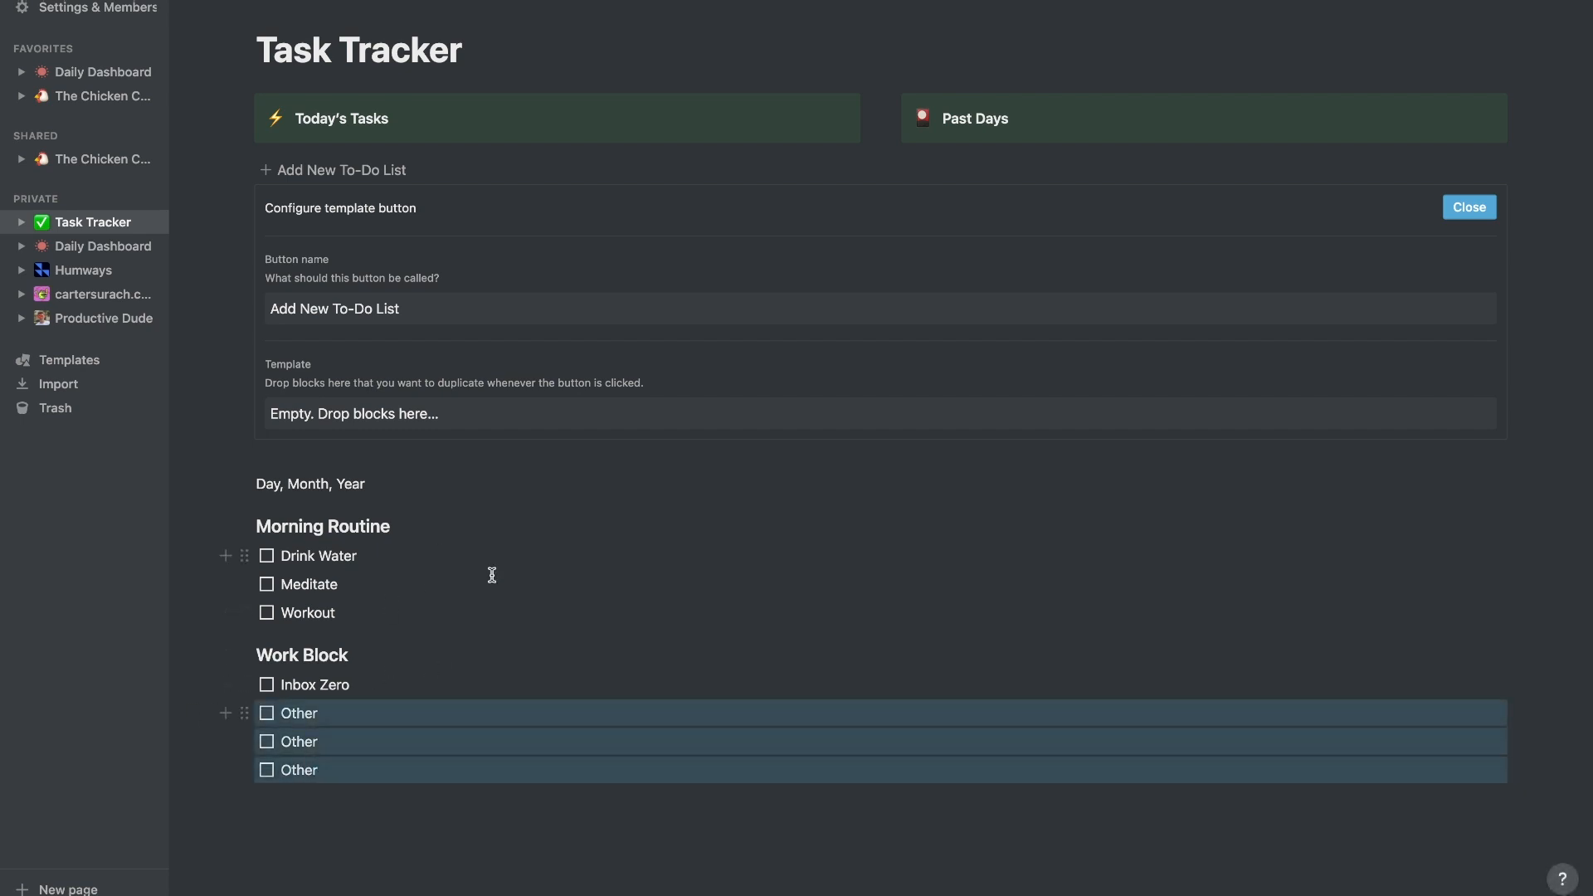
left_click_drag(367, 657, 254, 654)
key("ctrl+c")
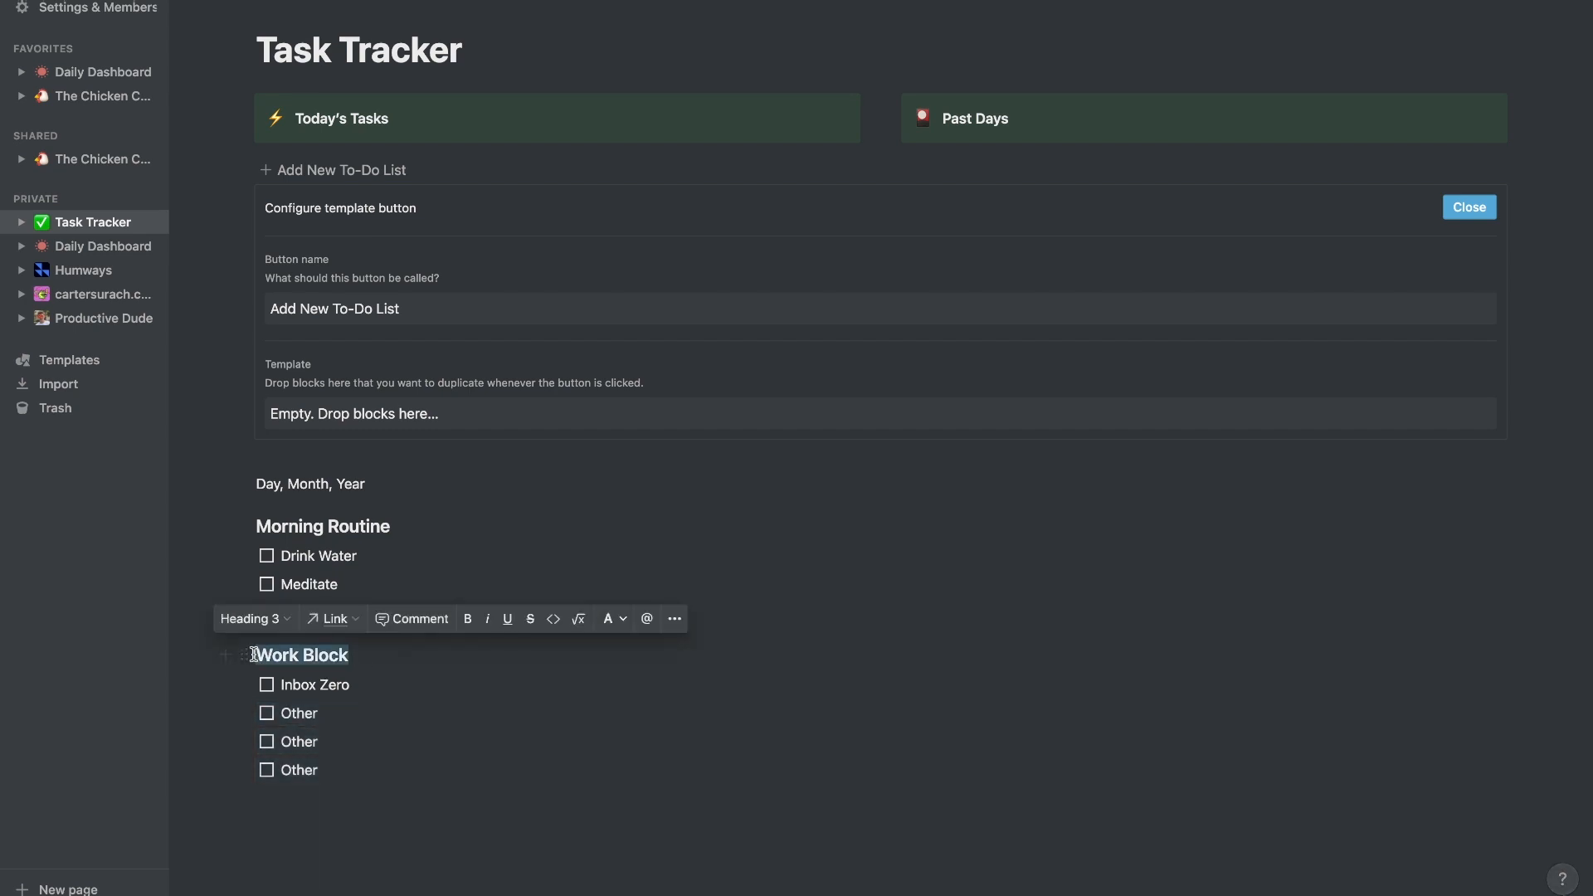
left_click(292, 808)
key("Return")
key("ctrl+v")
- Turn the pasted Work Block line into a Heading 3 and remove the blank line above it
left_click_drag(338, 825, 216, 828)
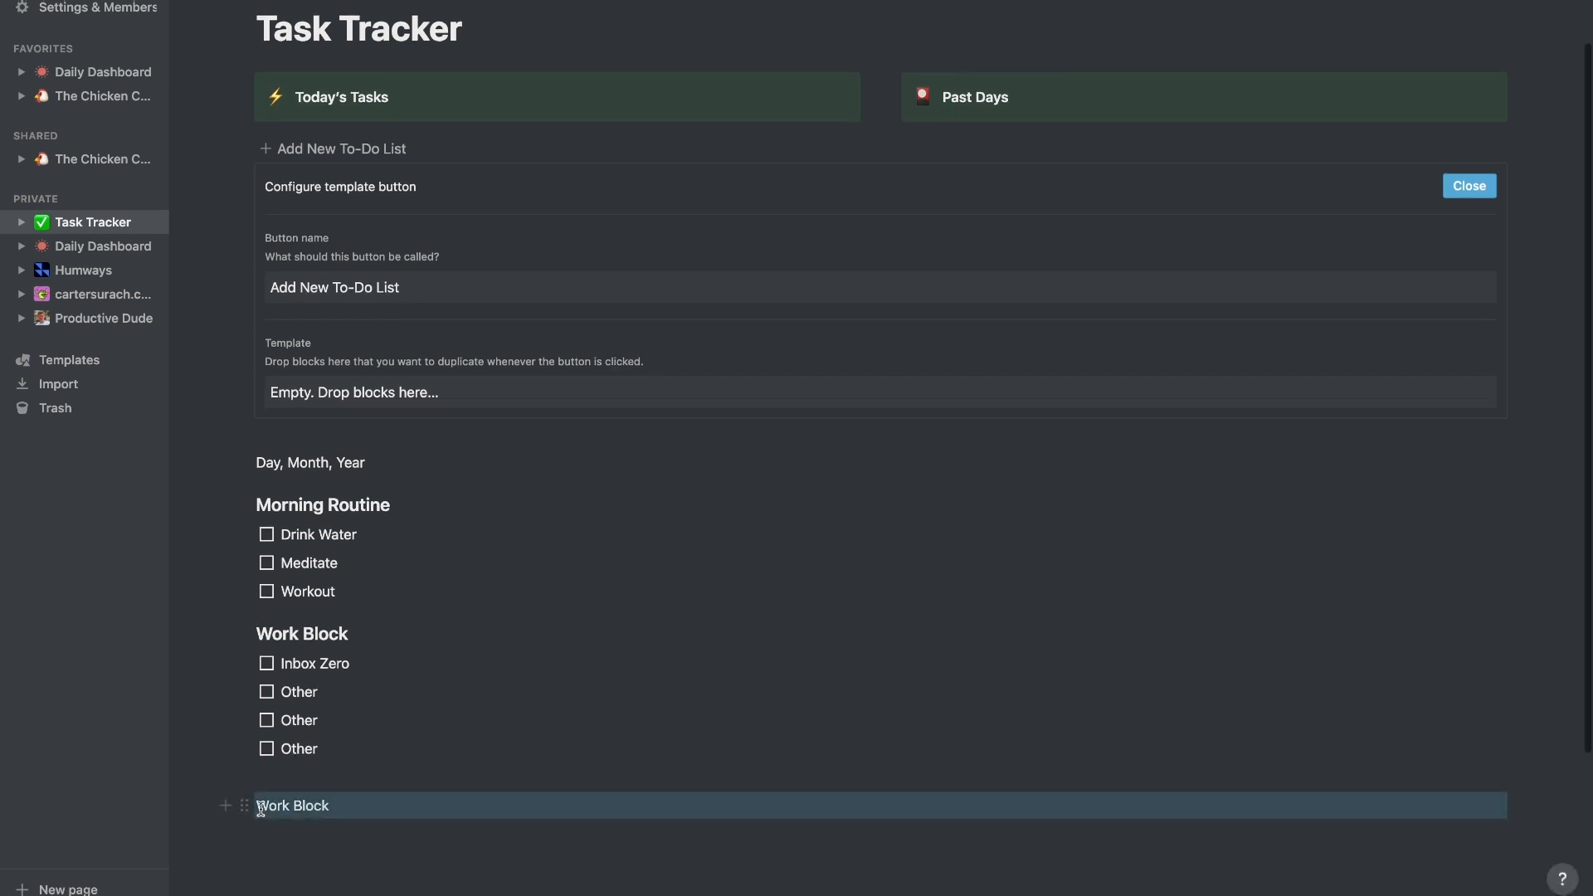
left_click(240, 811)
mouse_move(180, 688)
left_click(312, 549)
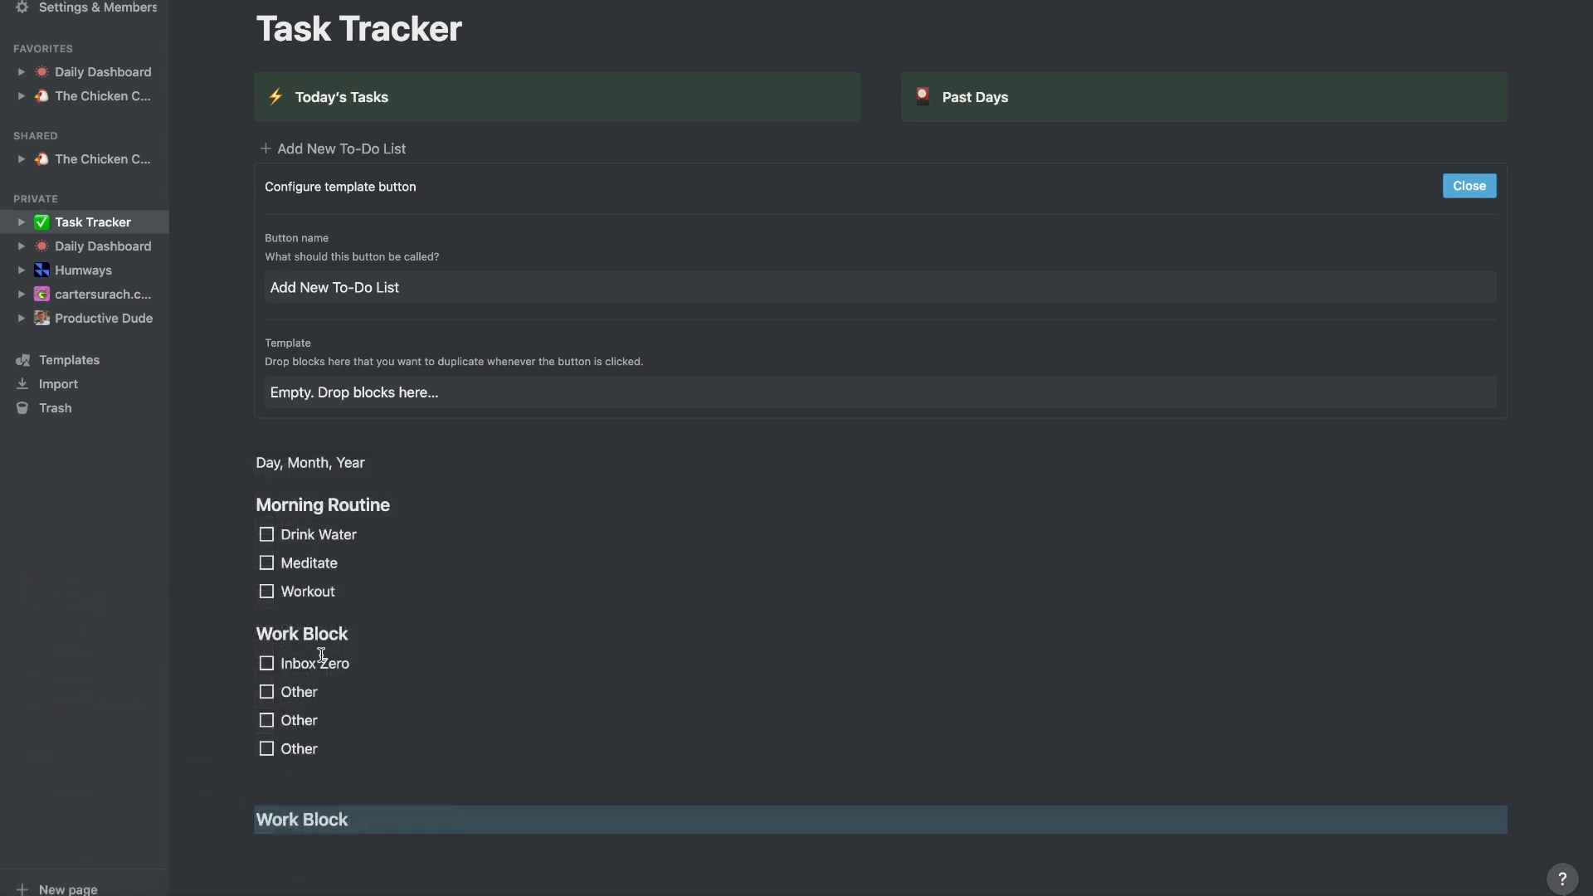
left_click(331, 778)
key("BackSpace")
left_click(347, 792)
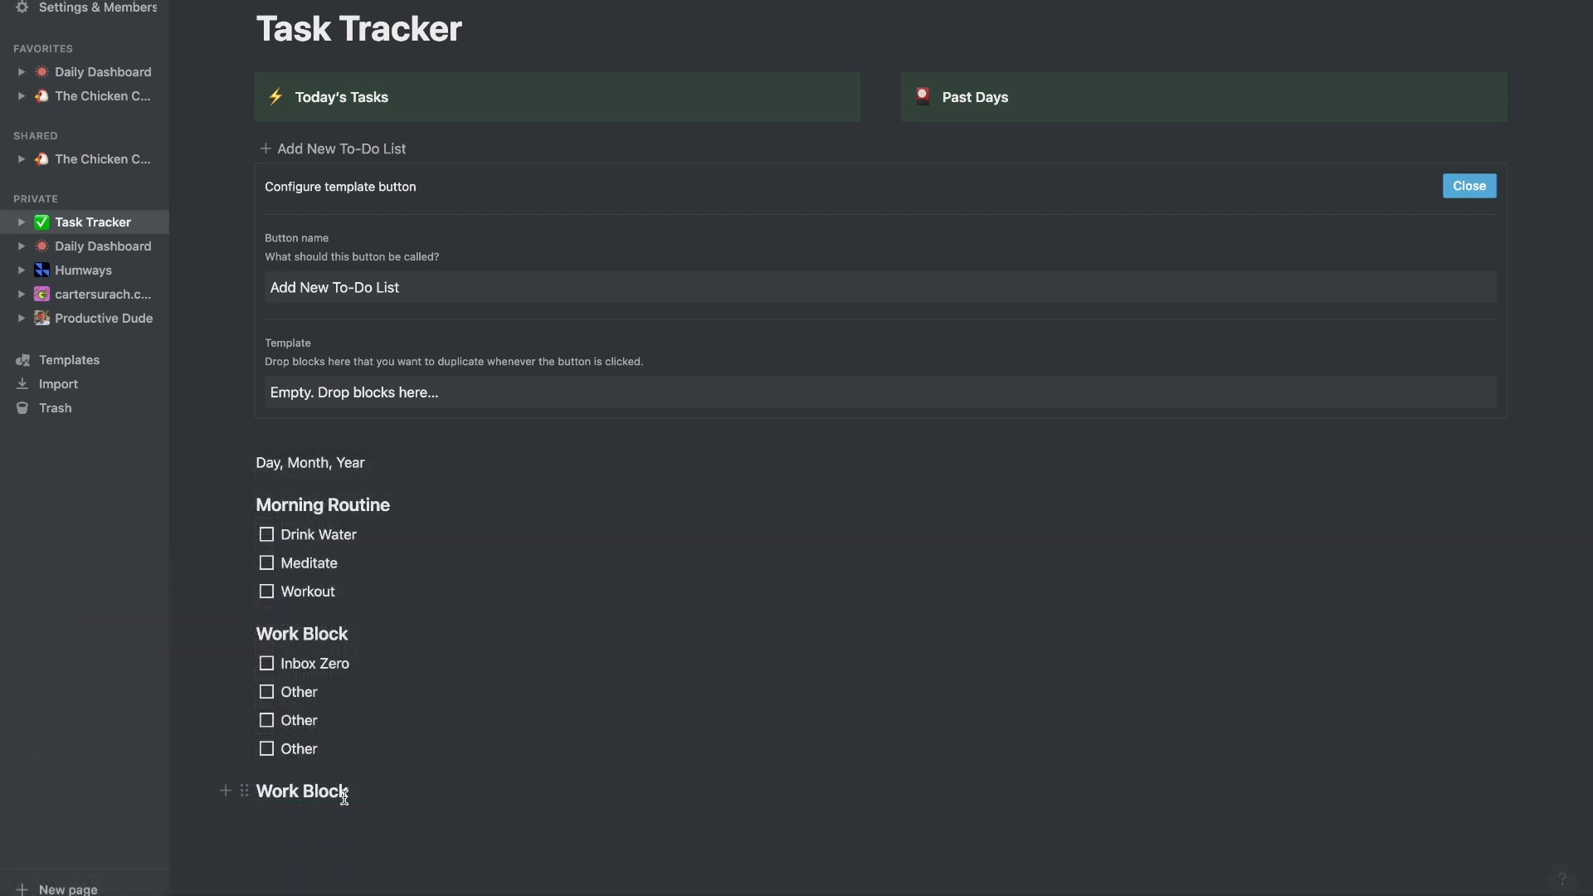
- Rename the second Work Block heading to Night Routine
left_click_drag(350, 792, 255, 792)
type("Night ROut")
key("BackSpace")
key("BackSpace")
type("outine")
- Add three to-dos named Task under the Night Routine heading
key("Return")
type("[]")
type("Task")
key("Return")
type("Task")
key("Return")
type("Ta")
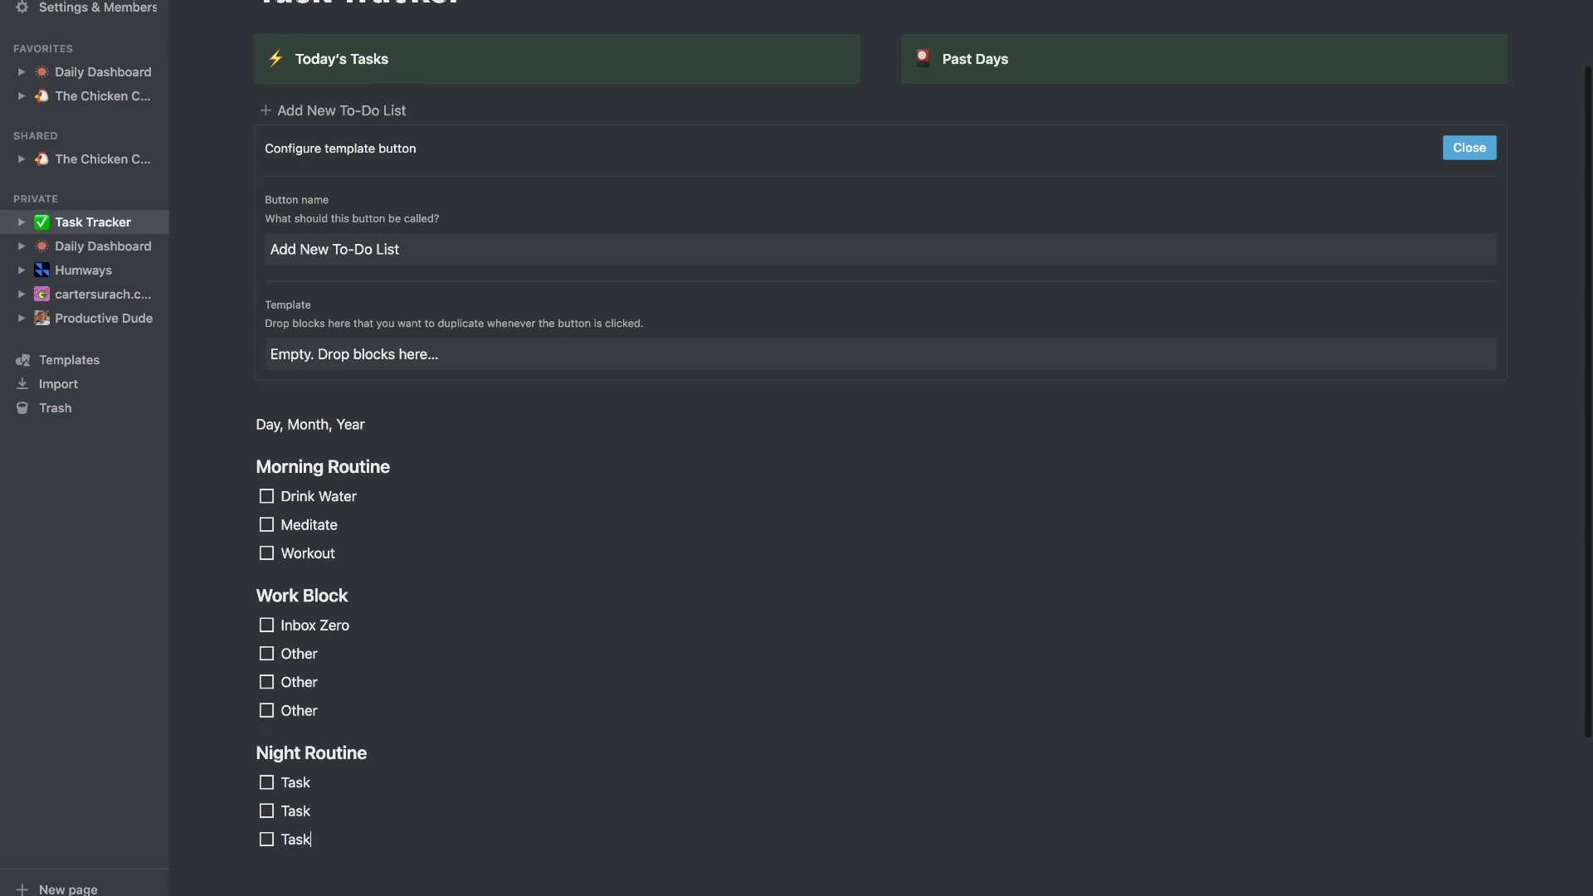
- Move the date line and all three routine sections into the button's template area, and close the template button configuration
scroll(587, 351, "down", 1)
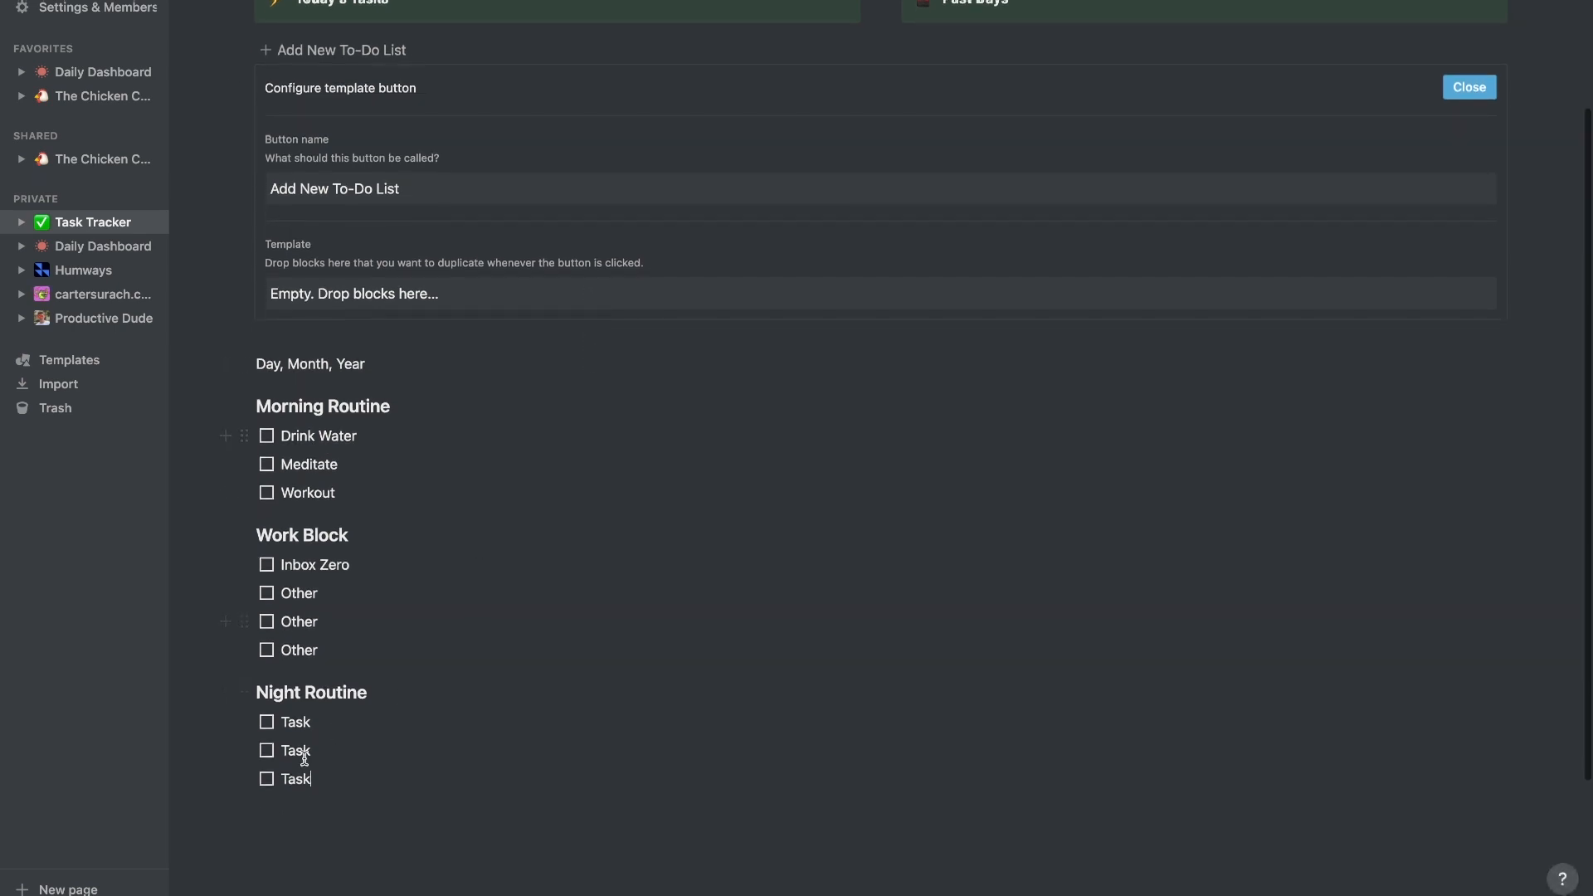
left_click_drag(387, 811, 206, 344)
left_click_drag(243, 364, 330, 289)
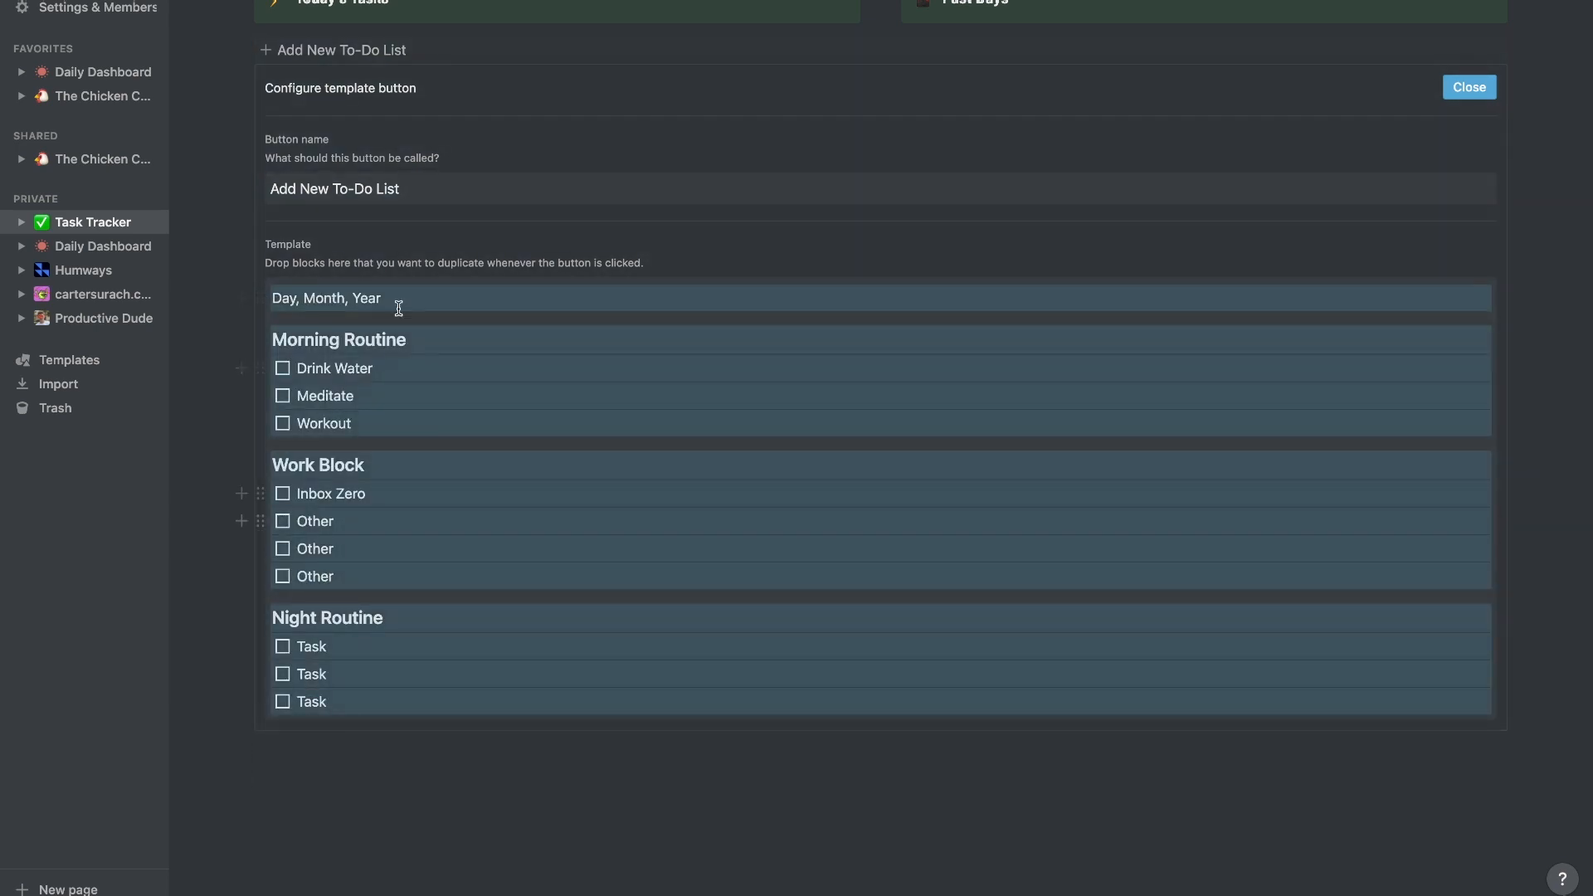
scroll(479, 355, "up", 3)
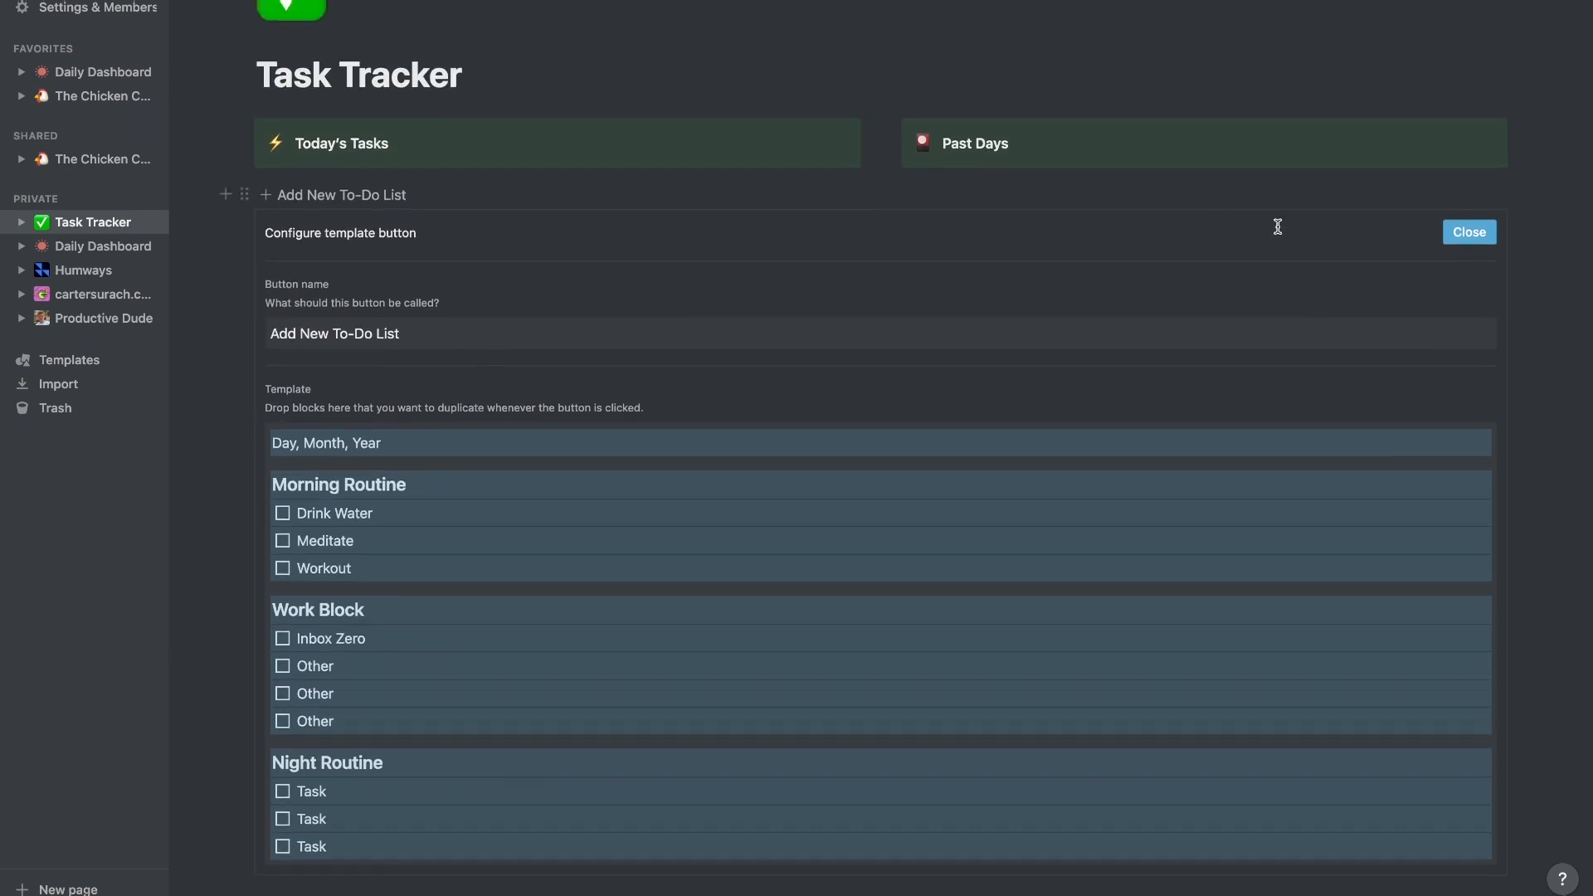
left_click(1469, 232)
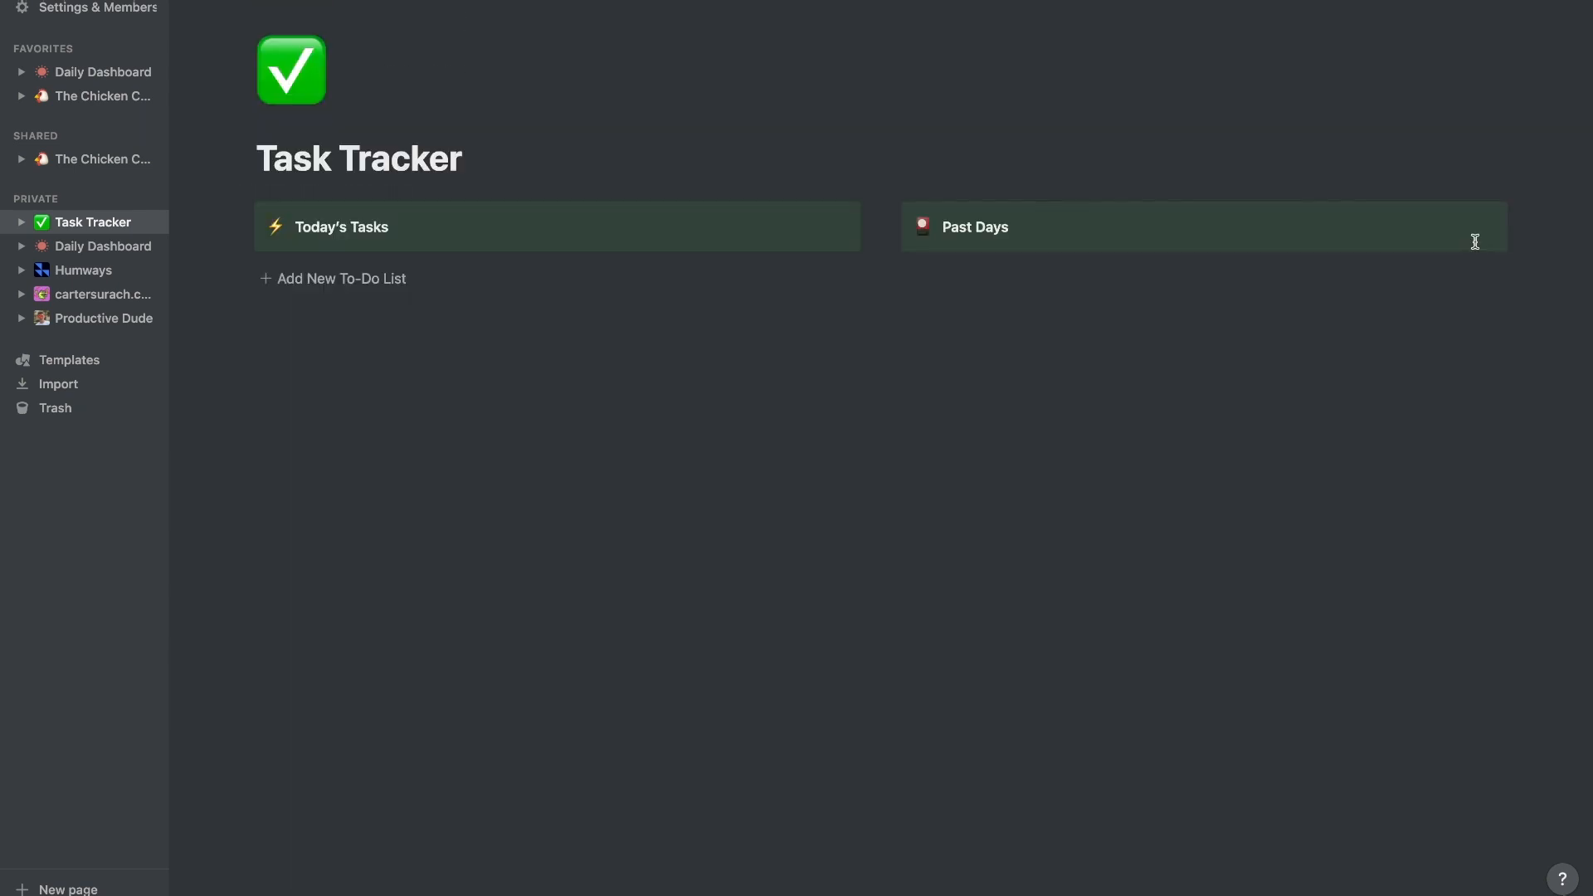
- Generate a new daily list with the Add New To-Do List button
left_click(268, 283)
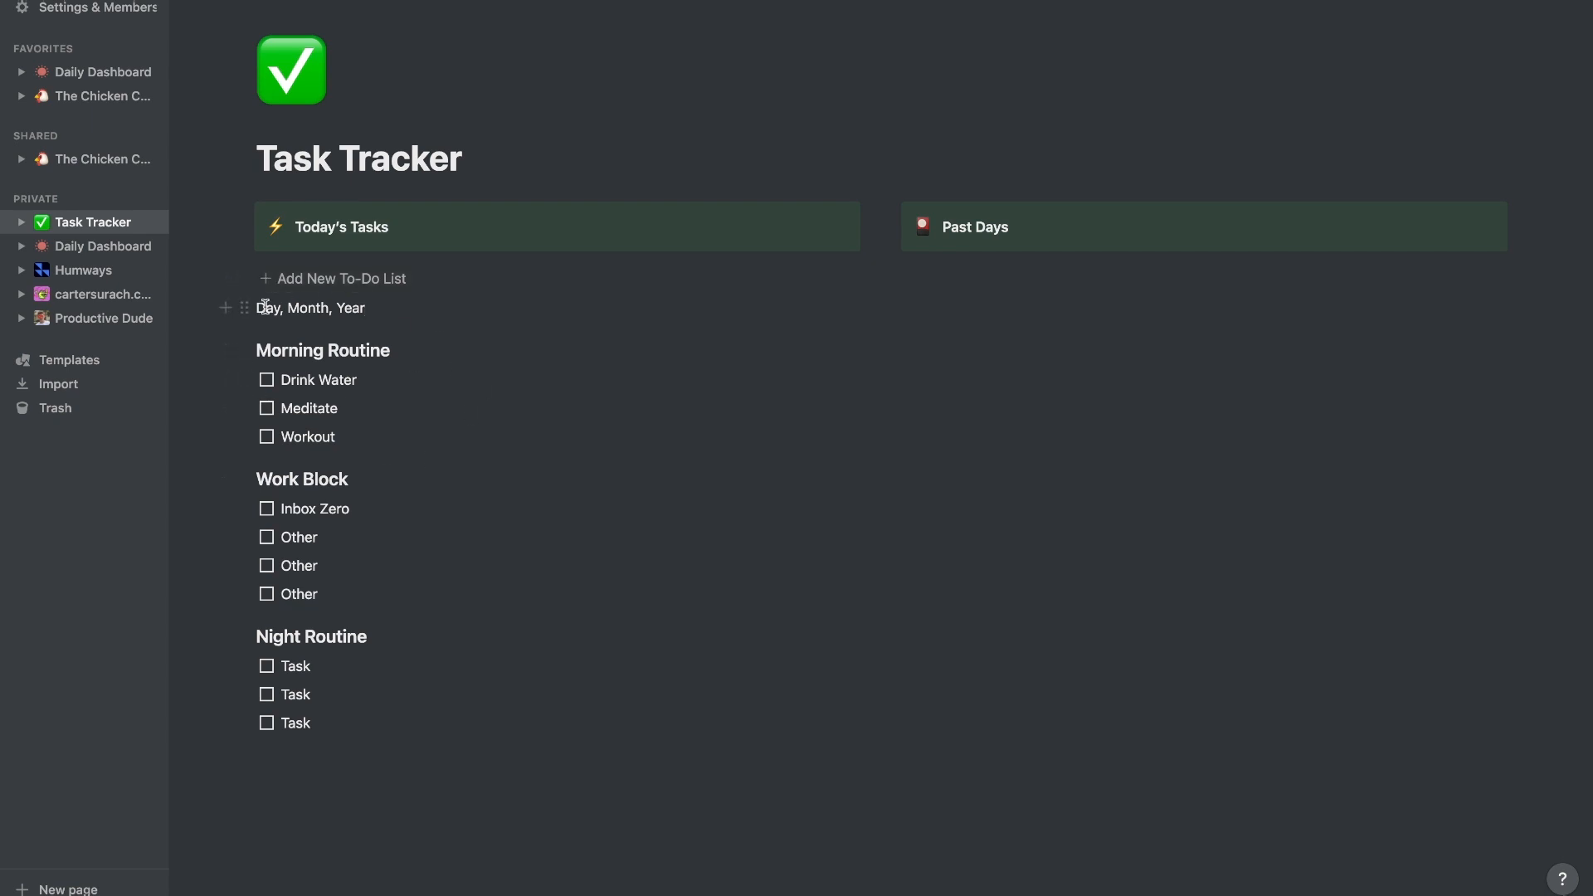
left_click_drag(255, 307, 464, 706)
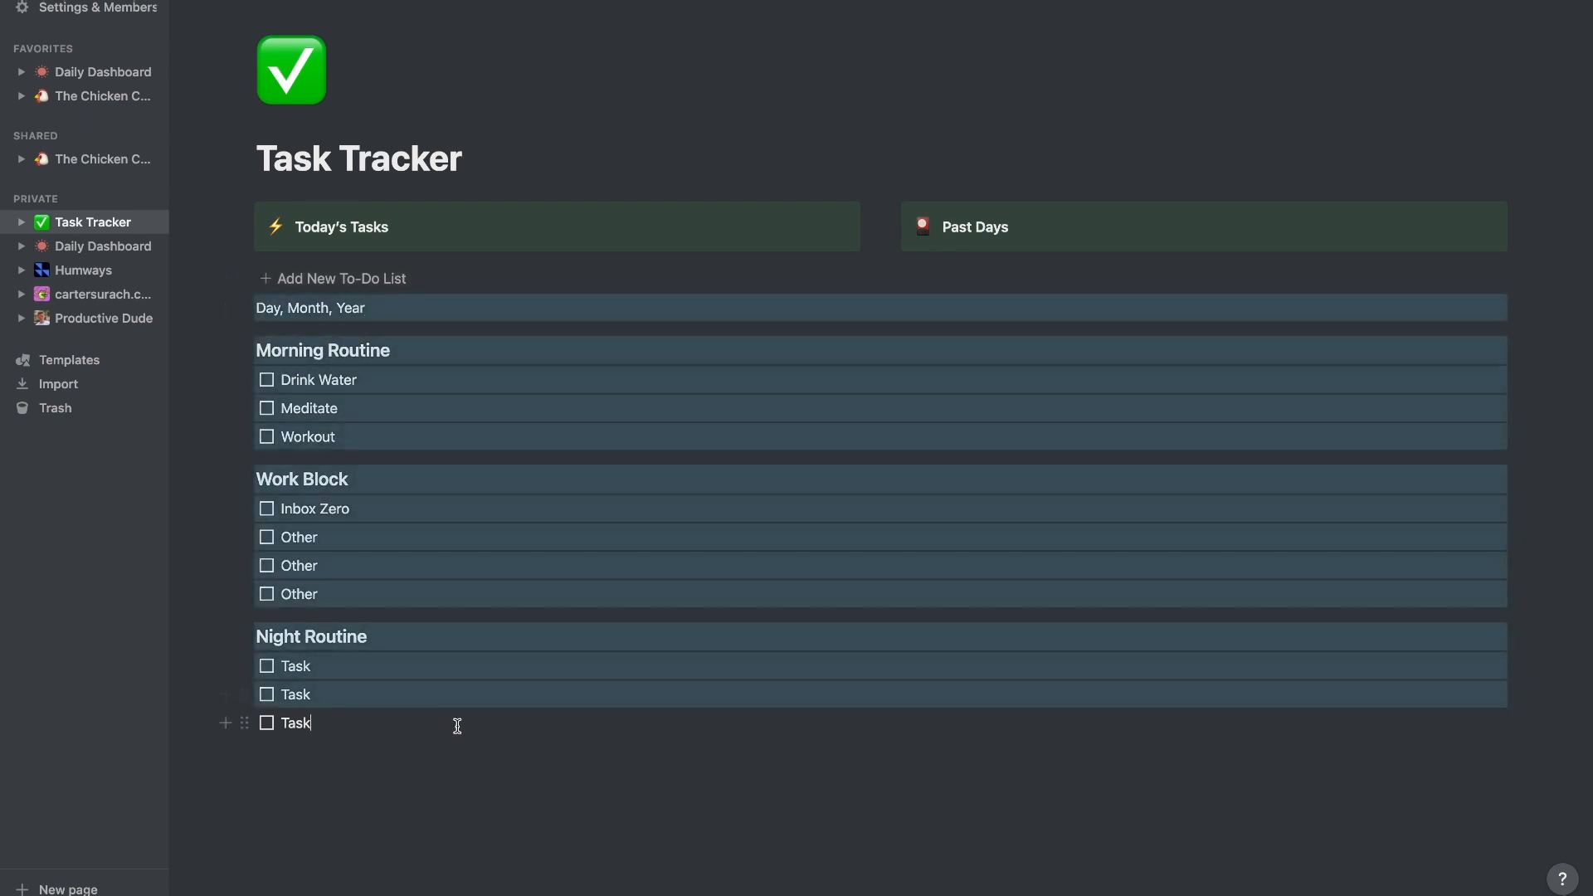
left_click(457, 726)
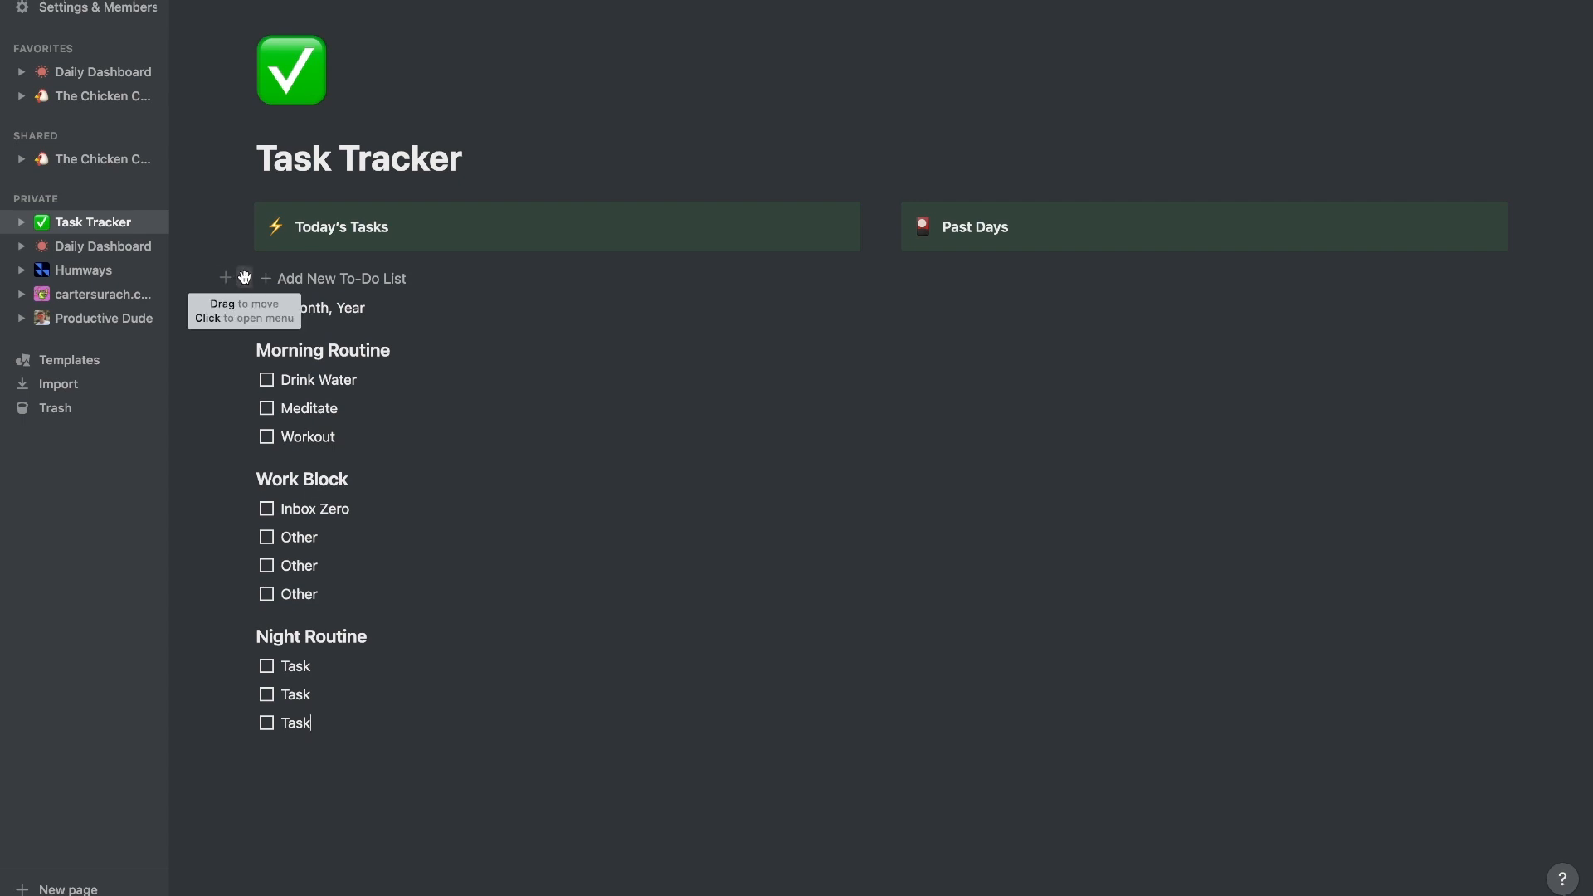
- Move the Add New To-Do List button and the generated list into the column under the Today's Tasks callout
left_click_drag(243, 277, 278, 282)
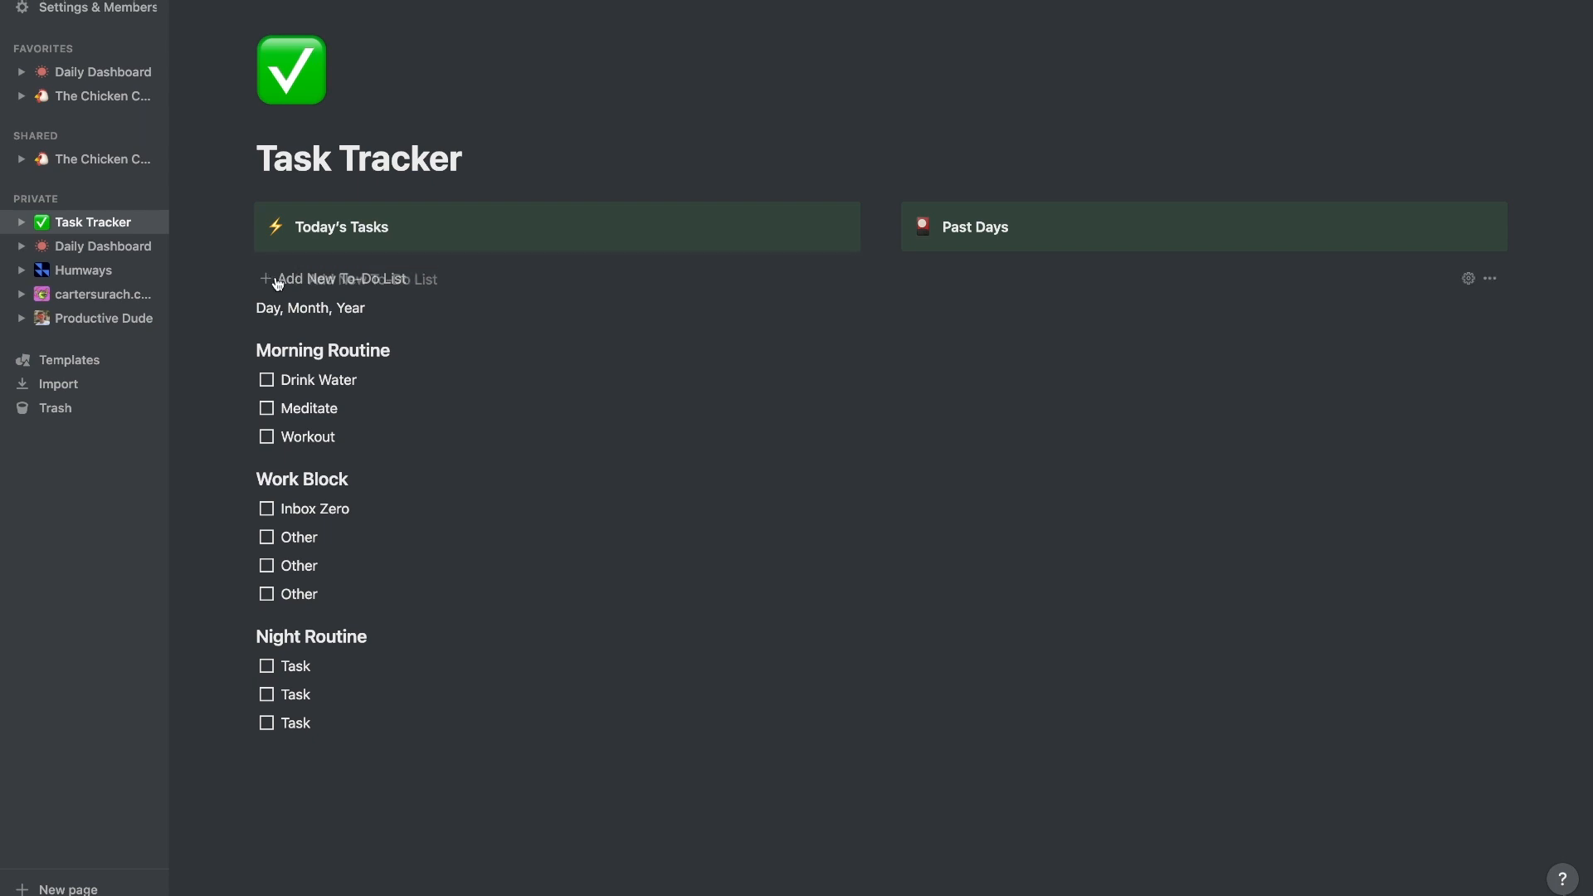
left_click_drag(279, 281, 275, 243)
left_click_drag(207, 295, 376, 734)
left_click_drag(244, 311, 264, 291)
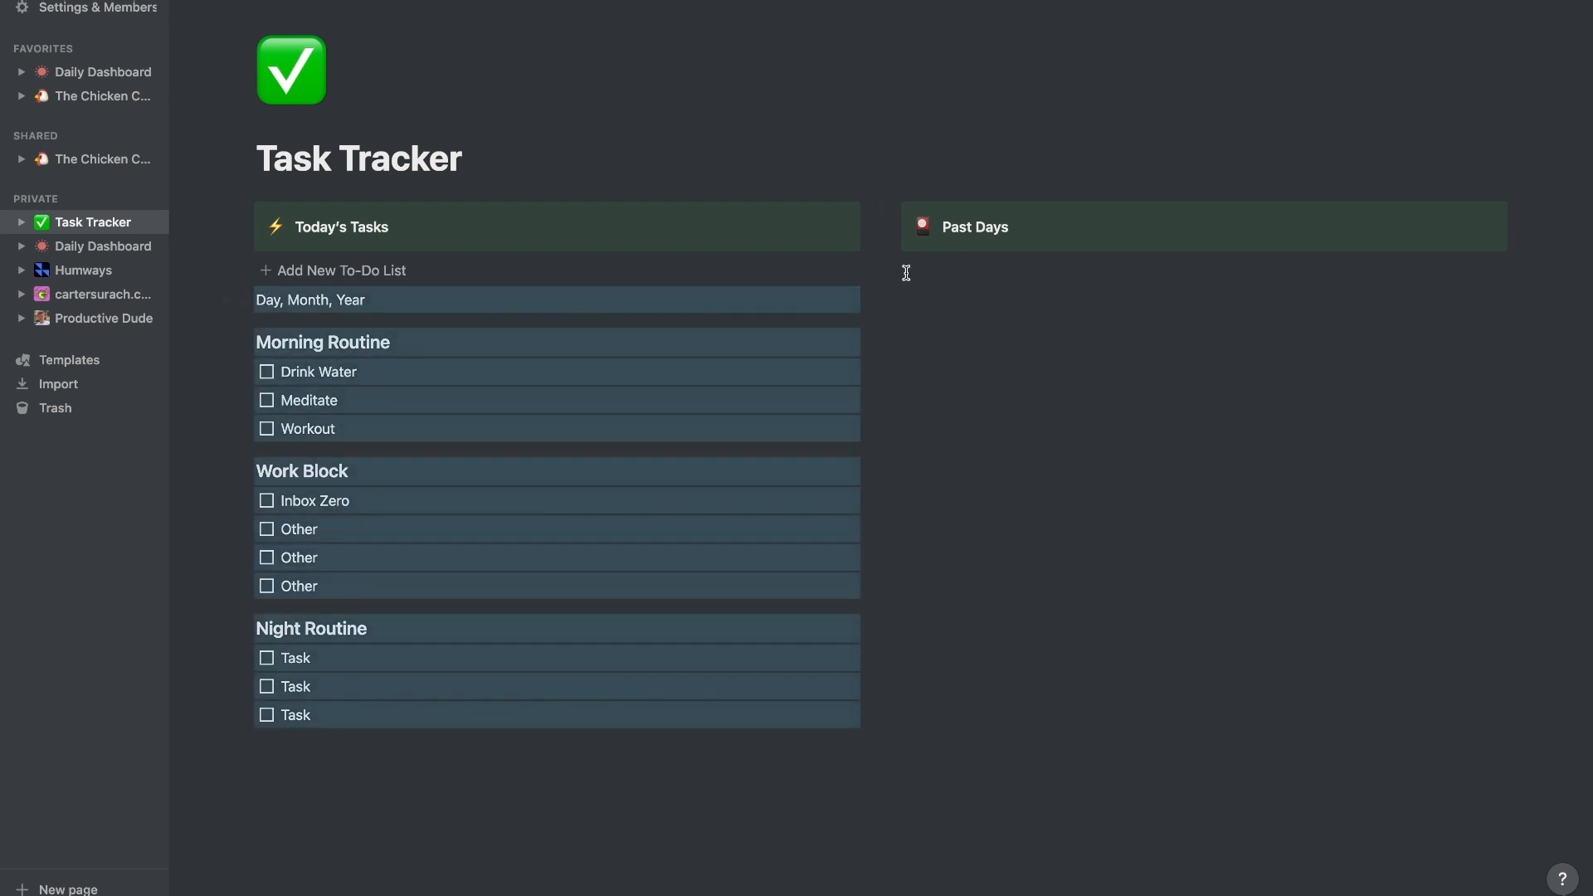
- Insert an inline List database below the Past Days callout and title it Past Days
left_click(1060, 292)
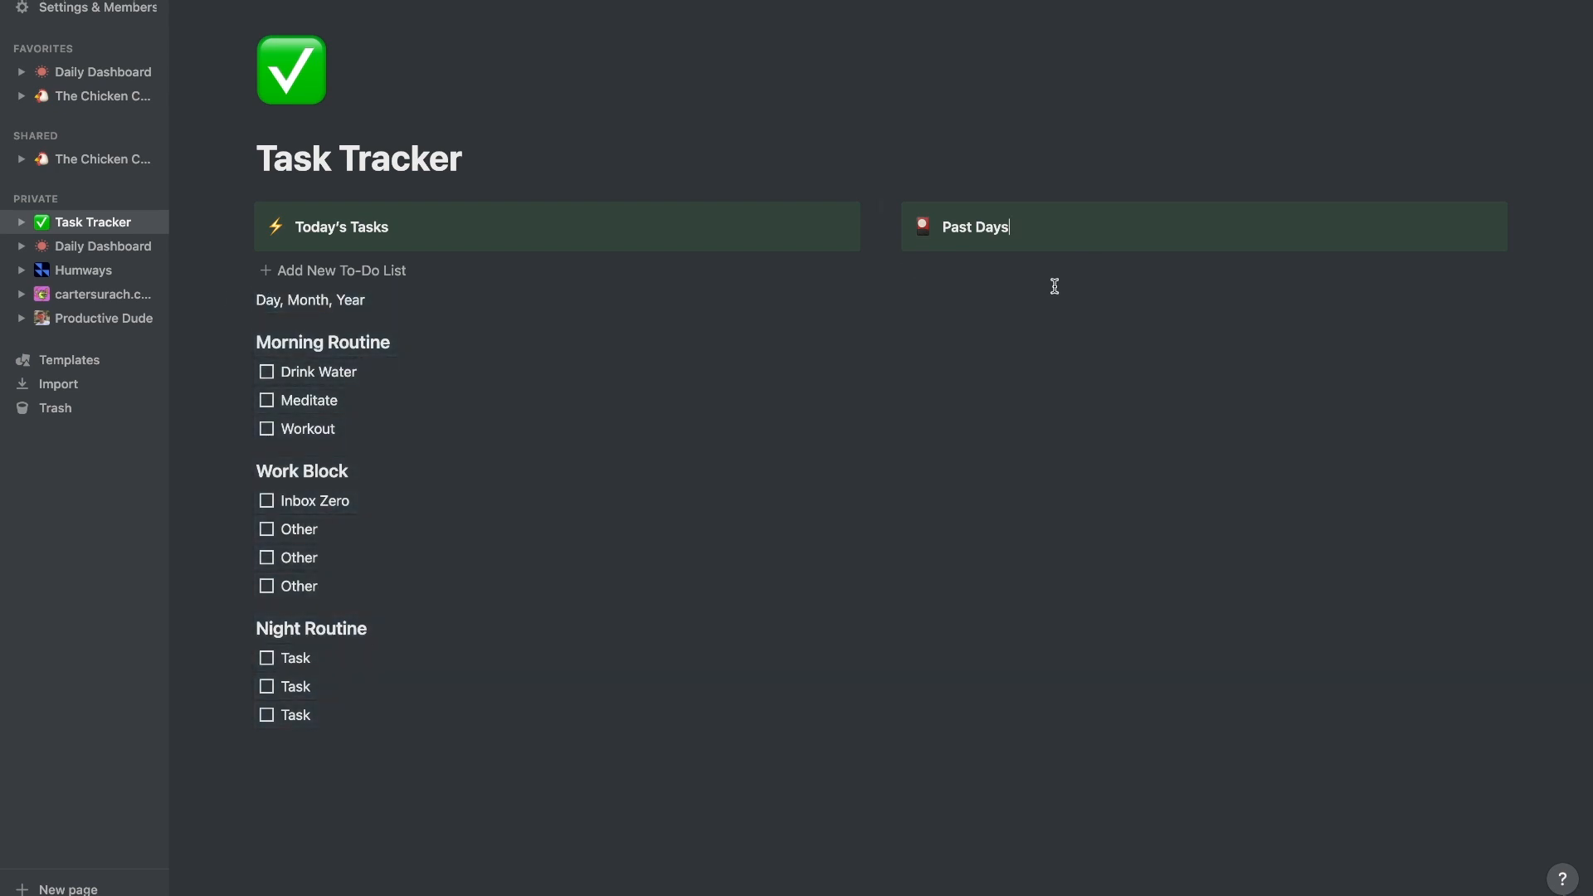
key("Return")
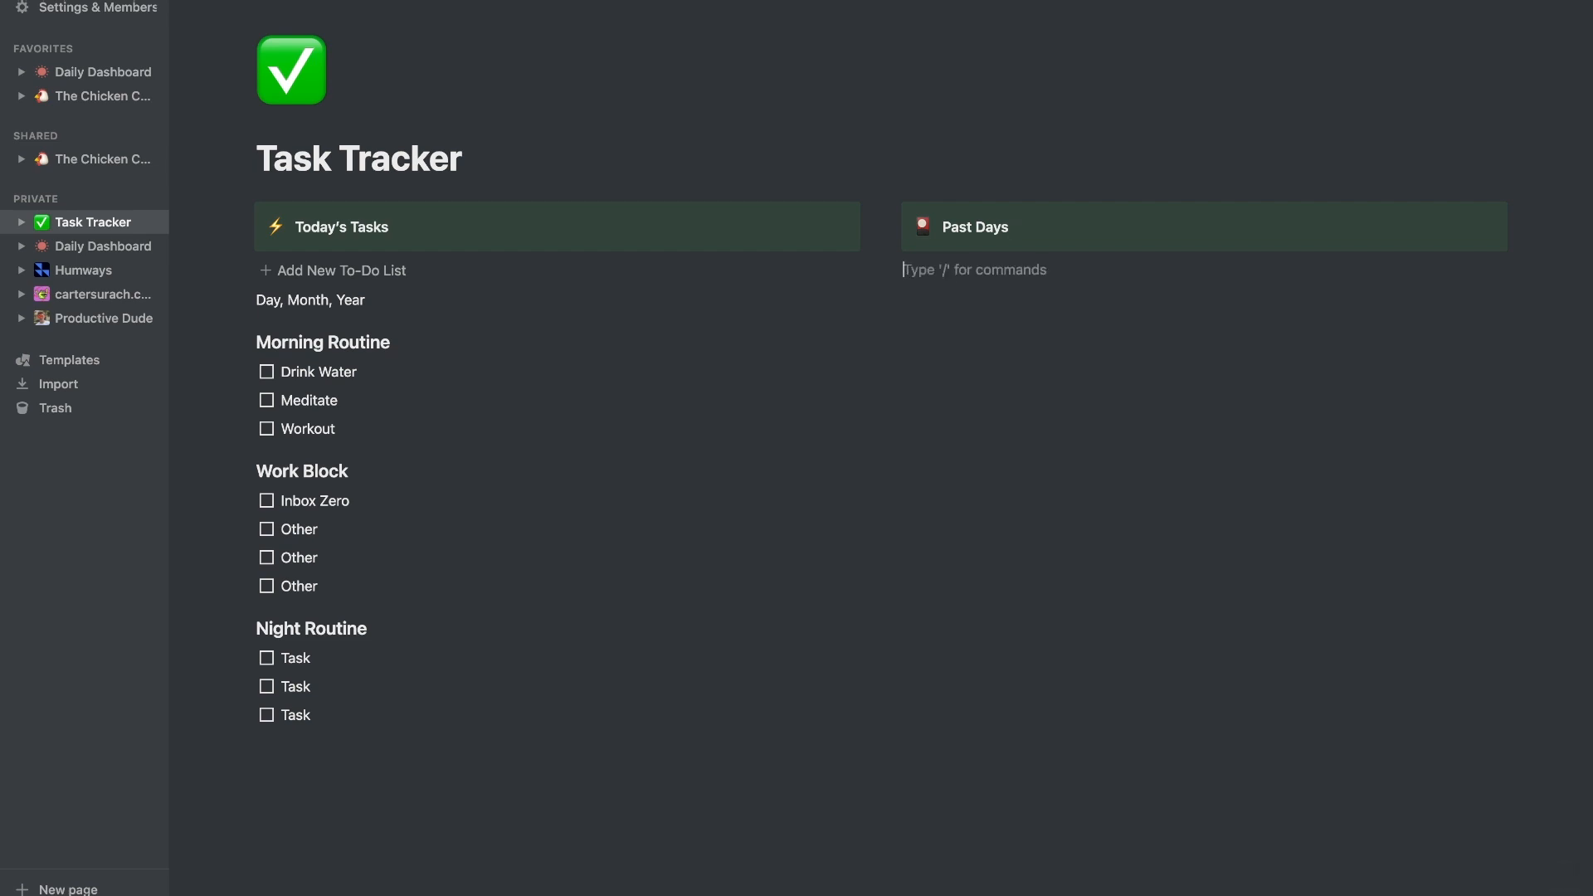
type("/")
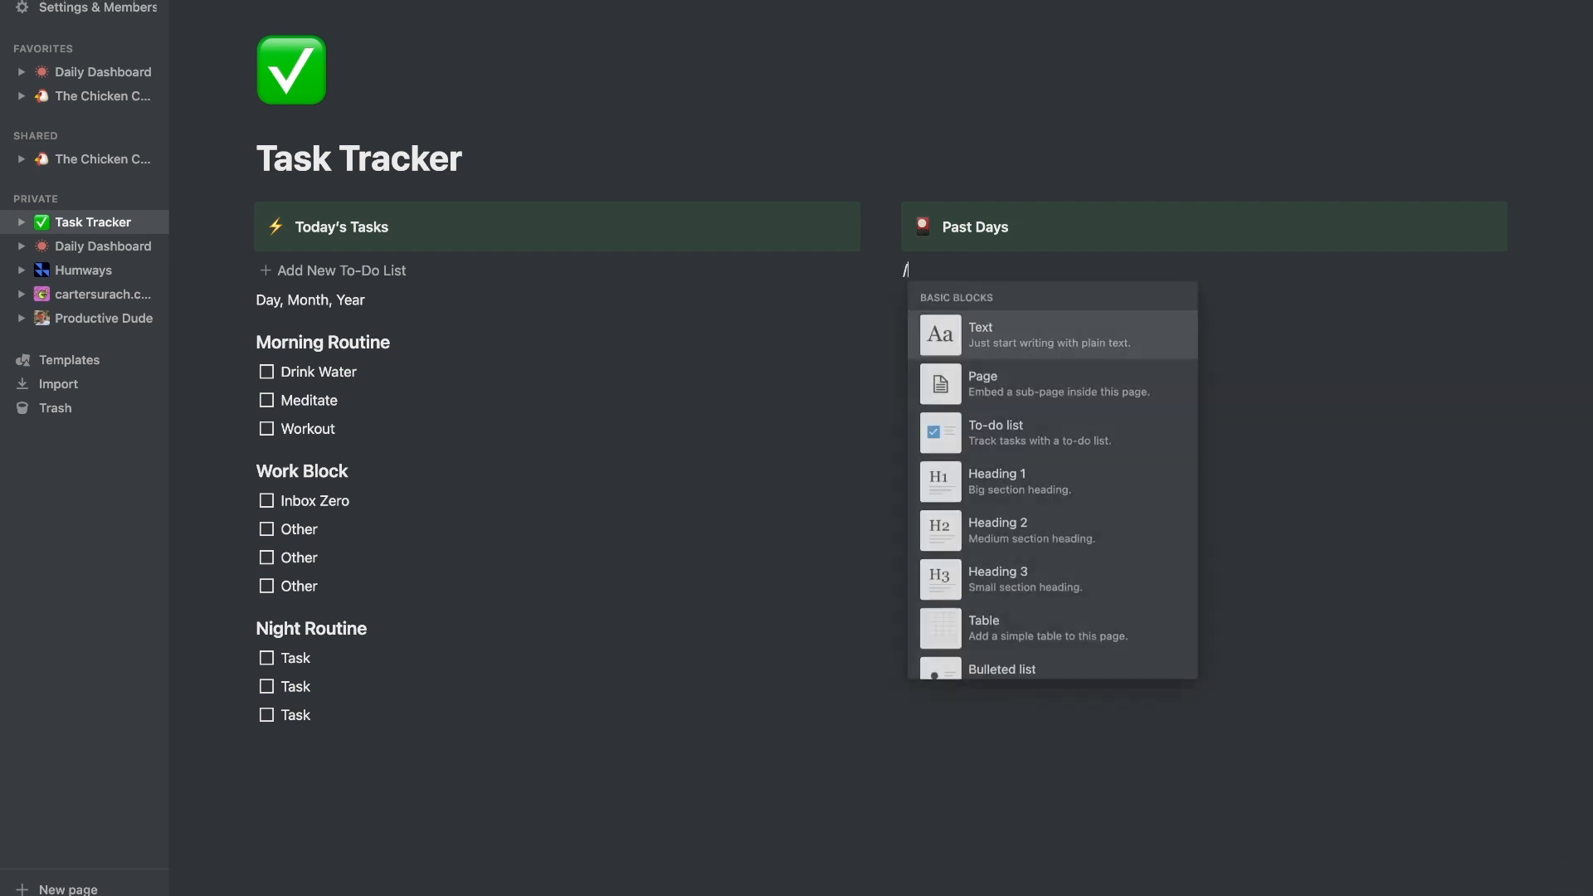
type("inline")
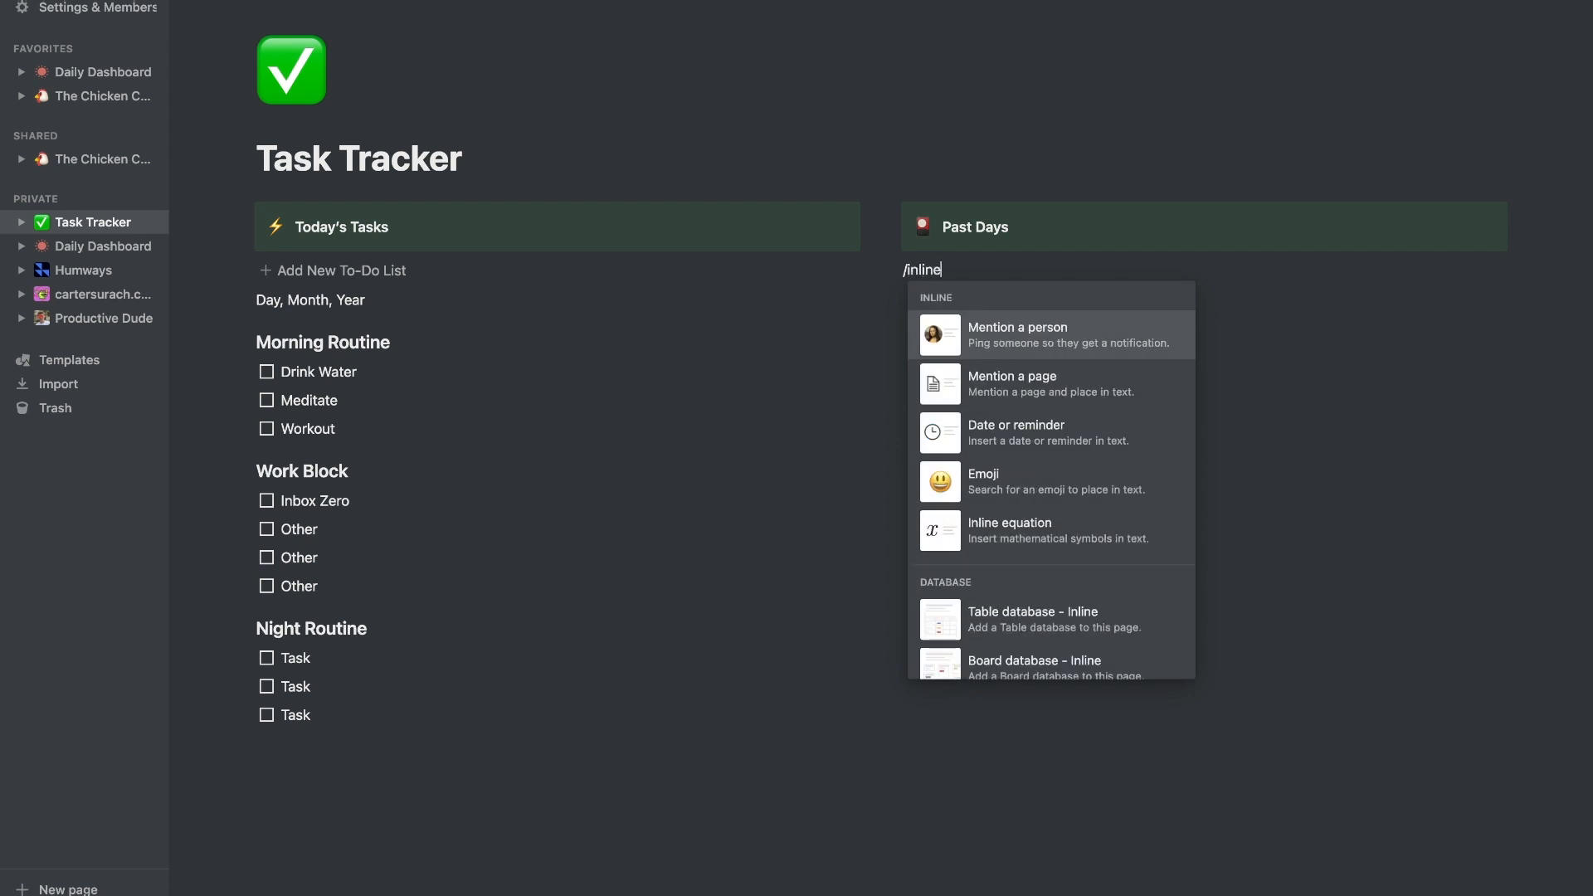
scroll(977, 399, "down", 3)
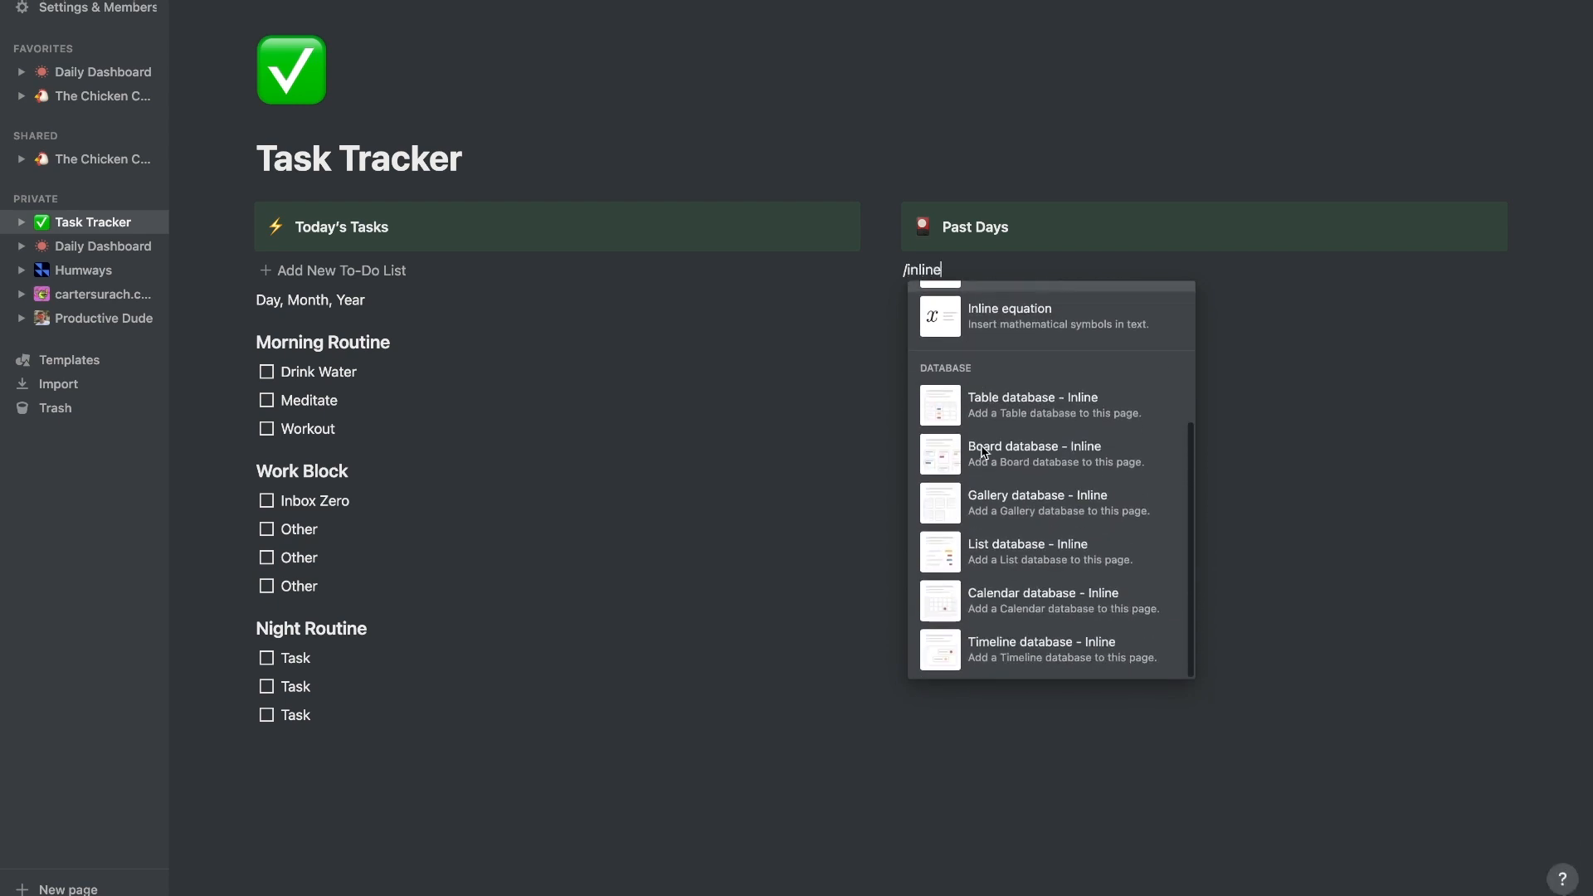
left_click(1001, 553)
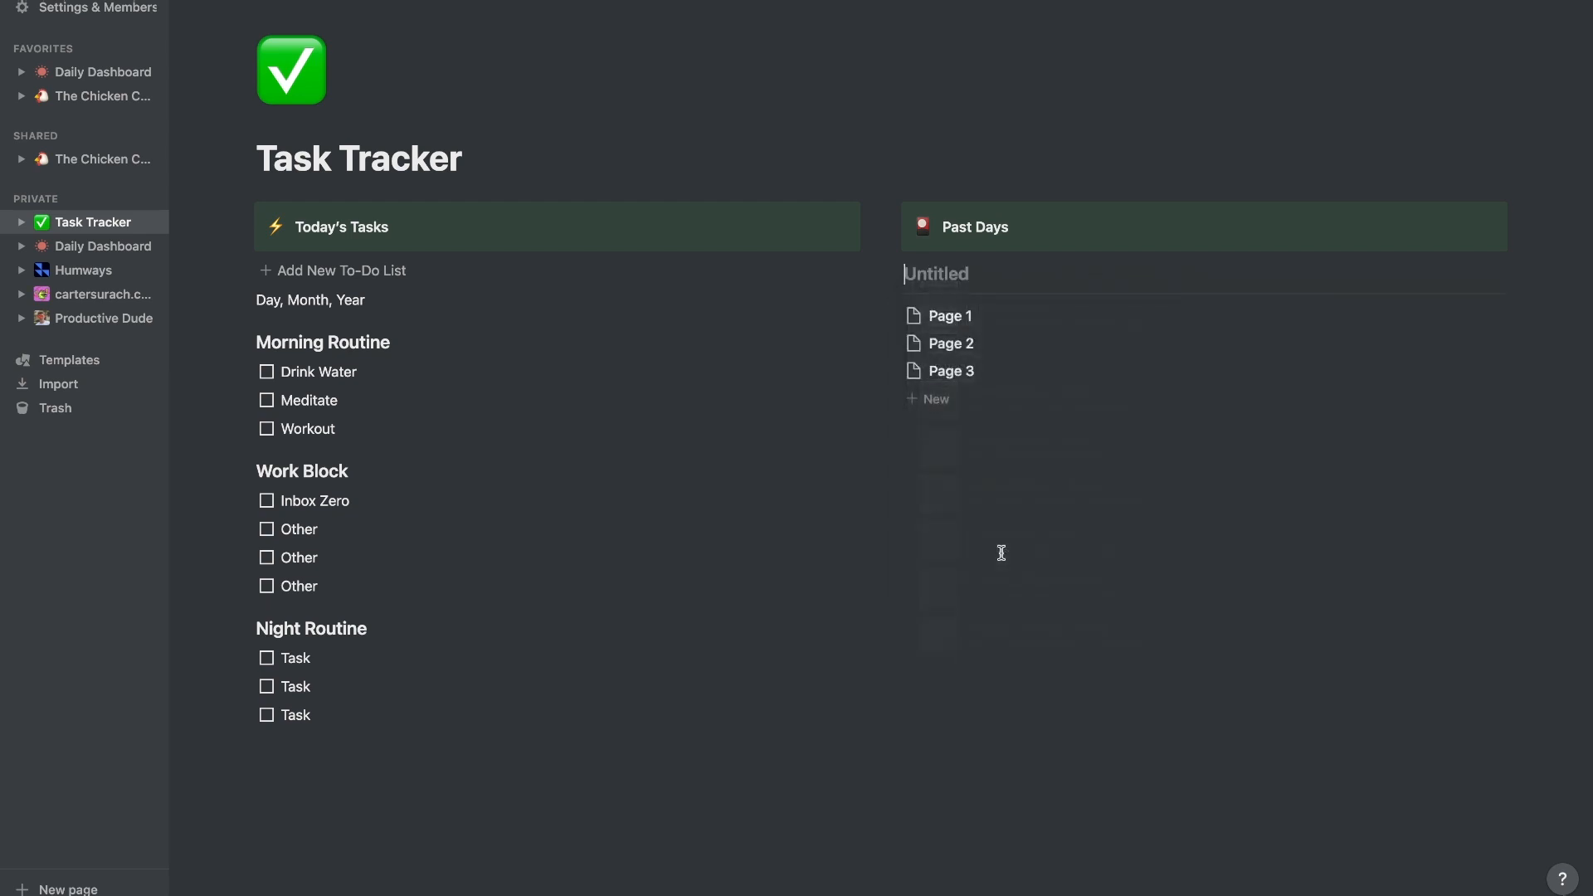
type("Past Days")
- Delete the three default pages, Page 1 to Page 3, from the Past Days database
left_click(892, 371)
left_click(756, 296)
left_click(892, 343)
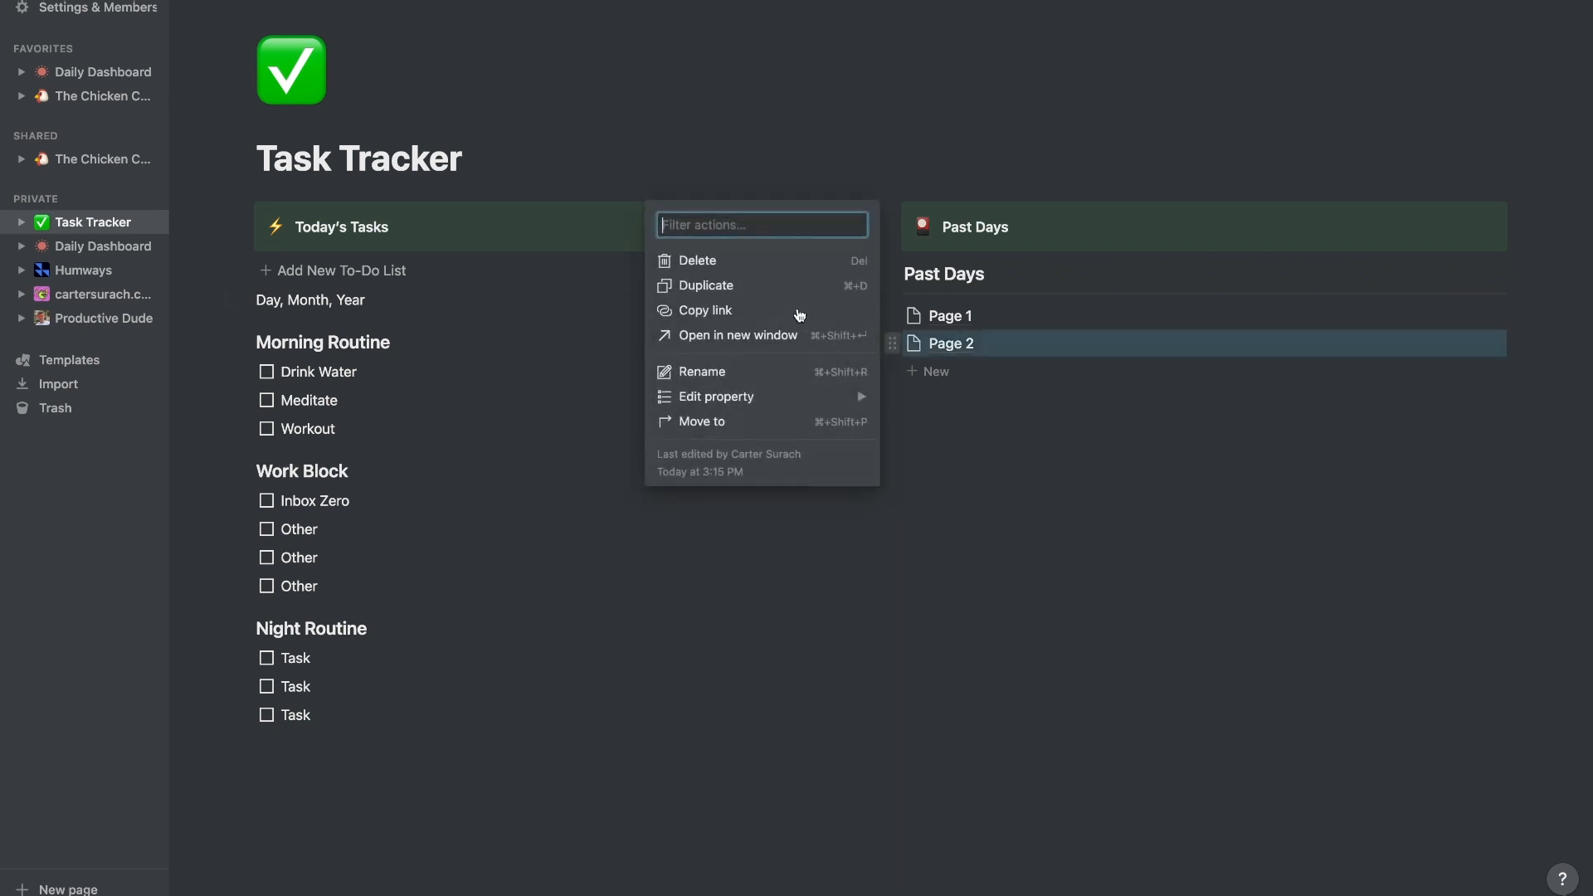
left_click(753, 265)
left_click(892, 315)
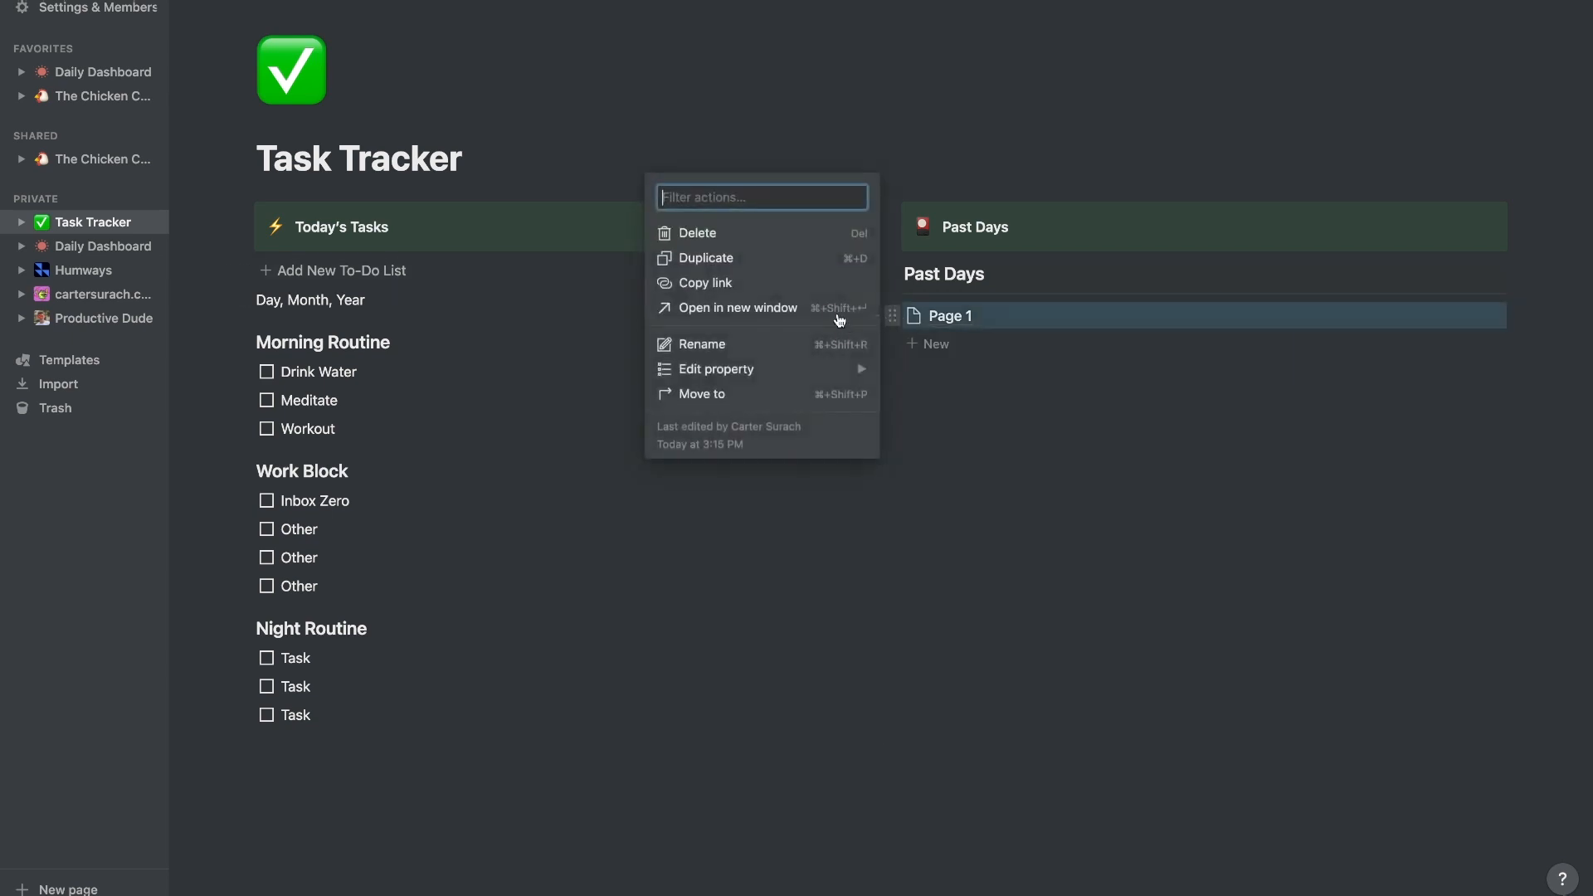
left_click(756, 239)
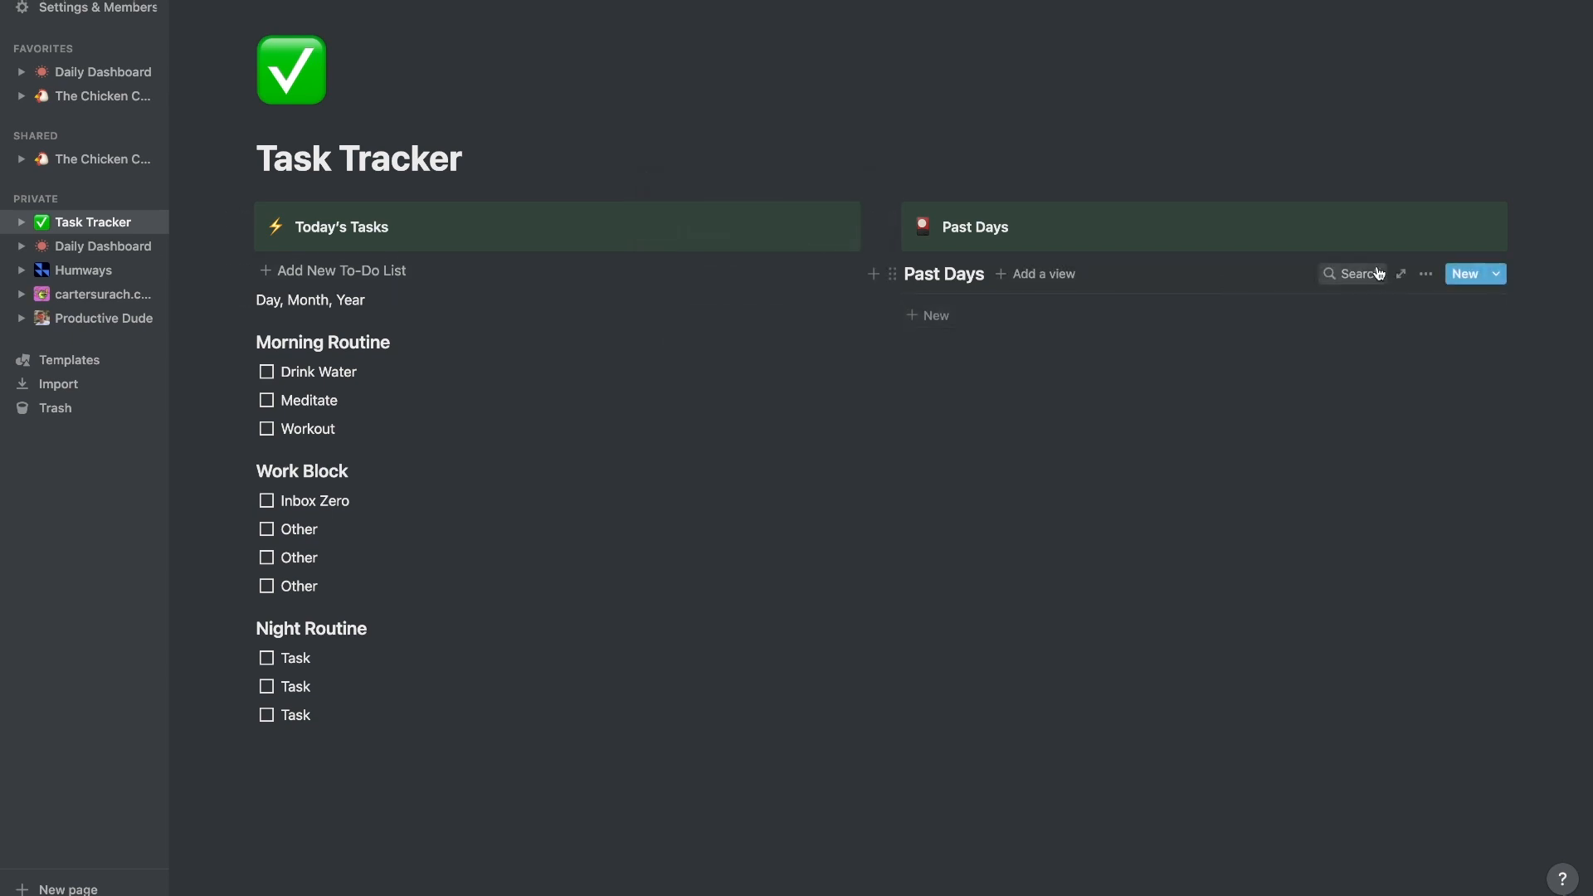
- Add a Table view to the Past Days database and narrow its Name column
left_click(1032, 275)
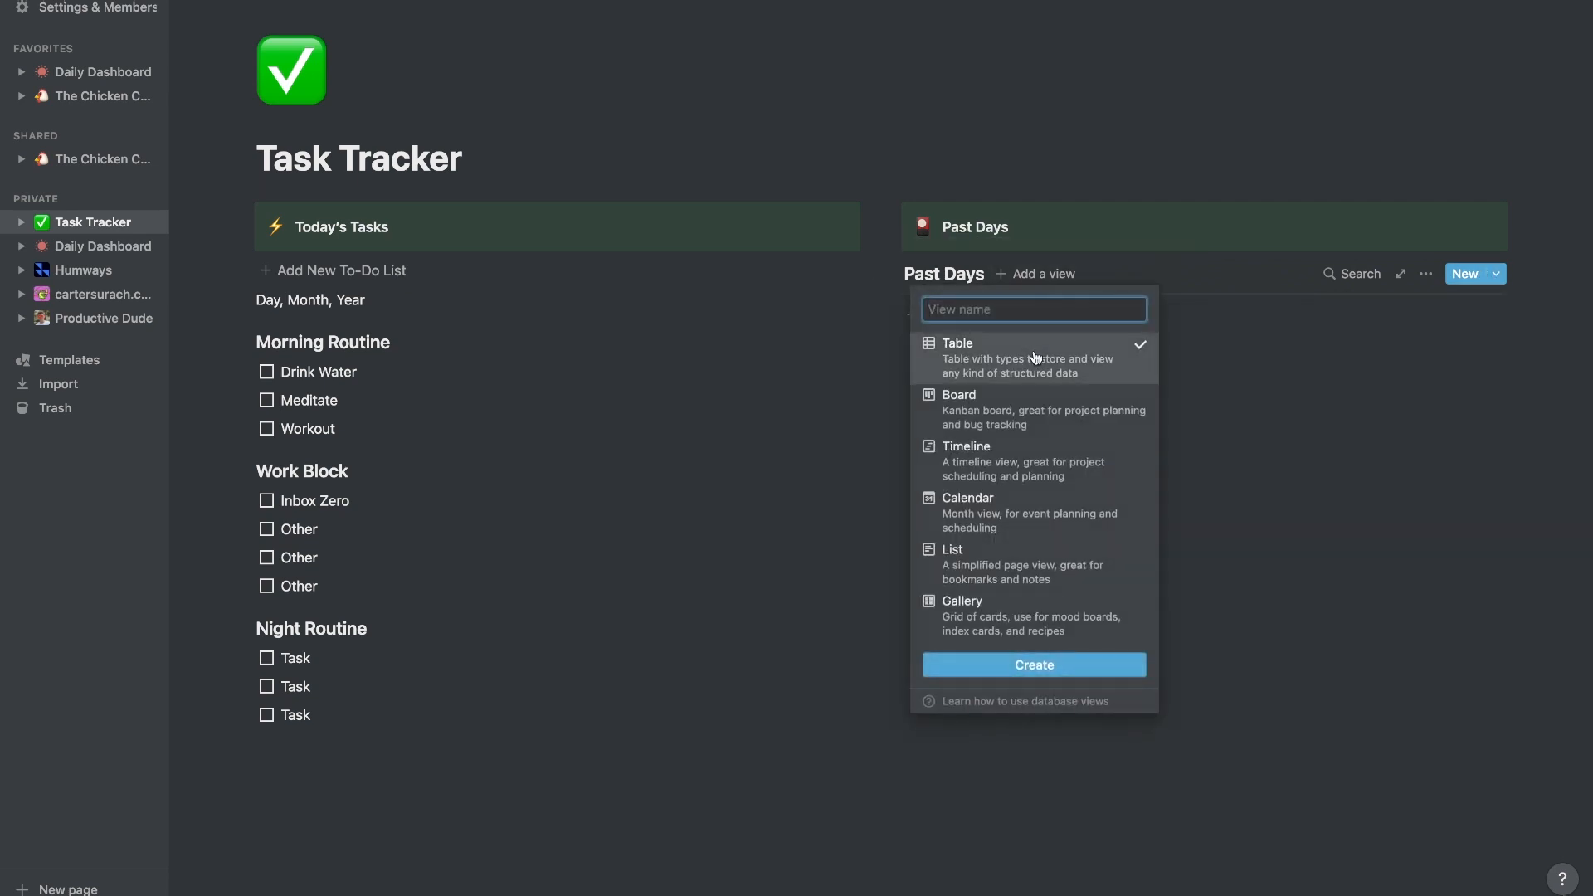
left_click(1034, 665)
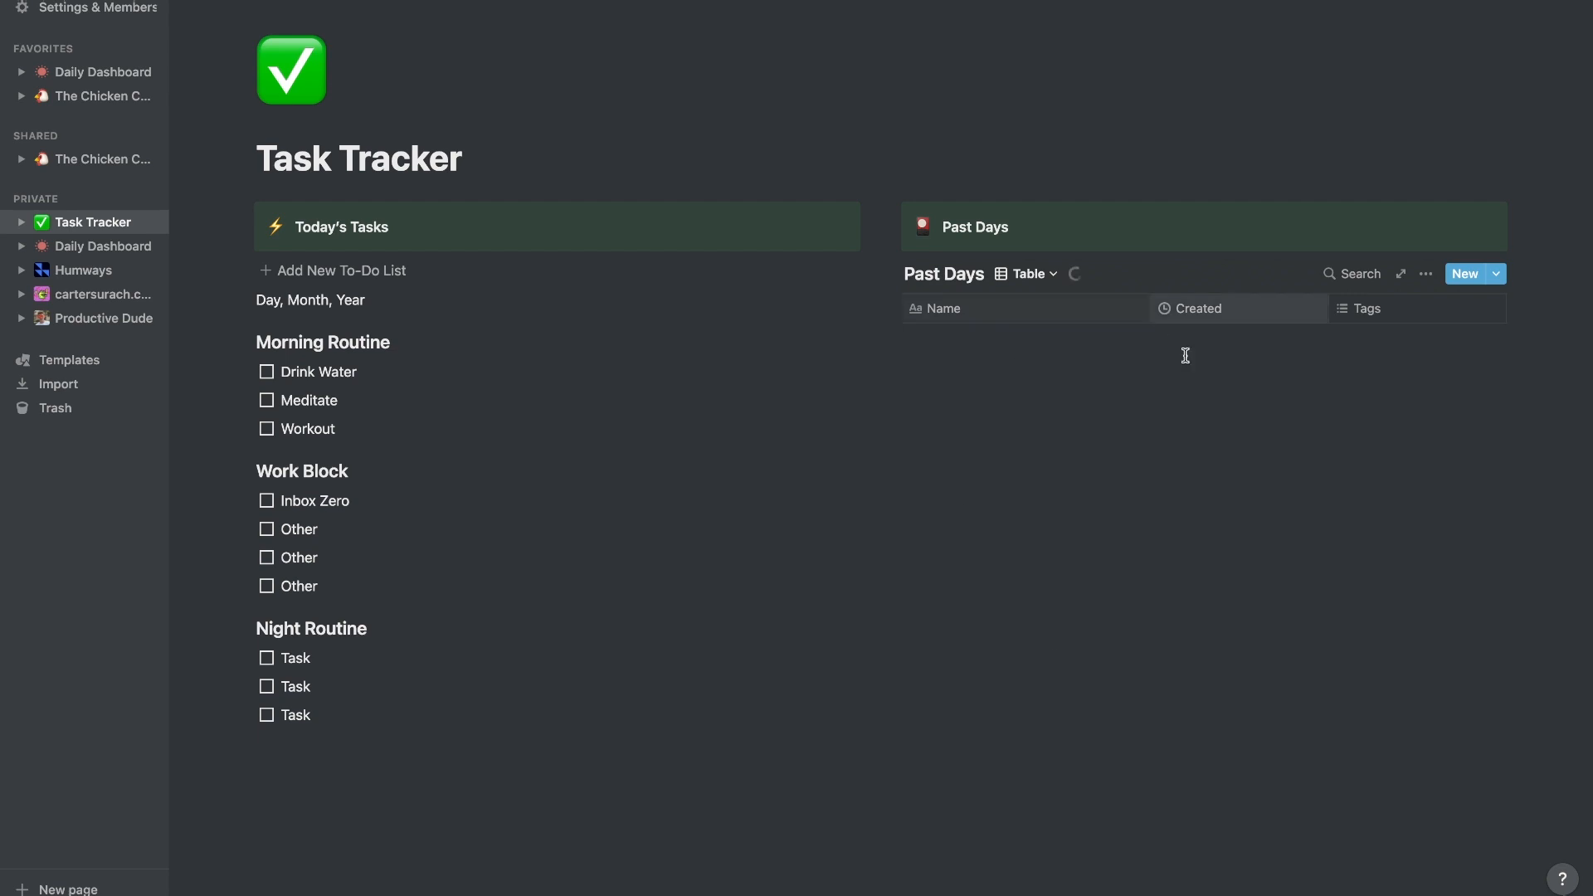
left_click_drag(1149, 309, 1020, 308)
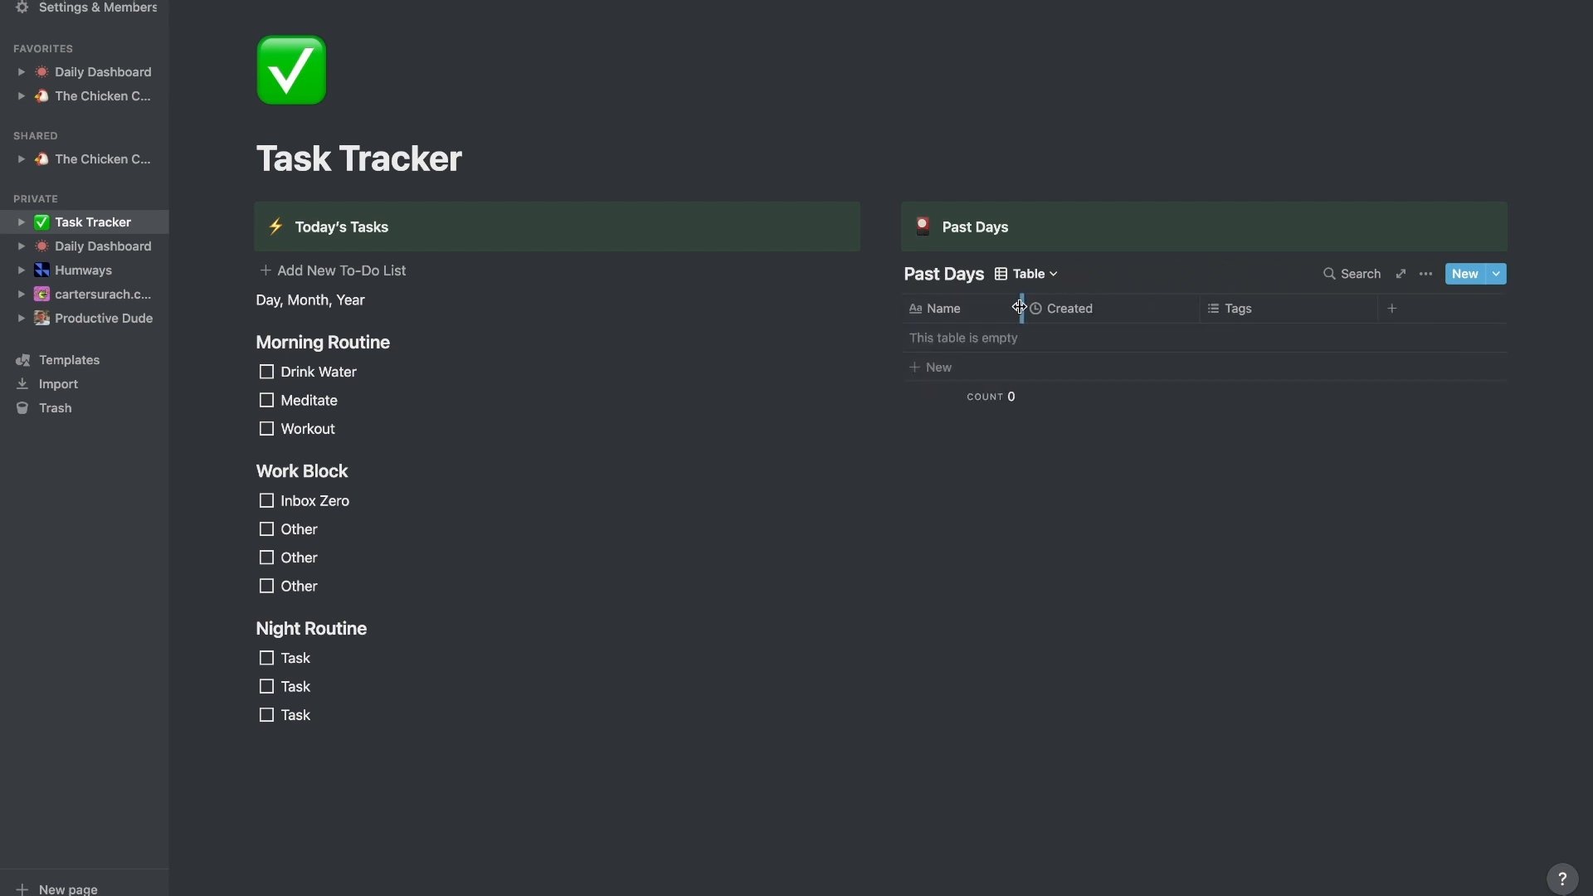
- Rename the Name column of the Past Days table to Day
left_click(1029, 273)
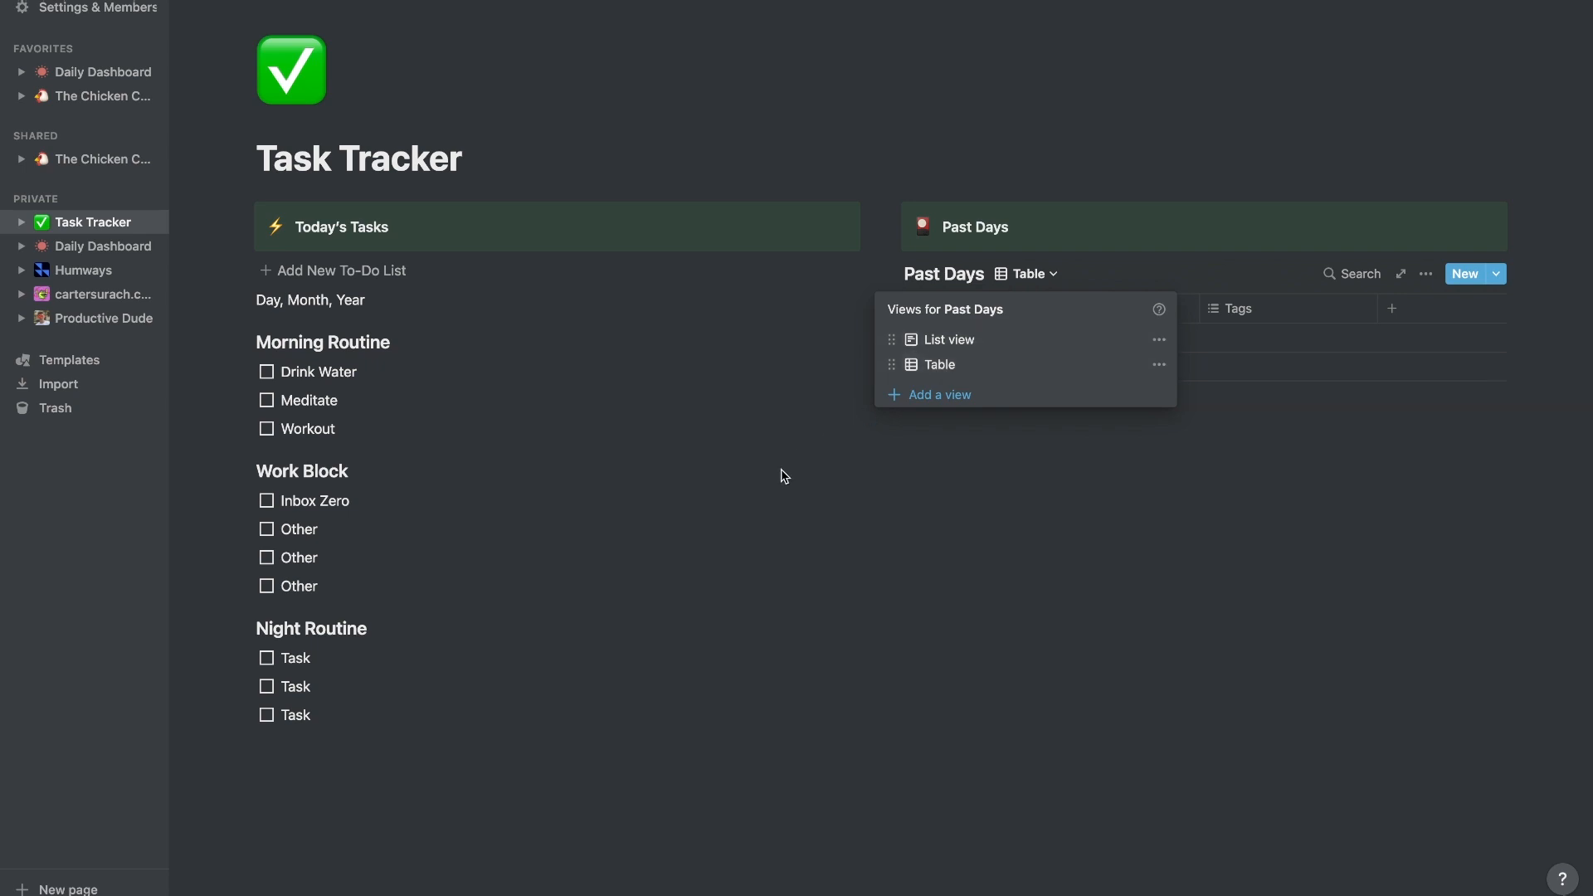
left_click(841, 528)
type("Day")
key("Return")
- Change the Created column to the Date property type, rename it Date, and narrow it
left_click(1081, 315)
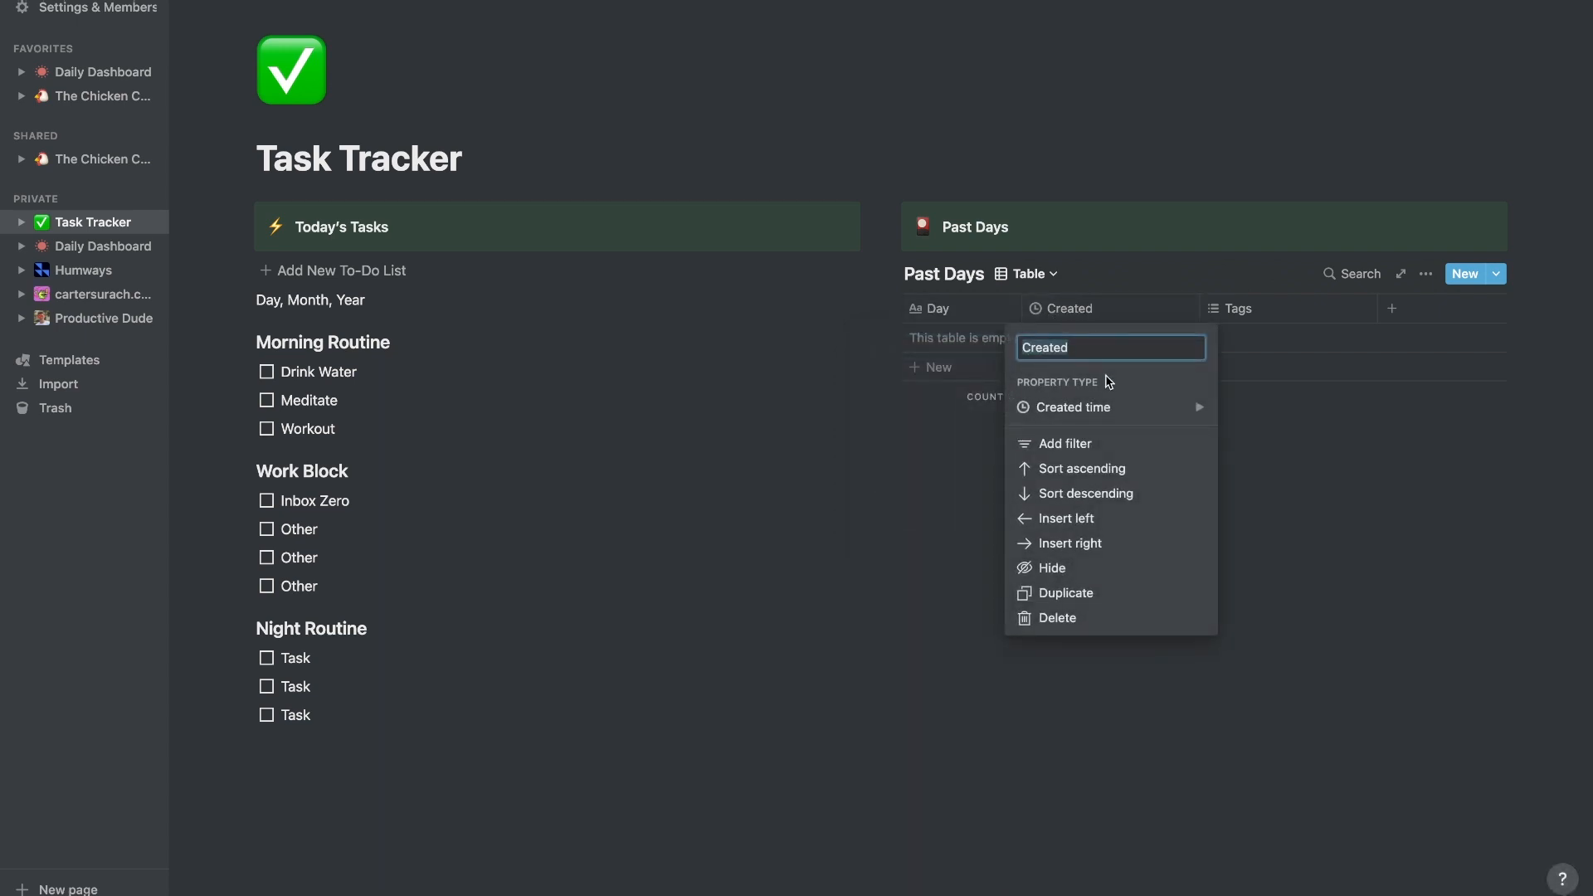
mouse_move(1119, 412)
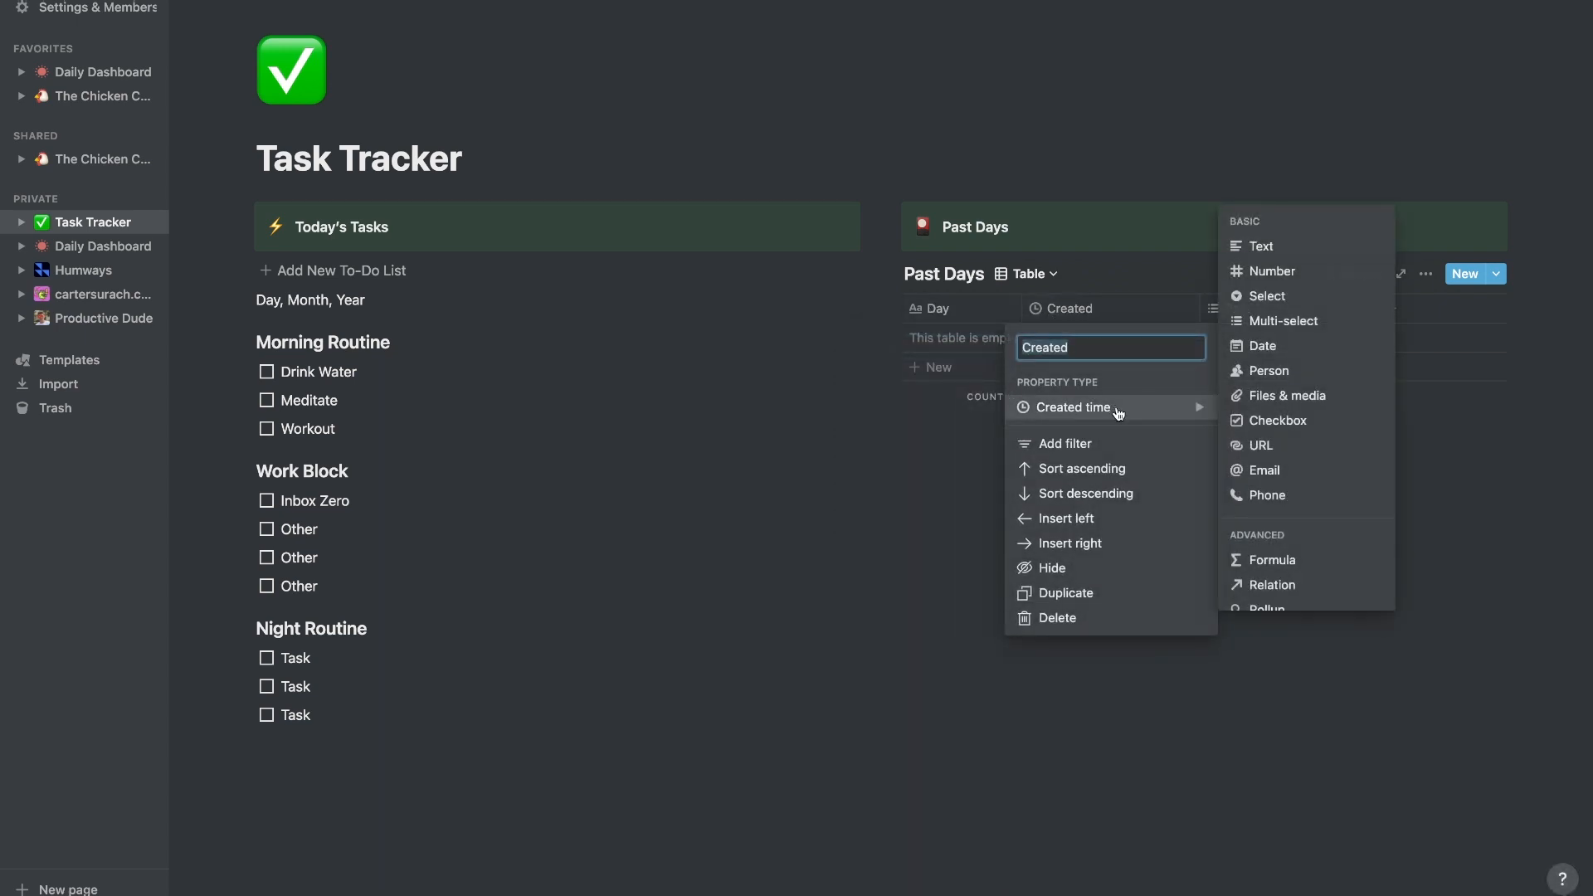
left_click(1261, 345)
left_click(1105, 316)
type("Date")
key("Return")
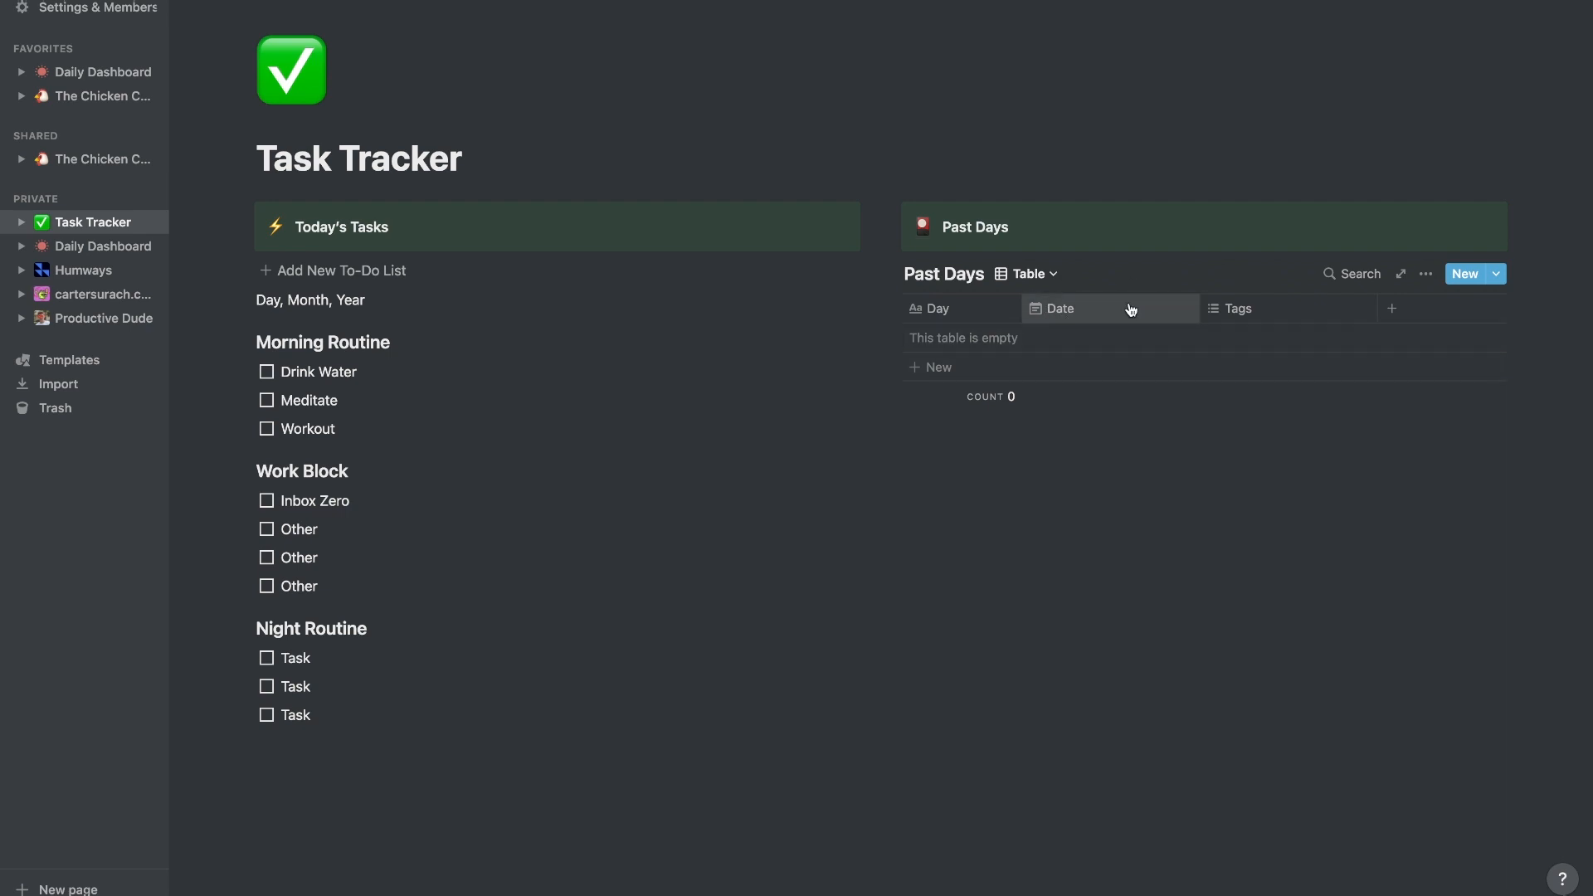
left_click_drag(1198, 308, 1146, 310)
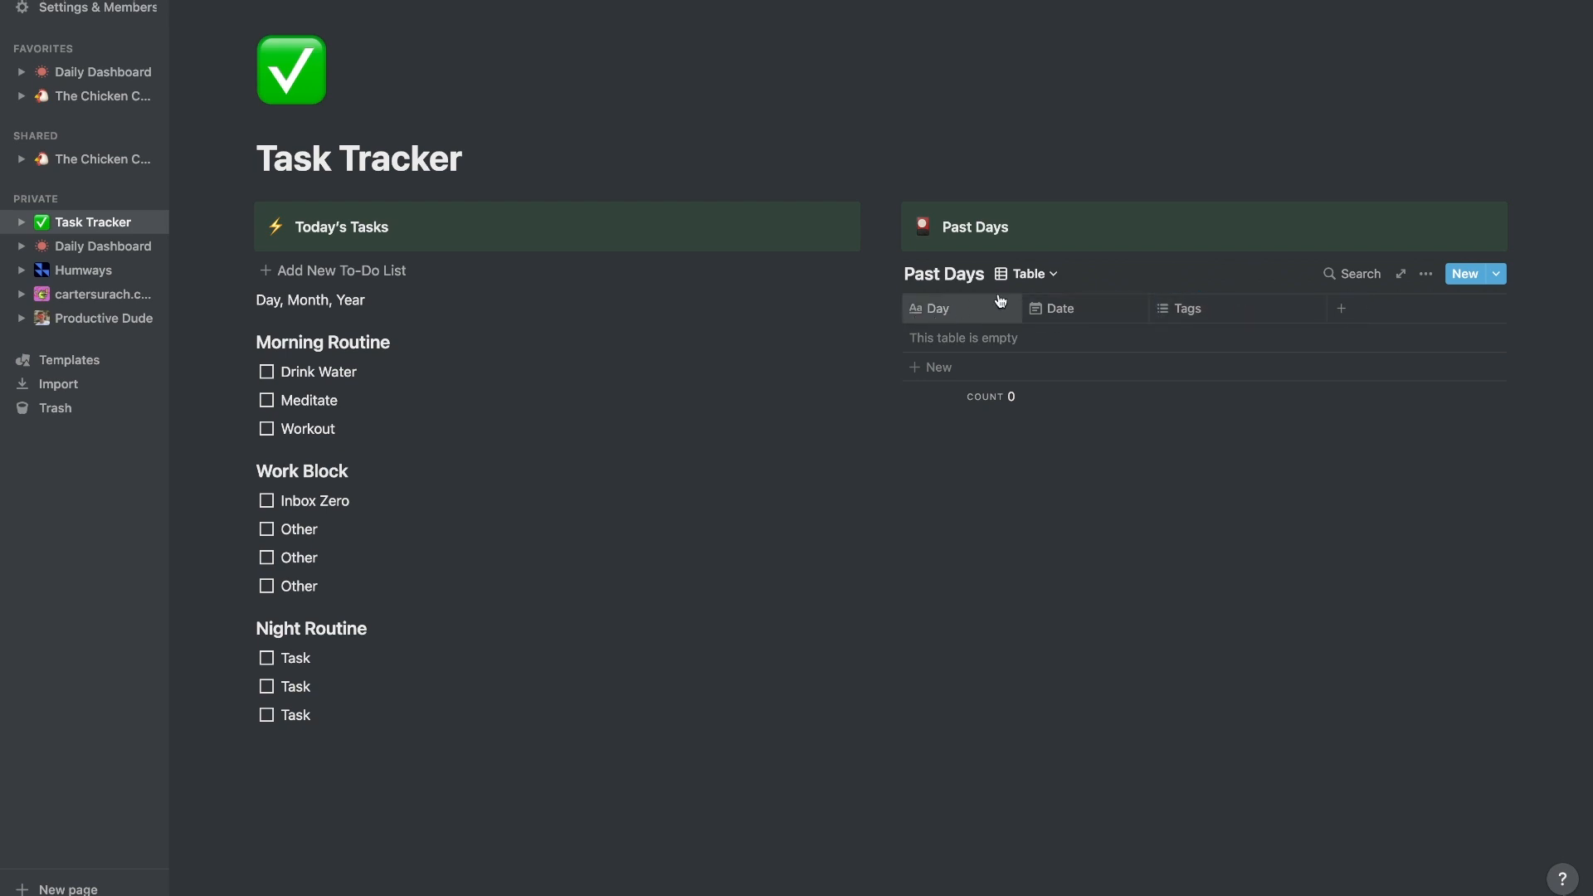
- Rename the Tags column to Feelings and narrow it slightly, keeping the Multi-select property type
left_click(1226, 314)
type("Feelings")
key("Return")
left_click_drag(1328, 313, 1307, 312)
left_click(1203, 310)
mouse_move(1215, 413)
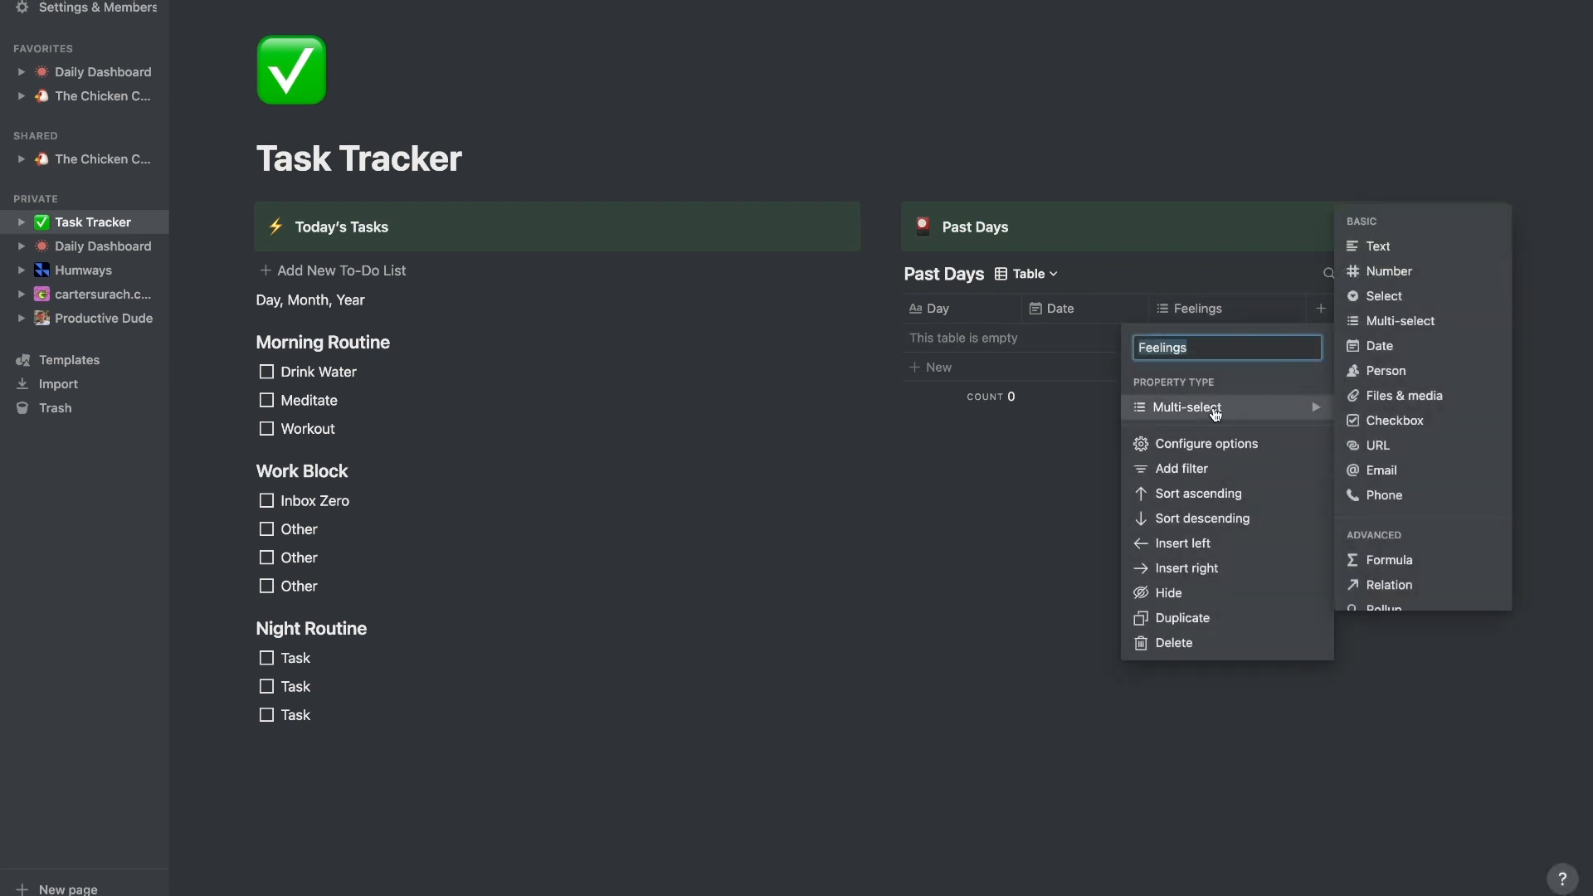
key("Escape")
- Add a "Jan. 1, 2022" entry dated January 1, 2022 to the Past Days table and slightly narrow the Date column
left_click(1136, 332)
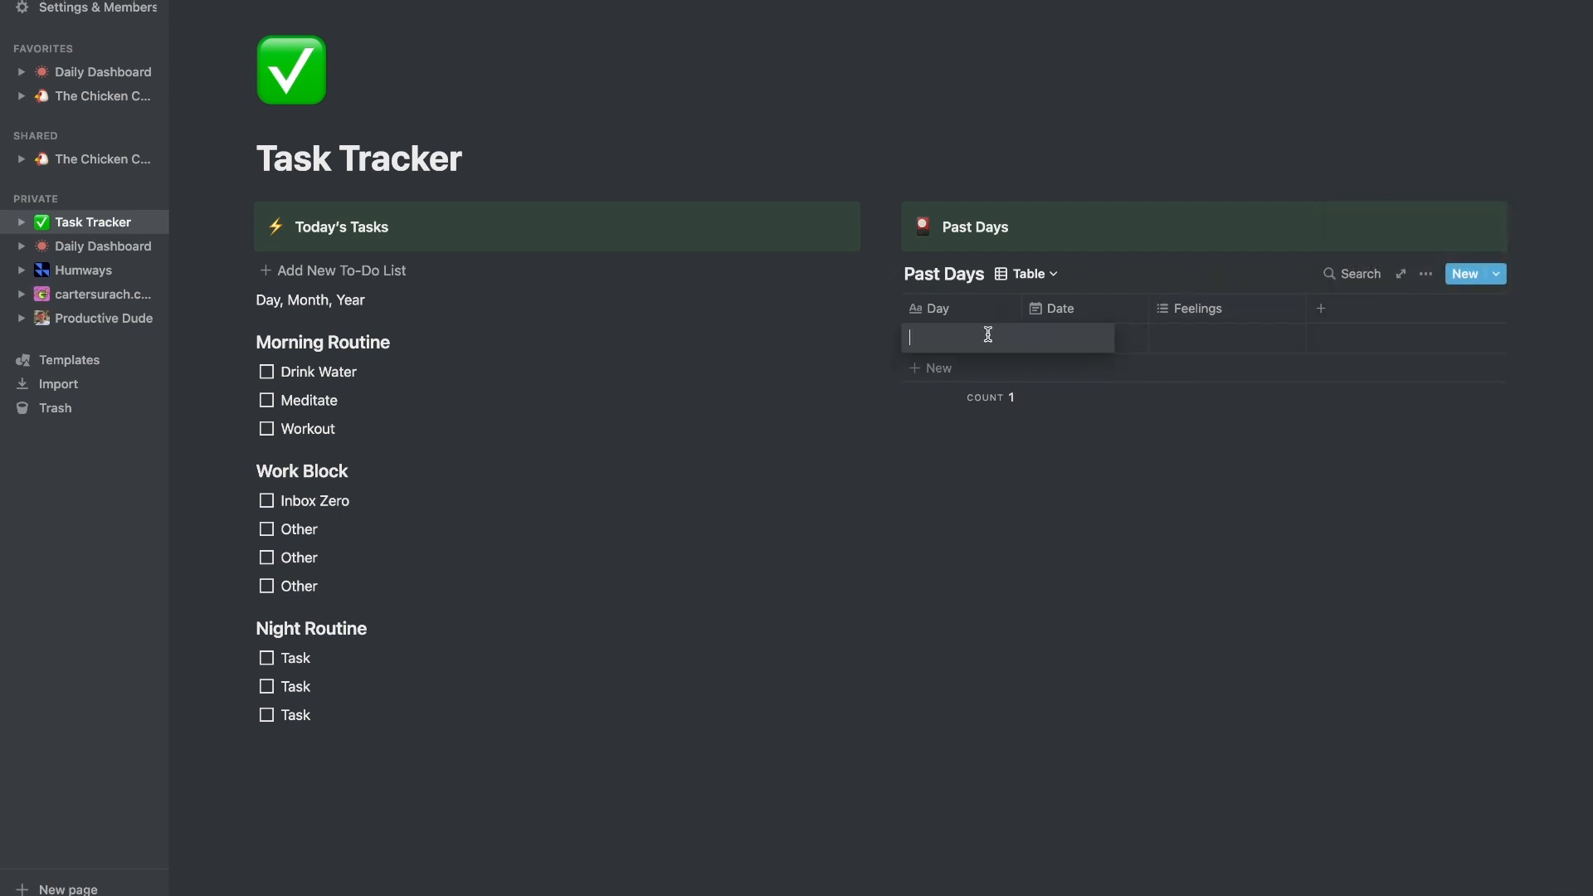
type("Jan. 1, 2022")
key("Tab")
left_click(1072, 347)
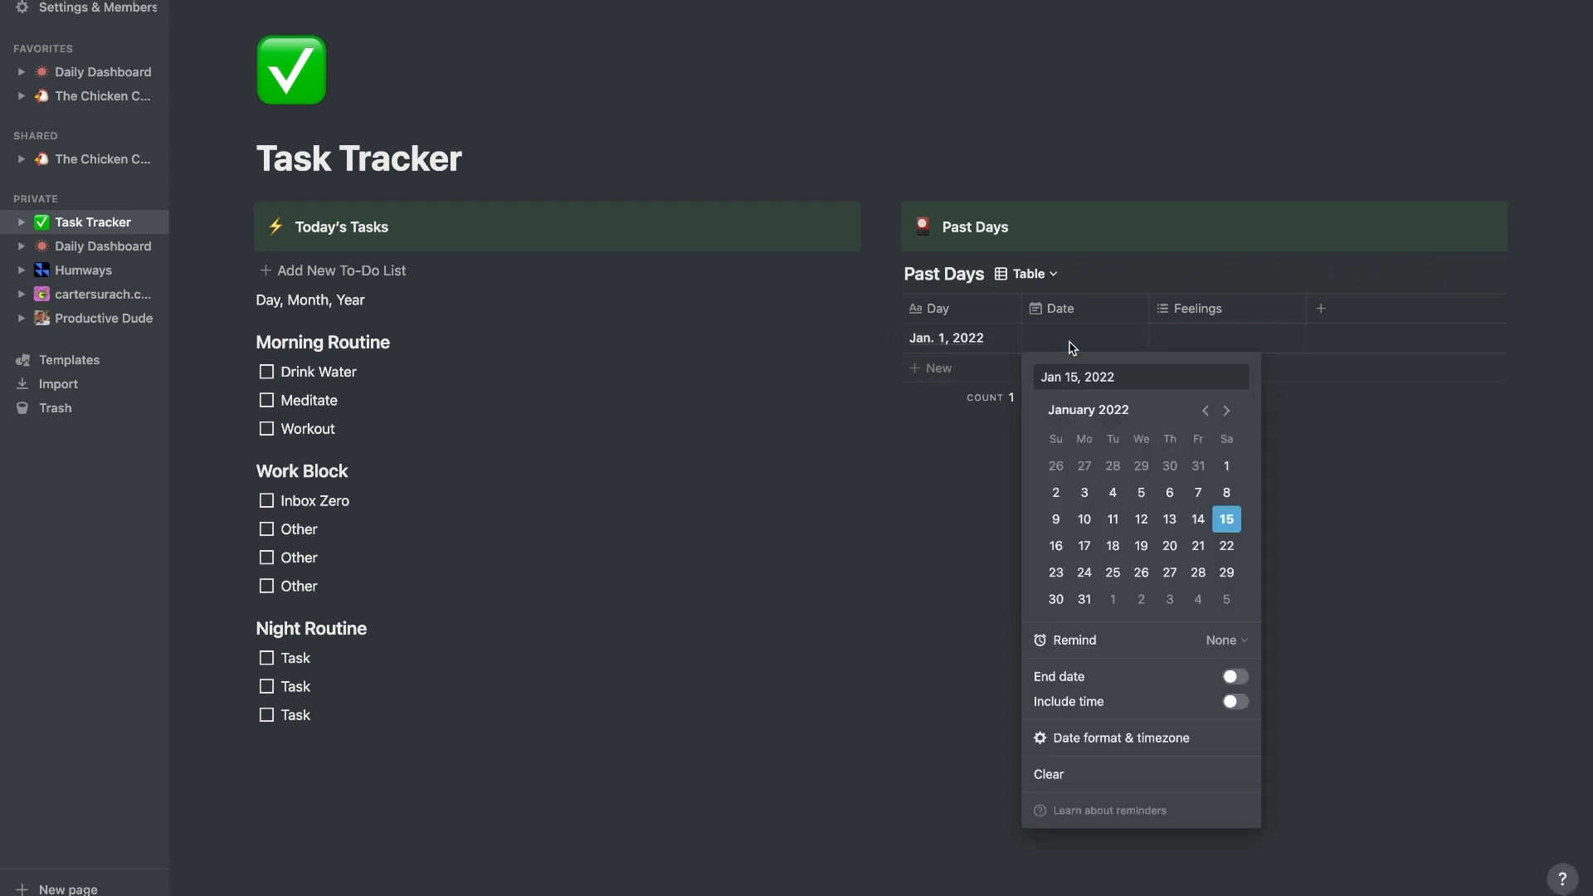
left_click(1226, 465)
left_click(978, 492)
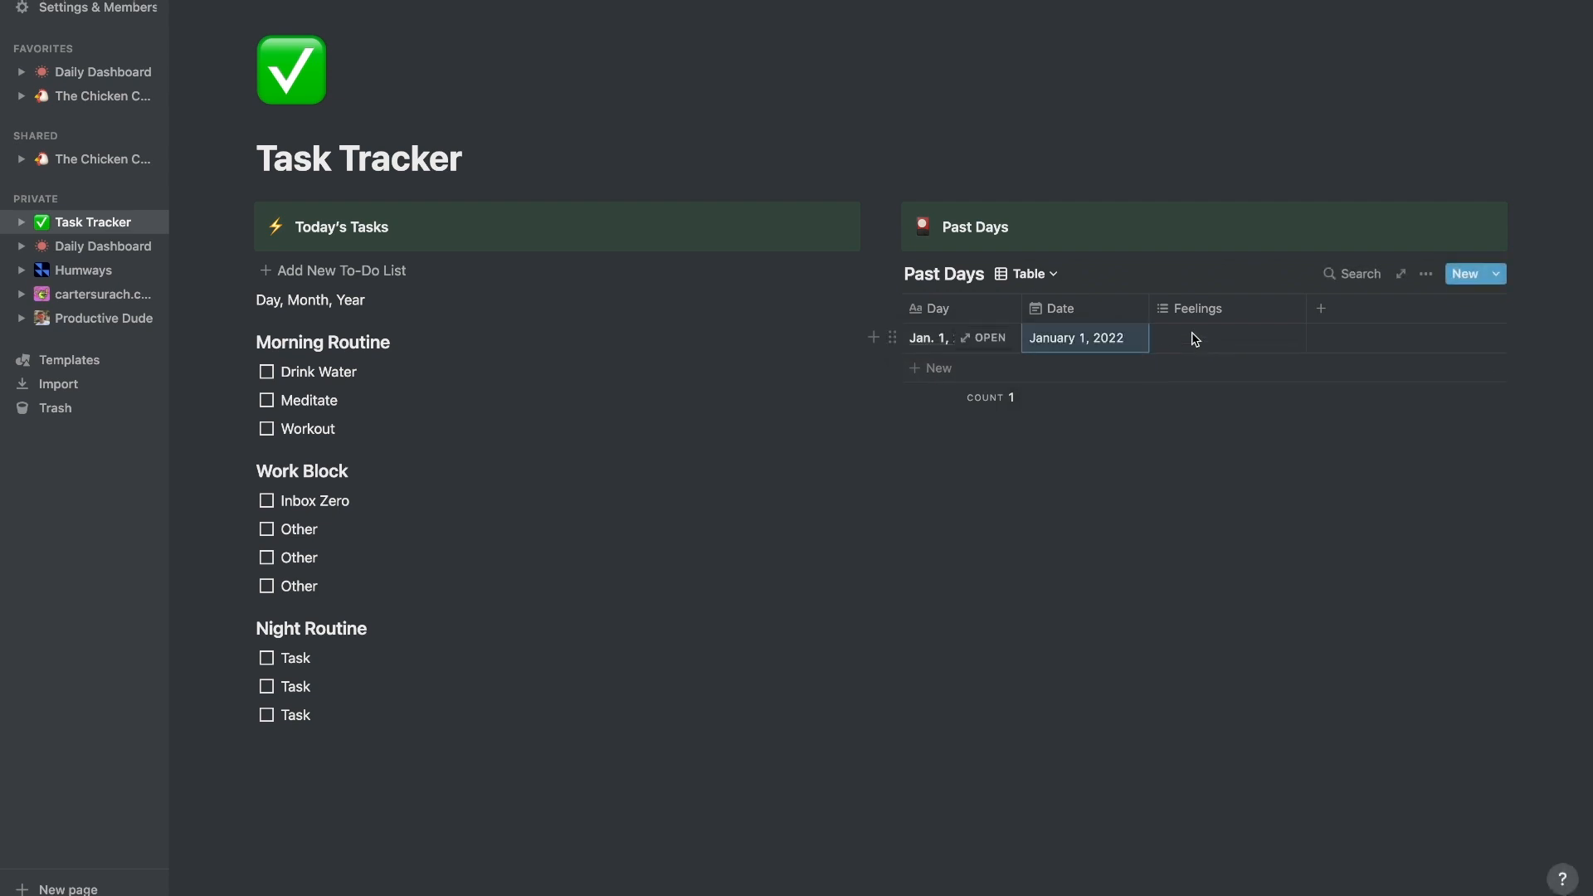
left_click_drag(1148, 309, 1137, 308)
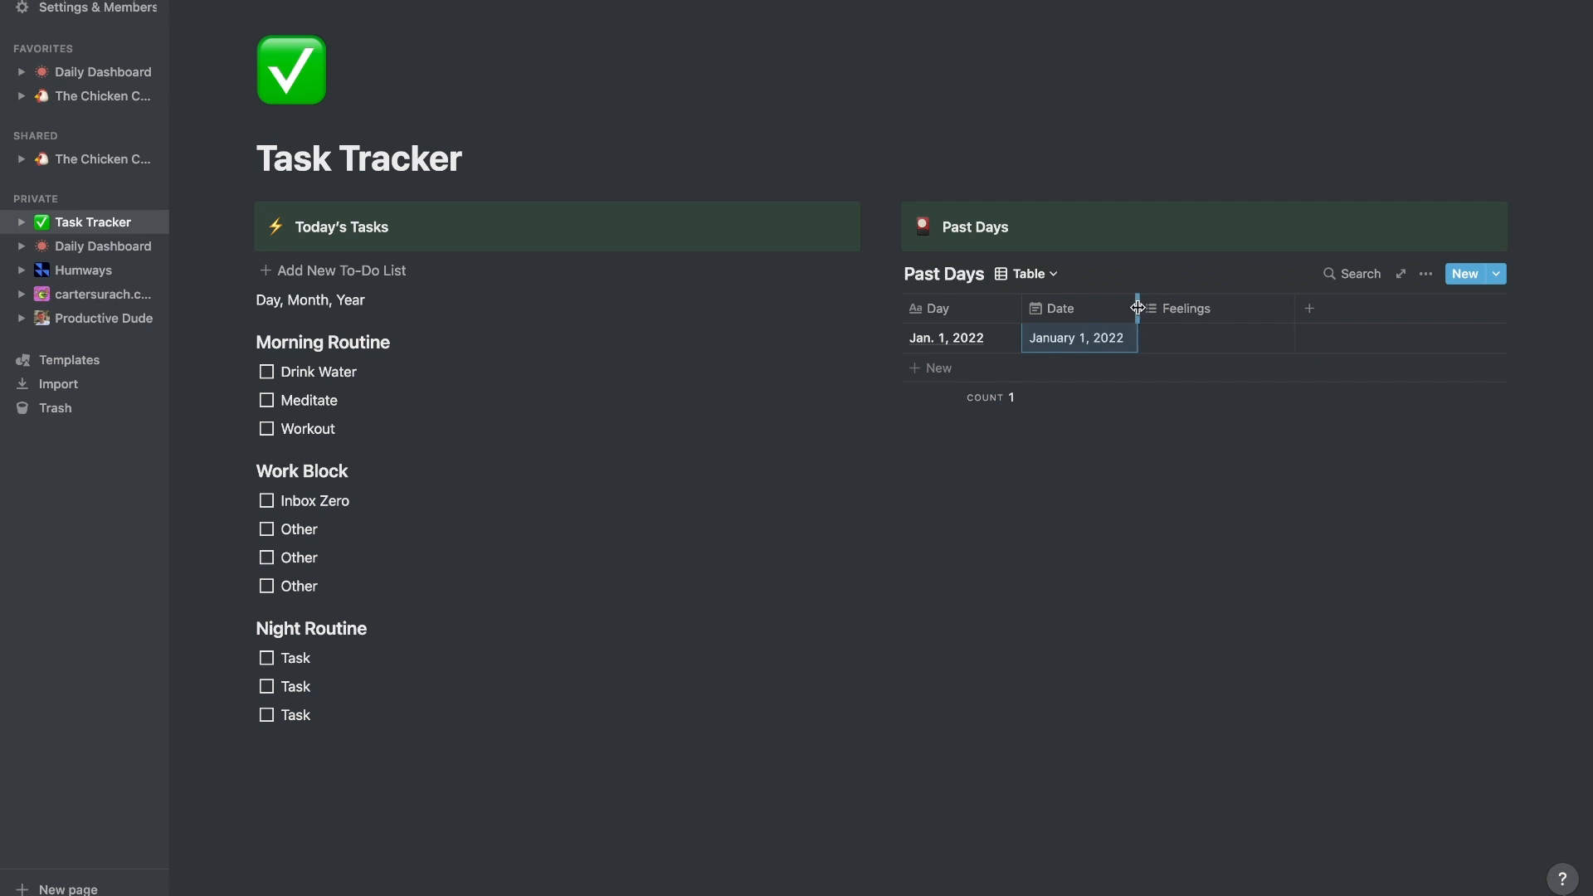
- Create the Feelings options Happy and Grateful and assign both to the Jan. 1, 2022 entry
left_click(1199, 338)
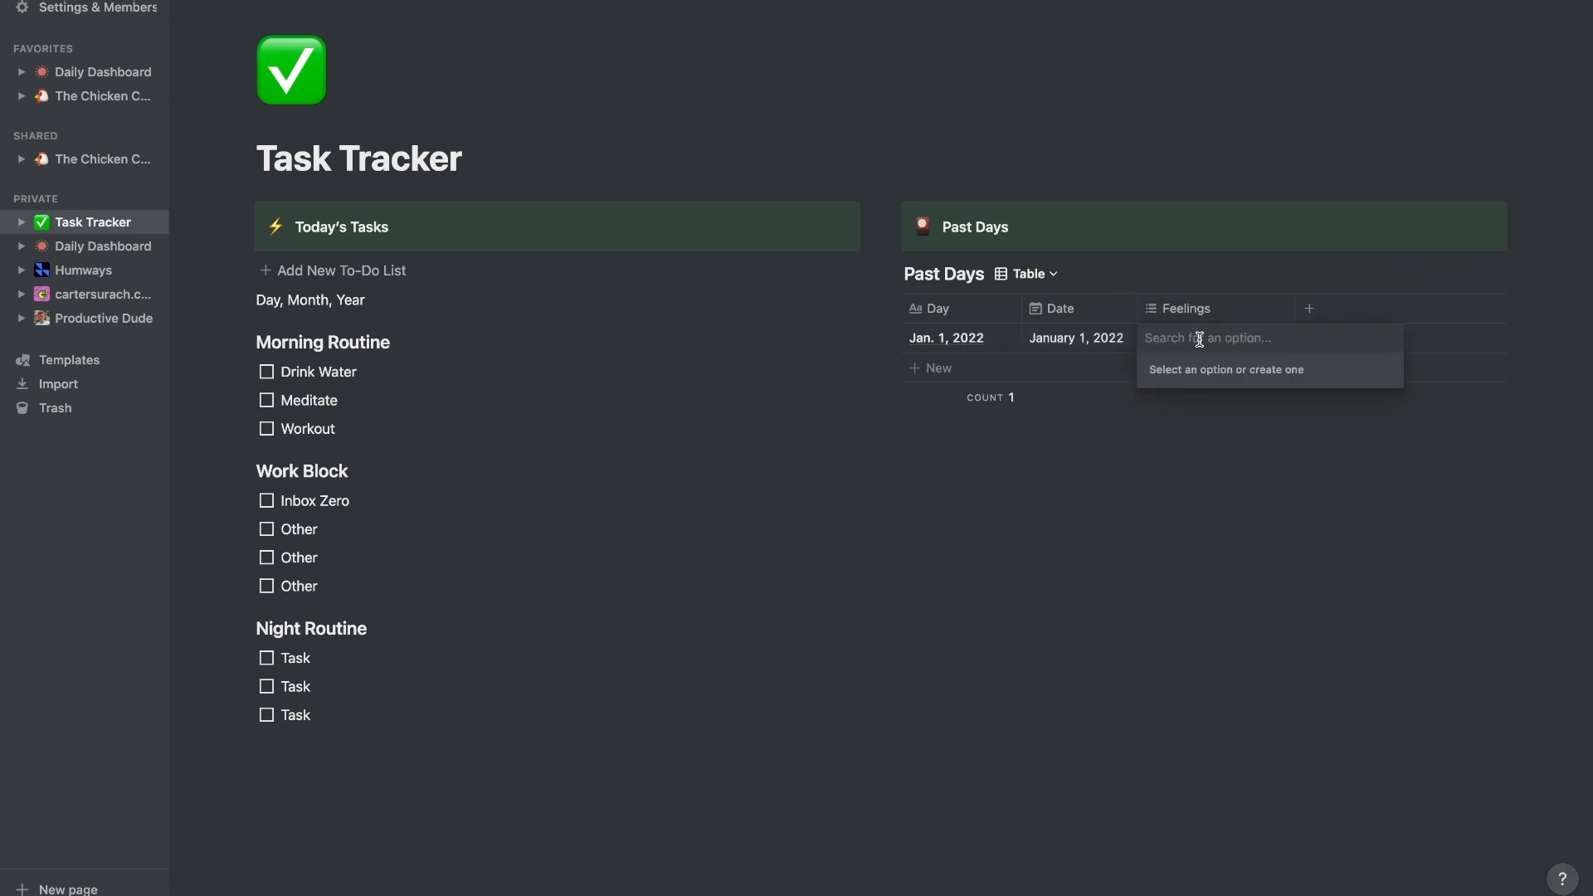
type("Happy")
key("Return")
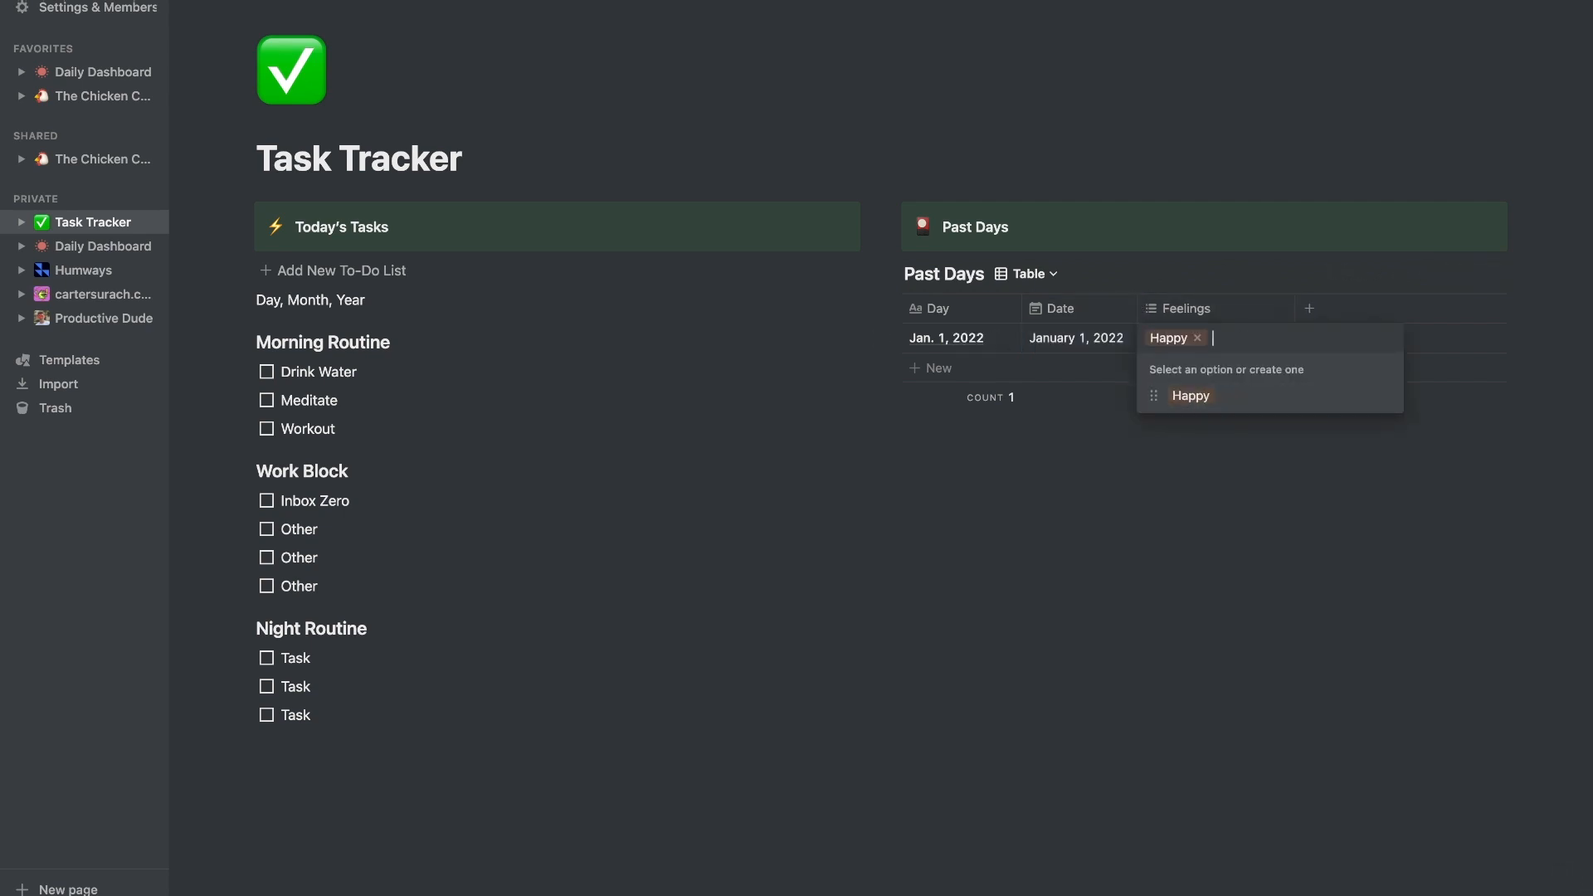
type("Grate")
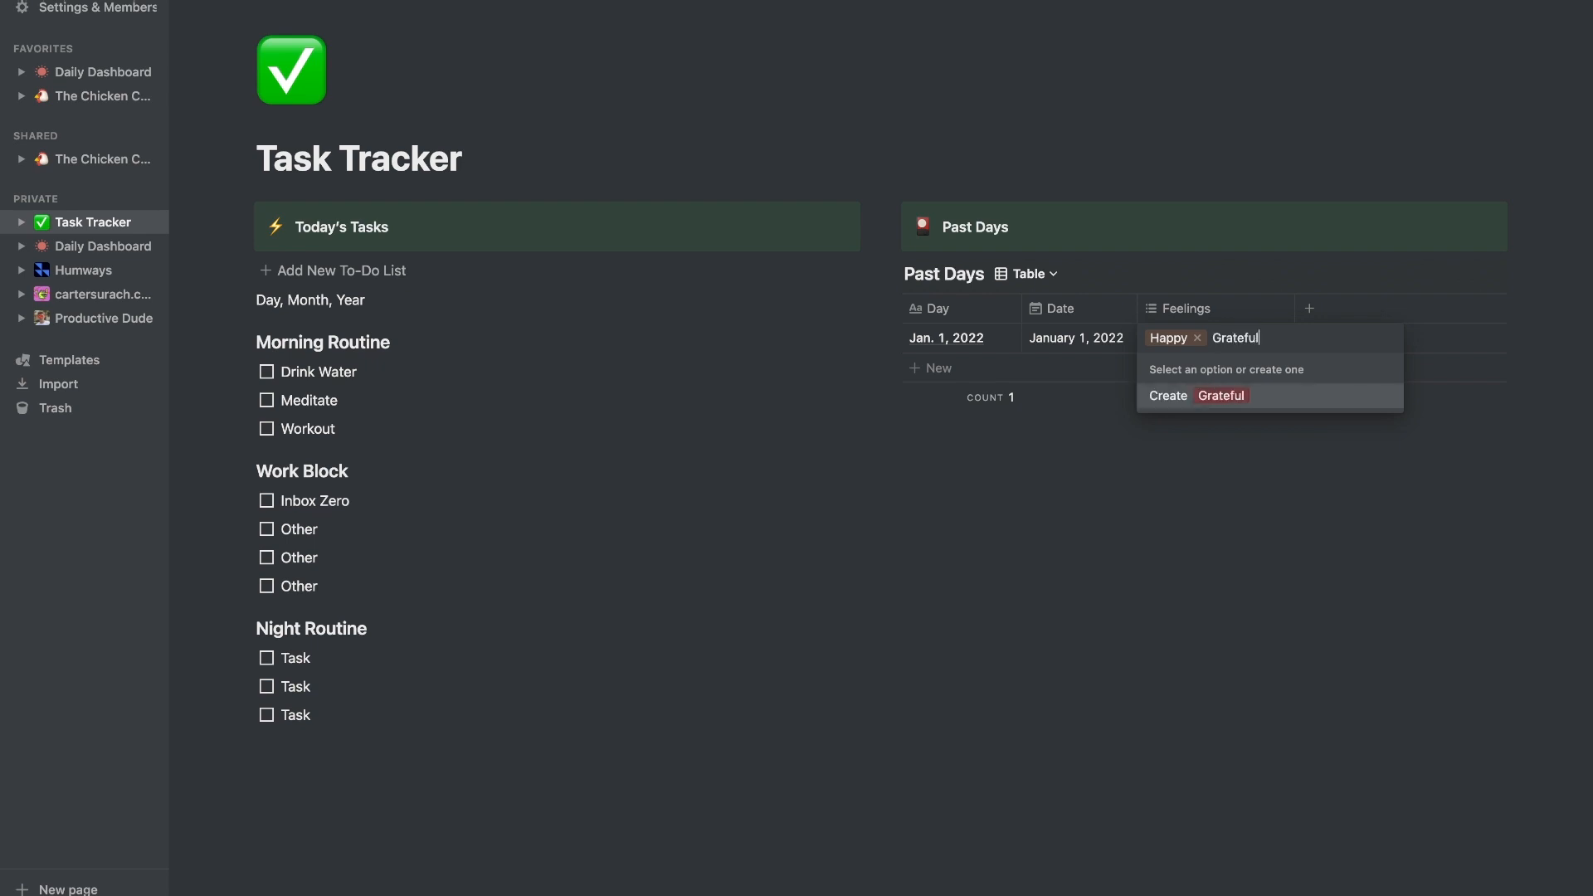
type("ful")
key("Return")
key("Escape")
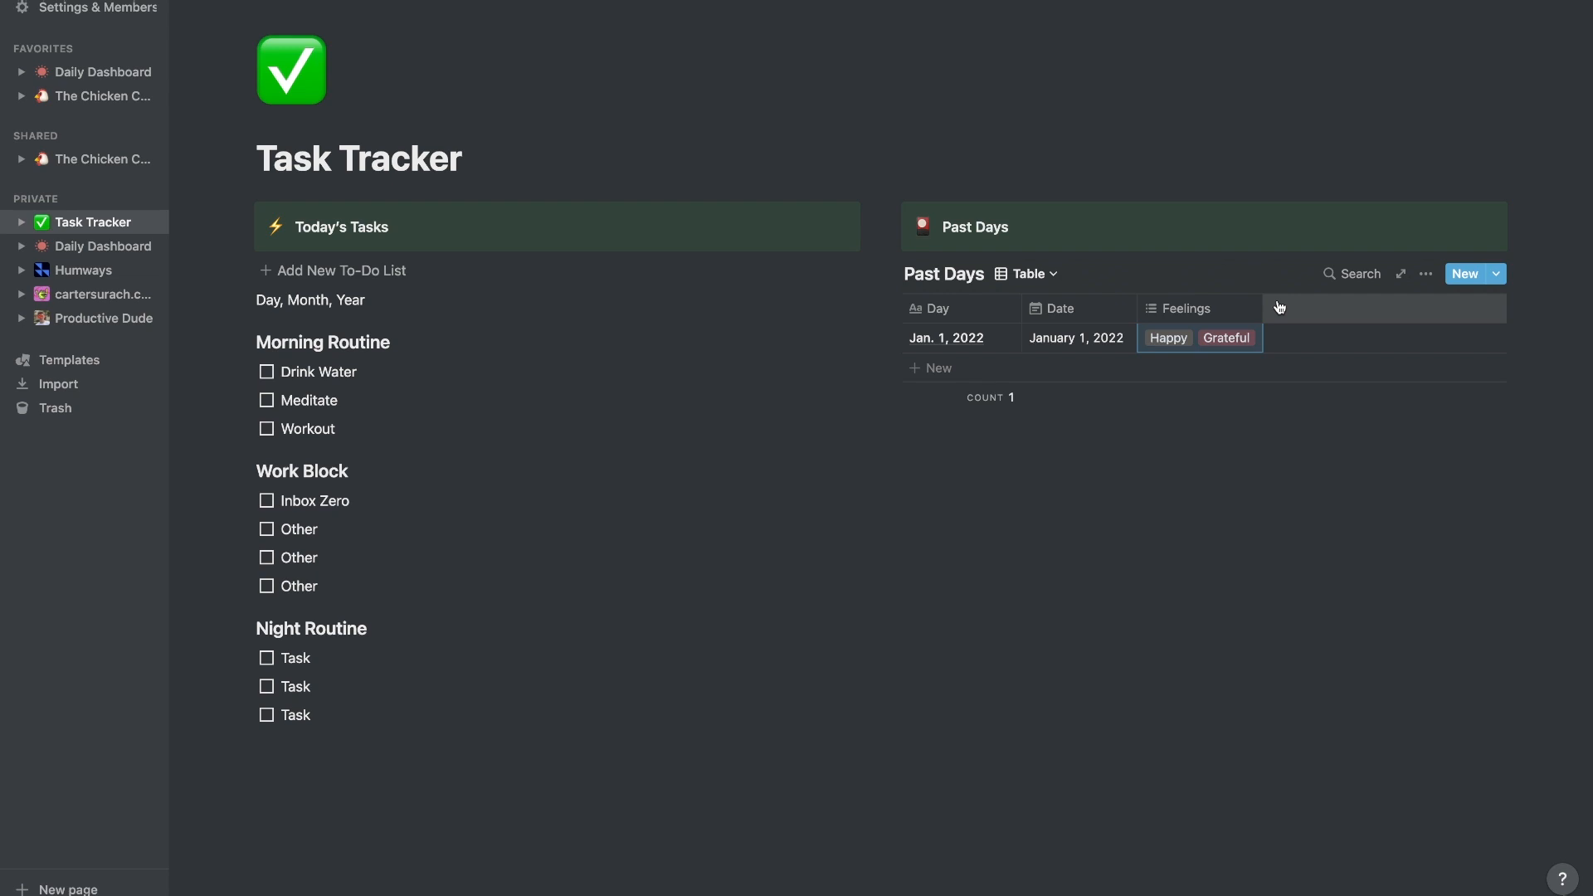
- Add a Number property named Minutes Meditated to the Past Days table
left_click(1279, 308)
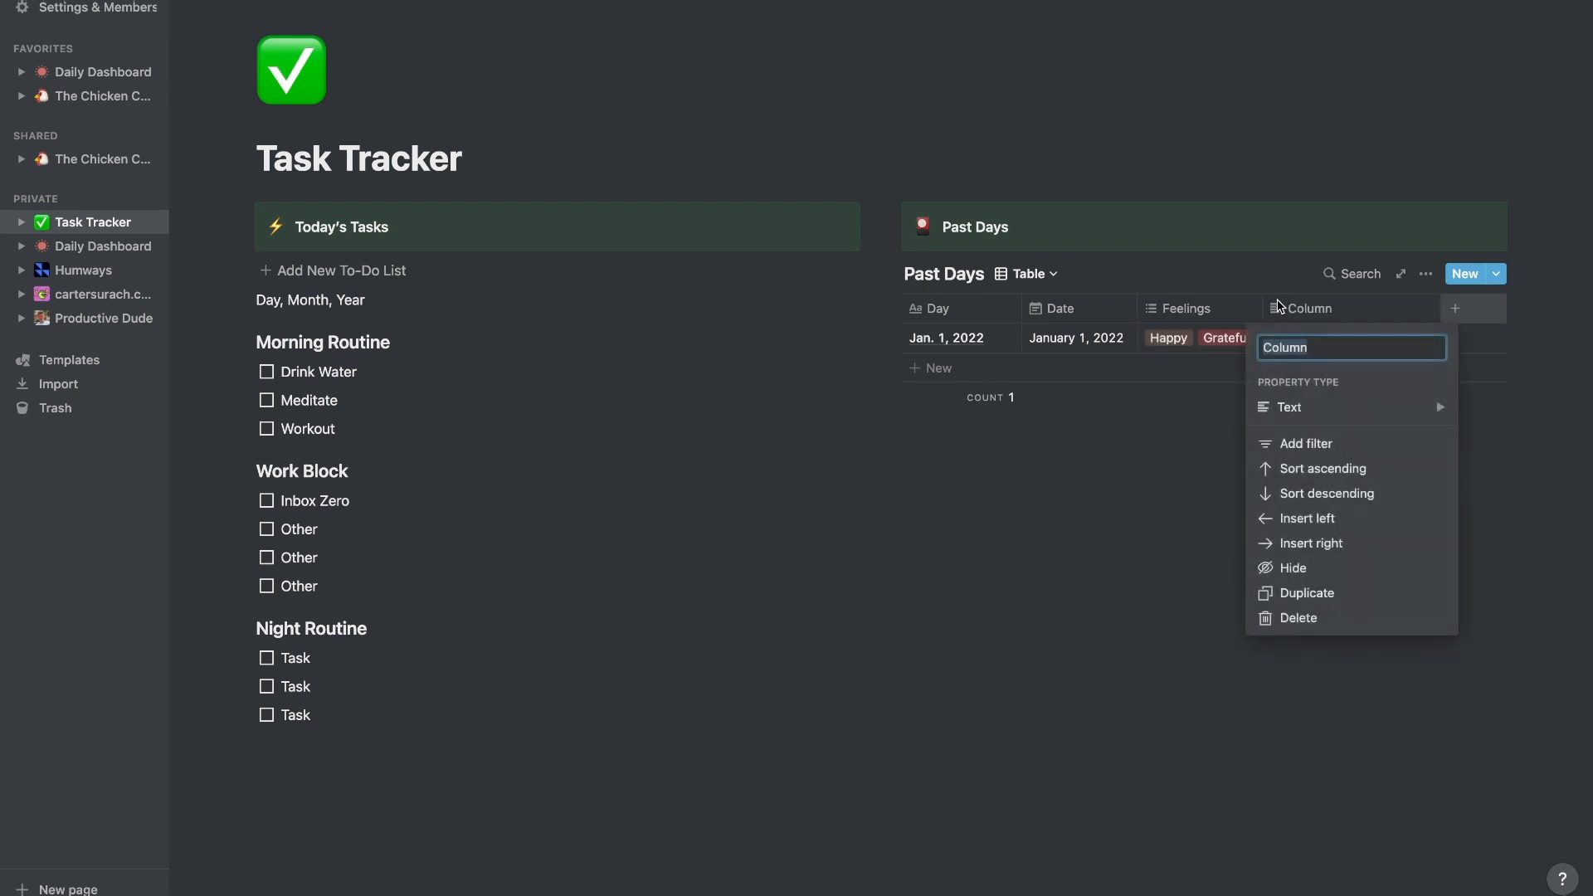
mouse_move(1360, 407)
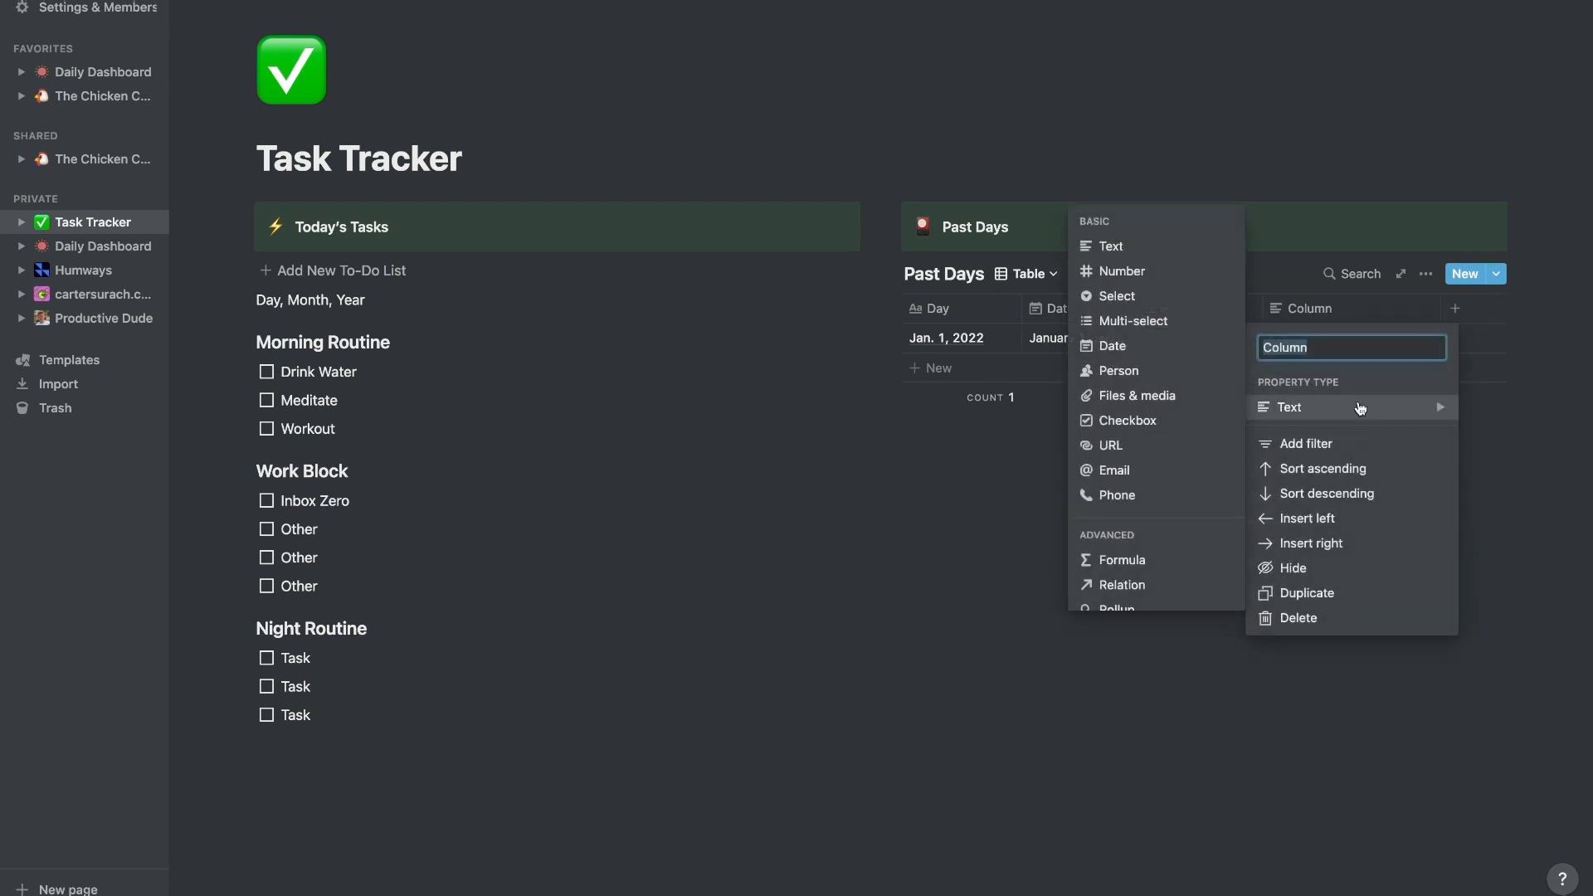
left_click(1159, 270)
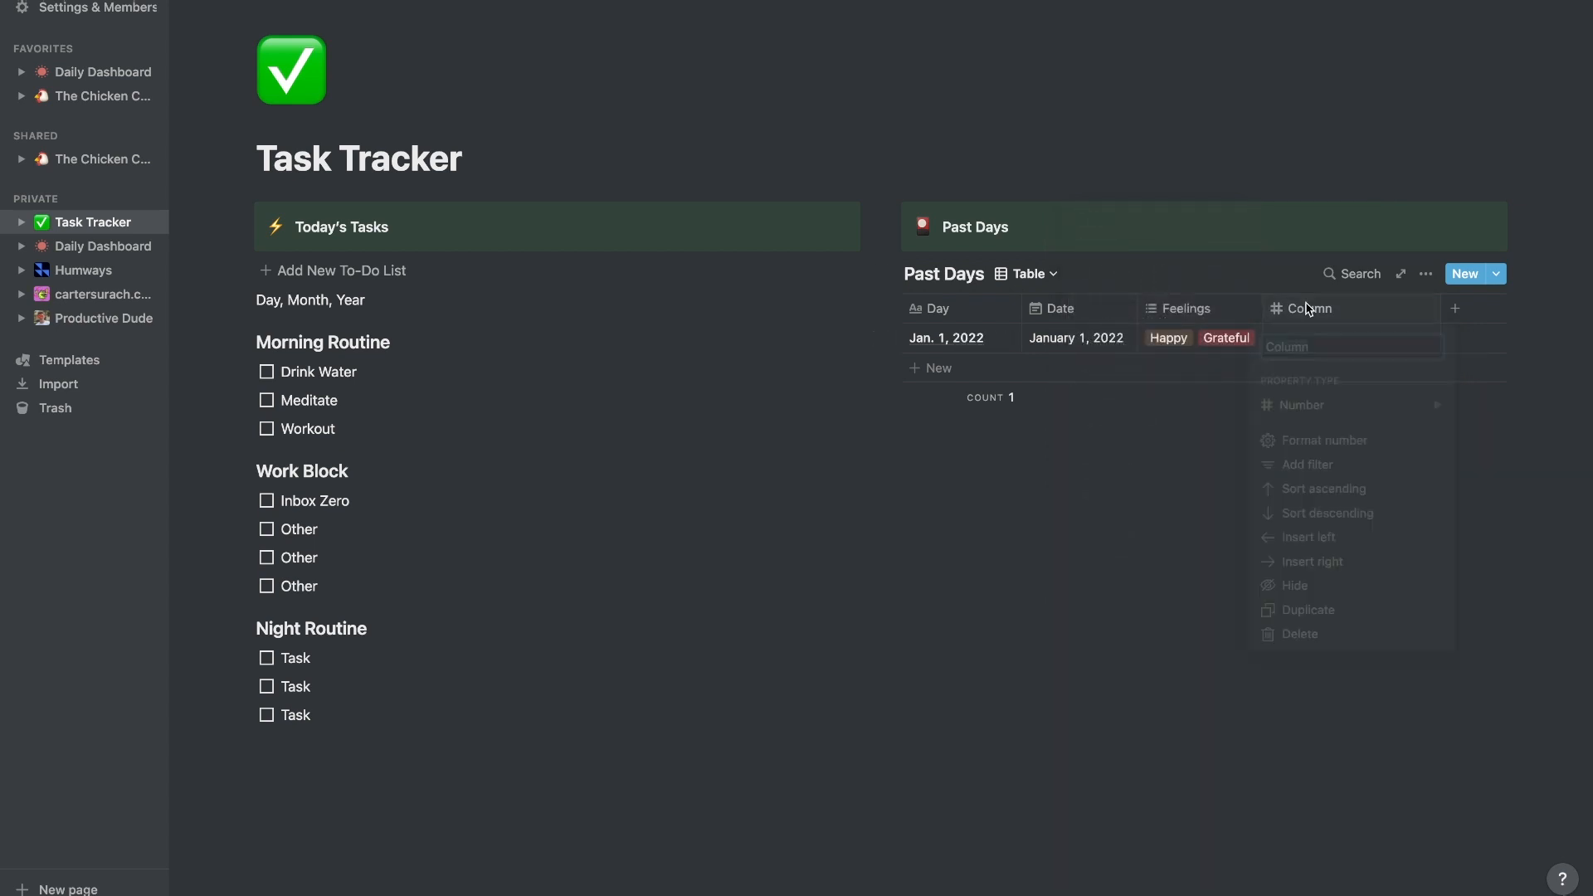
left_click(1307, 309)
type("Moin")
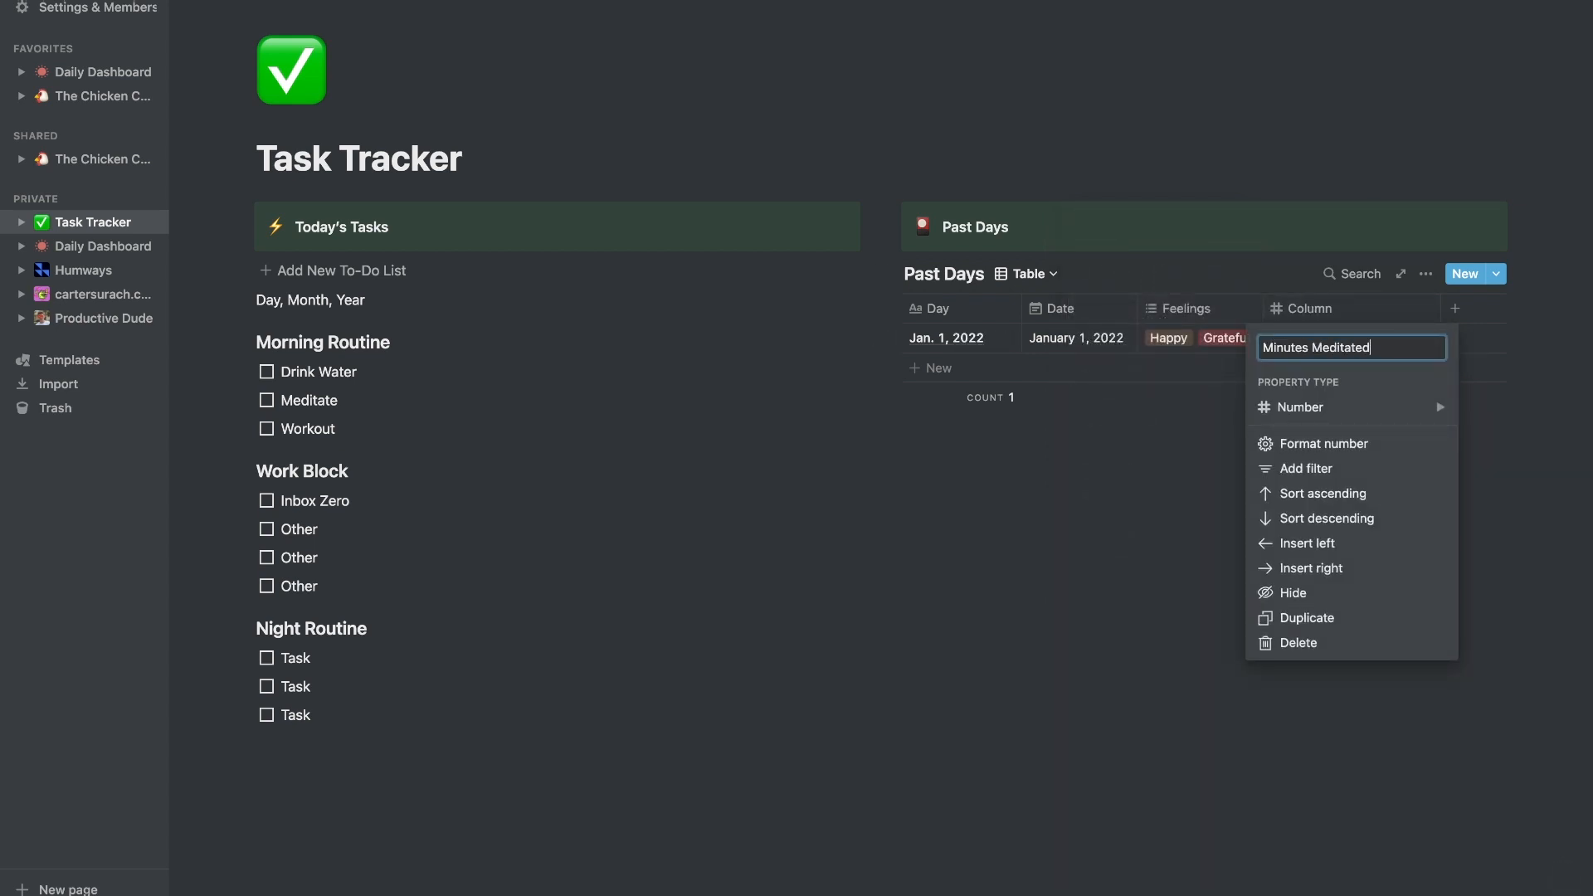
key("Return")
- Enter 10 as Minutes Meditated for the Jan. 1, 2022 entry and narrow that column
left_click(1298, 334)
type("10")
key("Escape")
left_click_drag(1440, 306, 1405, 305)
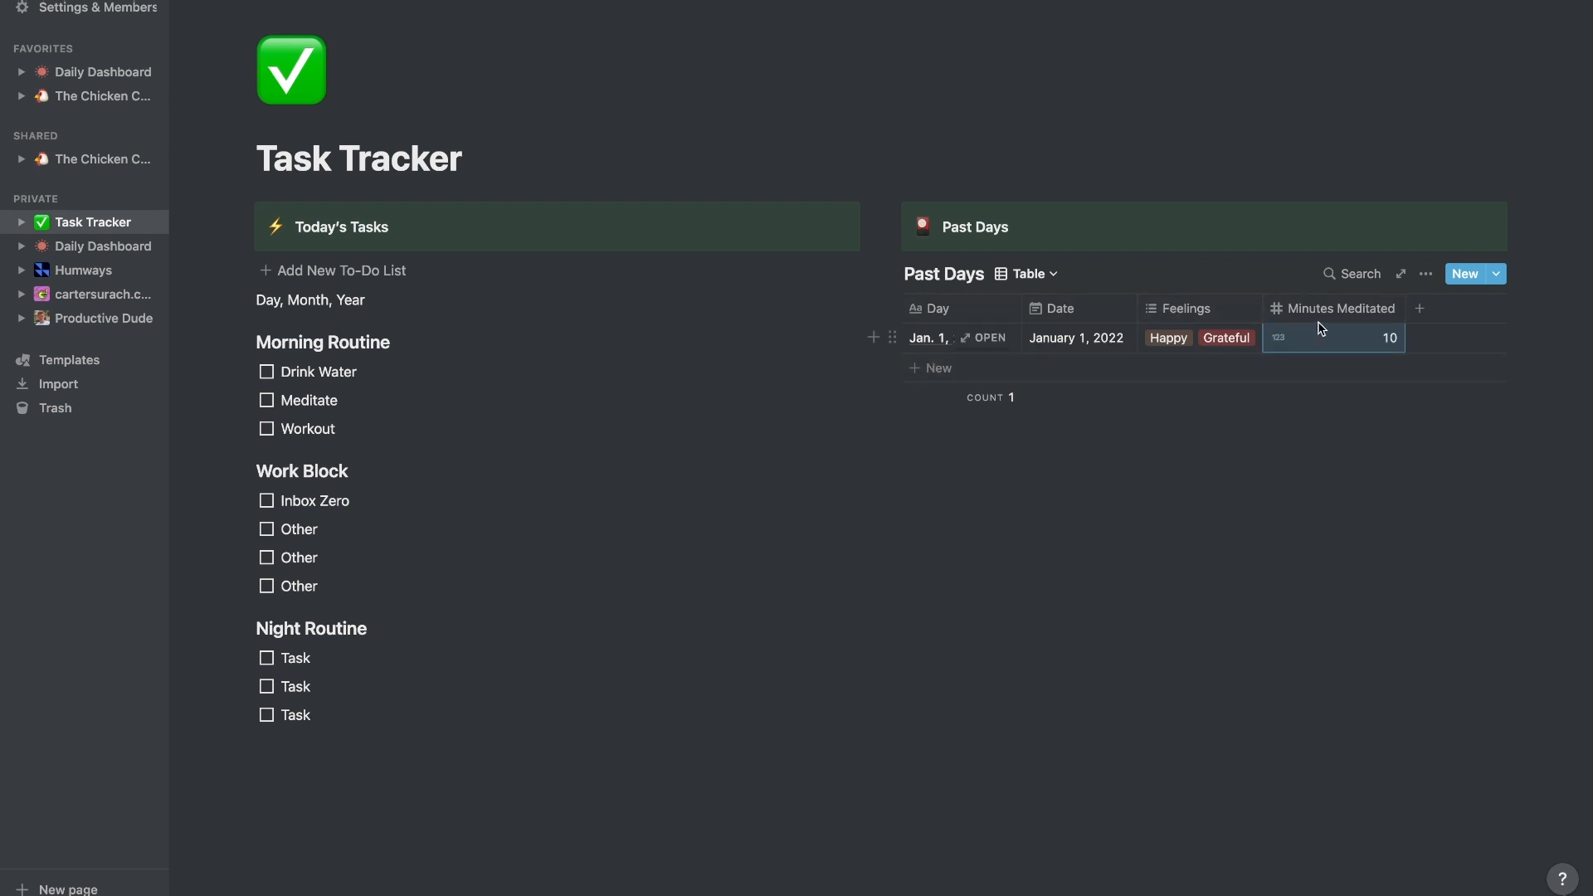
- Add a Select property named Rating to the Past Days table
left_click(1421, 310)
mouse_move(1454, 417)
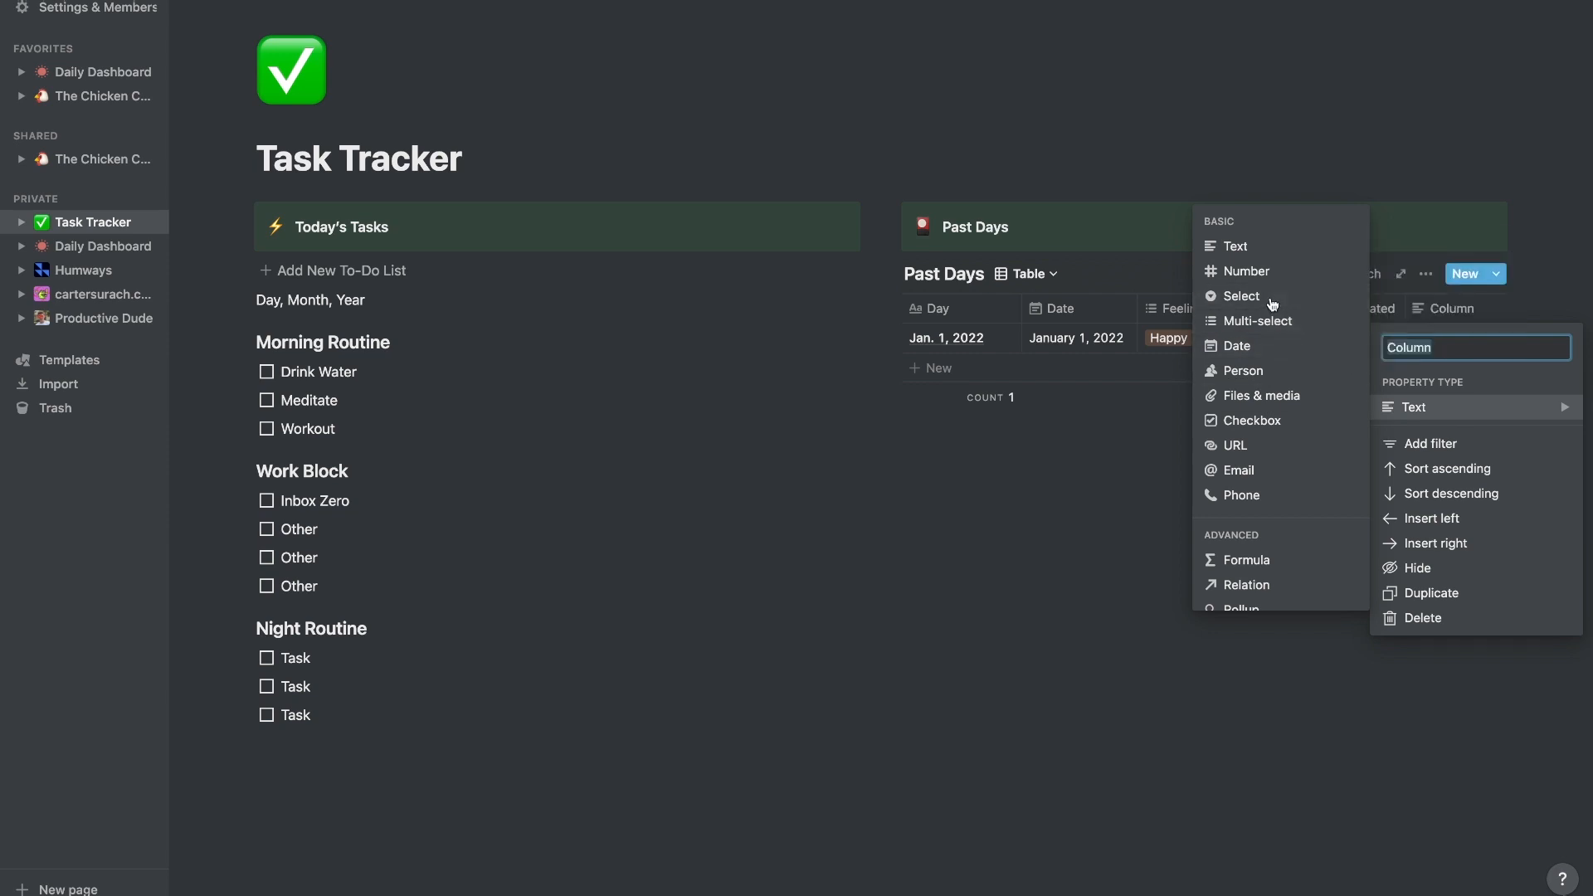
left_click(1243, 297)
left_click(1457, 310)
type("Rating")
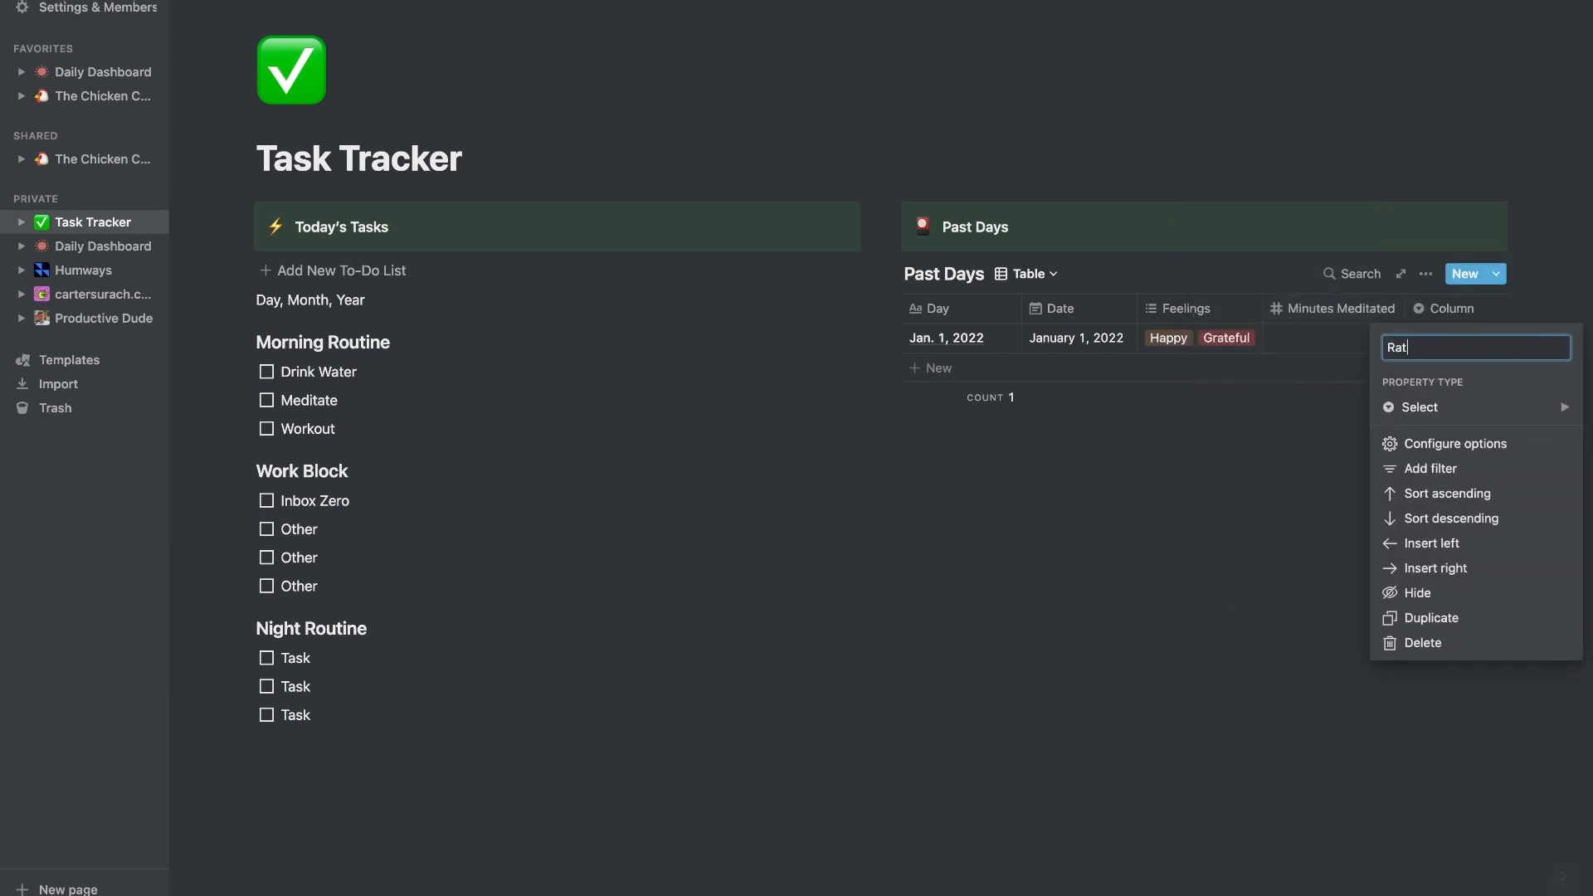
key("Return")
- Create the Rating options 1, 2, 3, 4 and 5, leaving 5 assigned to the Jan. 1, 2022 entry
left_click(1441, 334)
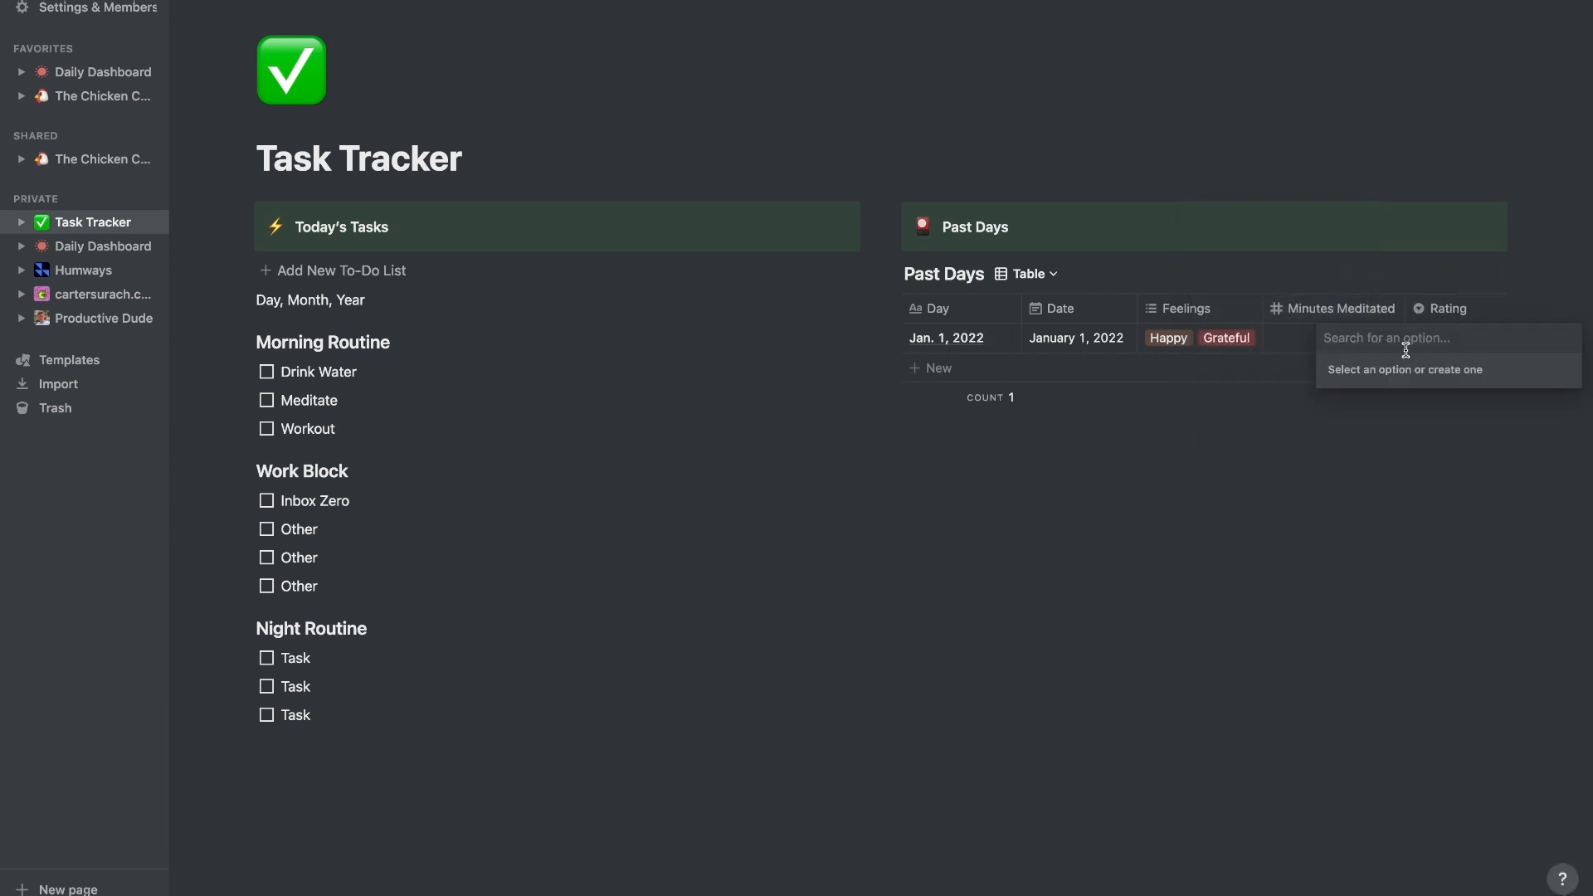
type("1")
key("Return")
left_click(1457, 347)
type("2")
key("Return")
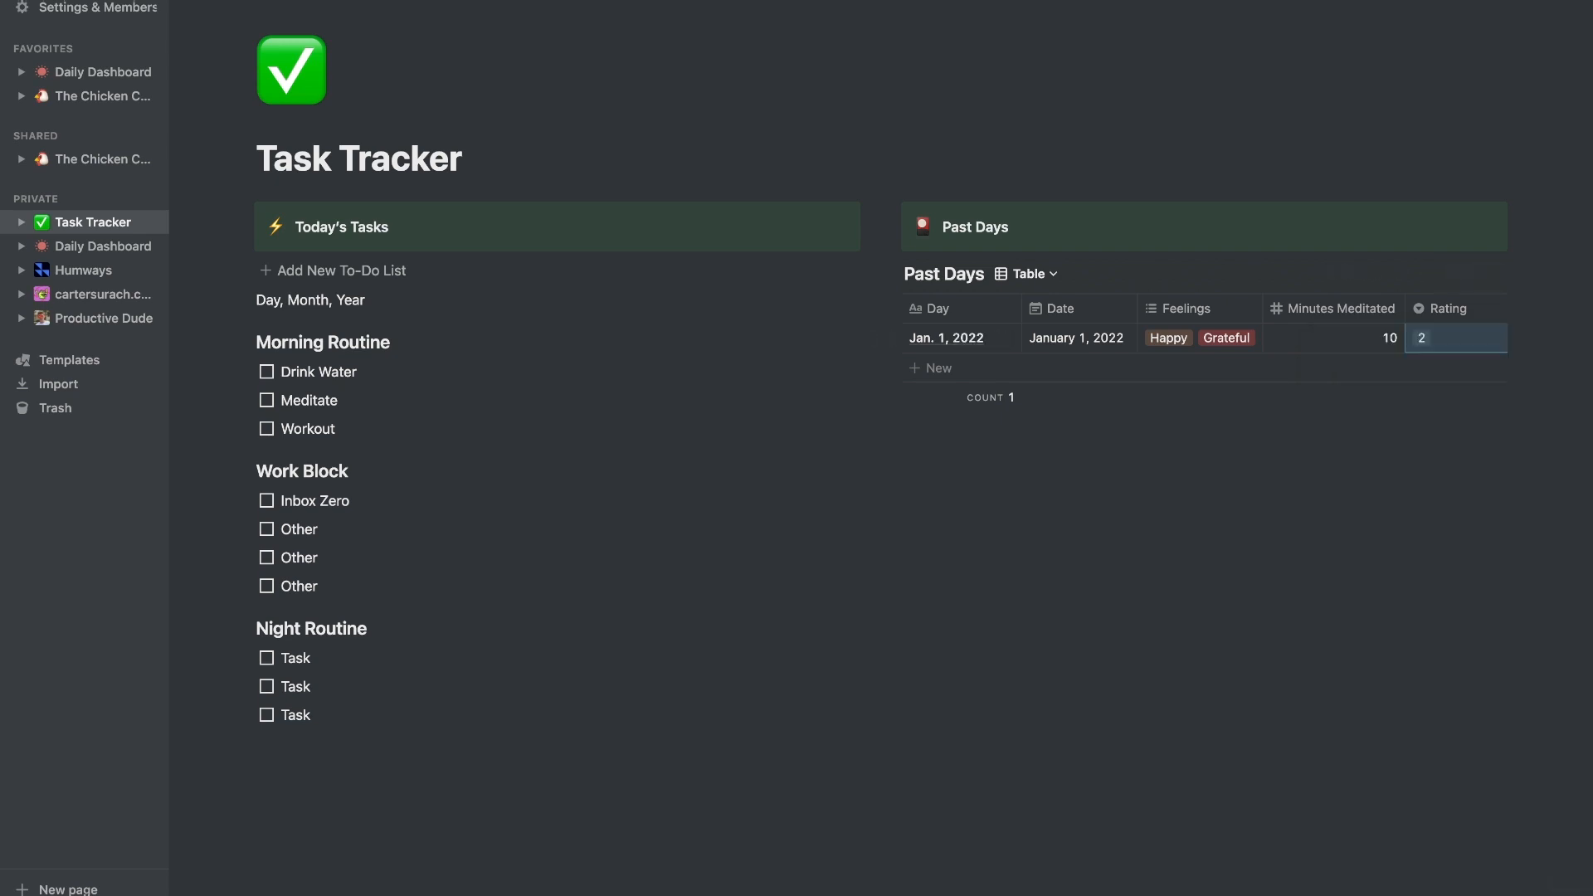
left_click(1458, 349)
type("3")
key("Return")
left_click(1458, 346)
type("4")
key("Return")
left_click(1458, 347)
type("5")
key("Return")
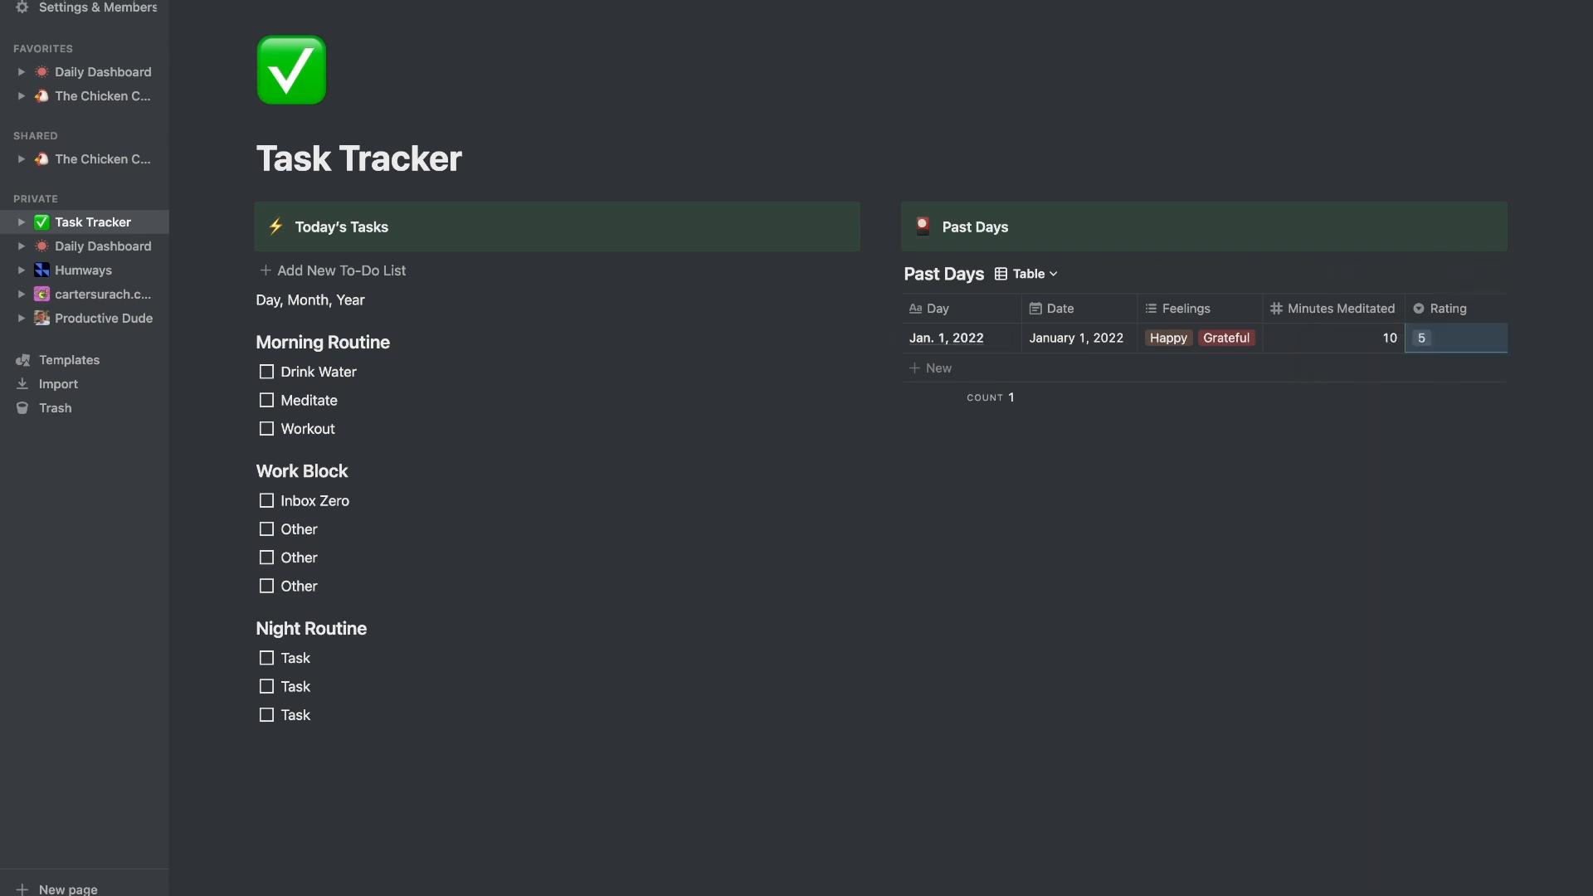
- Keep Rating option 1 red, and color option 2 orange and option 3 yellow
left_click(1450, 342)
left_click(1564, 396)
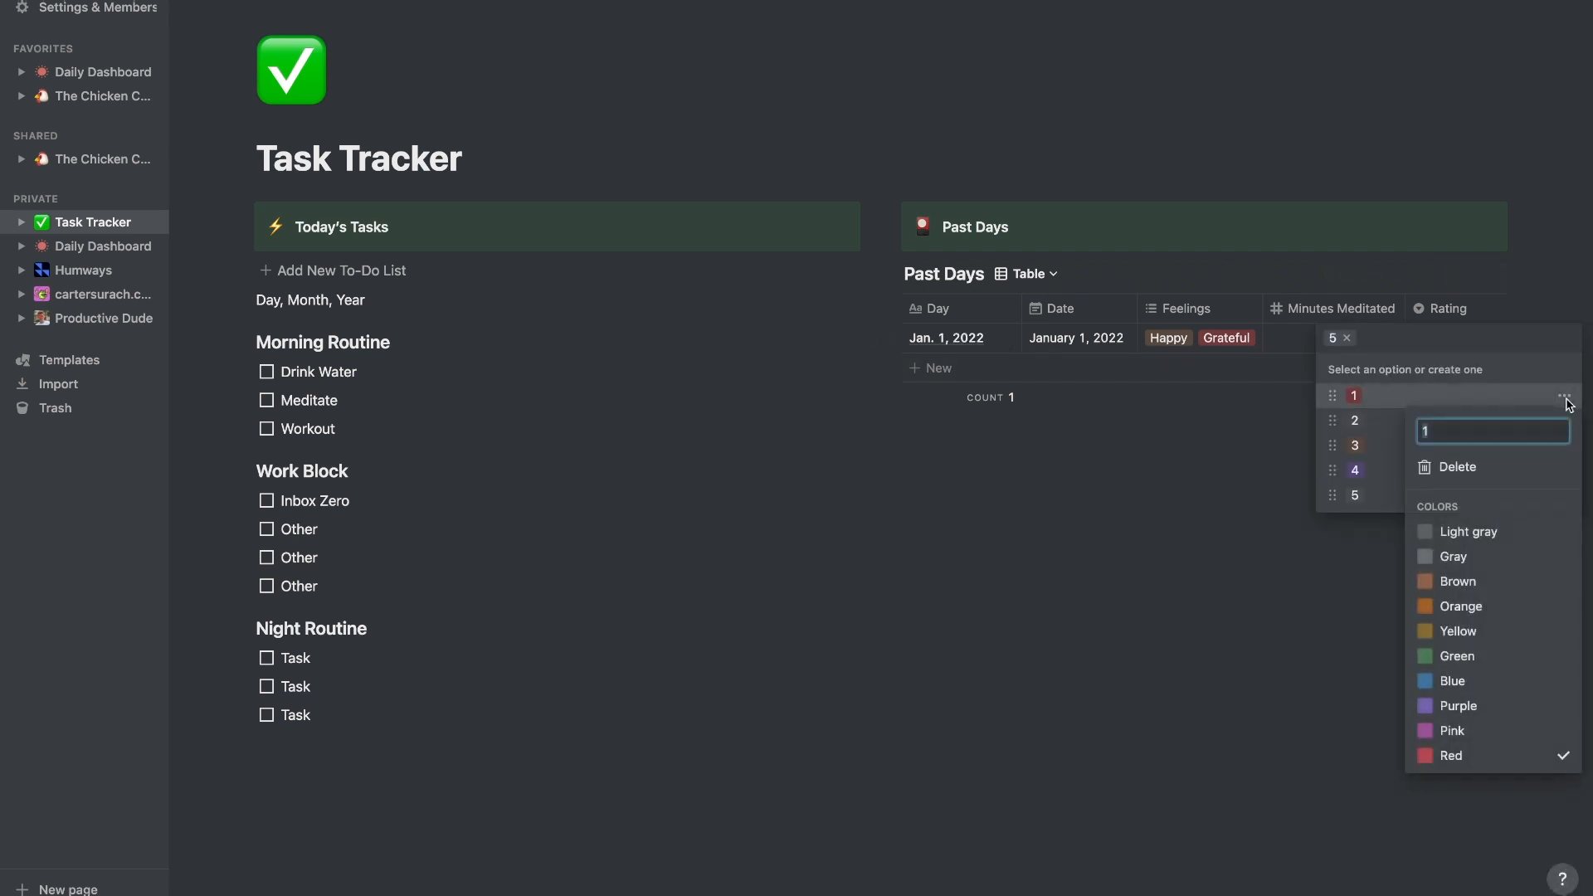
left_click(1393, 419)
left_click(1563, 421)
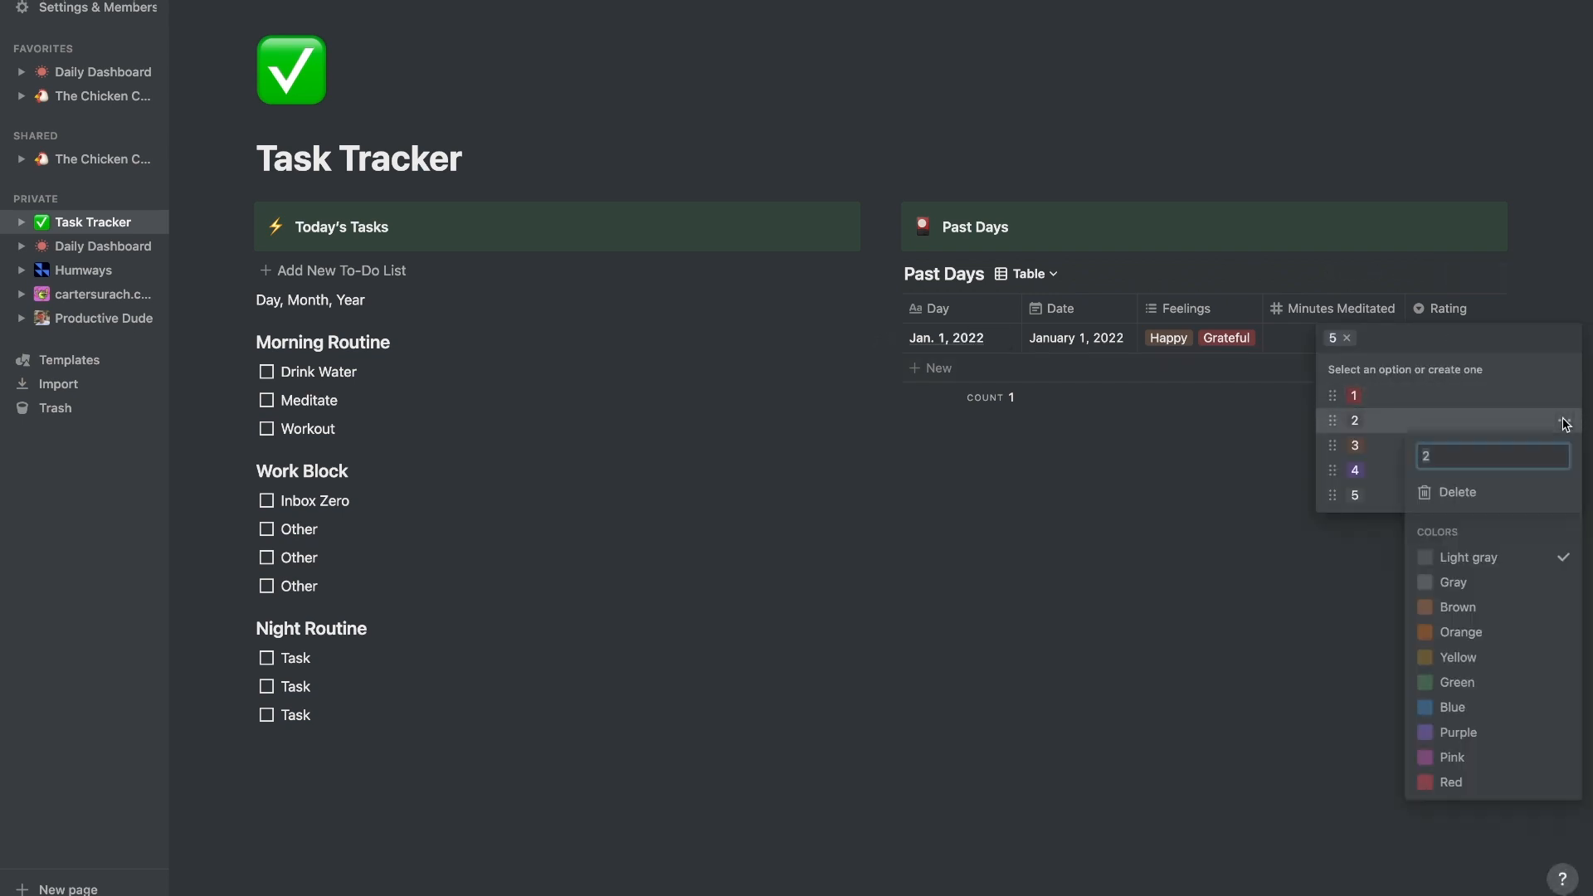
left_click(1460, 631)
key("Escape")
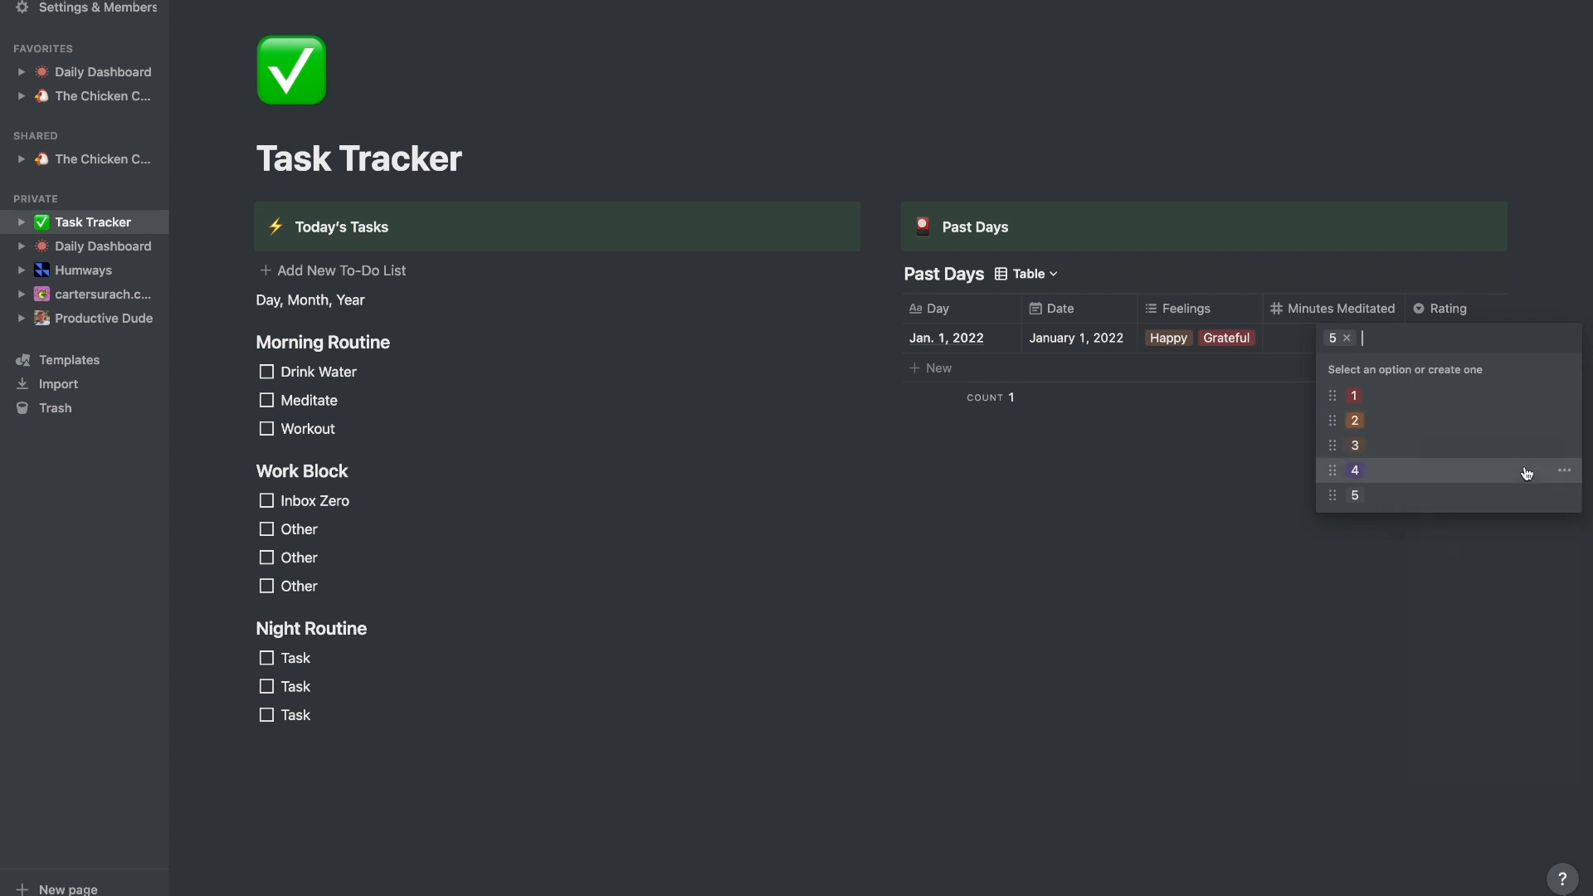
left_click(1566, 448)
left_click(1457, 681)
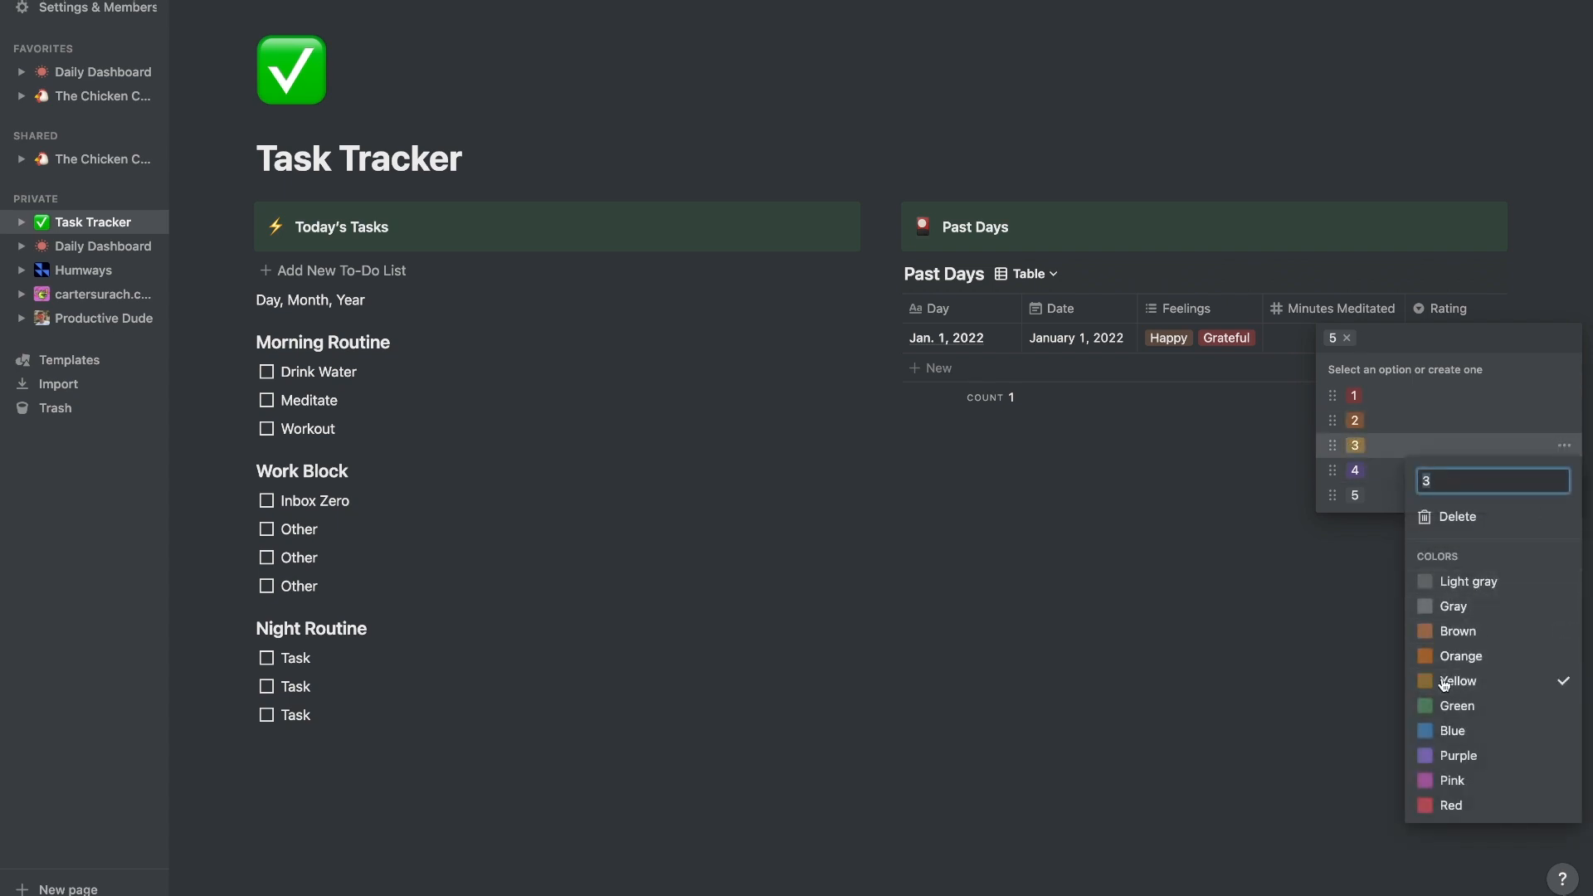
- Color Rating option 4 blue and option 5 green, and move the Rating column before Minutes Meditated
left_click(1564, 470)
left_click(1452, 755)
key("Escape")
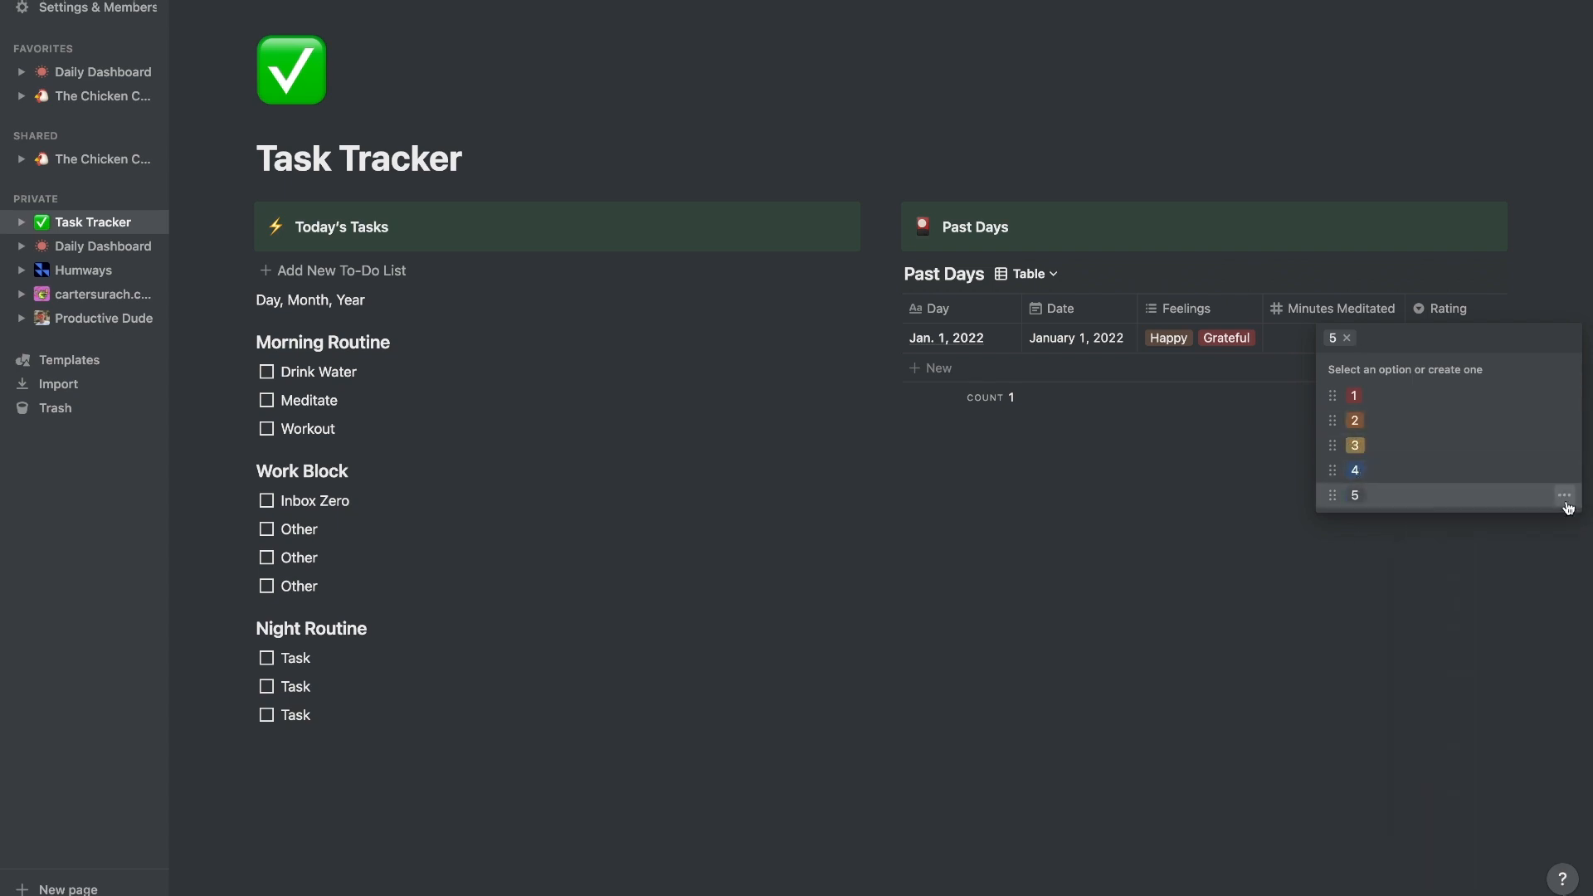
left_click(1564, 495)
left_click(1456, 755)
key("Escape")
key("Escape")
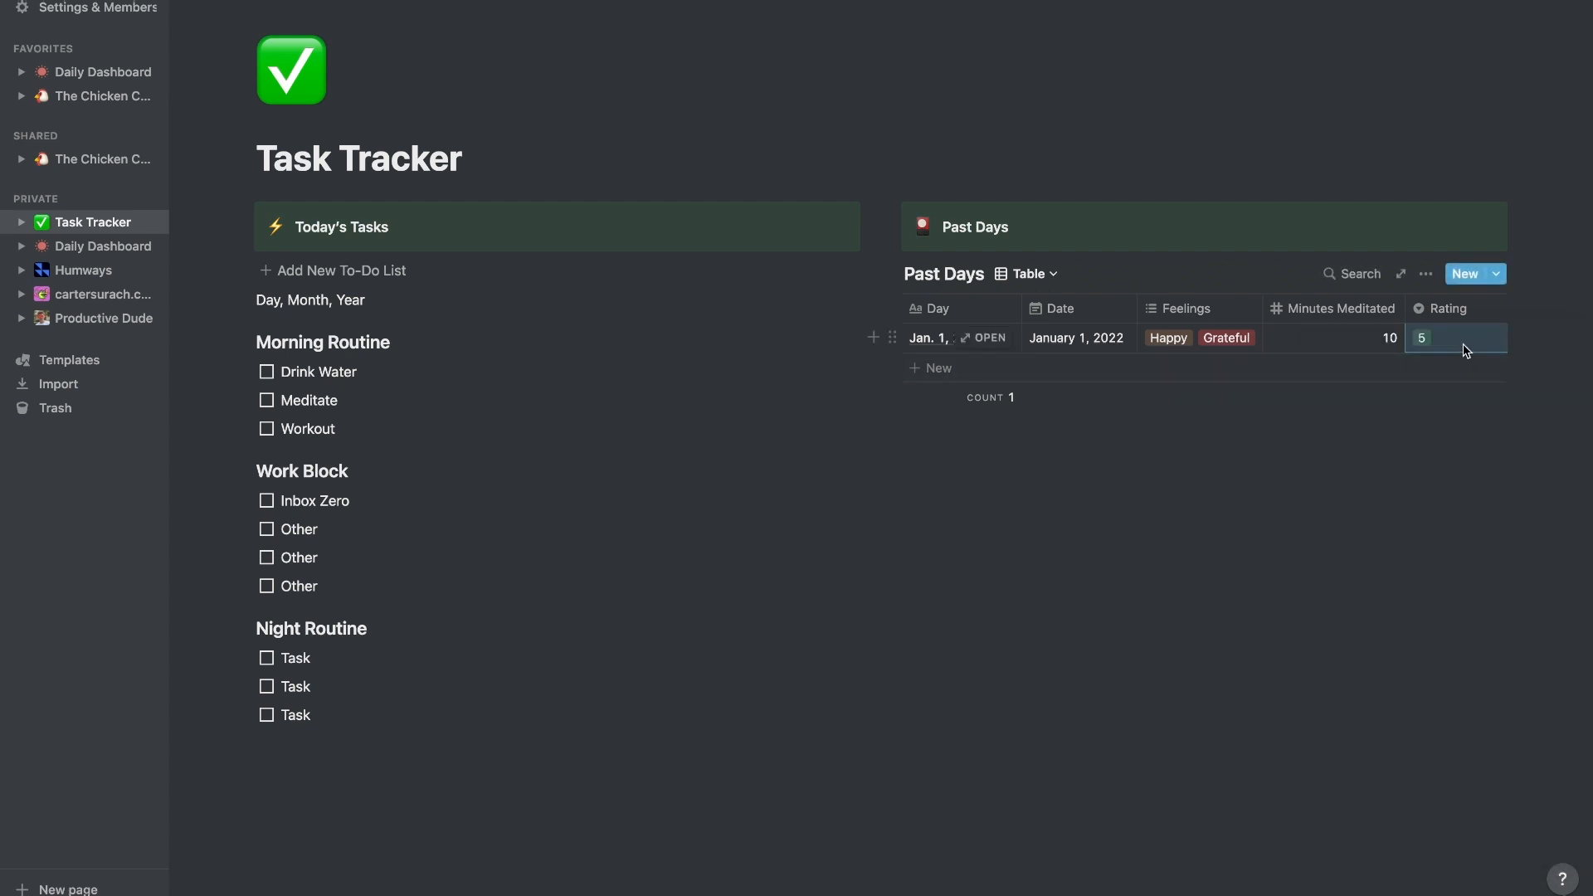
left_click(1462, 344)
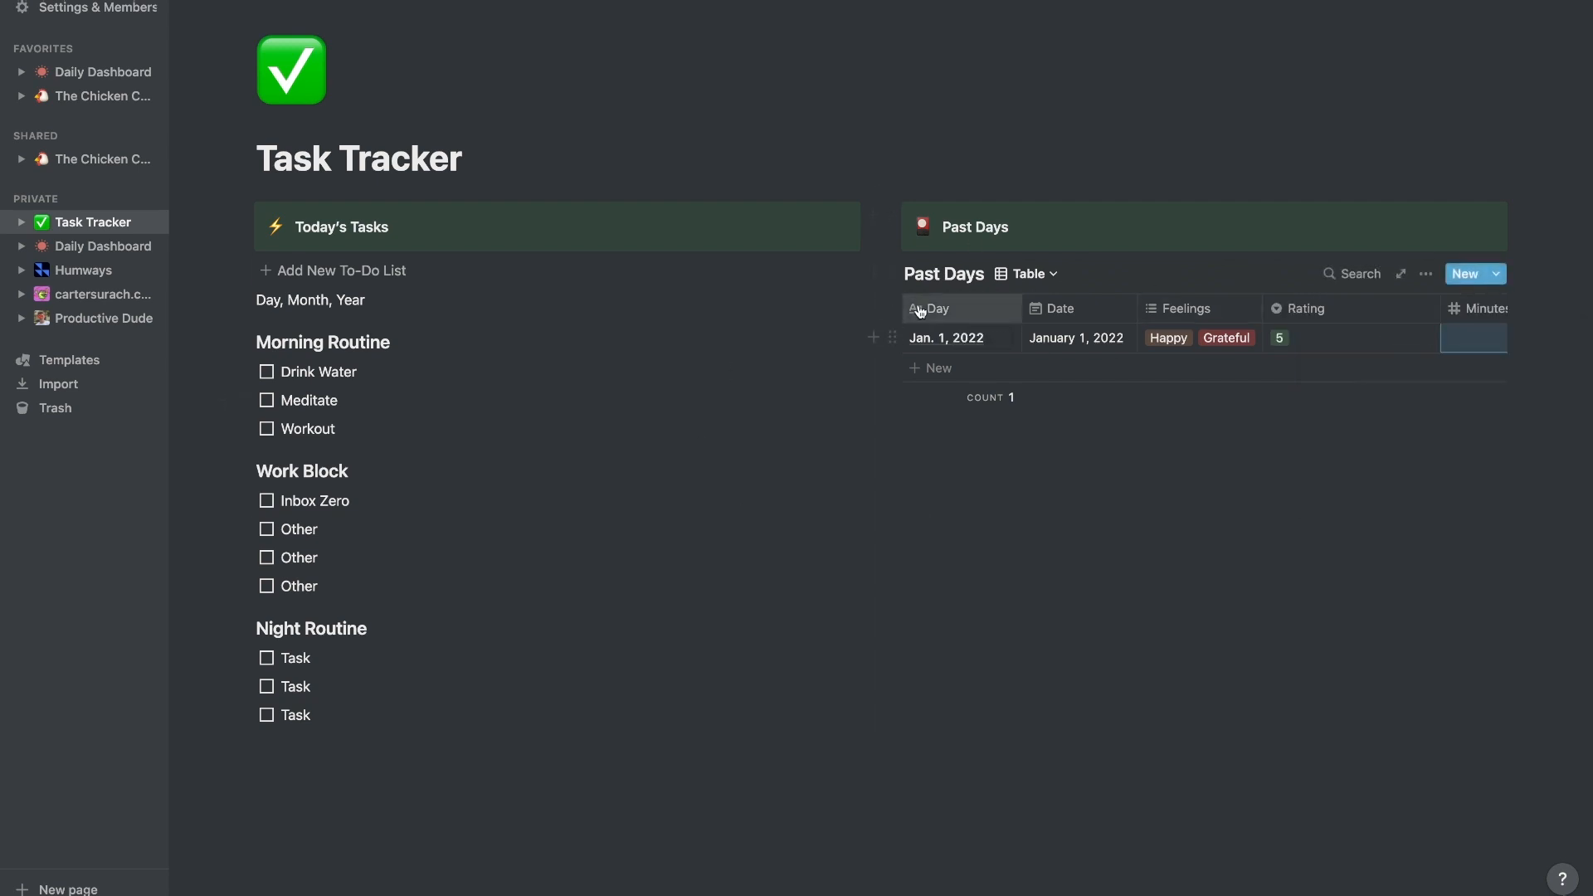
- Replace the "Day, Month, Year" placeholder above the to-do list with "Jan. 1, 2022"
double_click(278, 299)
type("Jan")
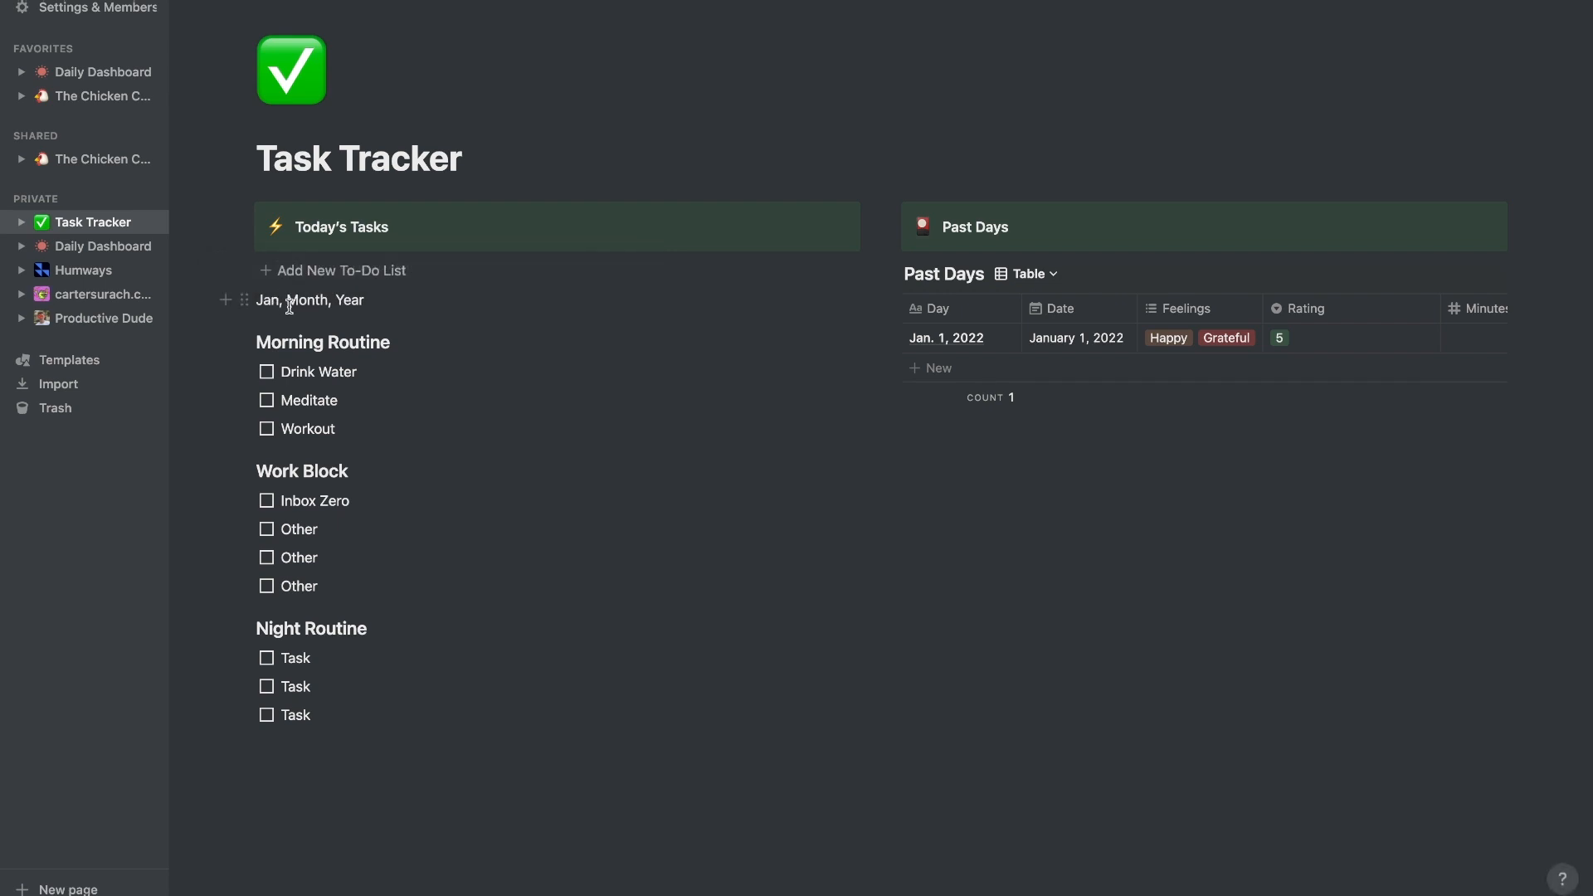
type(" 1")
key("alt+Delete")
key("Delete")
key("alt+Delete")
type("2022")
type(",")
left_click(281, 300)
type(".")
left_click_drag(335, 304, 229, 306)
left_click(448, 431)
- Check off all Morning Routine items, Inbox Zero, the first two Other items, and the first two Night Routine tasks
left_click(266, 372)
left_click(267, 400)
left_click(266, 428)
left_click(266, 501)
left_click(266, 529)
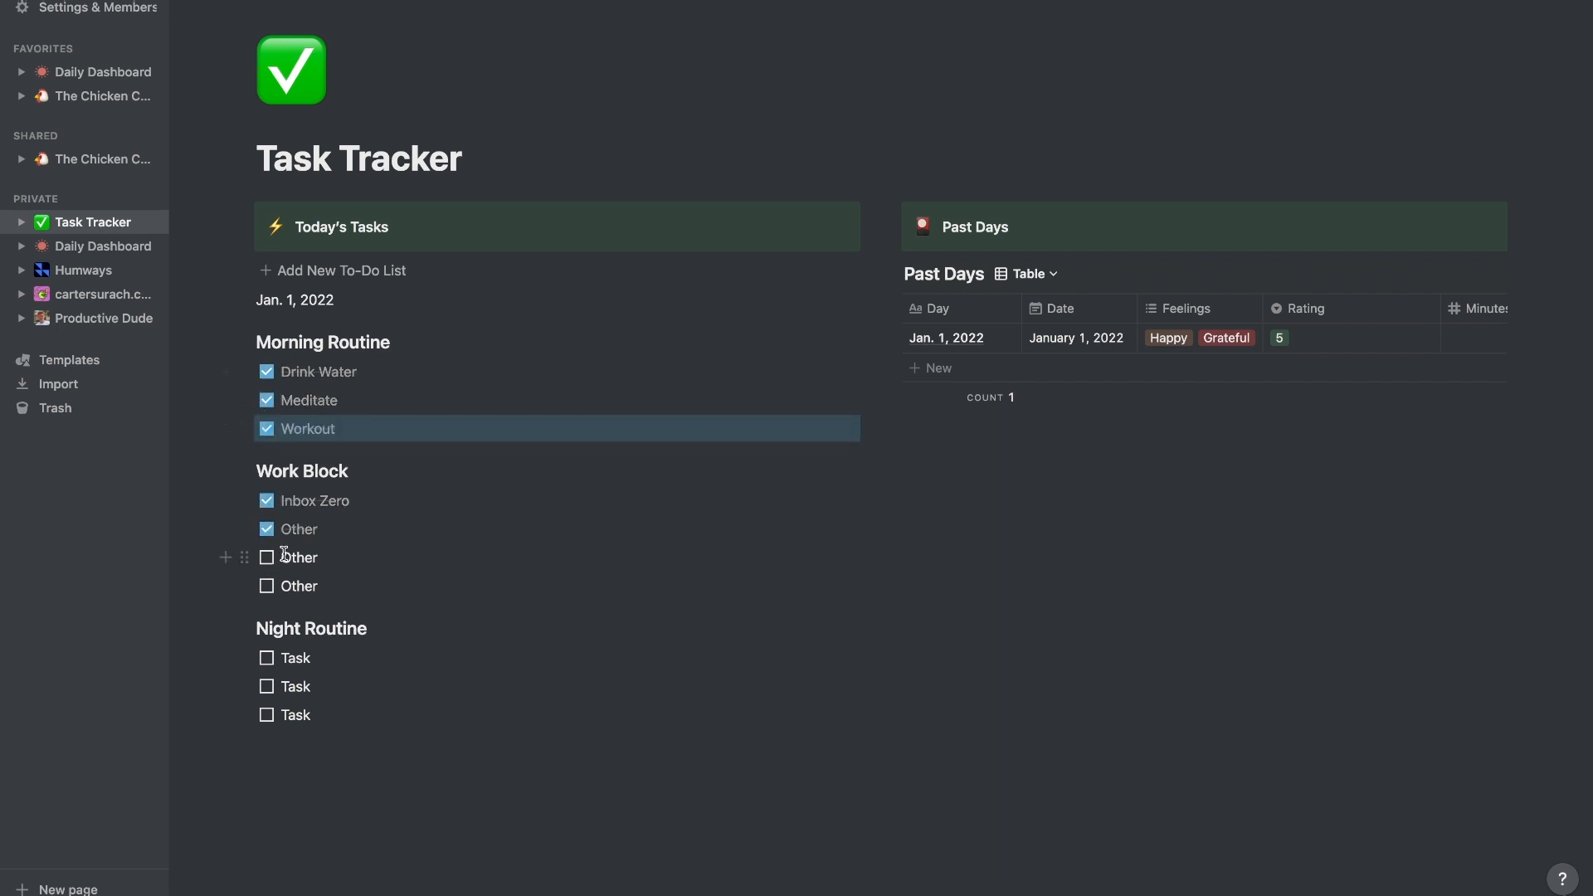
left_click(266, 557)
left_click(266, 658)
left_click(267, 686)
left_click(326, 807)
- Strike through the unchecked Other item in Work Block and the unchecked Night Routine task, and color both texts red
mouse_move(267, 585)
left_mouse_down()
mouse_move(322, 586)
mouse_move(260, 586)
mouse_move(286, 581)
left_mouse_up()
left_click(338, 584)
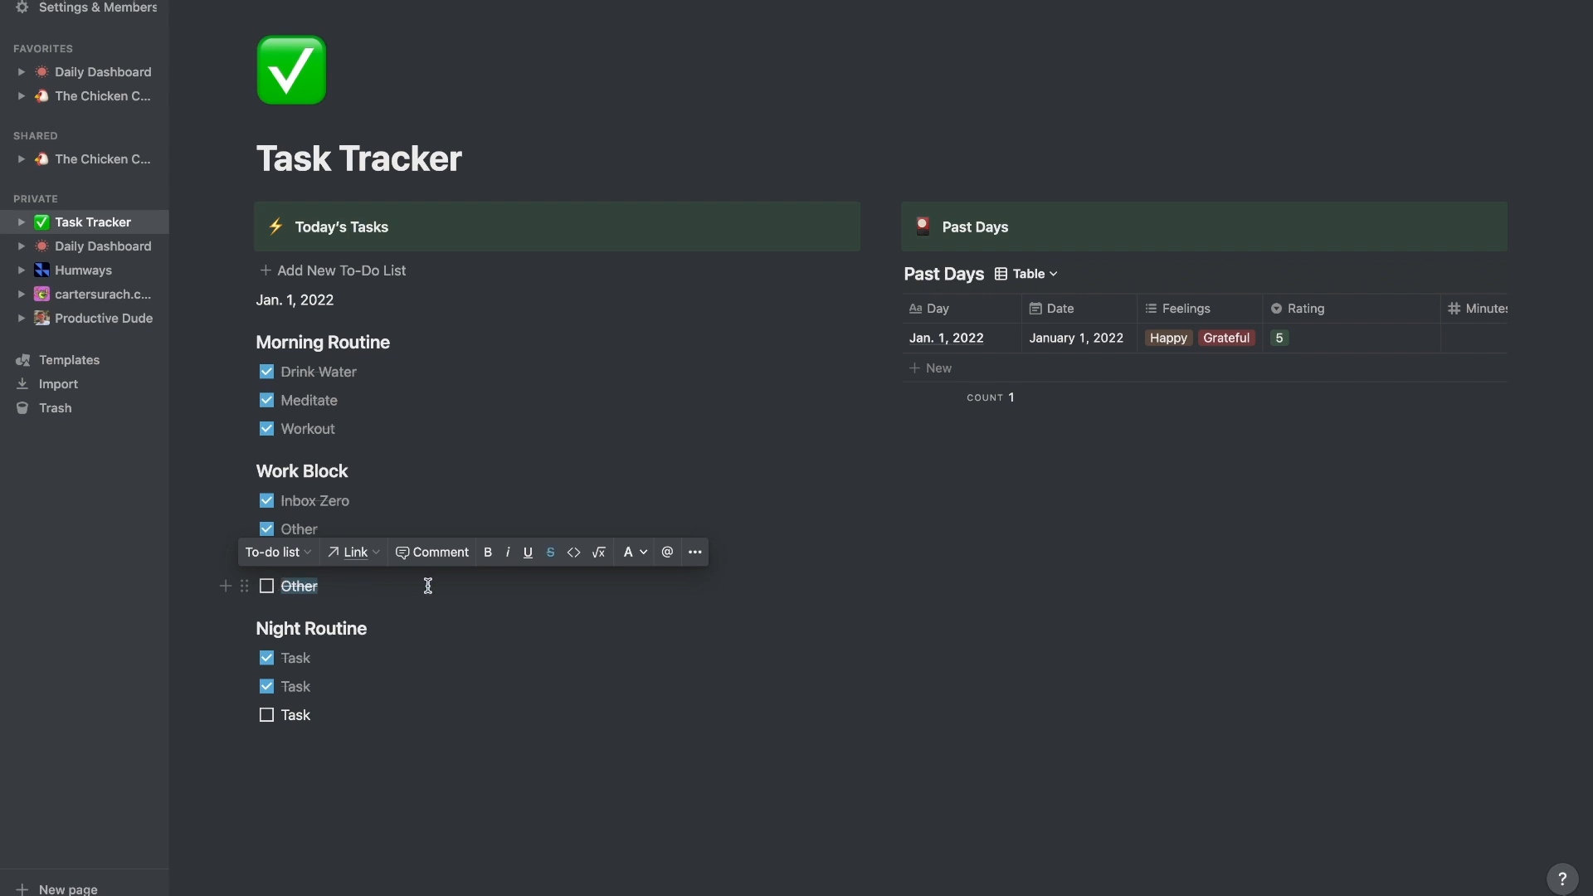
left_click_drag(314, 714, 292, 716)
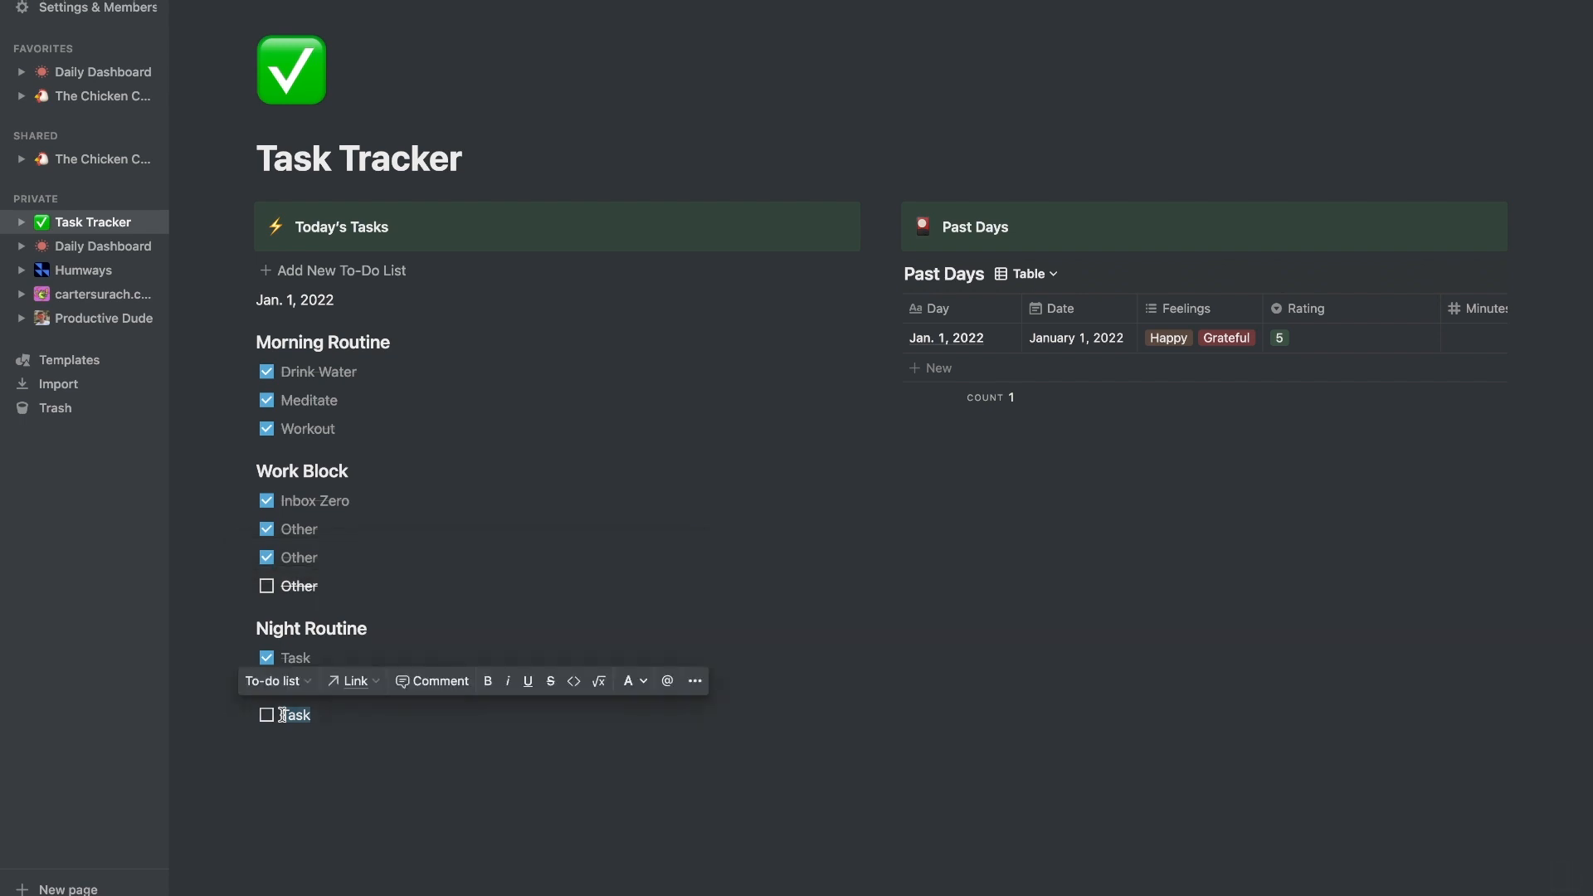
left_click(630, 684)
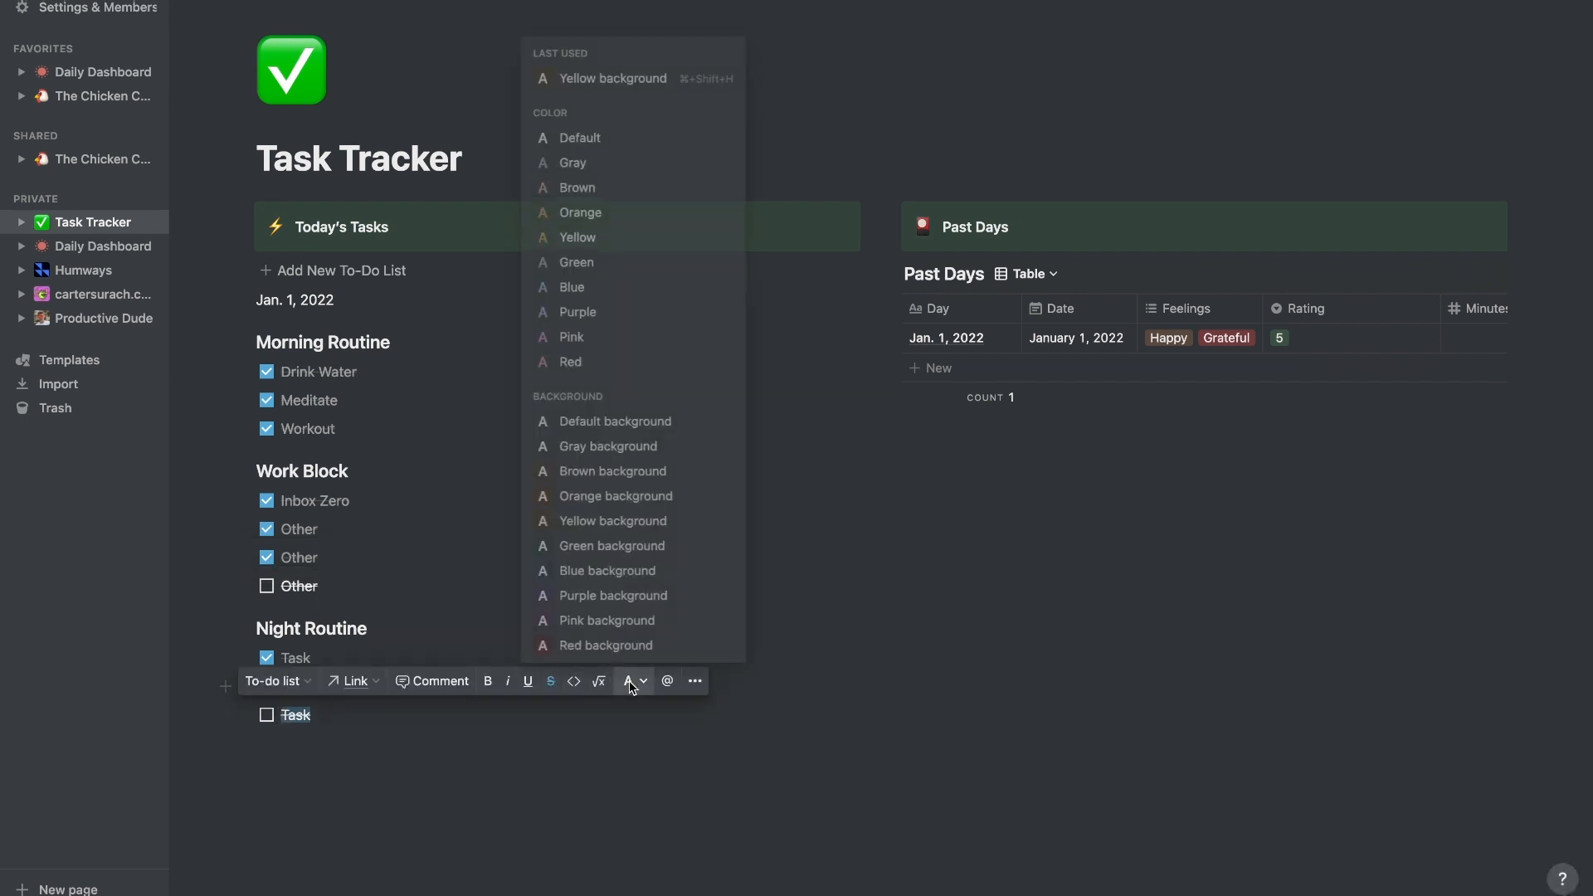
left_click(628, 361)
double_click(322, 584)
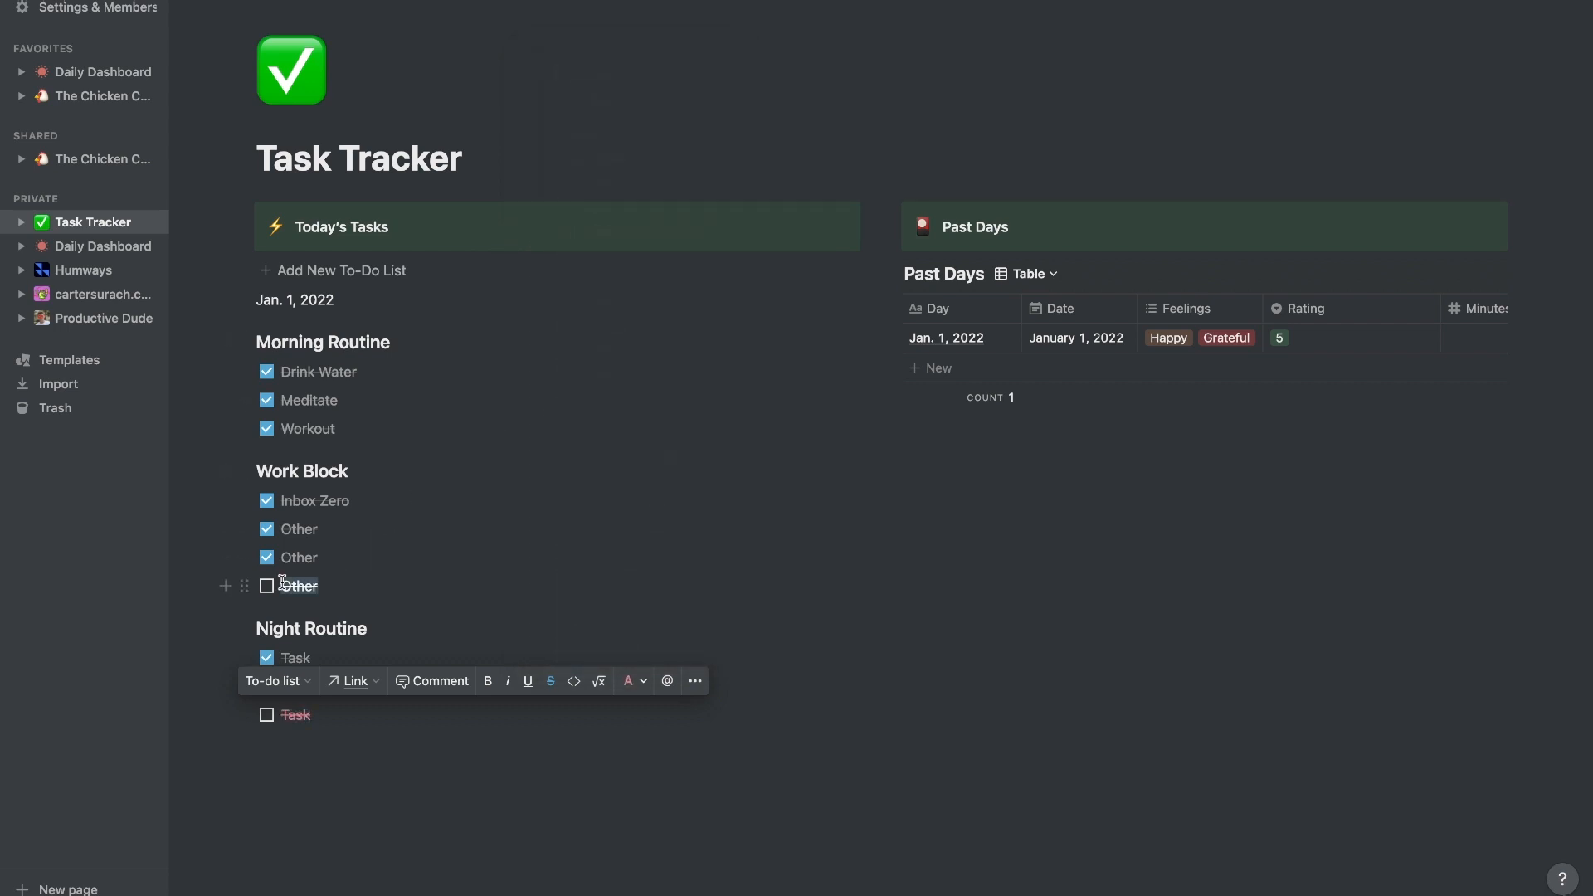
left_click(628, 551)
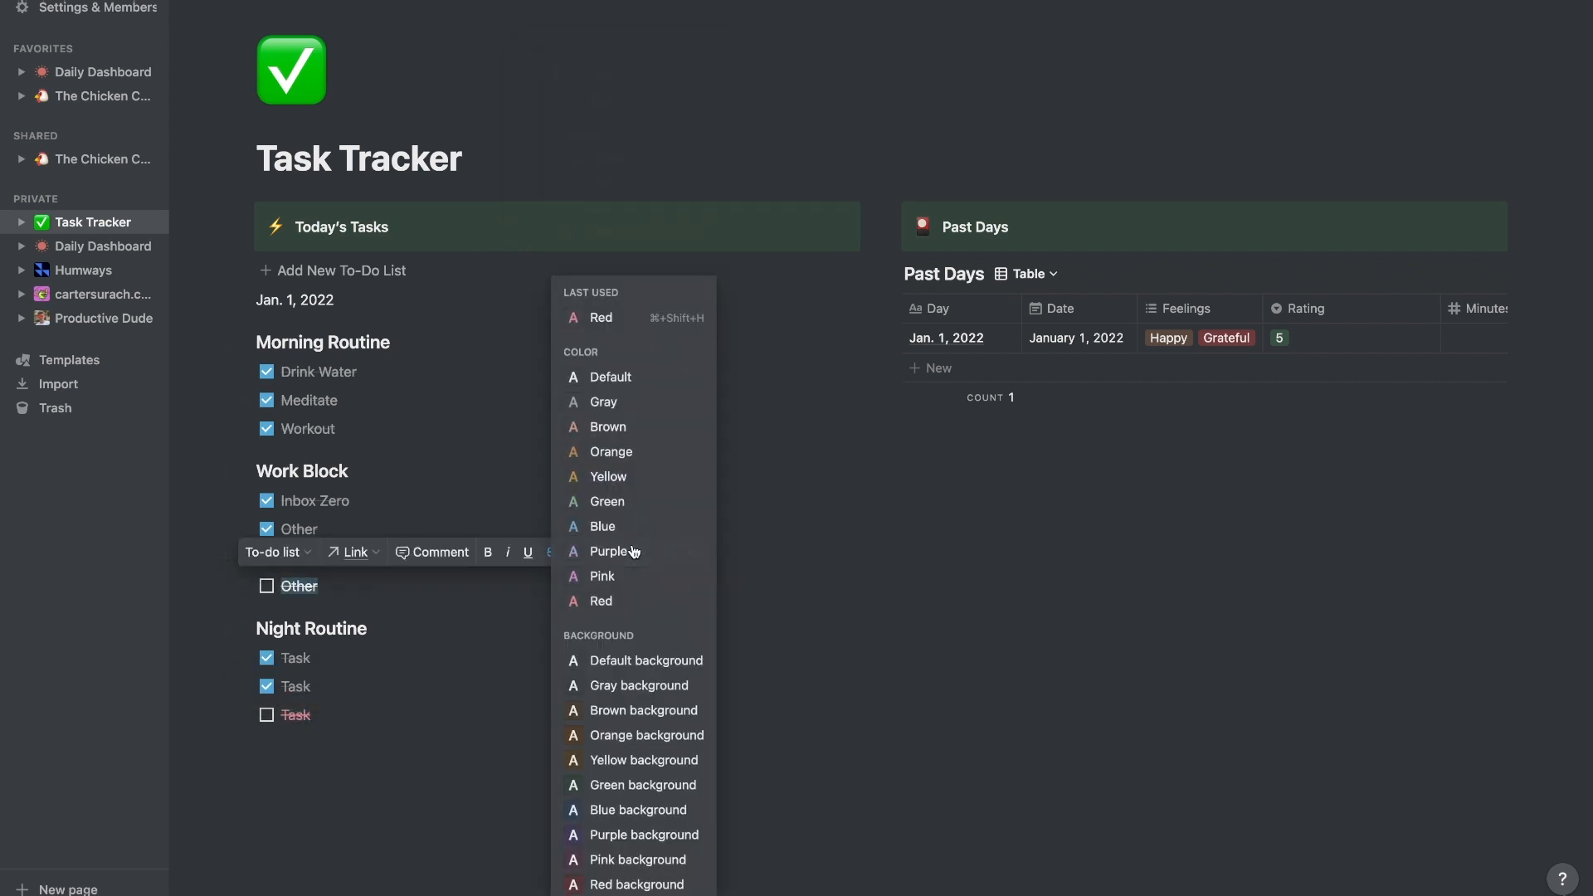
left_click(622, 591)
- Move the whole to-do list, from the Jan. 1, 2022 line through Night Routine, into the Jan. 1, 2022 entry of Past Days
left_click_drag(413, 779, 348, 608)
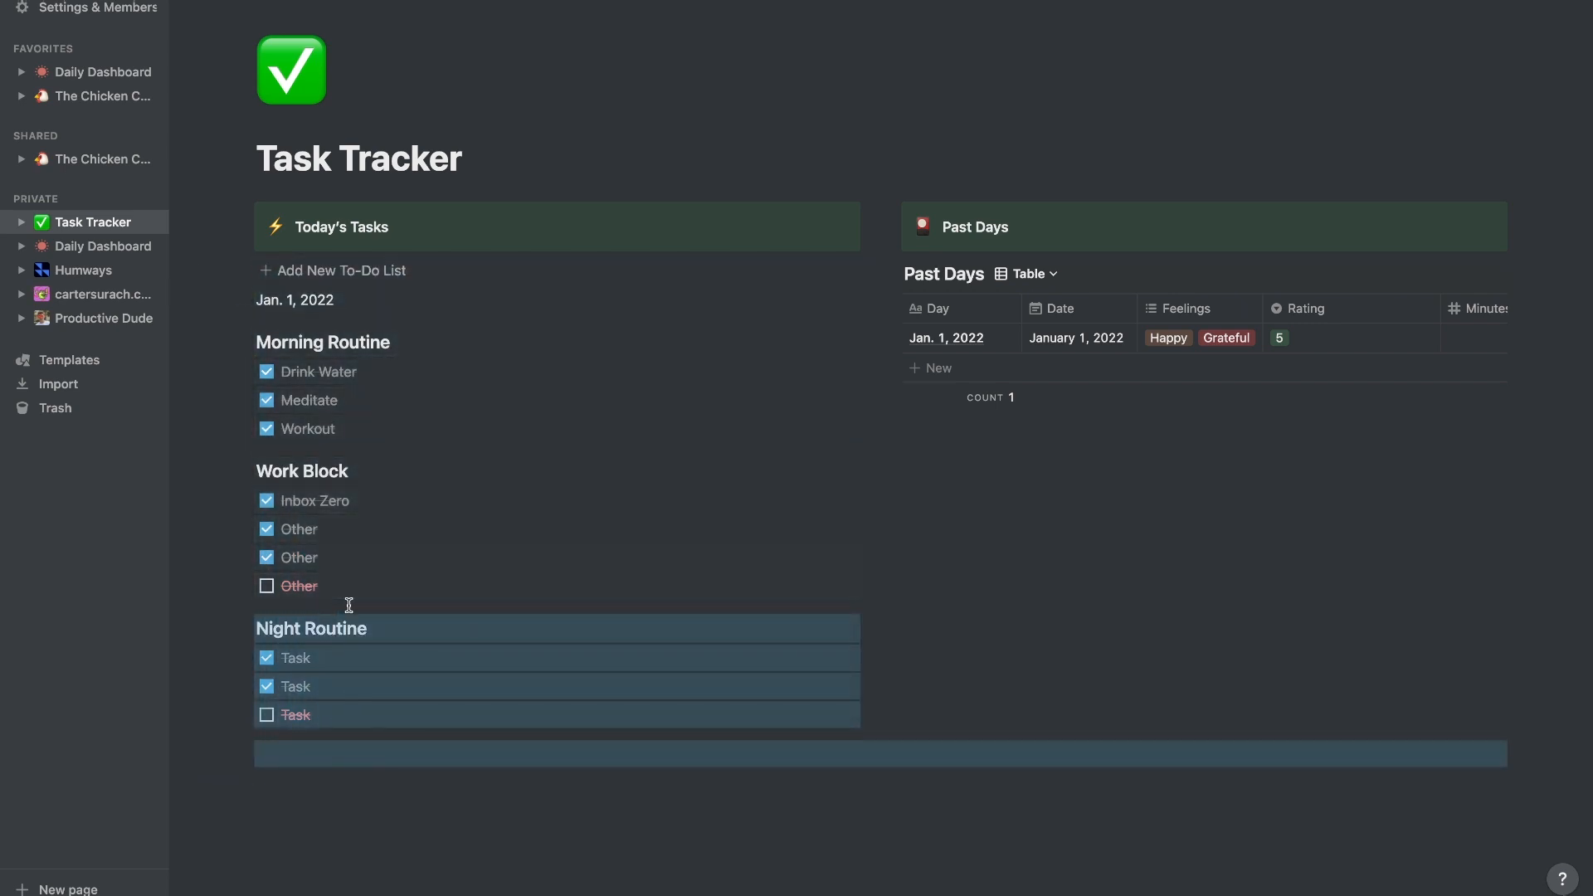
left_click_drag(863, 711, 730, 286)
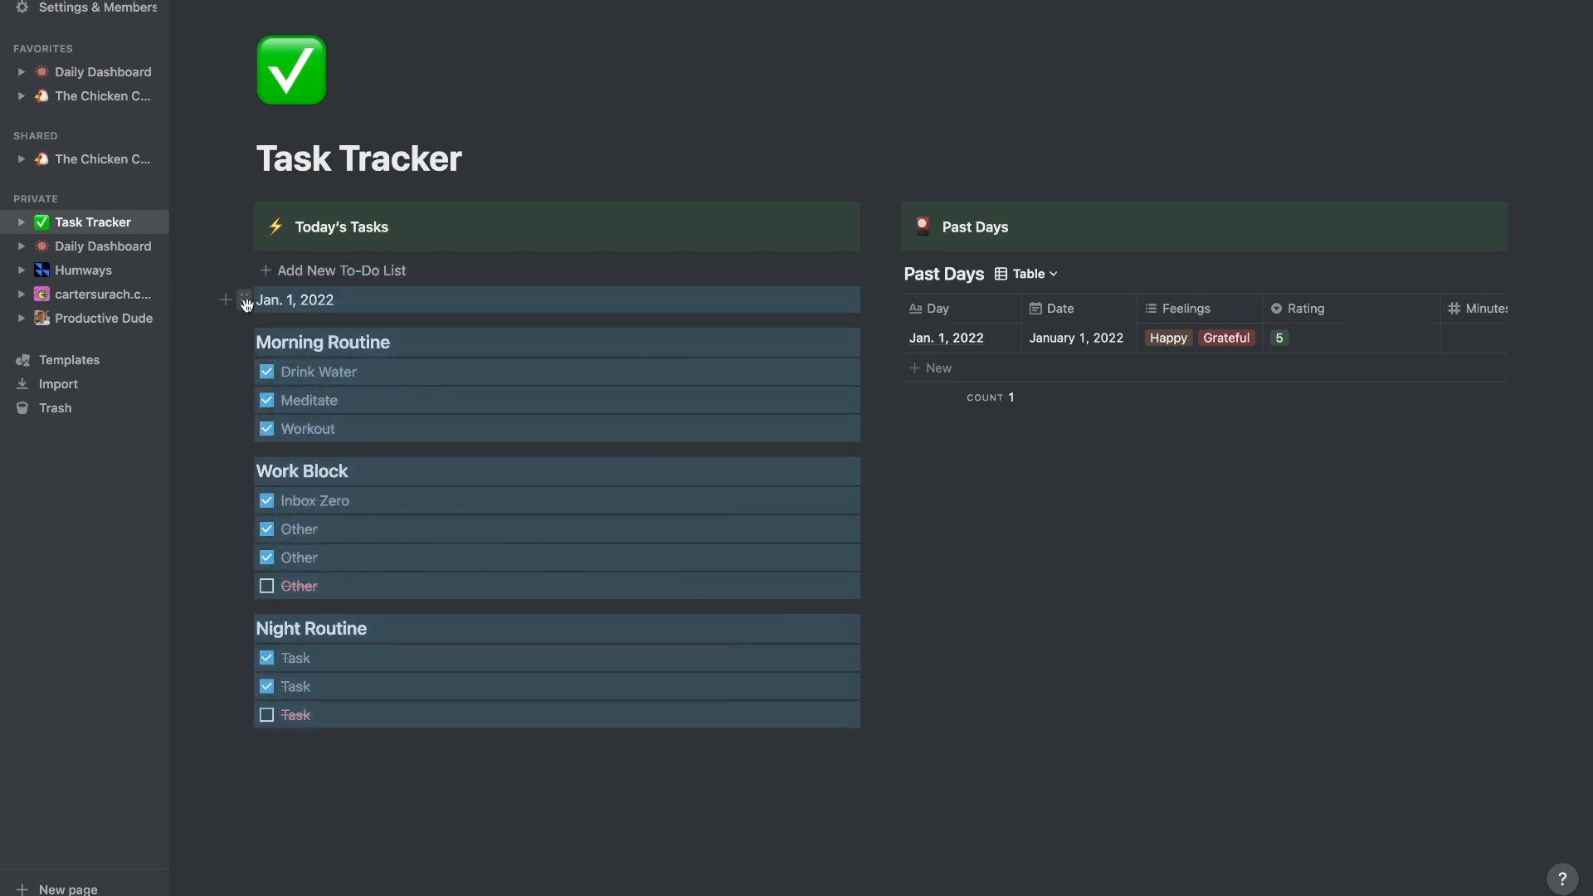
left_click_drag(243, 301, 954, 343)
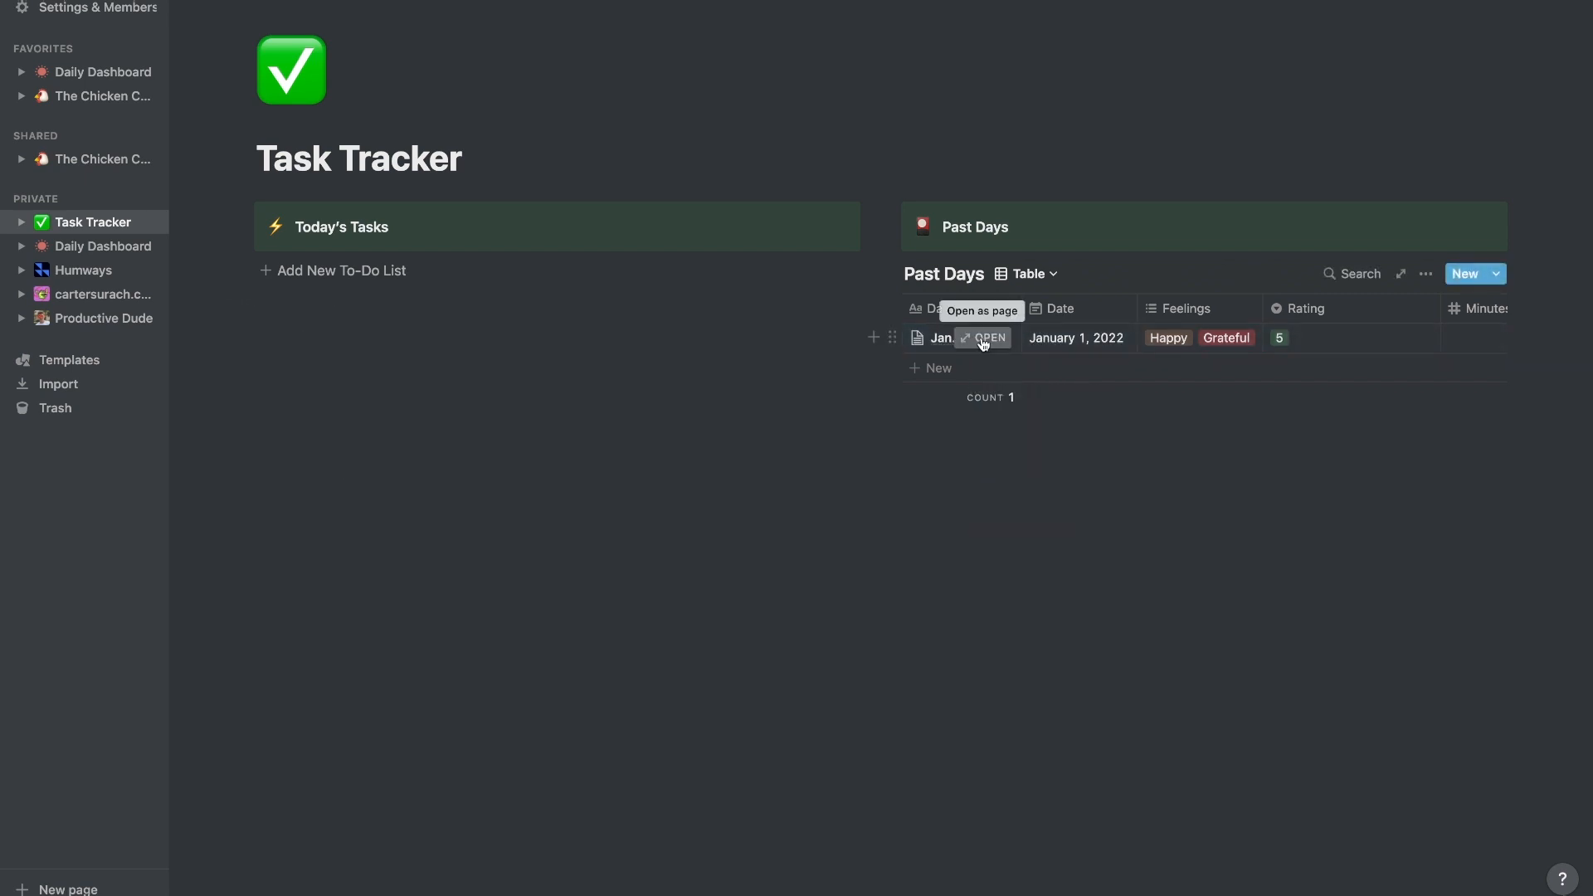
- Open the Jan. 1, 2022 entry in Past Days and add a divider below its Night Routine tasks
left_click(983, 340)
scroll(564, 416, "down", 1)
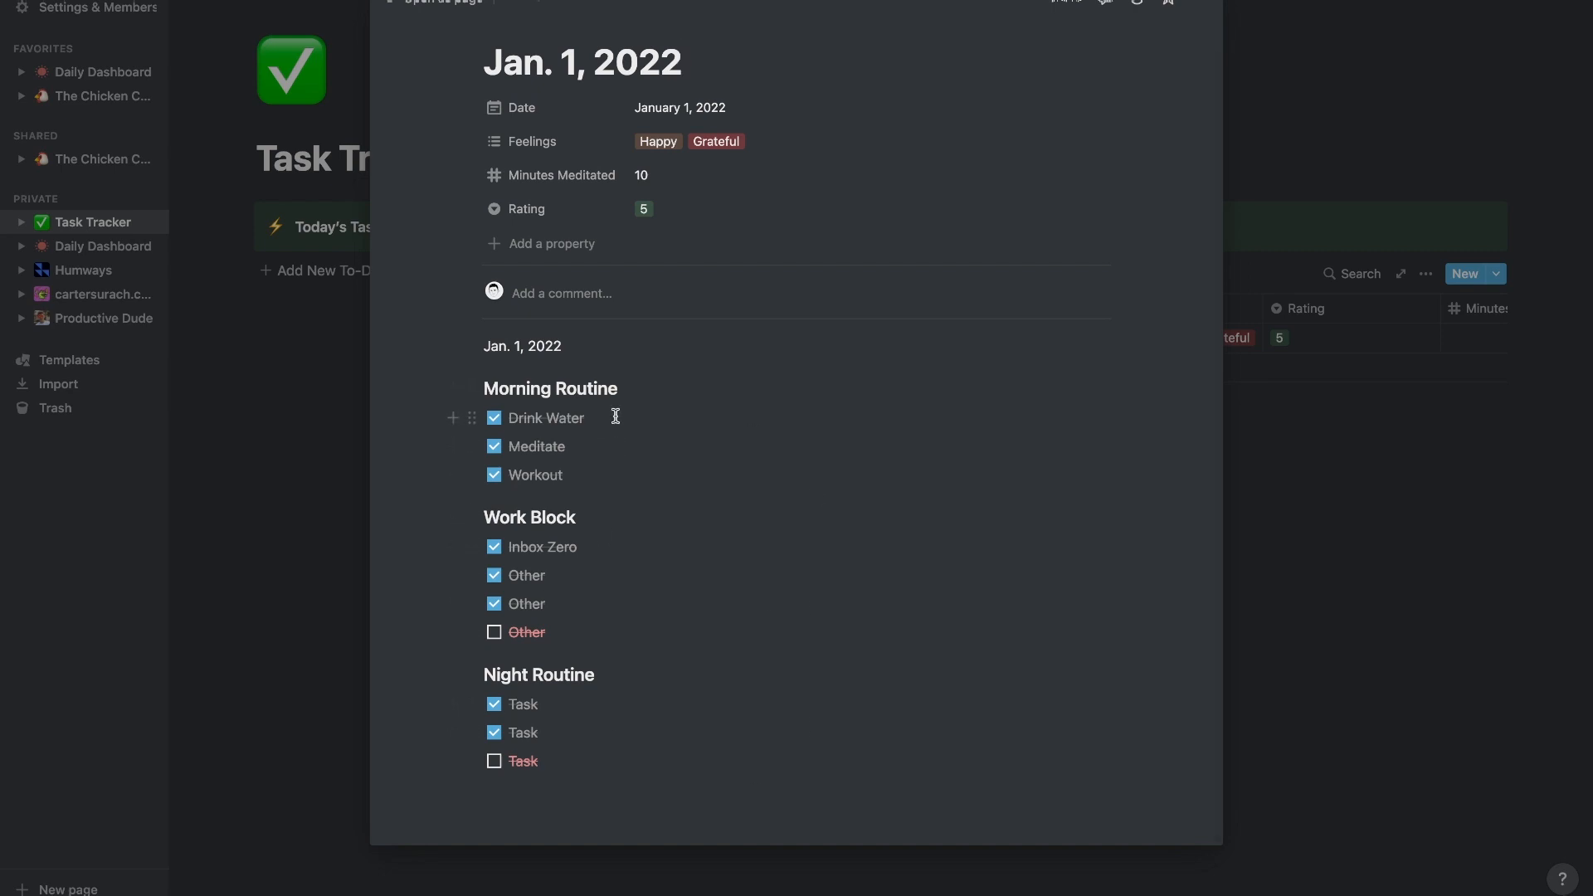
scroll(717, 457, "up", 1)
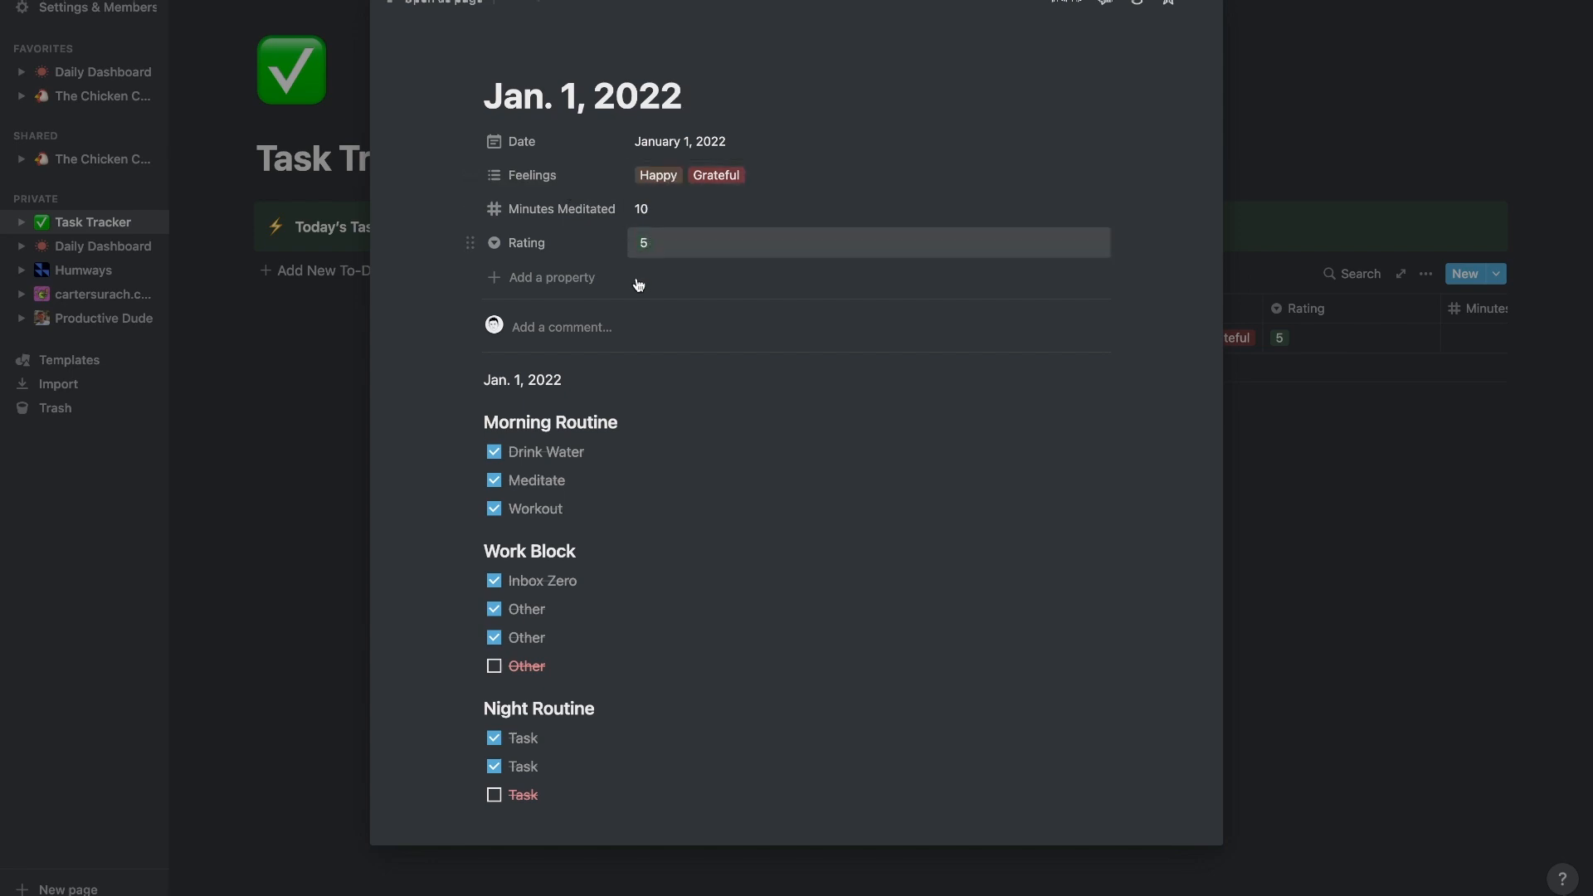
scroll(530, 416, "down", 1)
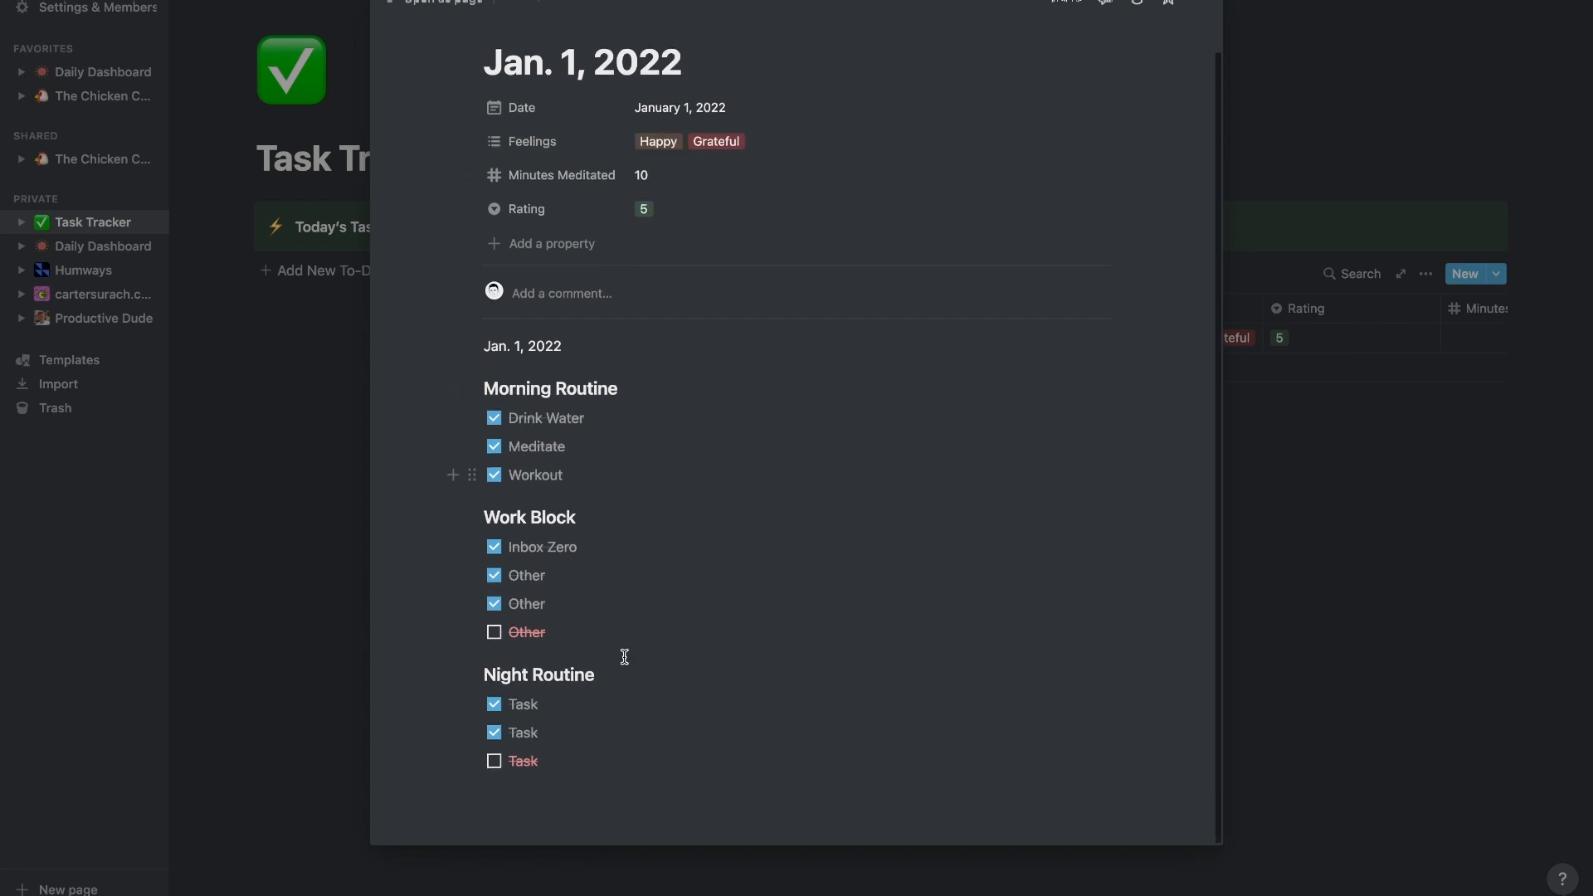
key("Return")
key("Return")
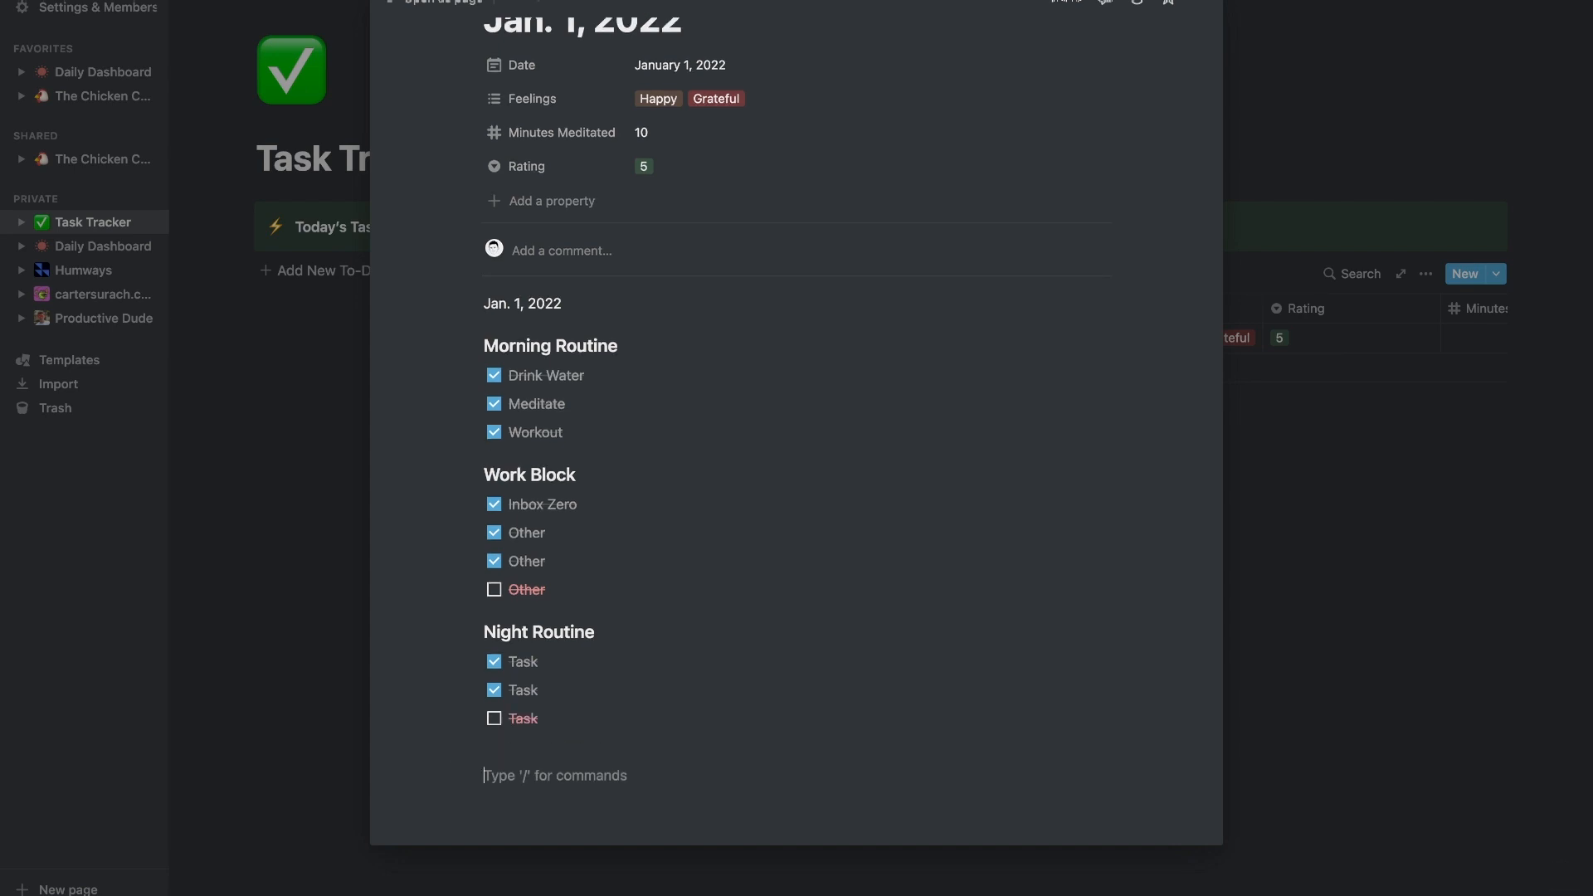
type("---")
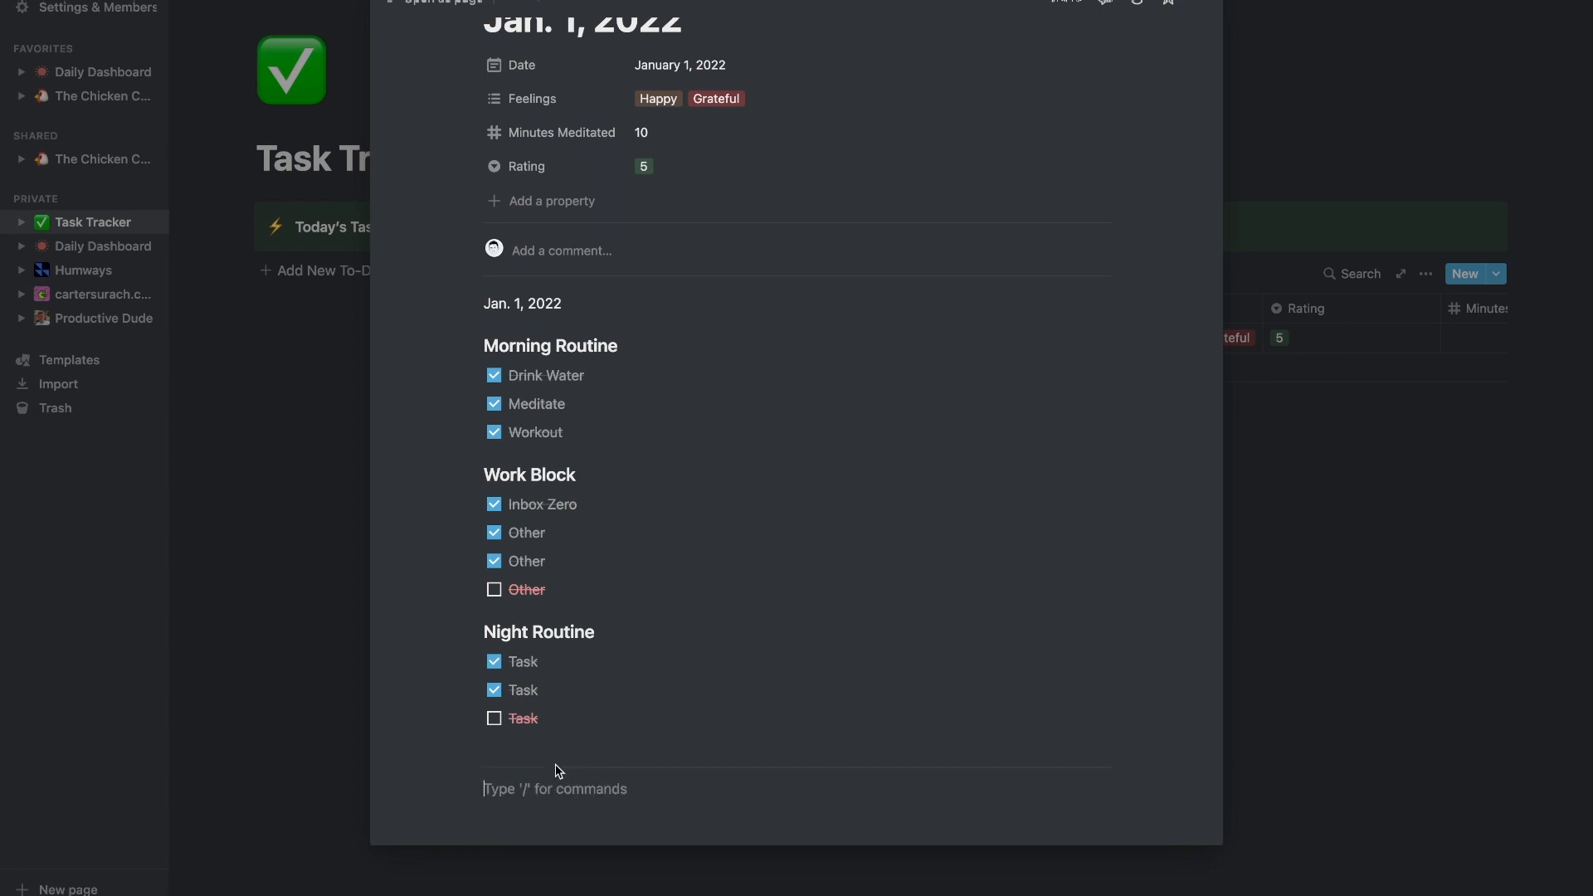
- Add the lines "Journal Entry" and "3 Things That I'm grateful for today:" below the divider
scroll(558, 772, "down", 2)
type("J")
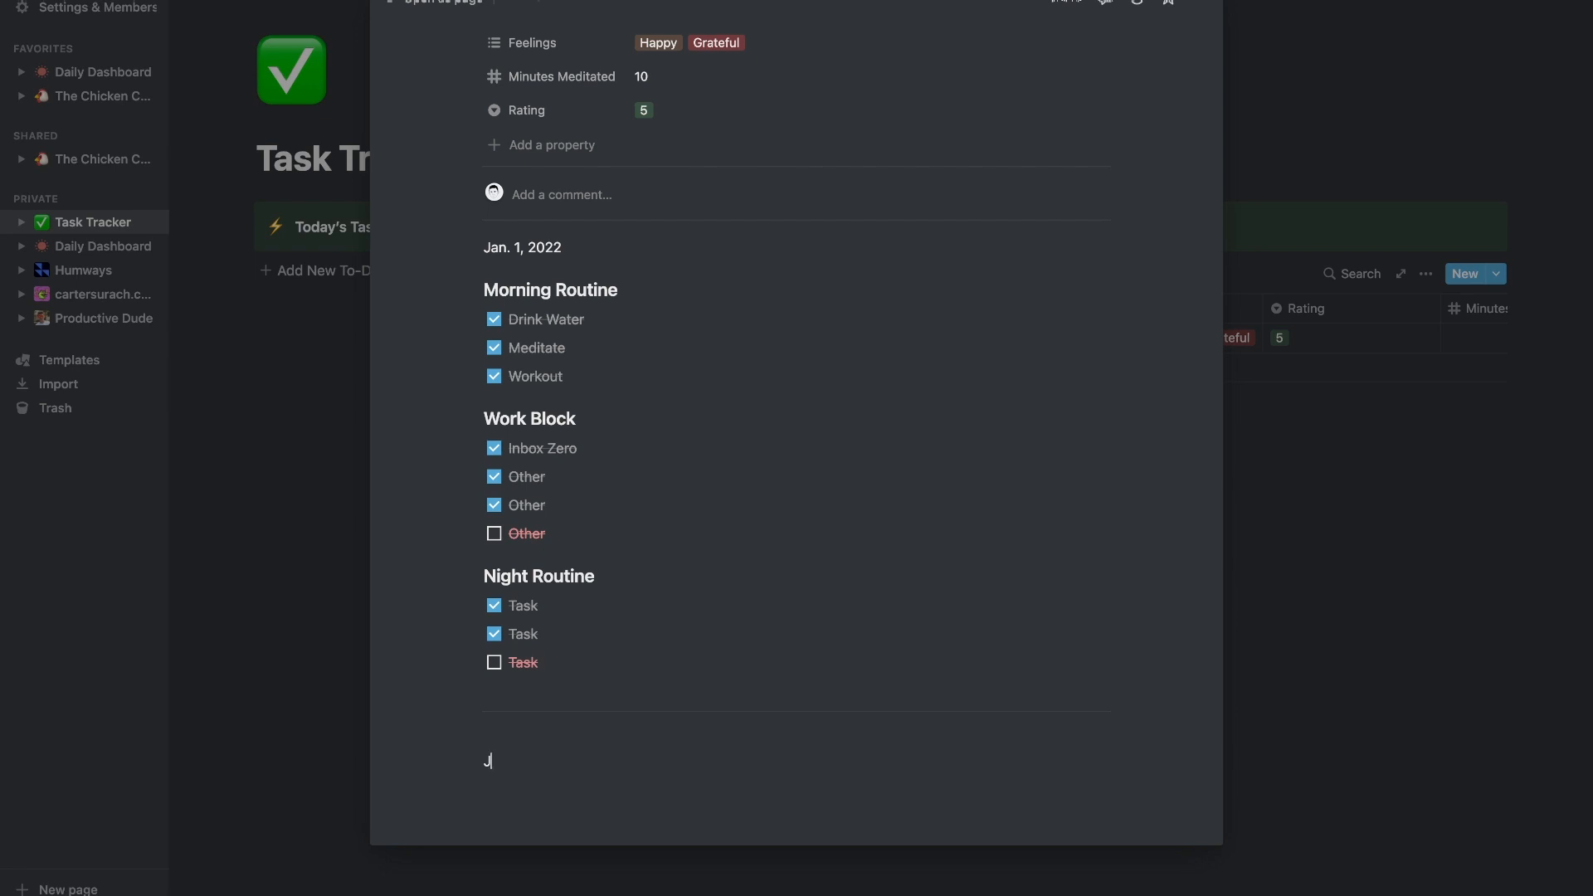
type("Ournal Entry")
key("Return")
type("3 Things That I’m grateful for today")
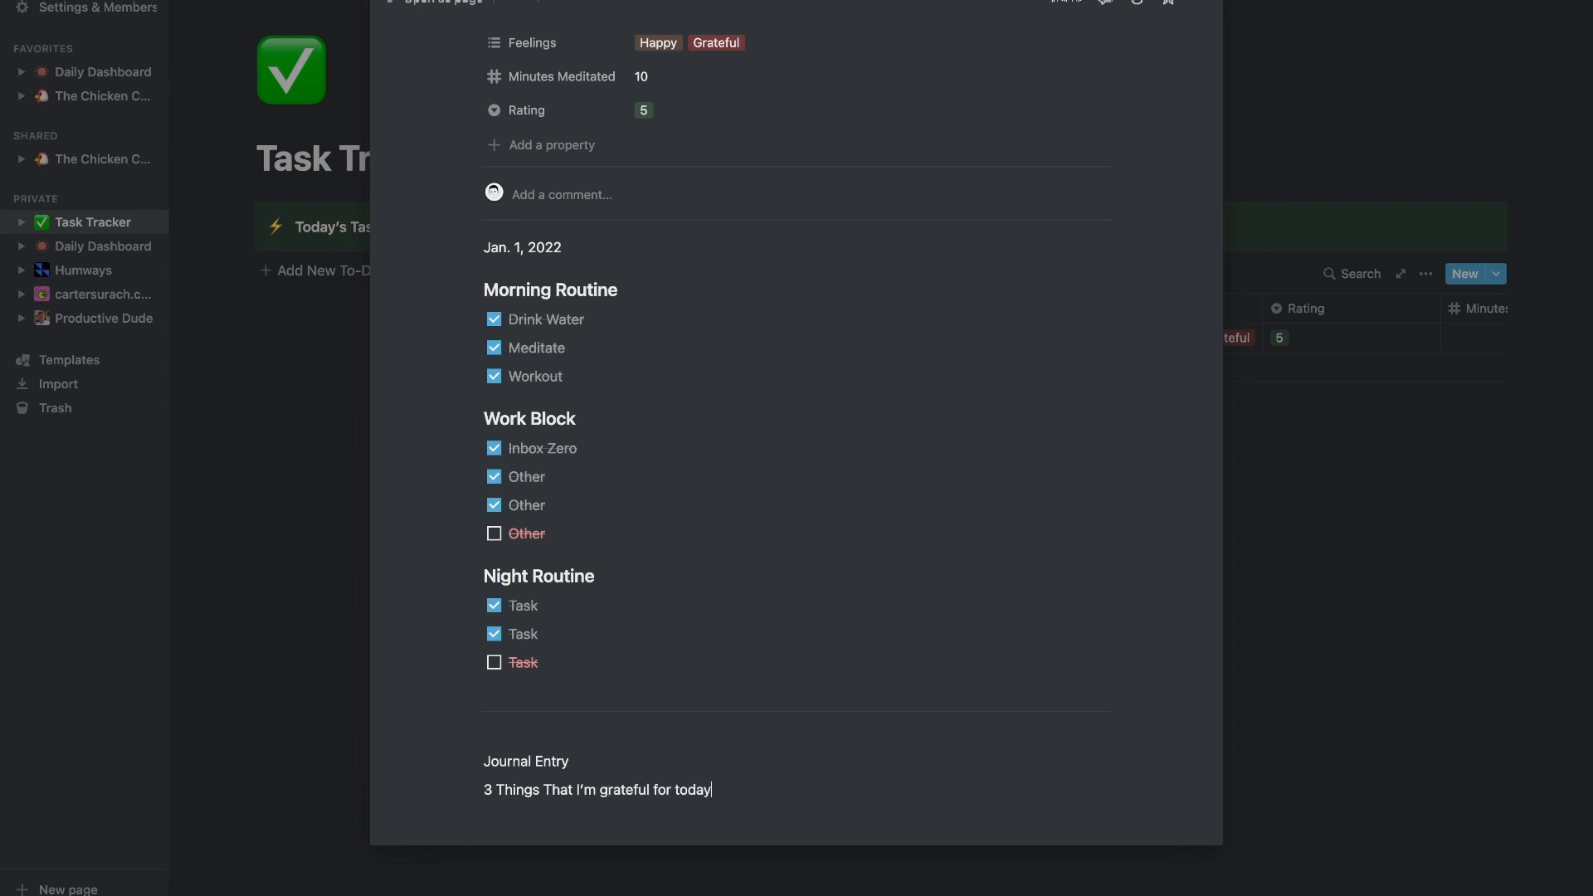
type(":")
key("Return")
- Add a bulleted list with items 1, 2 and 3 under the gratitude line, and close the entry
type("- 1")
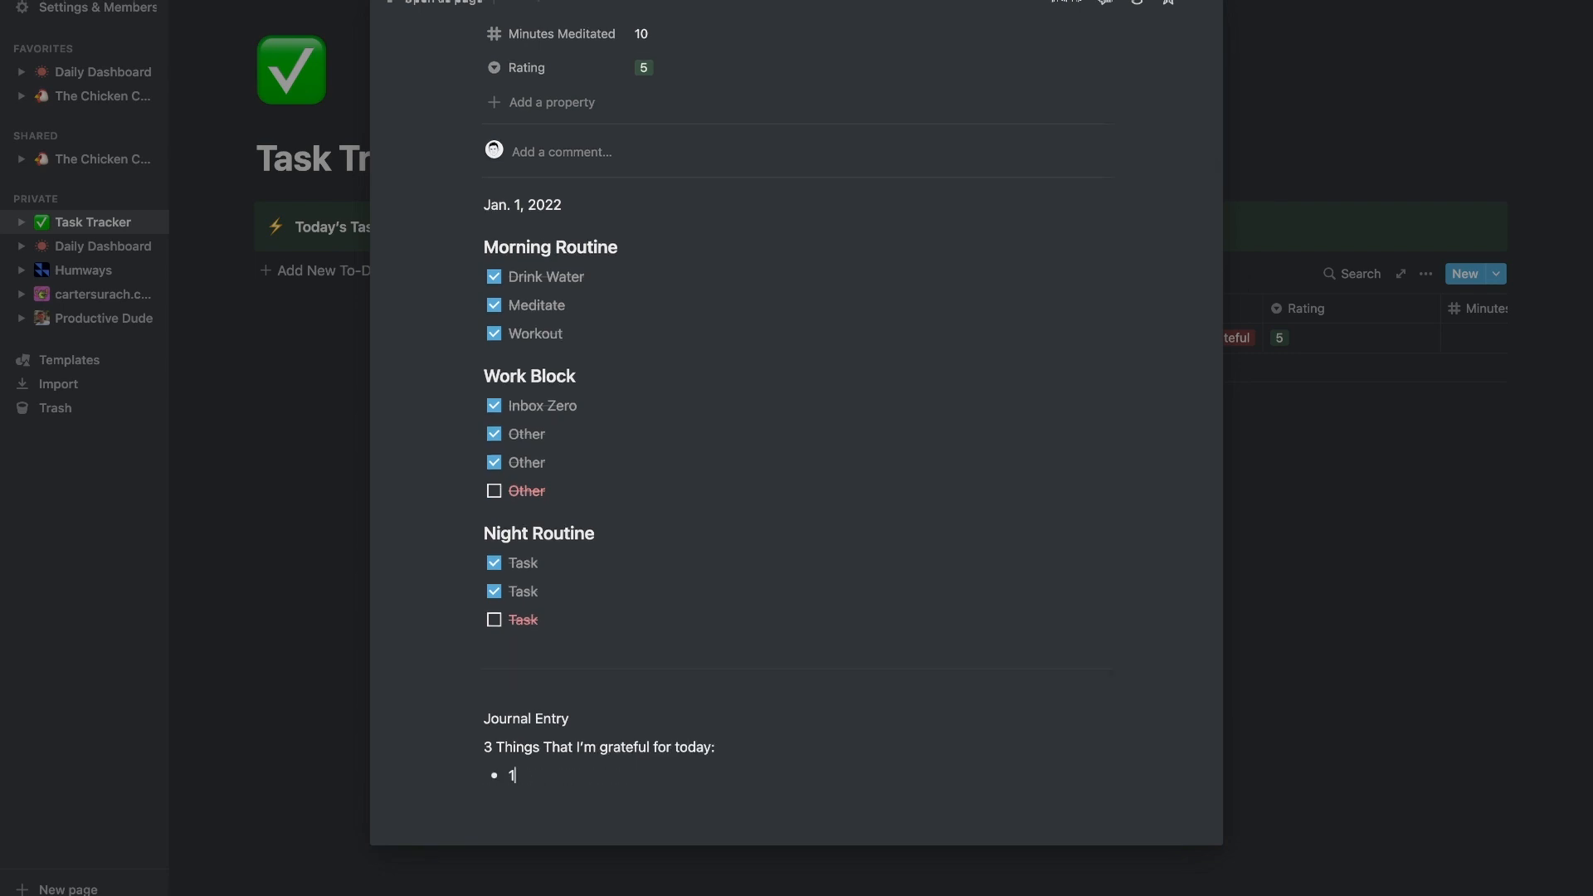
key("Return")
type("2")
key("Return")
type("3")
key("Return")
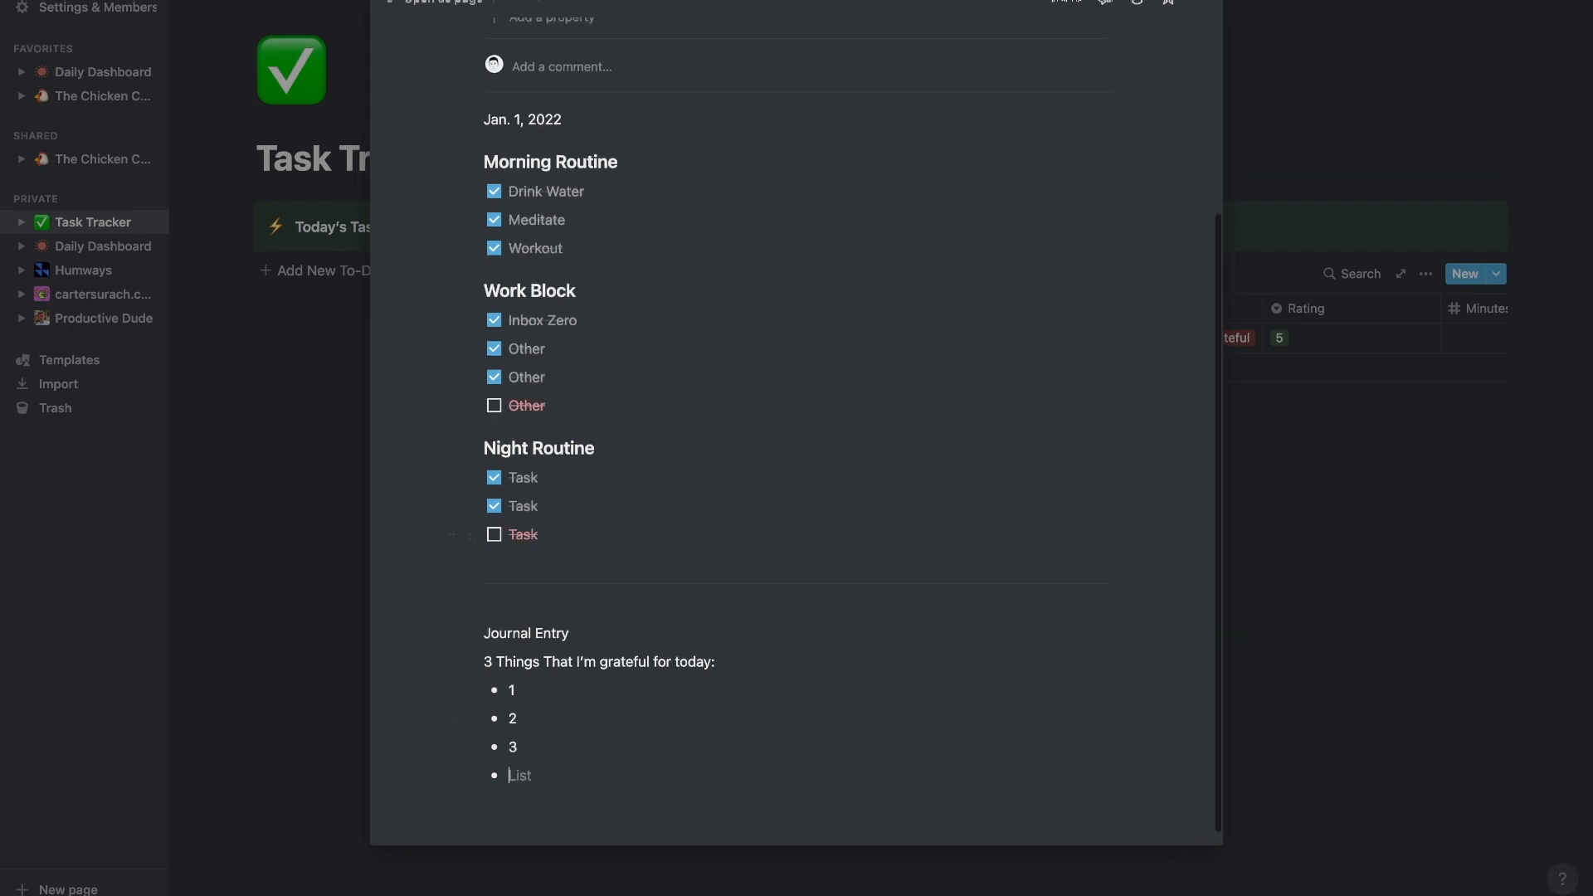
left_click(291, 470)
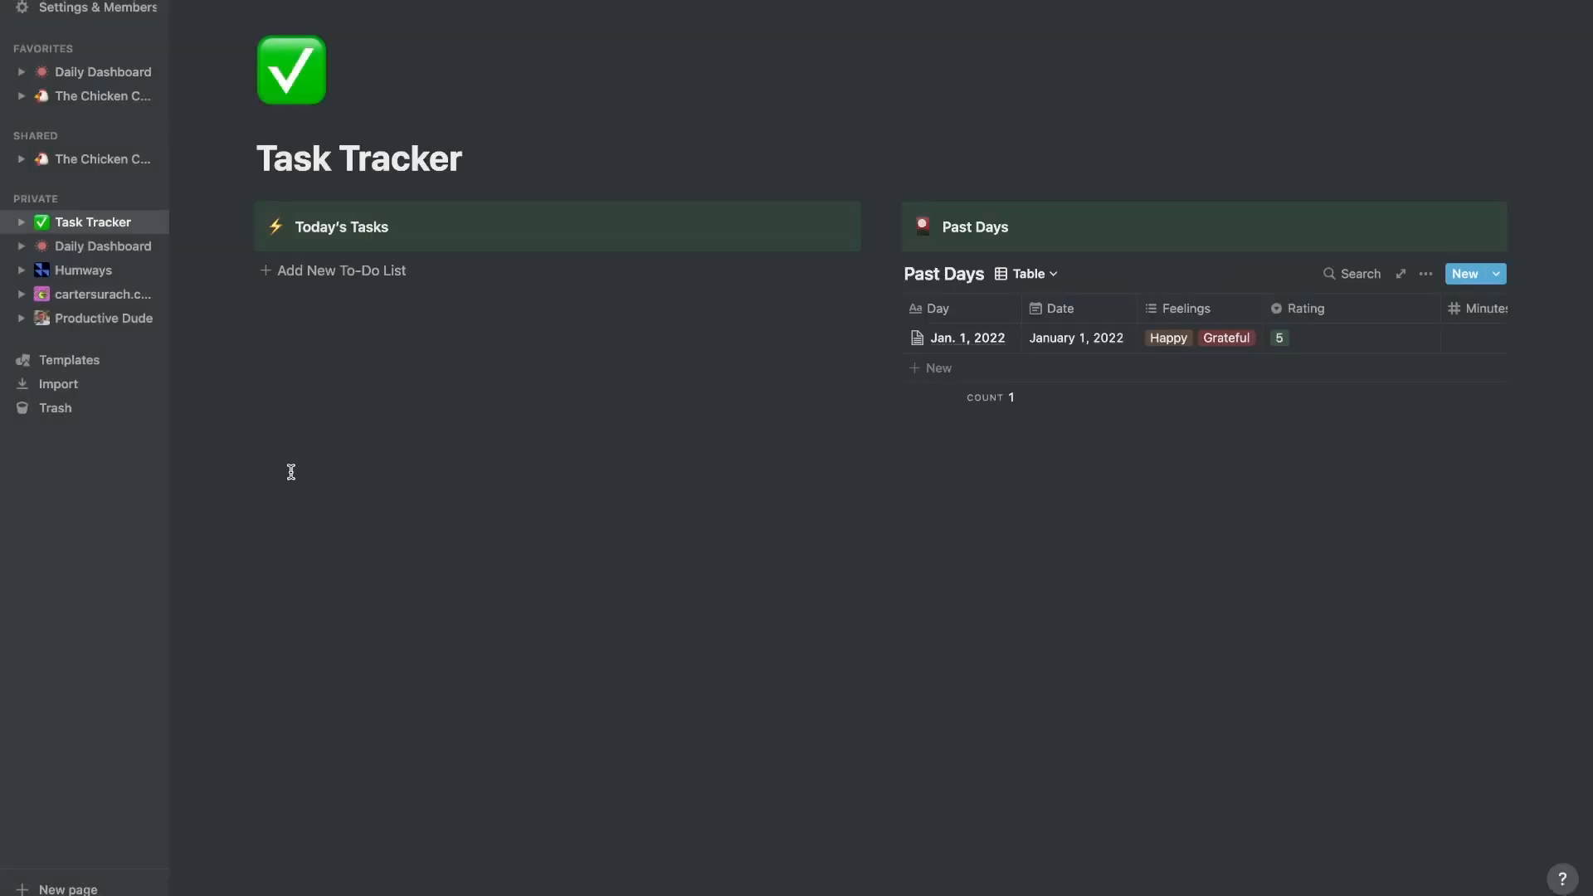
- Switch Past Days to List view and show the Date, Minutes Meditated and Rating properties in it
left_click(1045, 276)
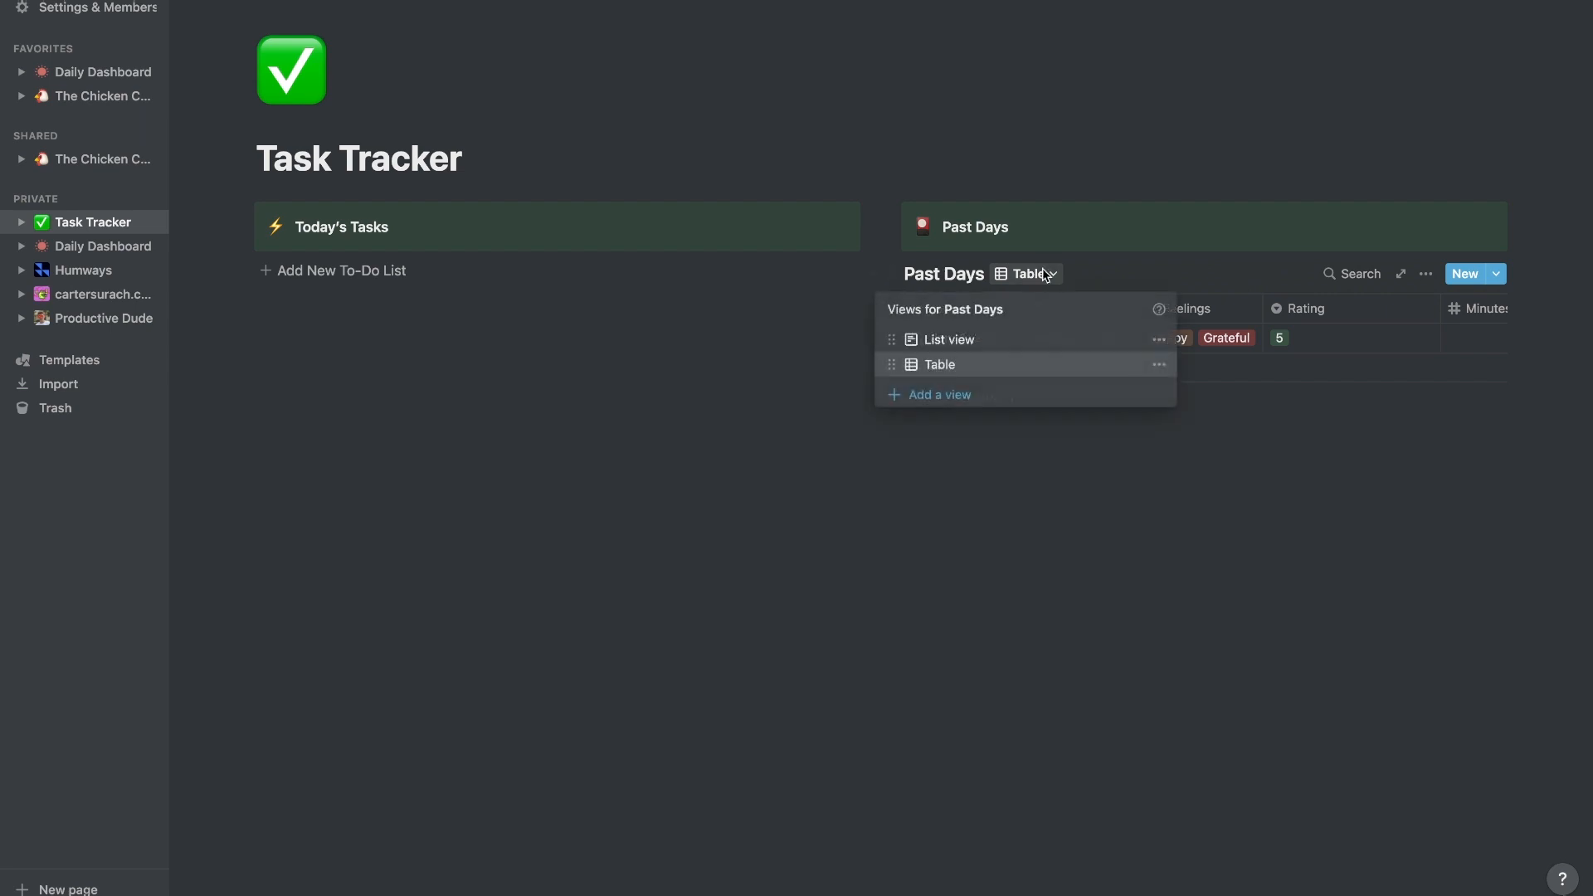
left_click(1006, 345)
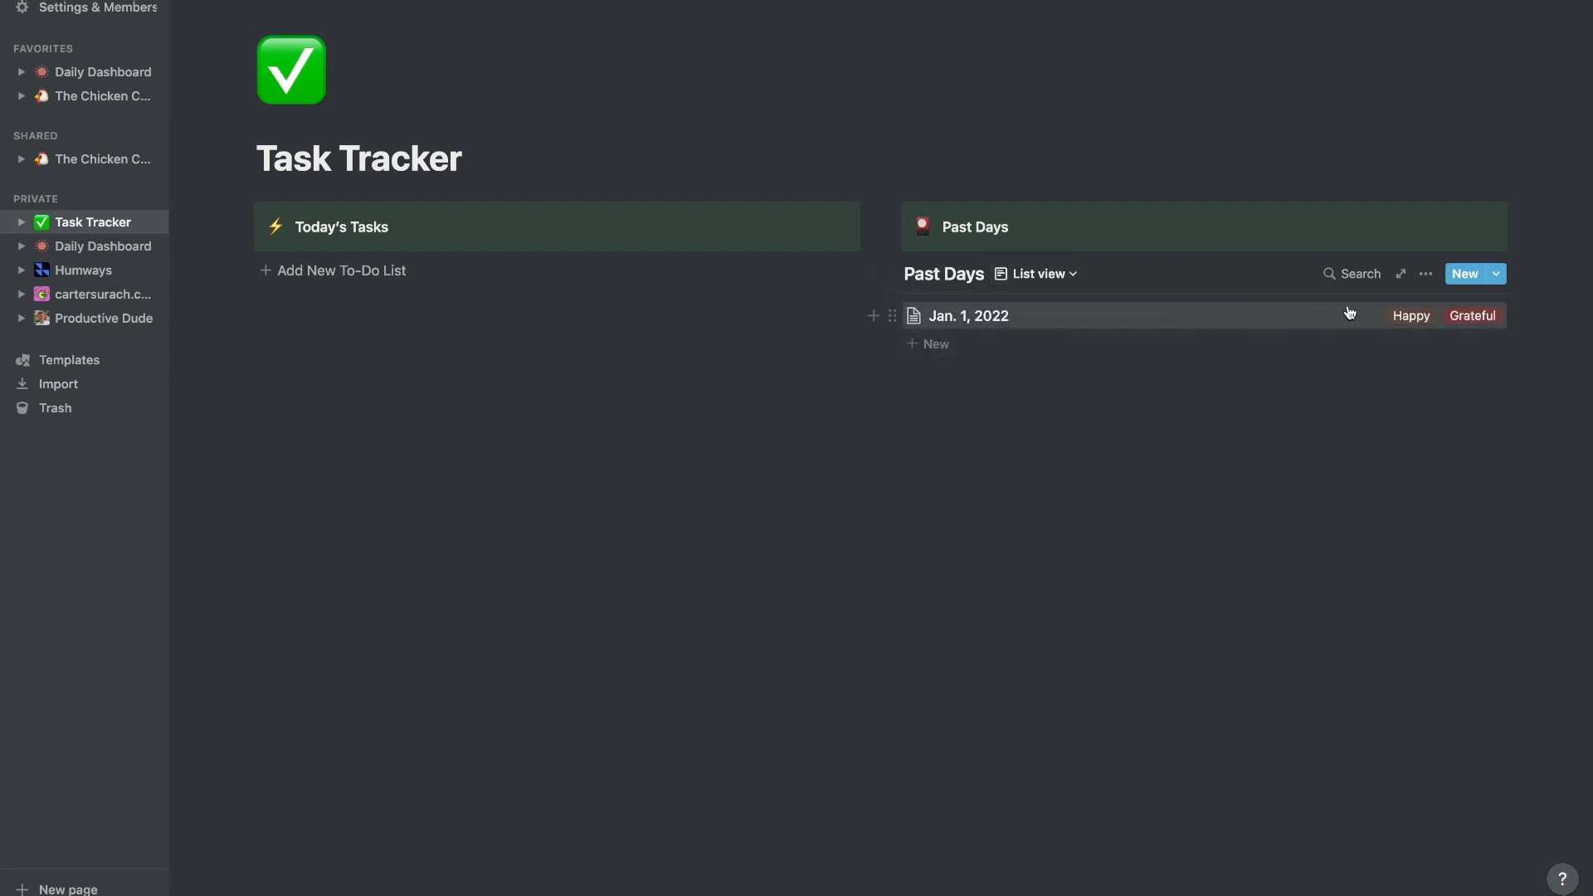
left_click(1427, 274)
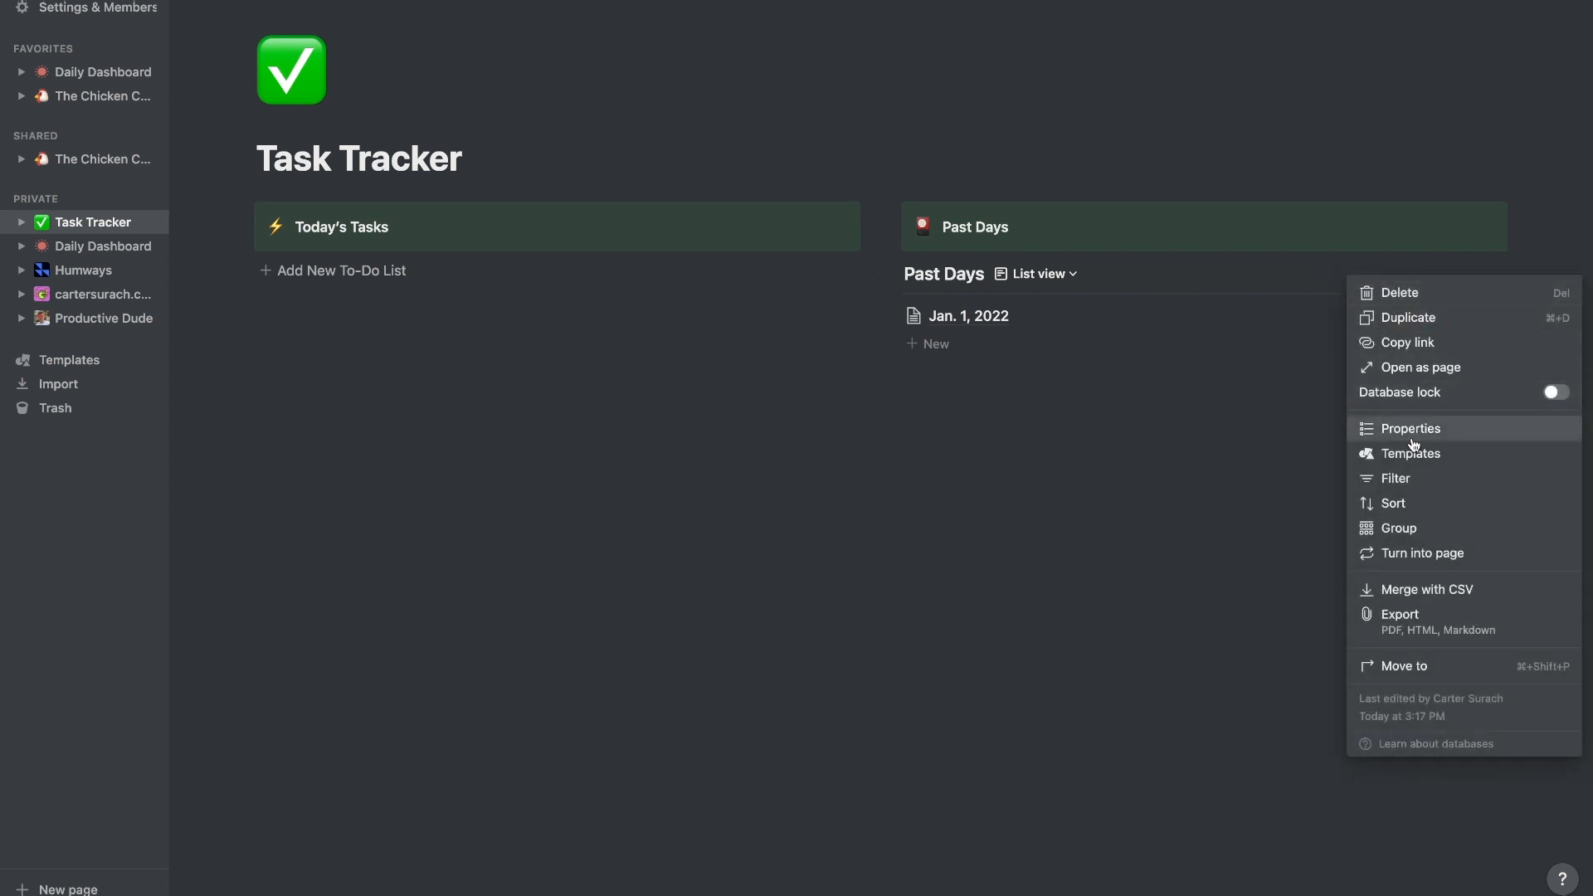
left_click(1410, 428)
left_click(1430, 438)
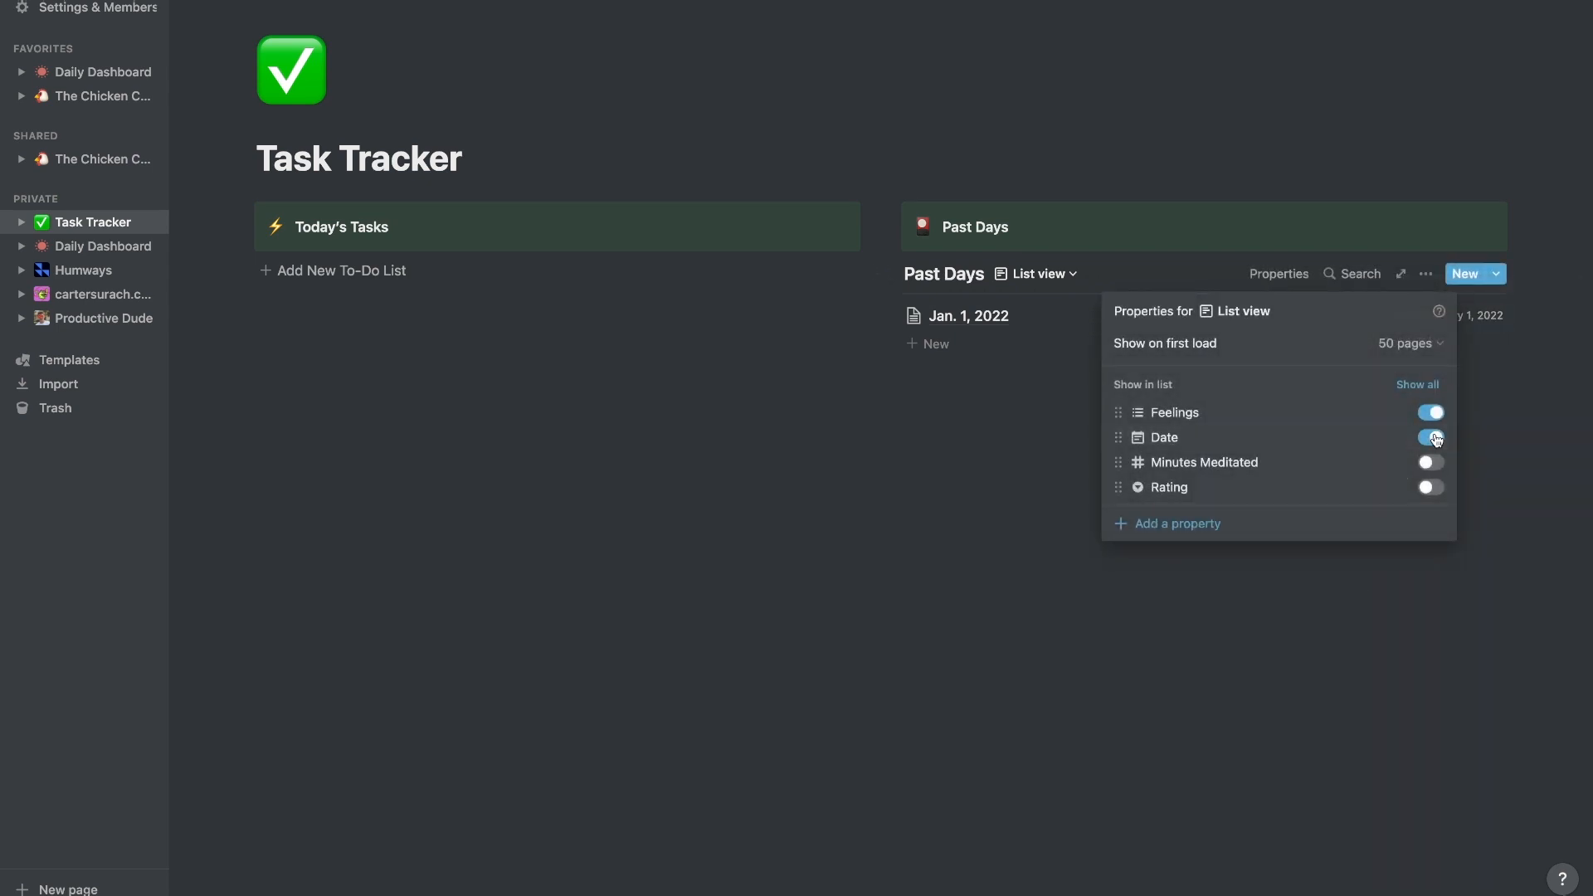
left_click(1430, 487)
left_click(1369, 545)
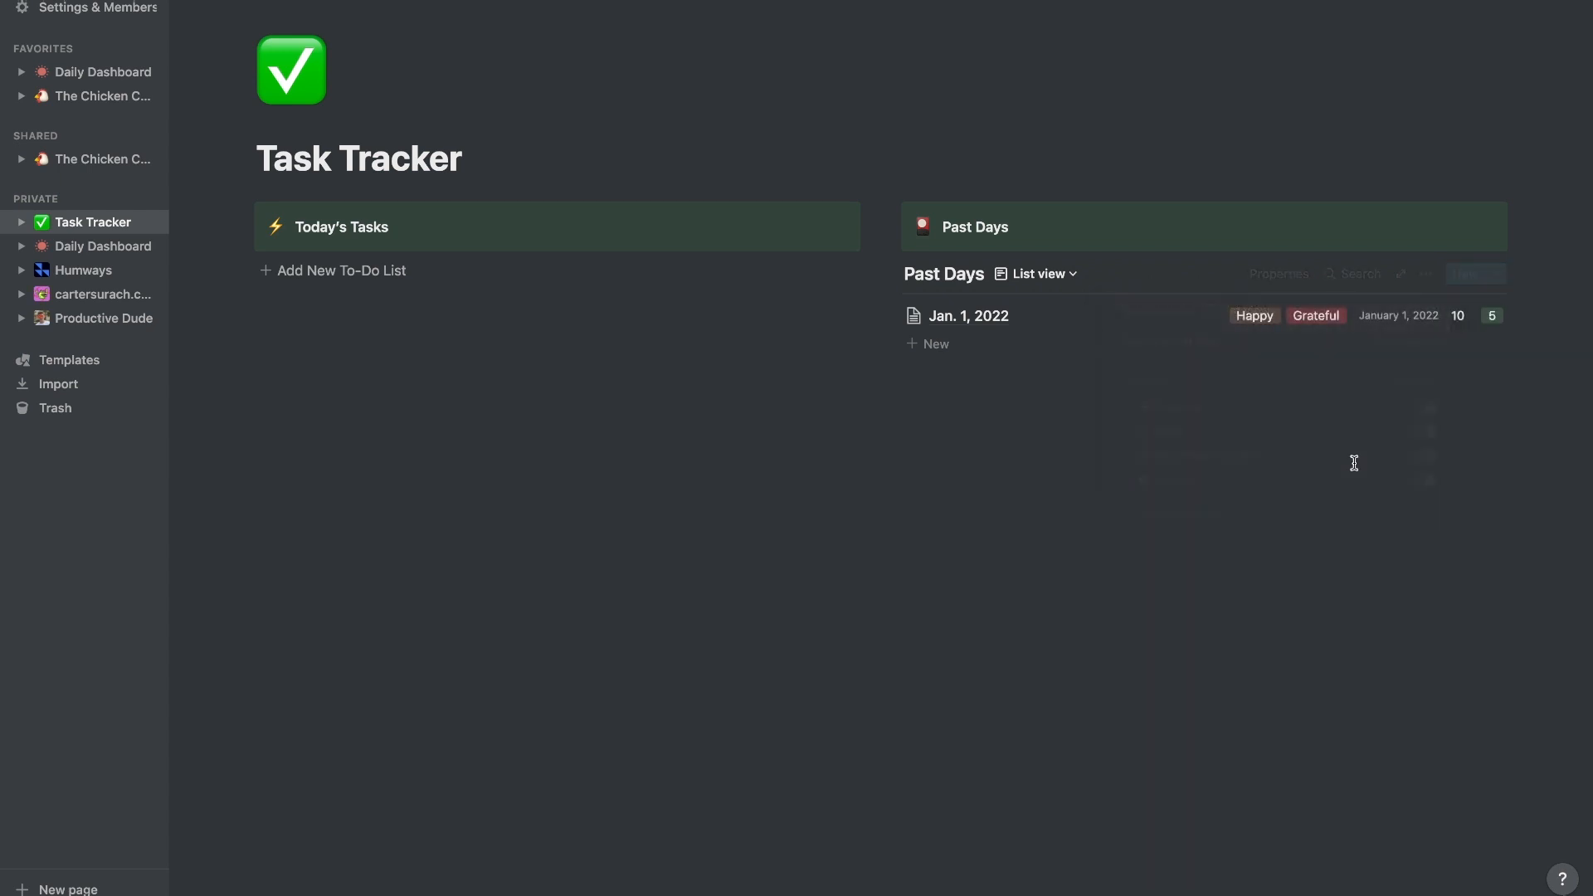
- Review the Date property inside the Jan. 1, 2022 entry and return to the Past Days list
left_click(1410, 315)
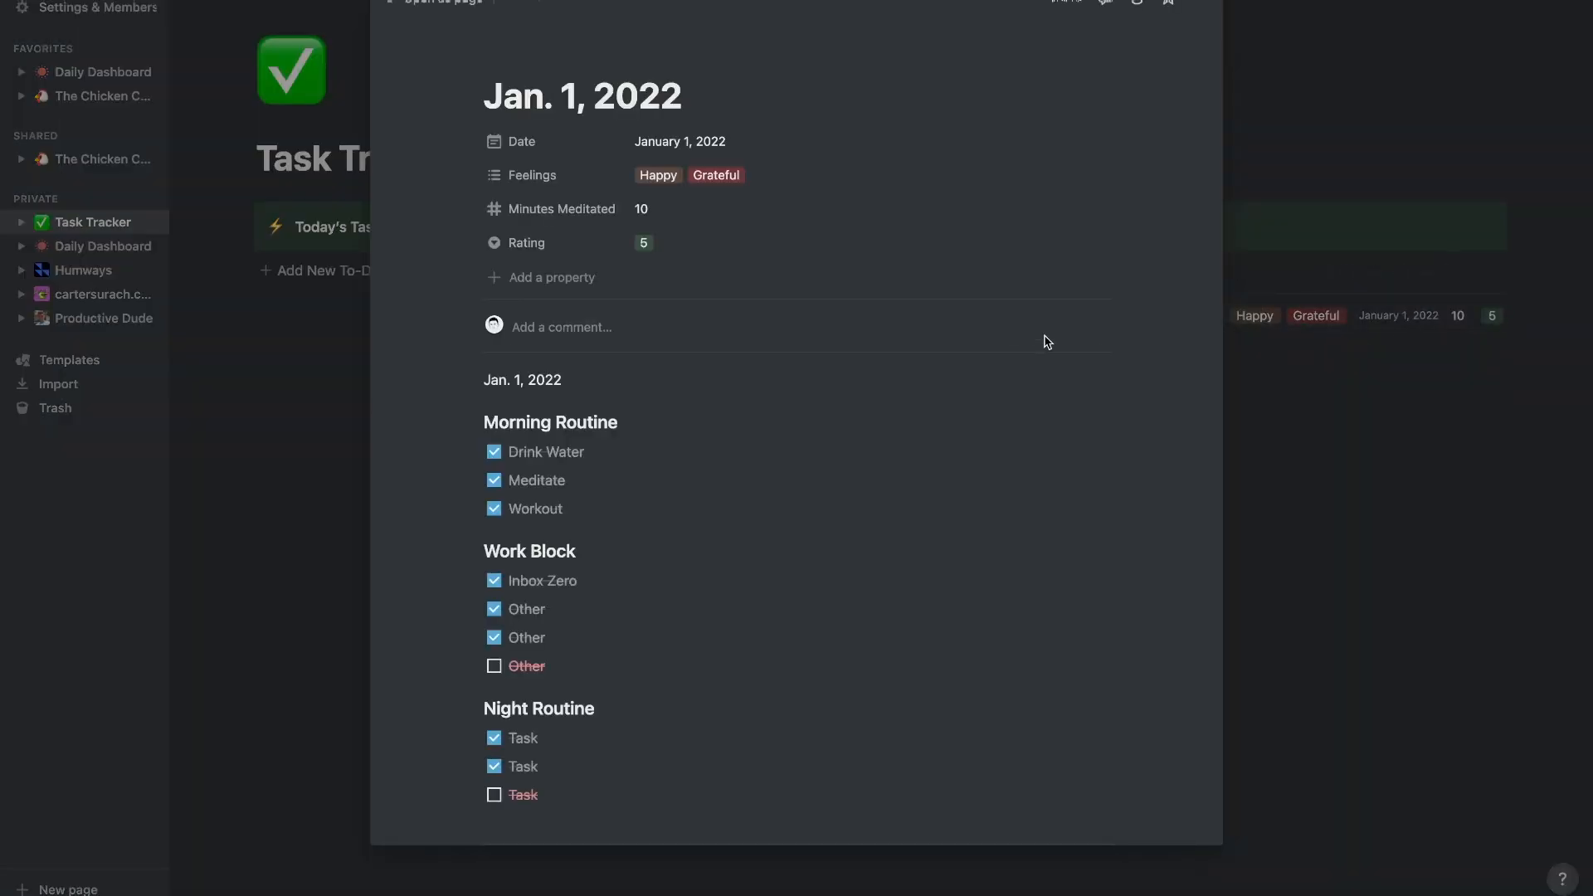
left_click(721, 148)
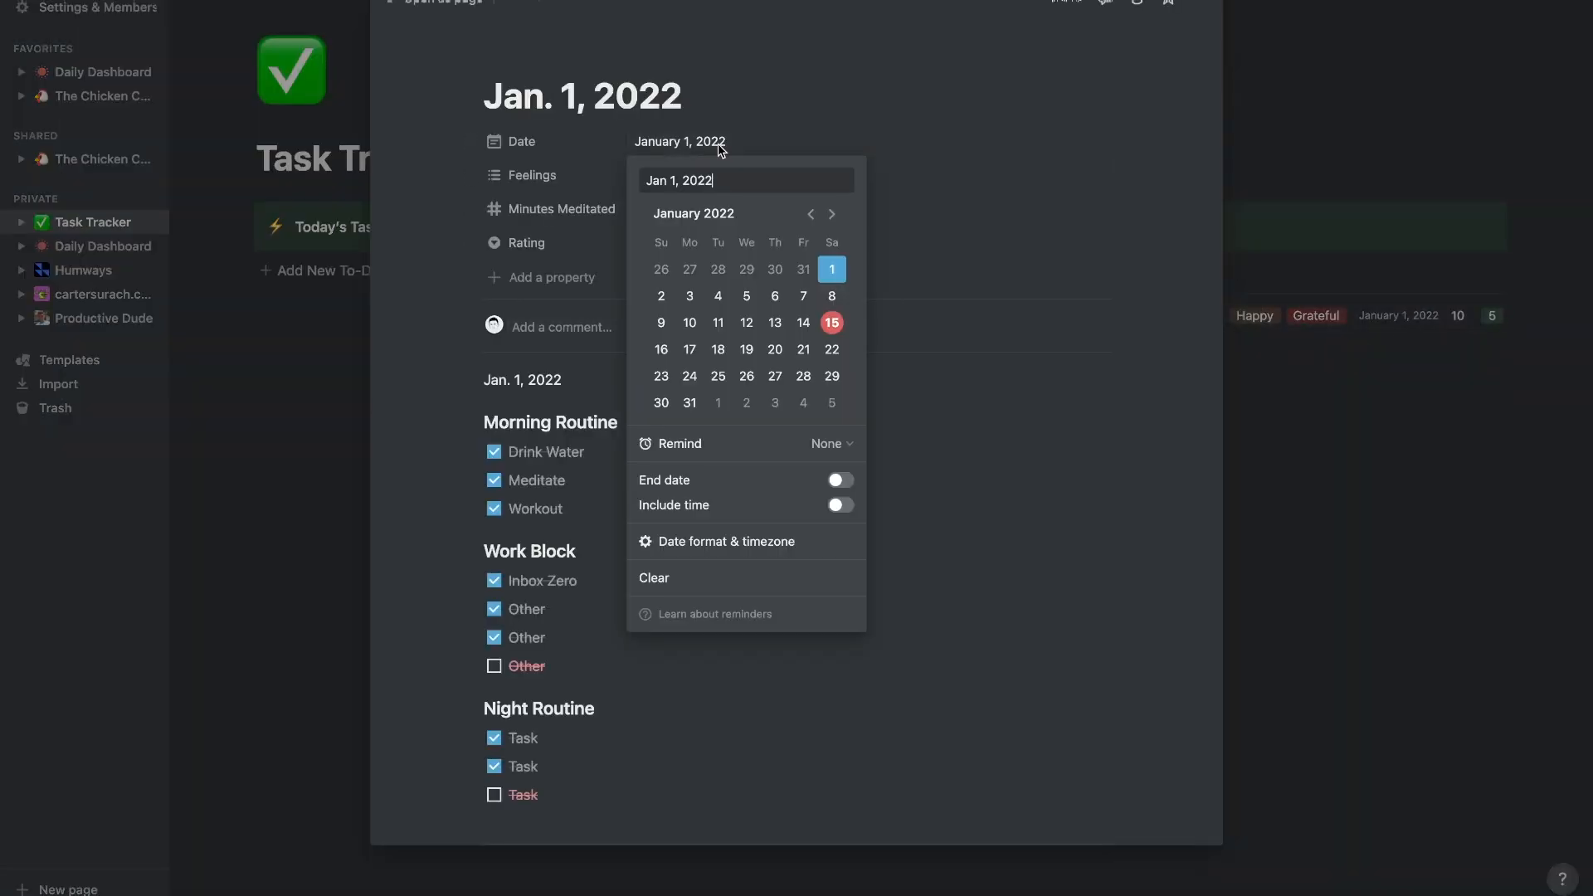
left_click(846, 129)
left_click(1344, 138)
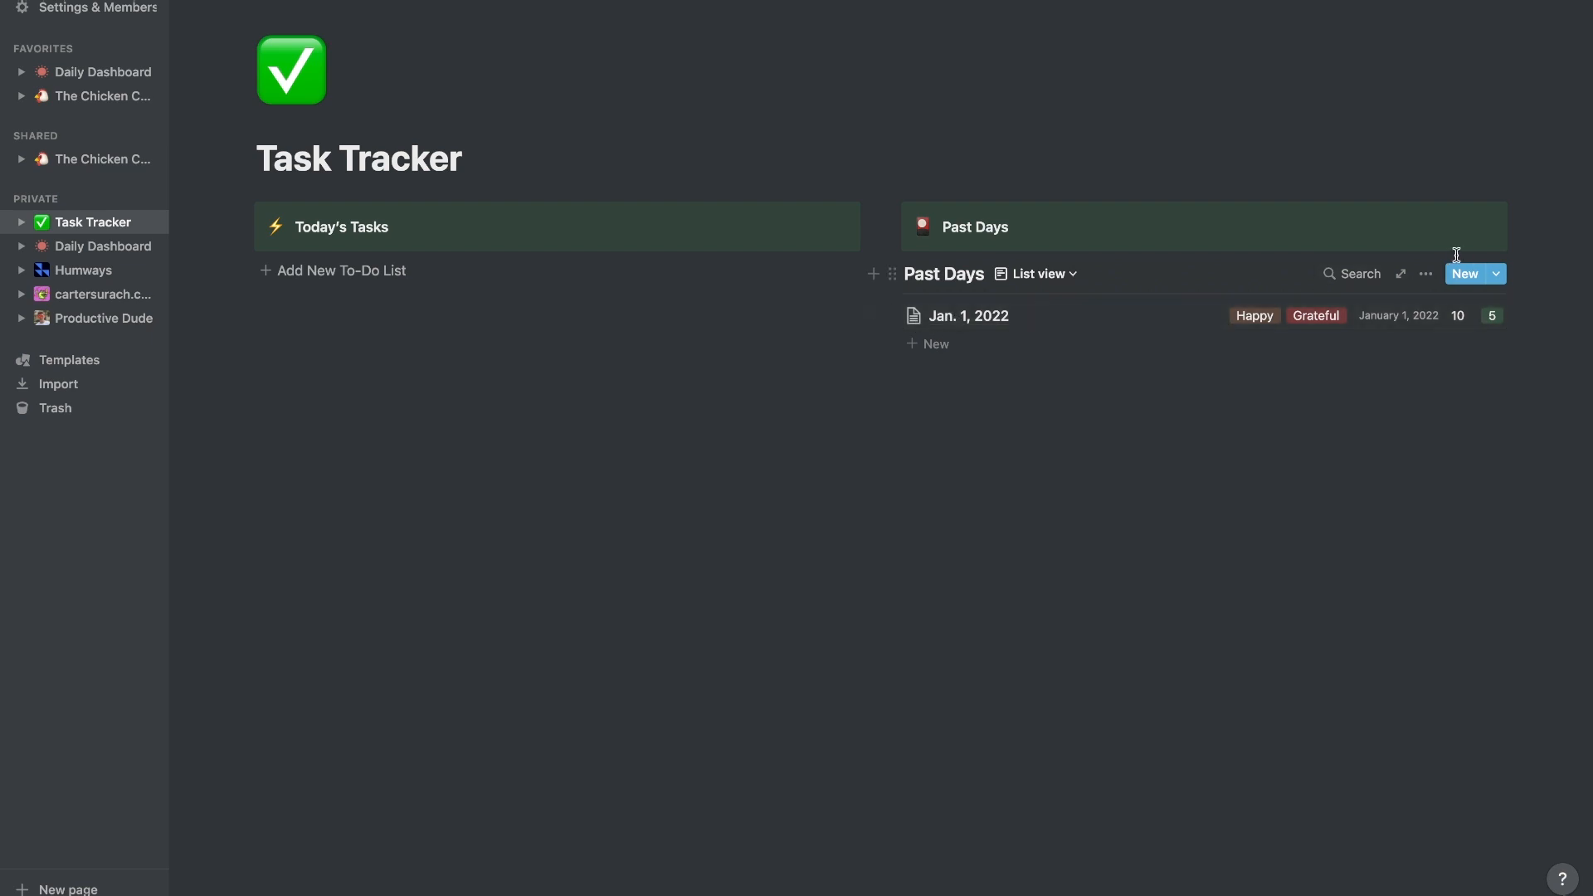
left_click(1425, 274)
left_click(1278, 317)
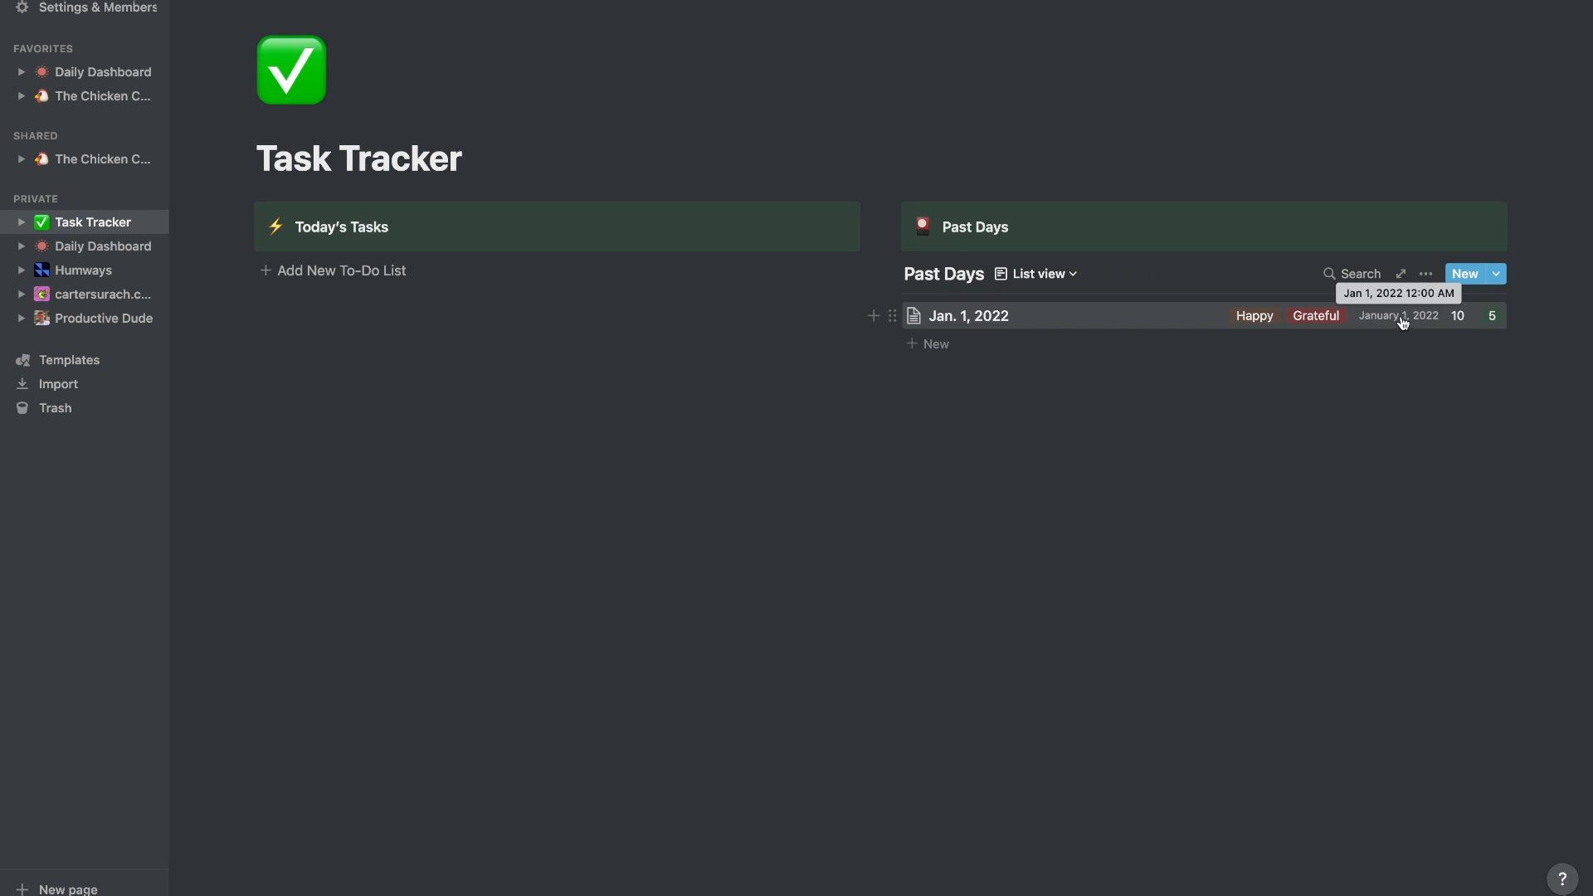
- Add a sort to the Past Days list view based on the Date property
left_click(1426, 275)
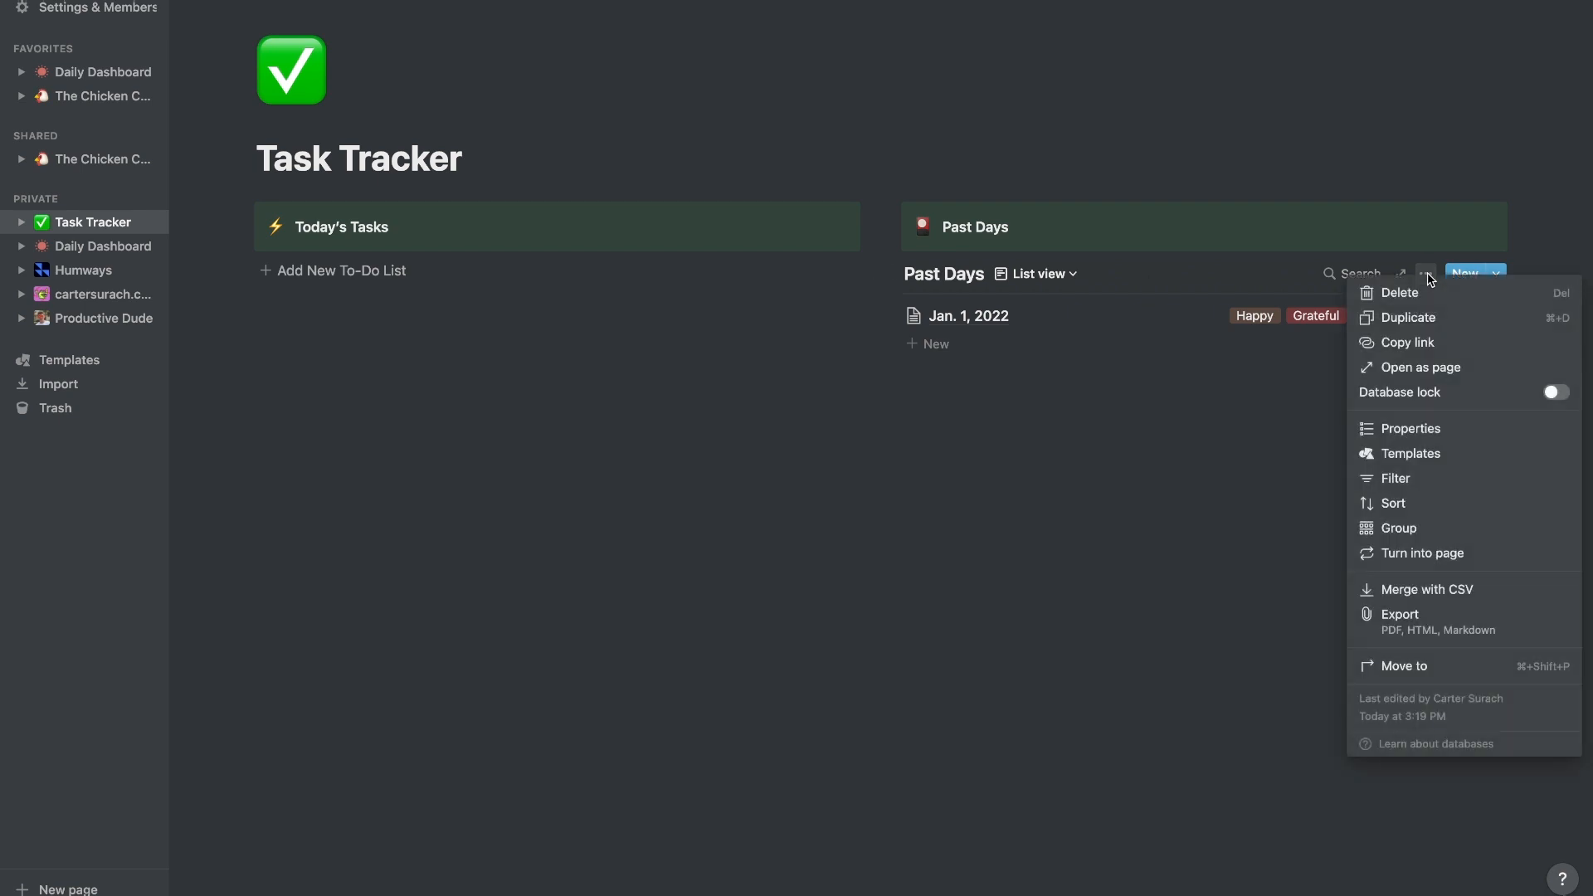
left_click(1401, 506)
left_click(1208, 438)
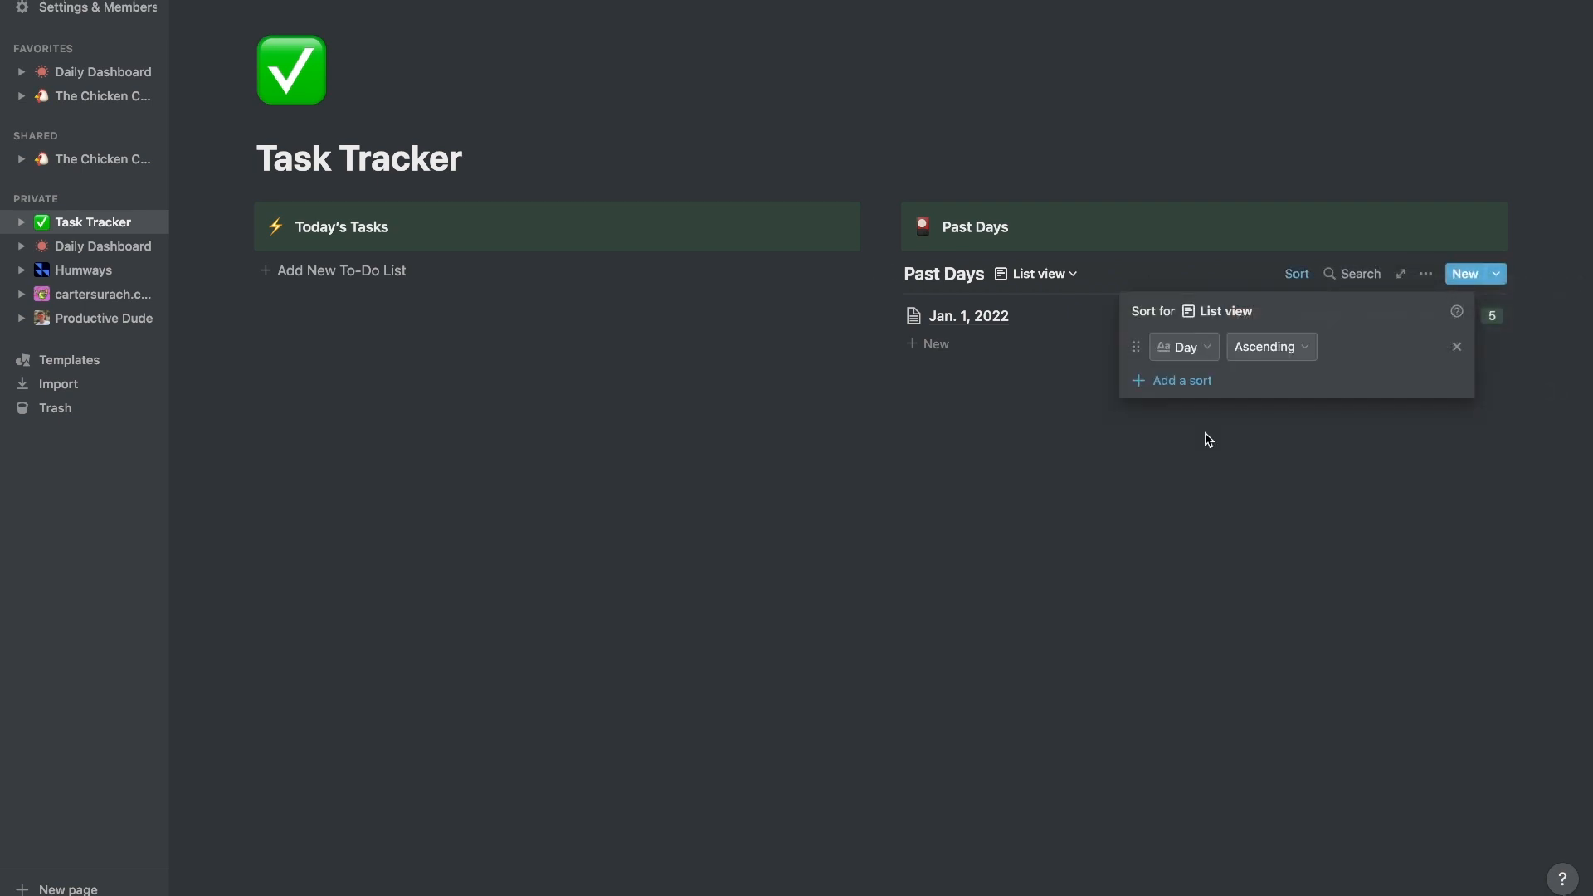
left_click(1214, 350)
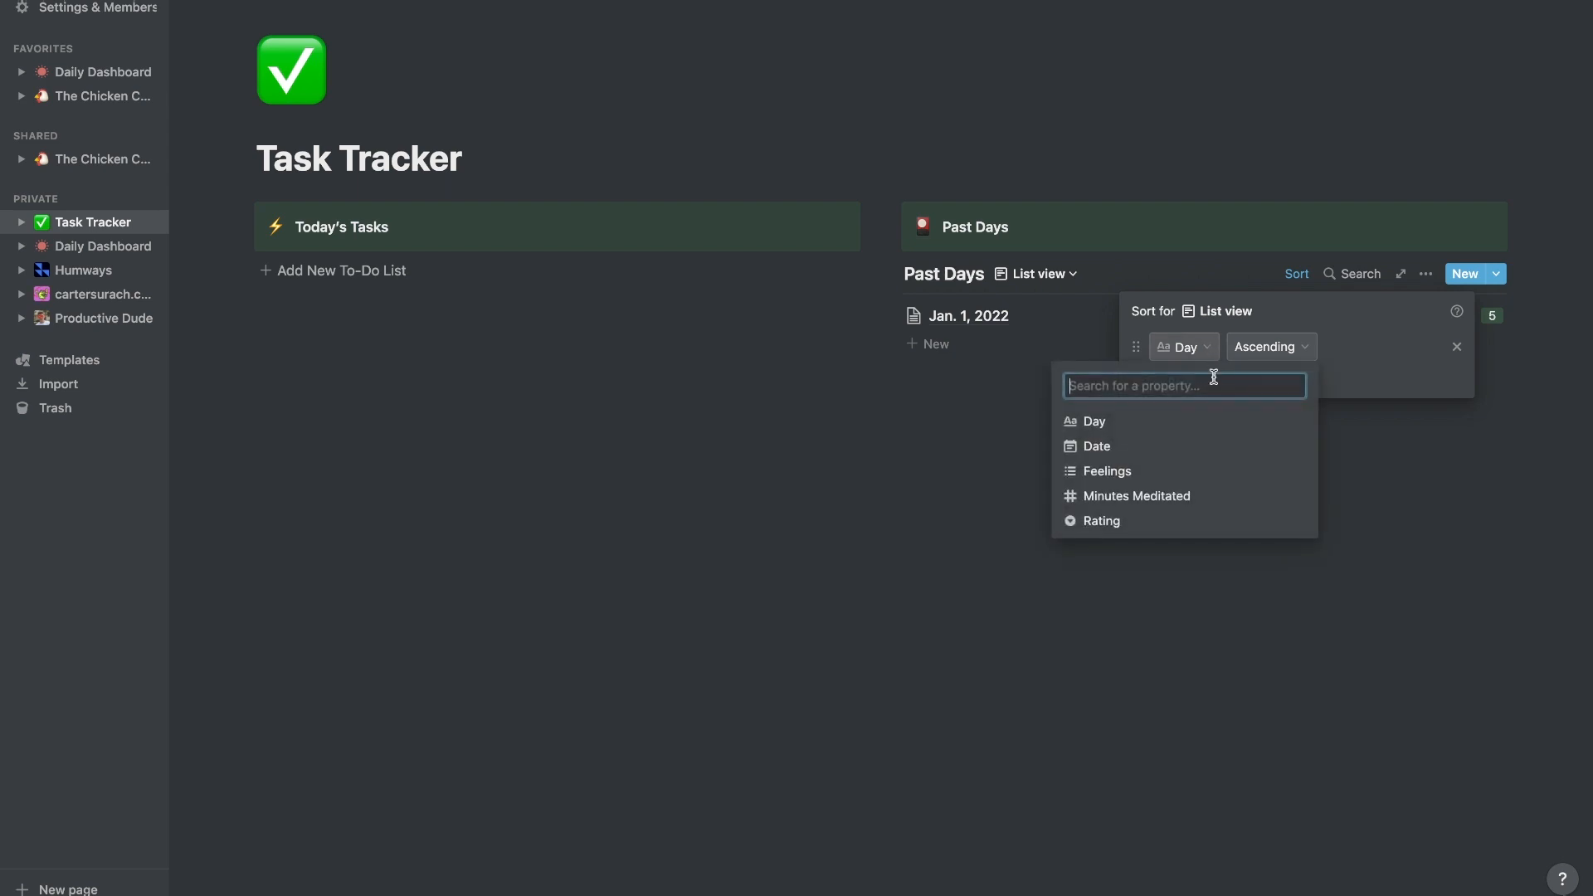
left_click(1173, 446)
left_click(1308, 348)
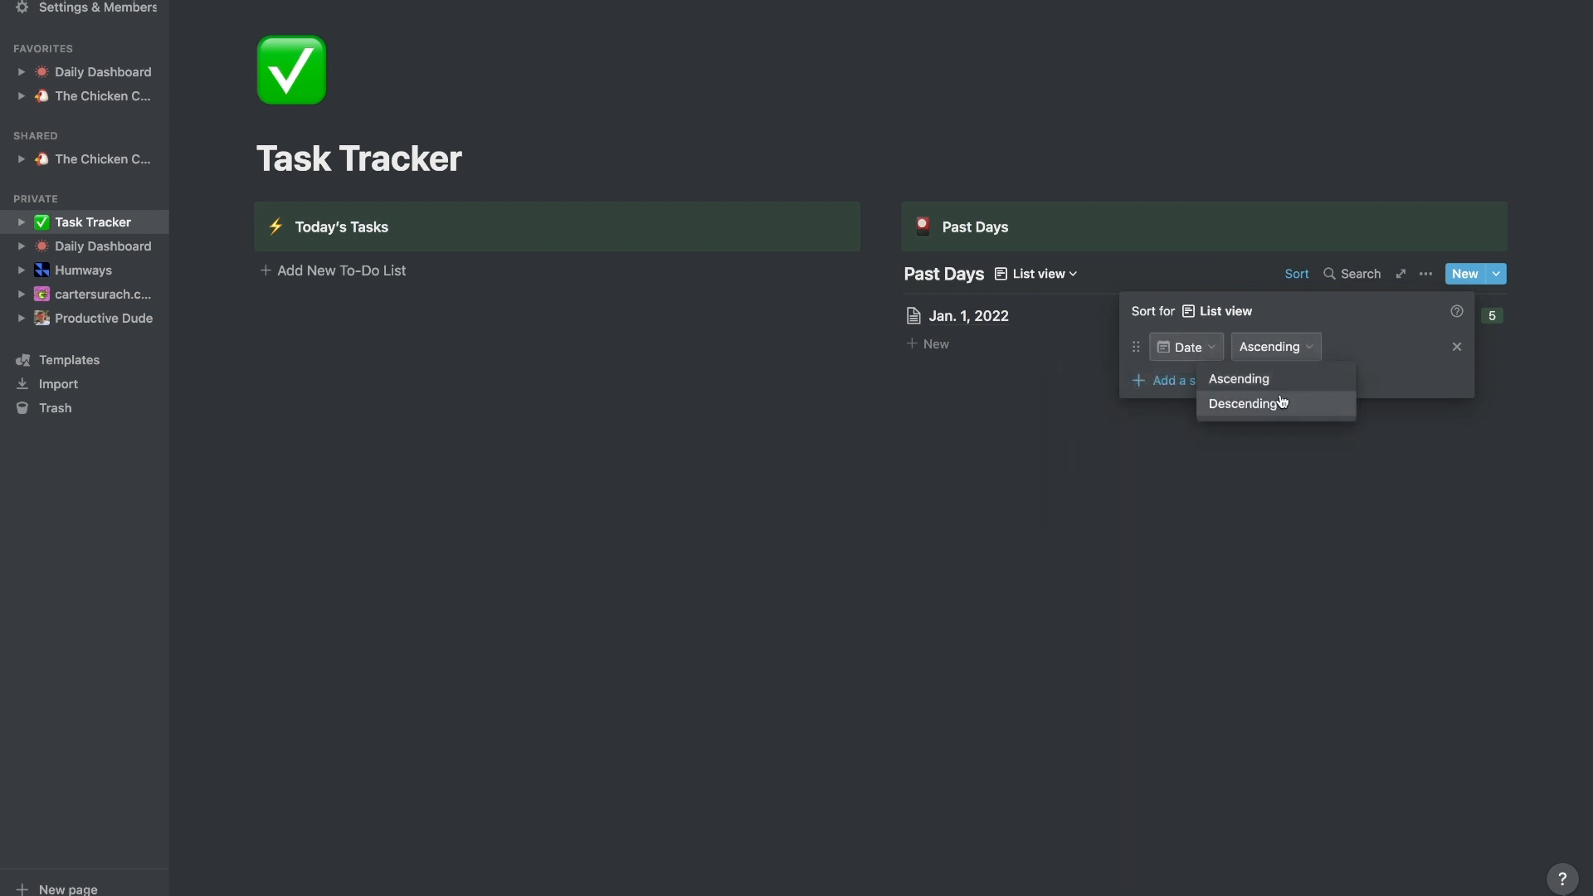
left_click(944, 459)
left_click(982, 433)
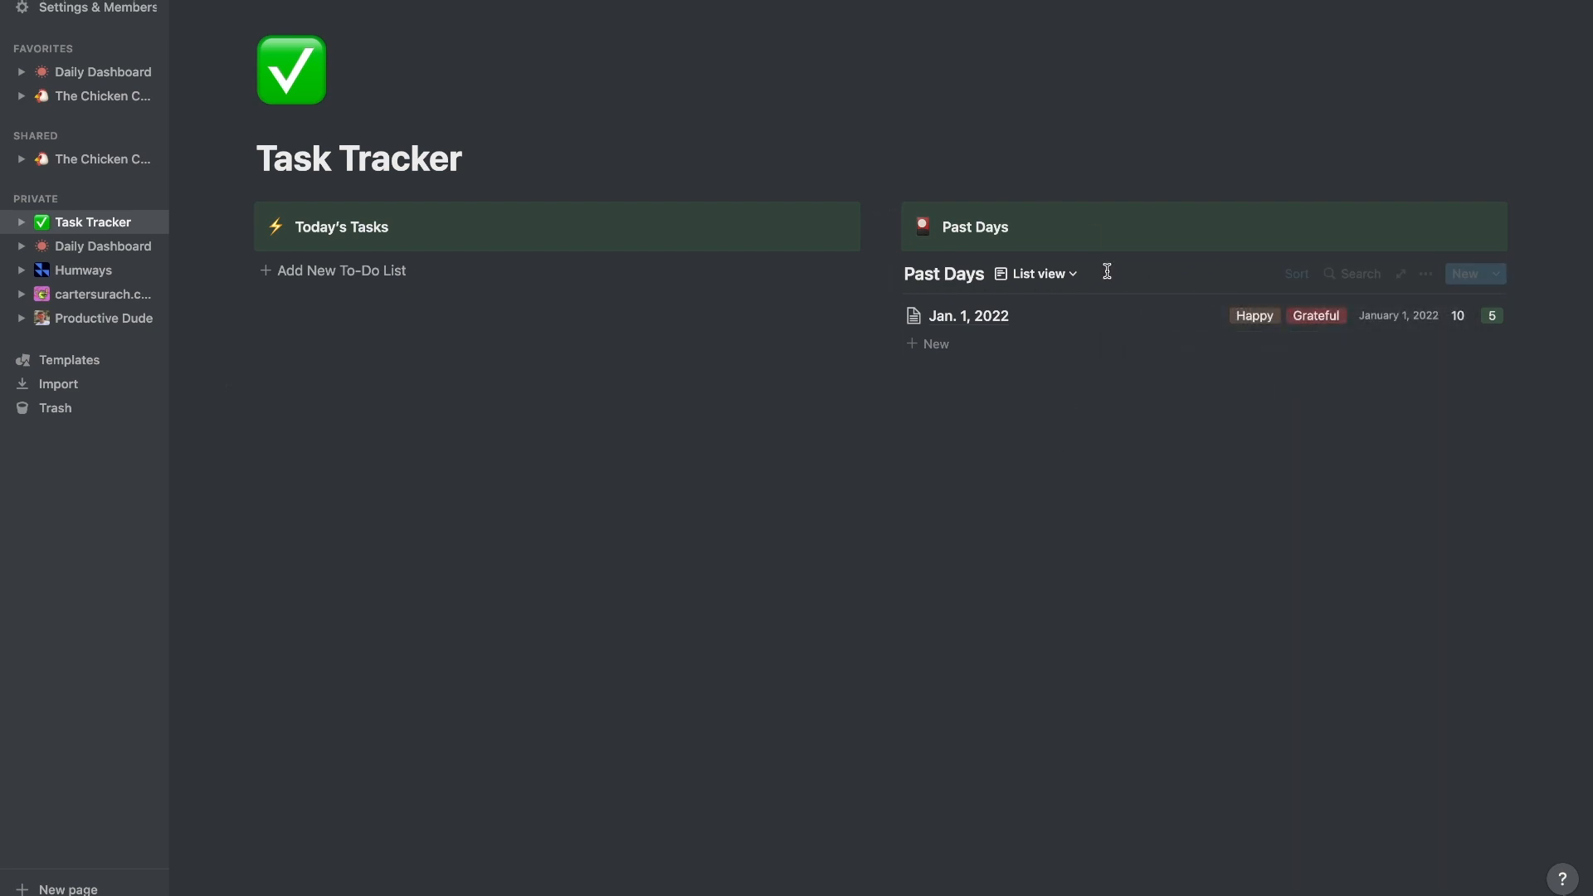
- Add a filter to the Past Days list view on the Date property with the value One week ago
left_click(1424, 275)
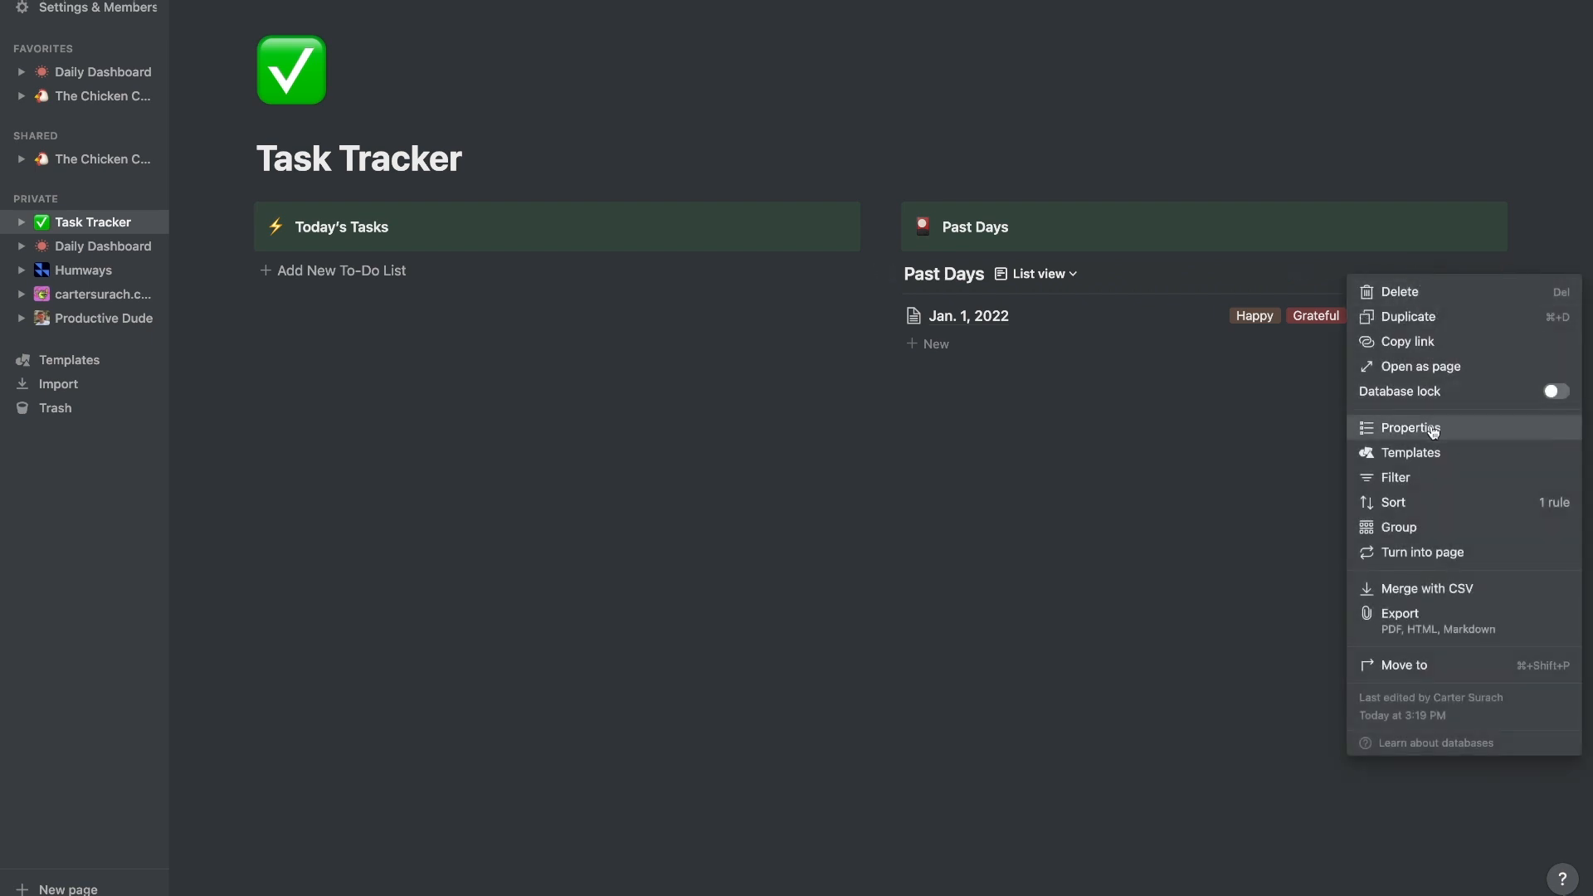
left_click(1428, 476)
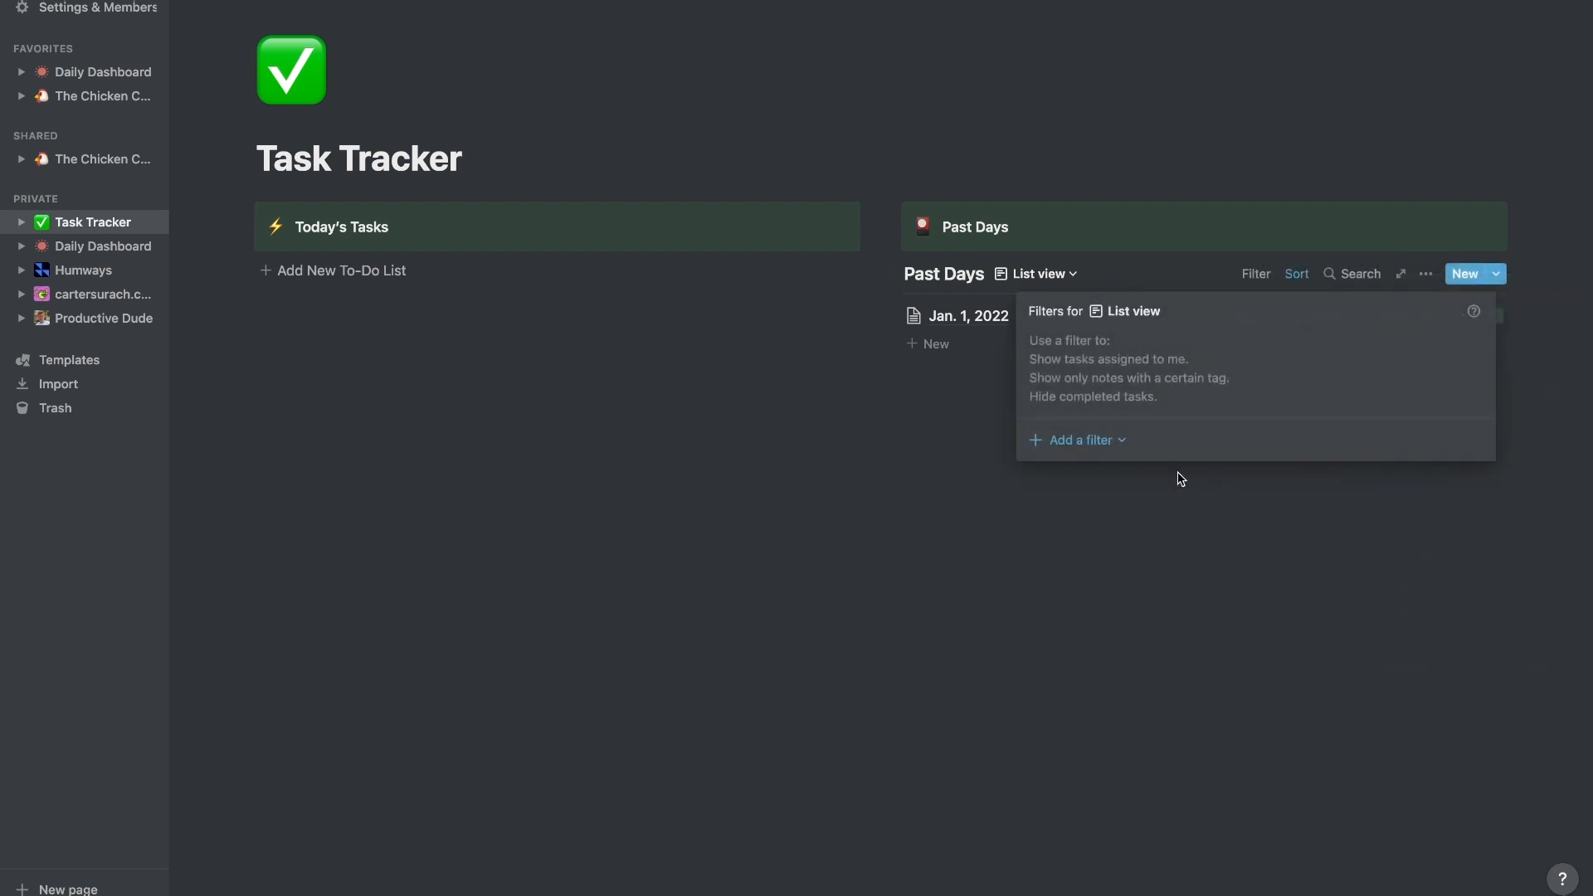
left_click(1107, 440)
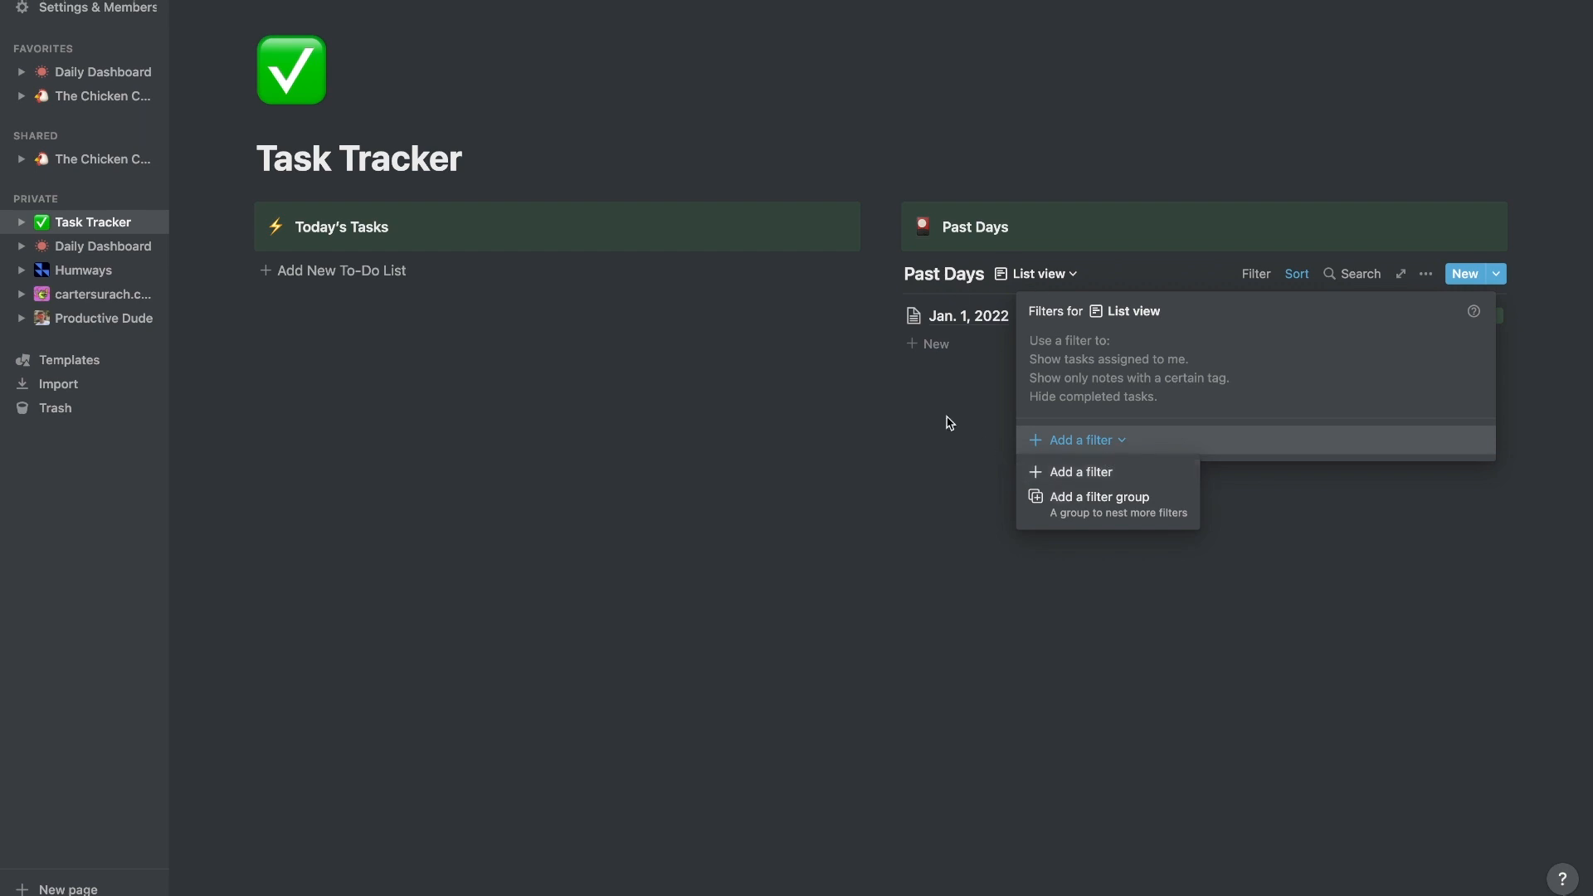
left_click(1141, 485)
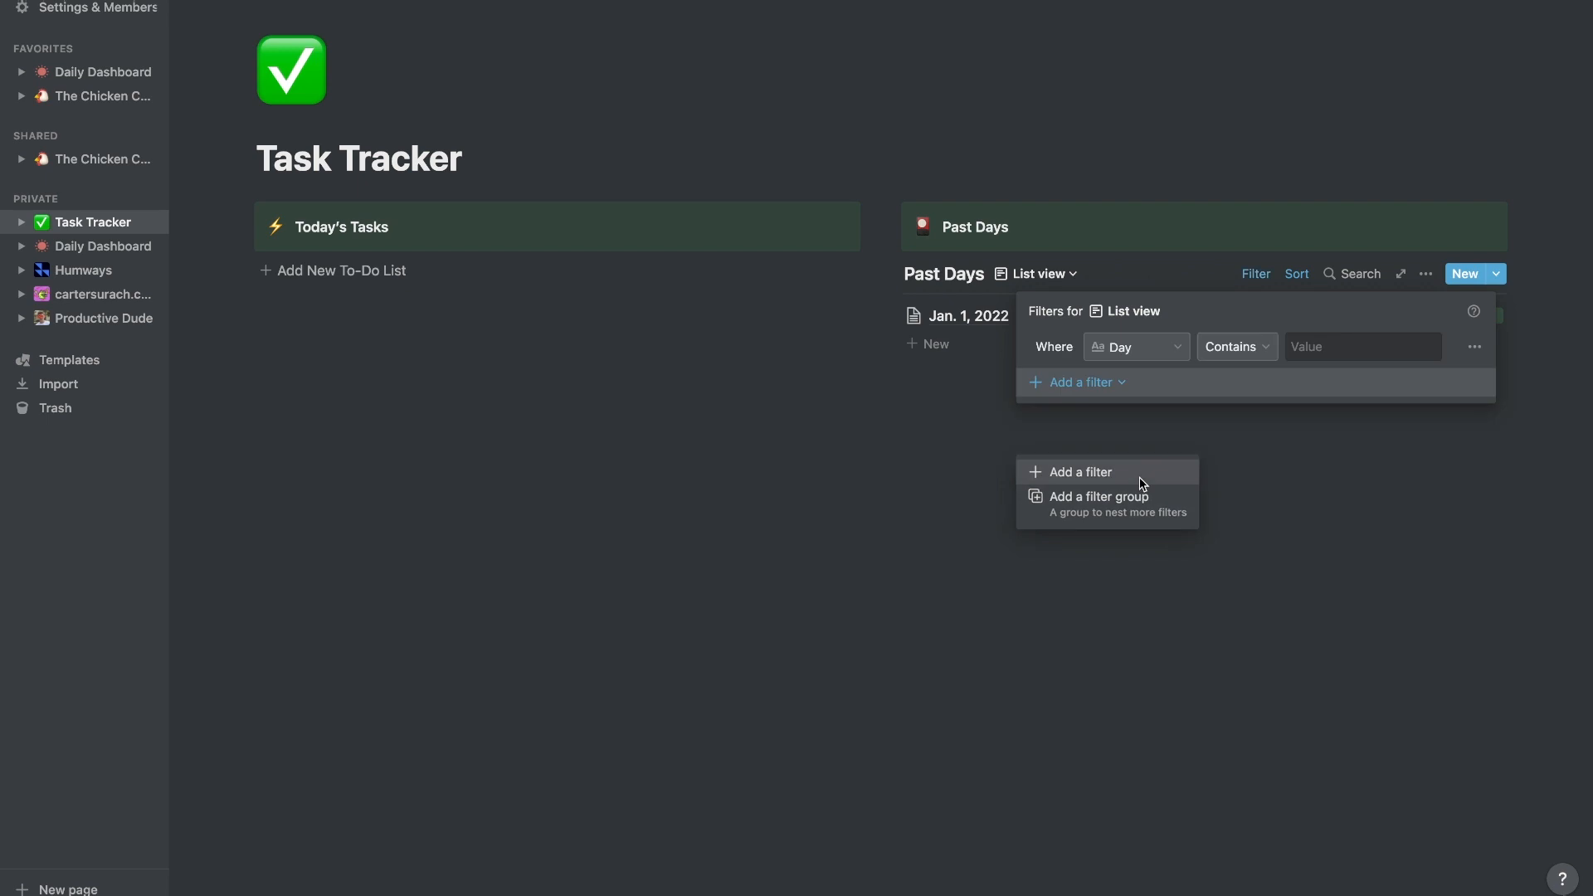
left_click(1165, 348)
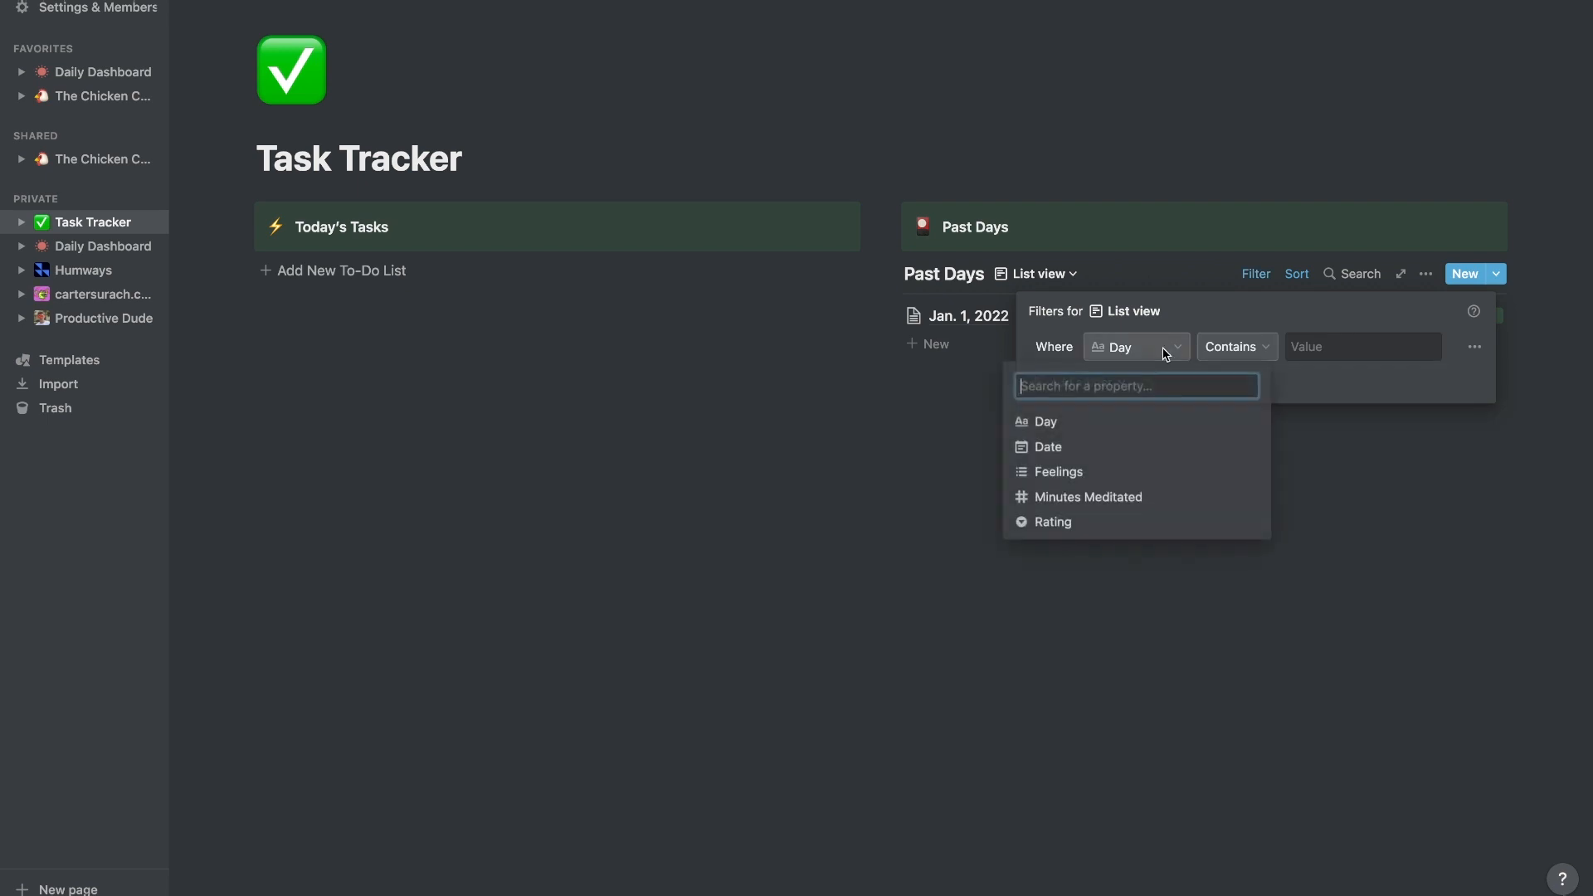
left_click(1137, 445)
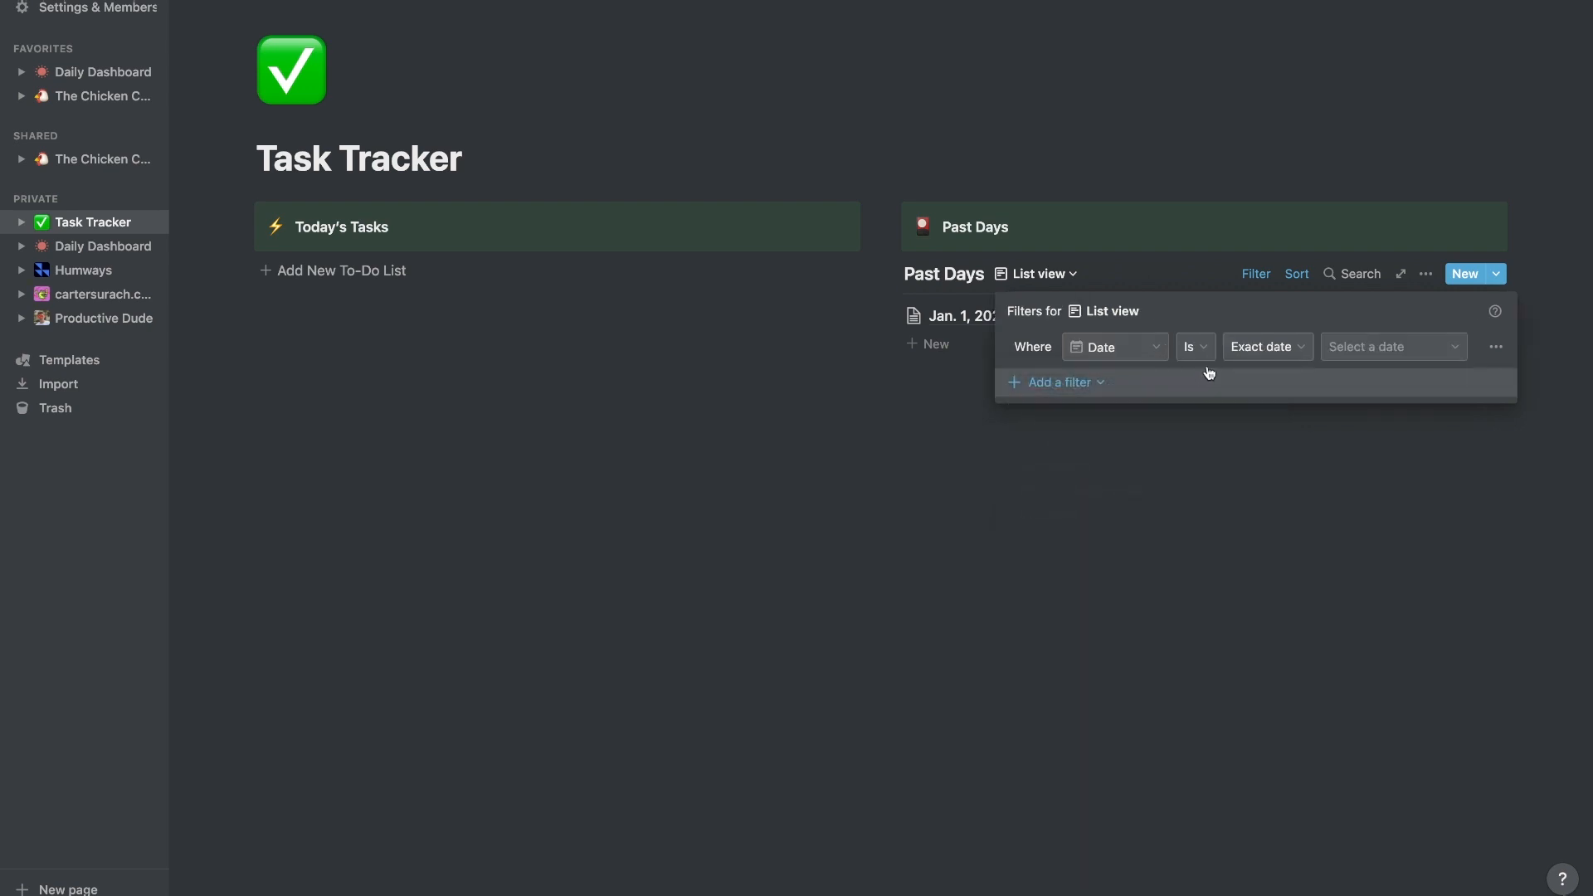
left_click(1245, 350)
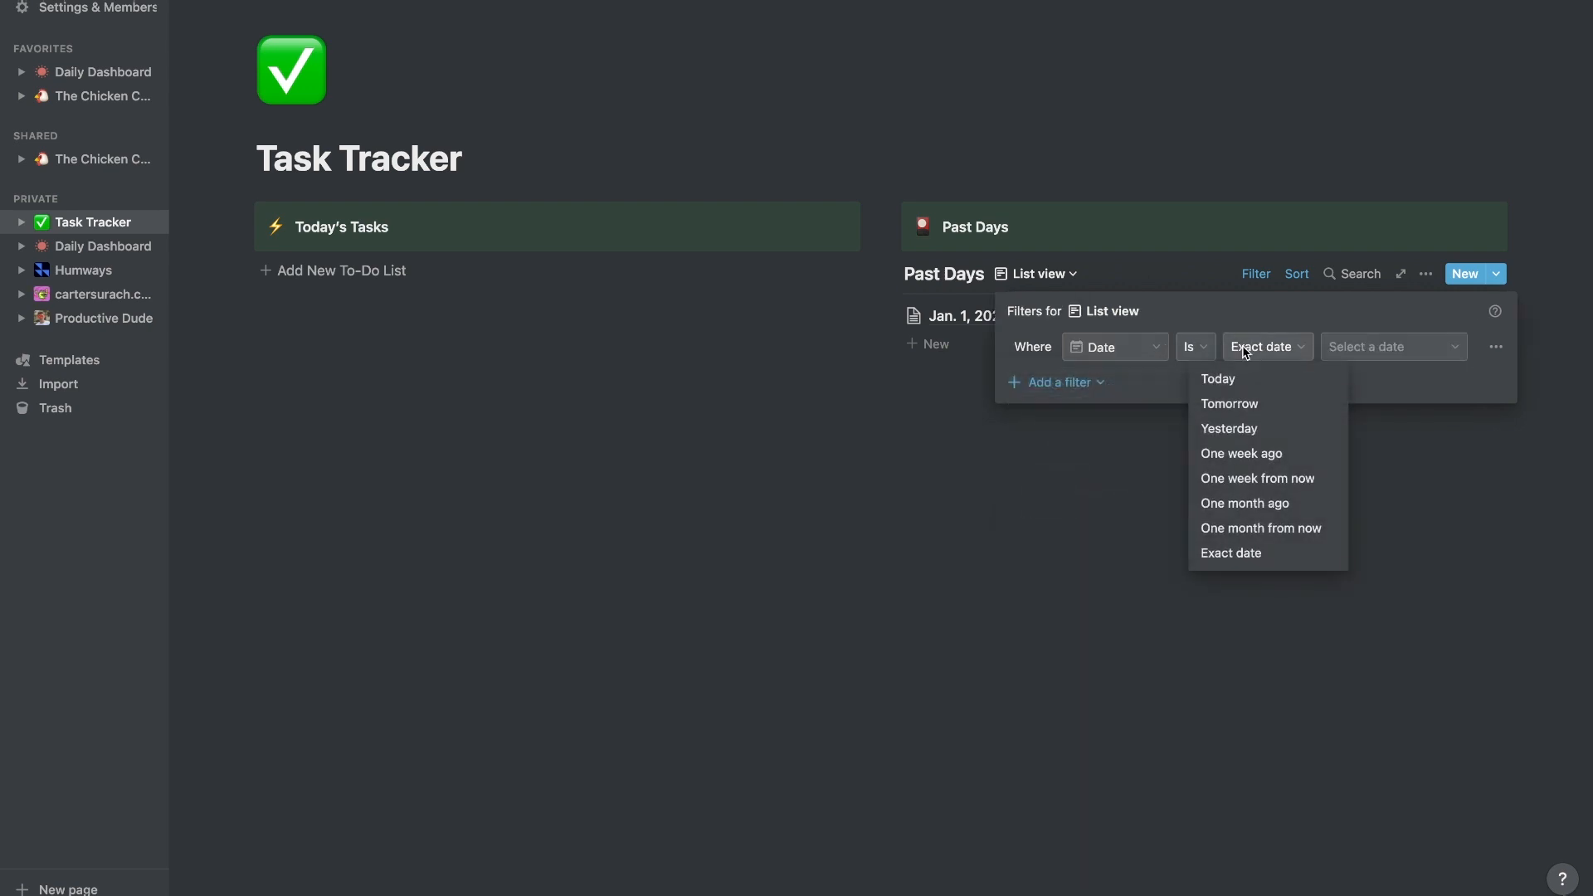
left_click(1247, 455)
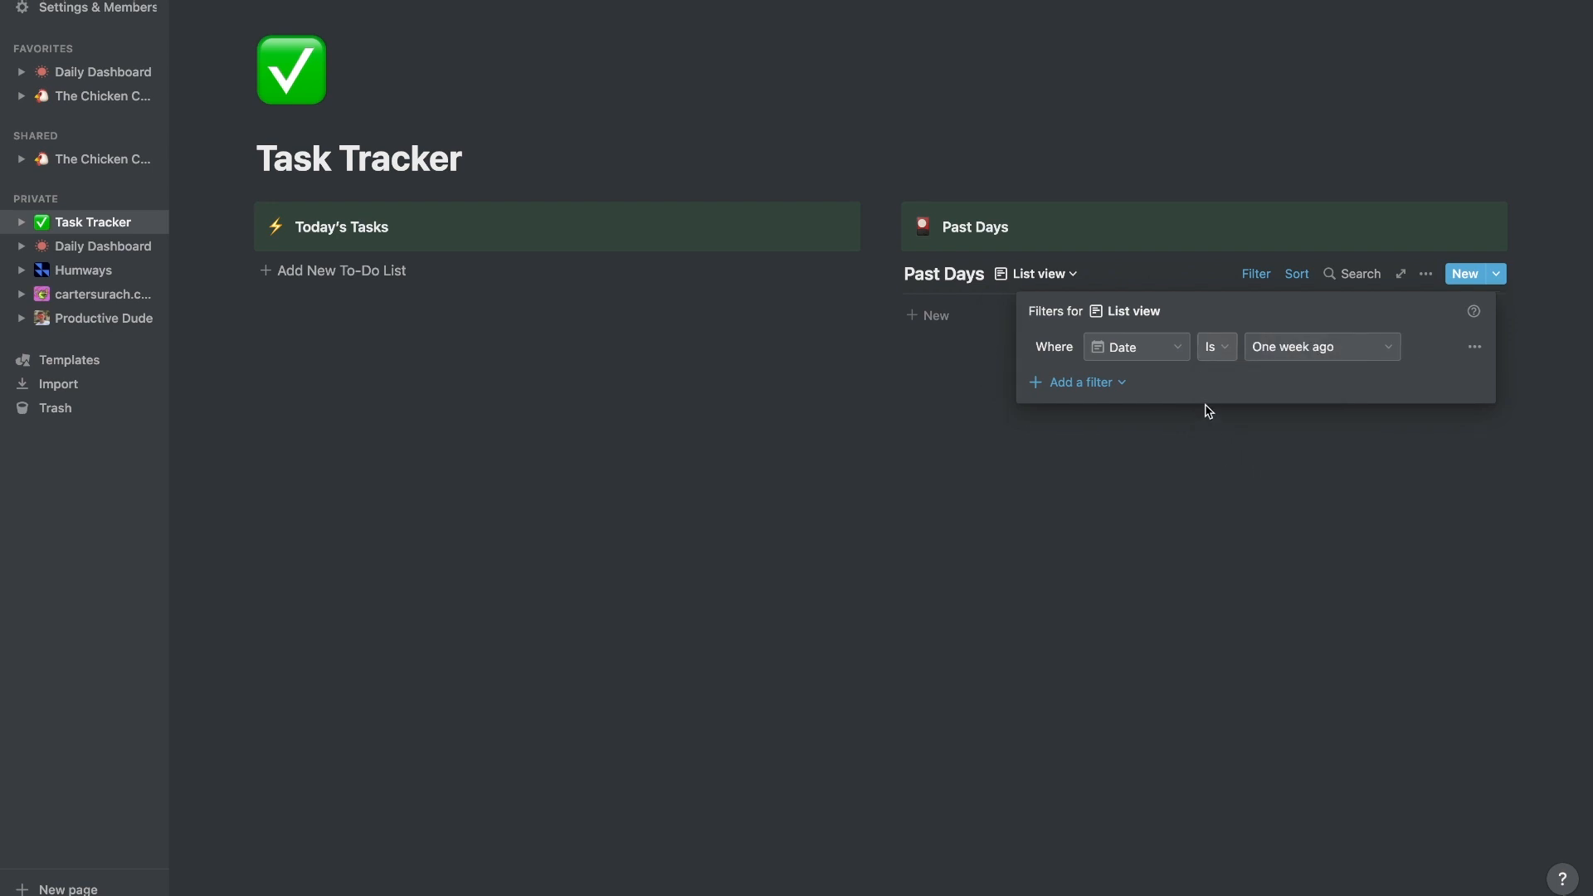
left_click(1144, 455)
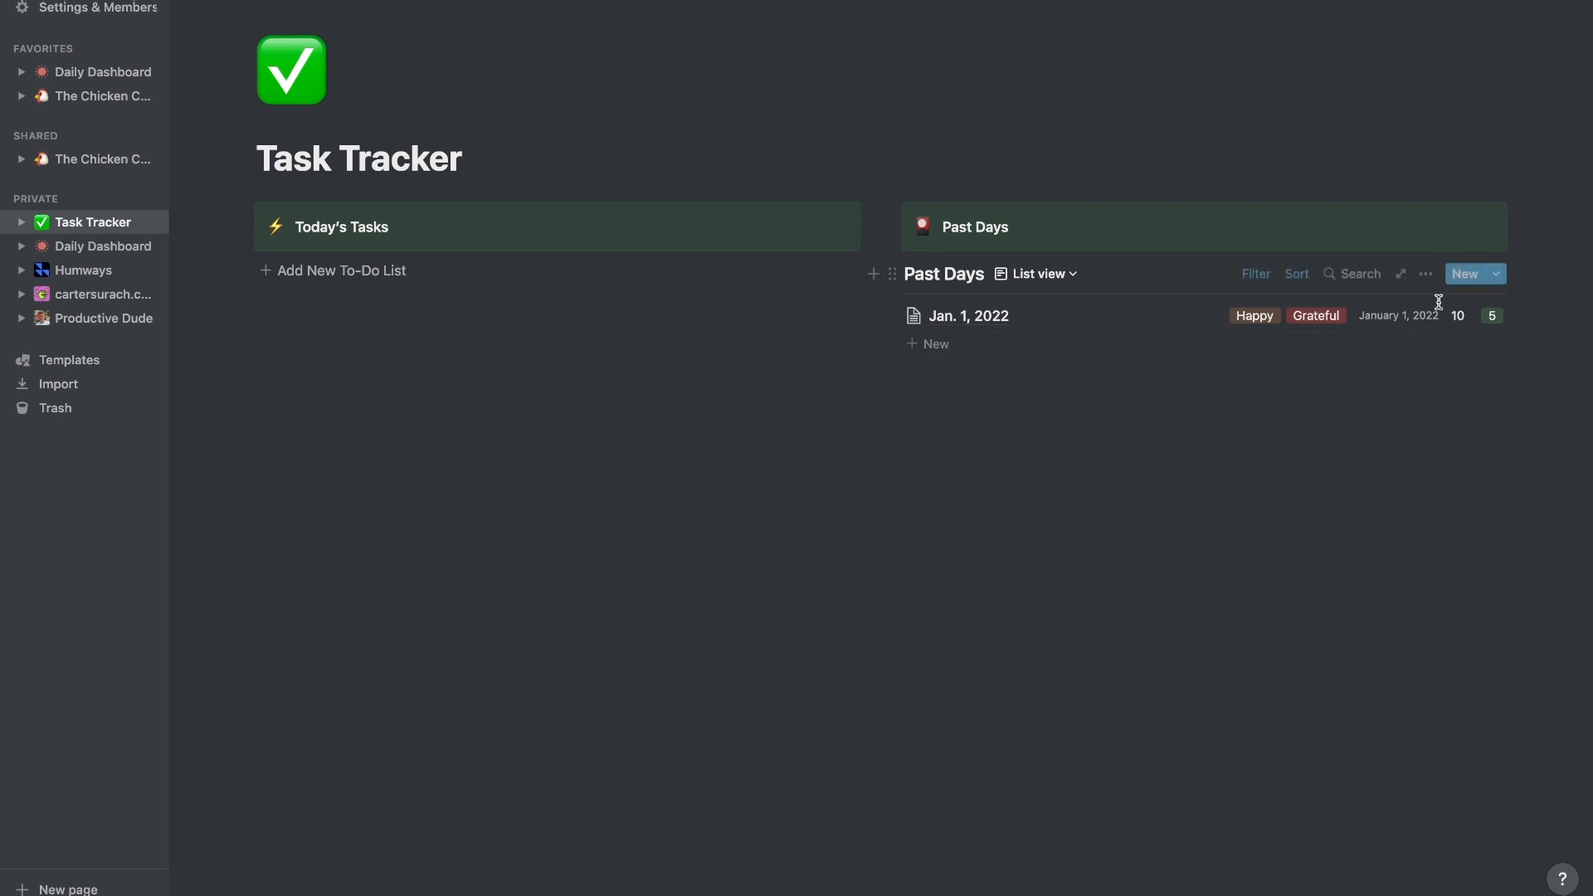
- Hide the Date property from the Past Days list view
left_click(1425, 274)
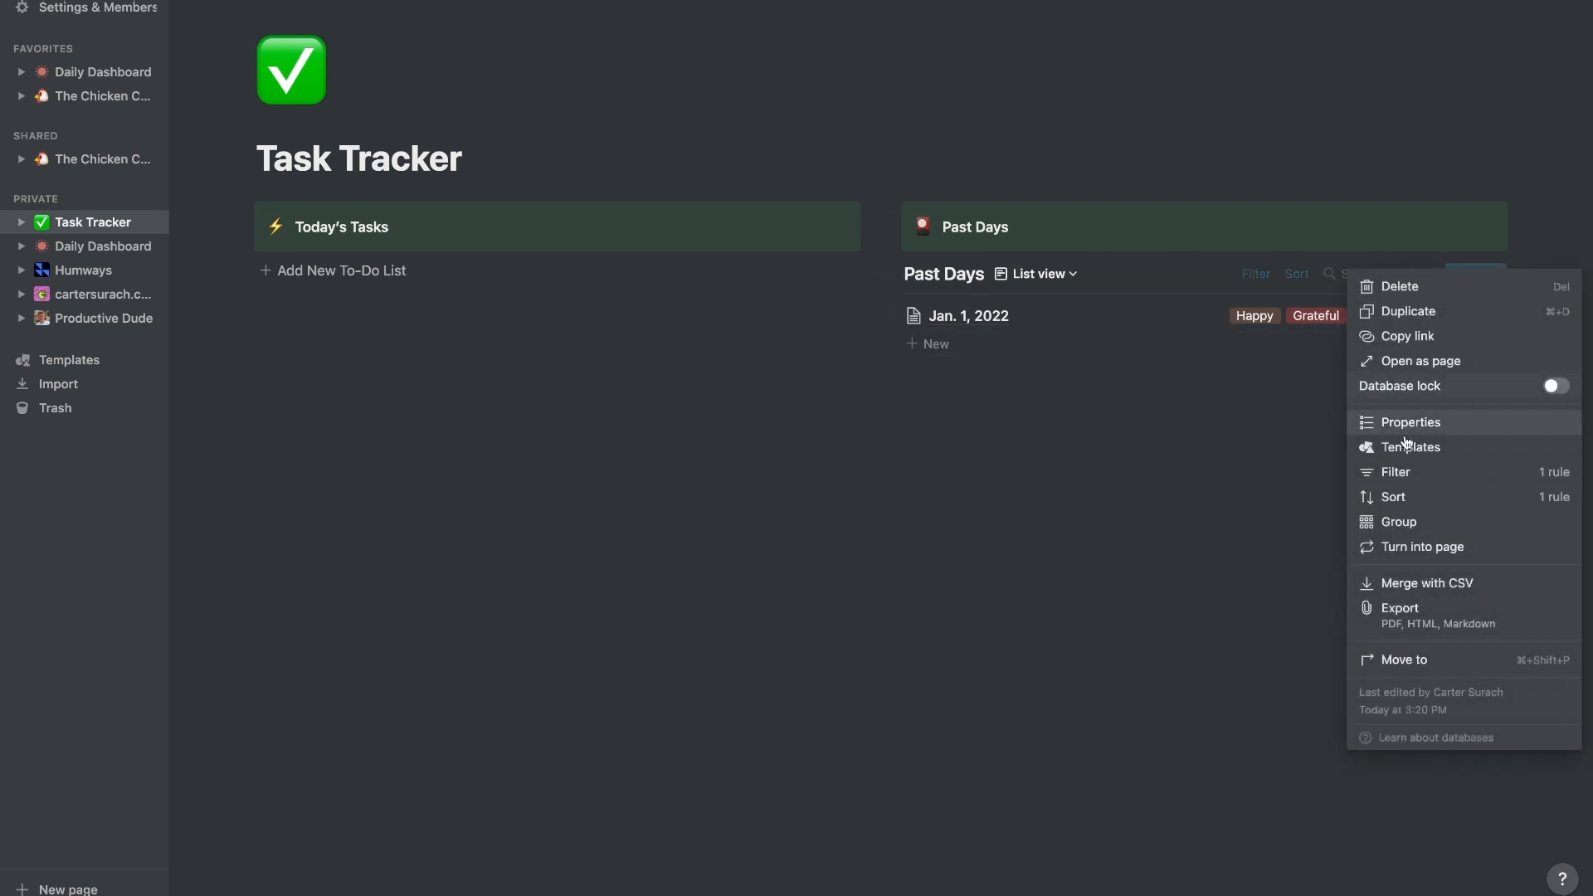
left_click(1432, 428)
left_click(1349, 437)
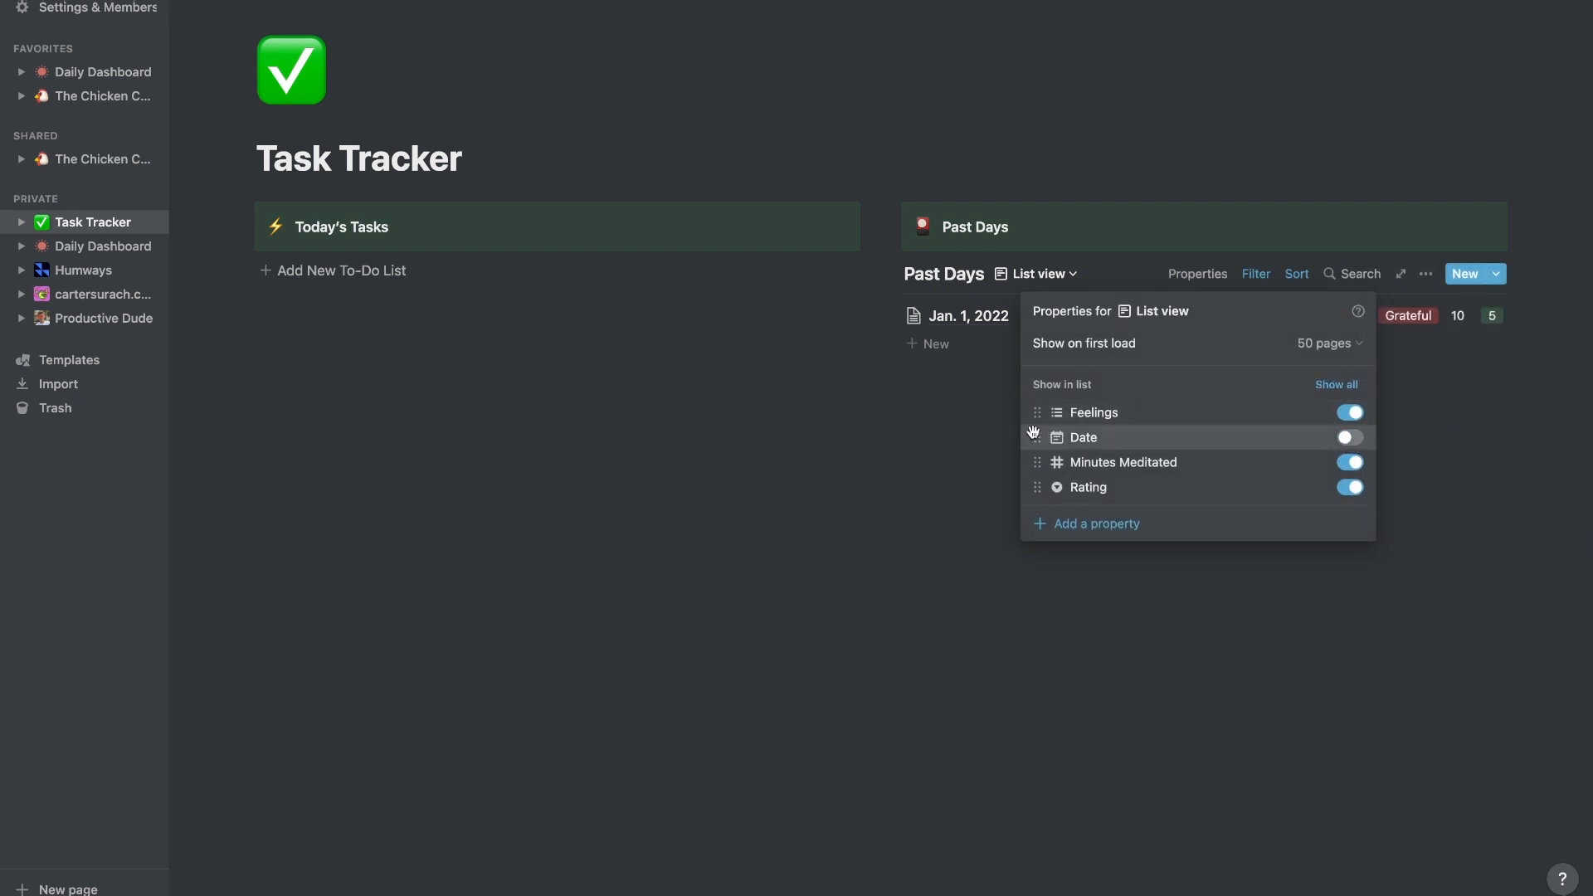
- Move the Date property lower in the Past Days list view's property order and hide Minutes Meditated
left_click_drag(1033, 437, 1034, 488)
left_click(1350, 437)
left_click(1473, 415)
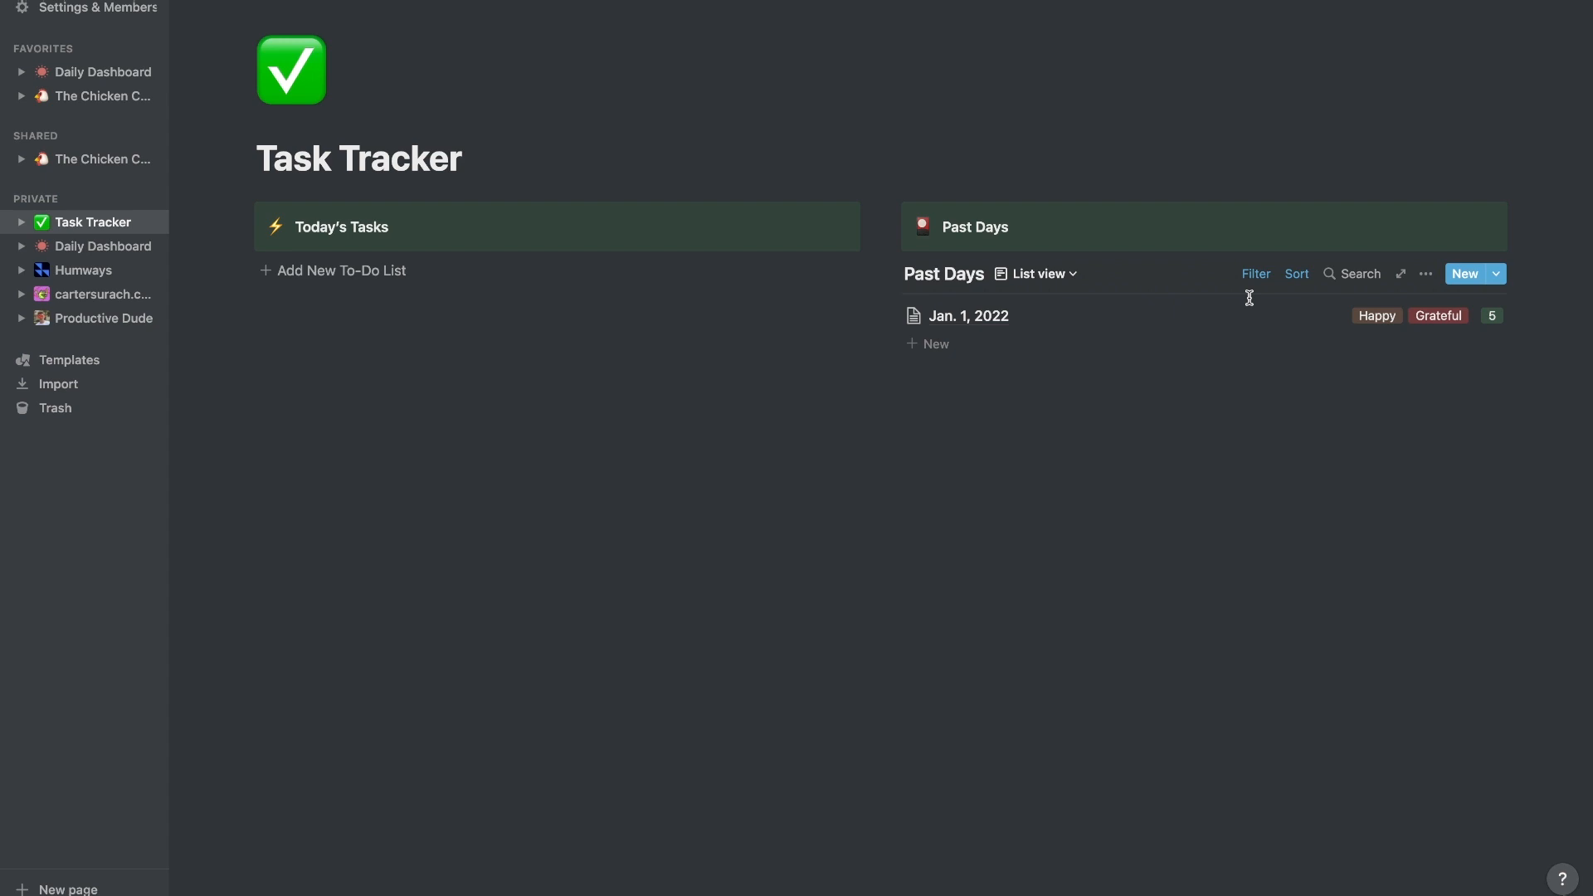
- Try the sun and snowflake emojis as the Jan. 1, 2022 entry's icon, then settle on the cloud emoji
left_click(984, 316)
left_click(511, 57)
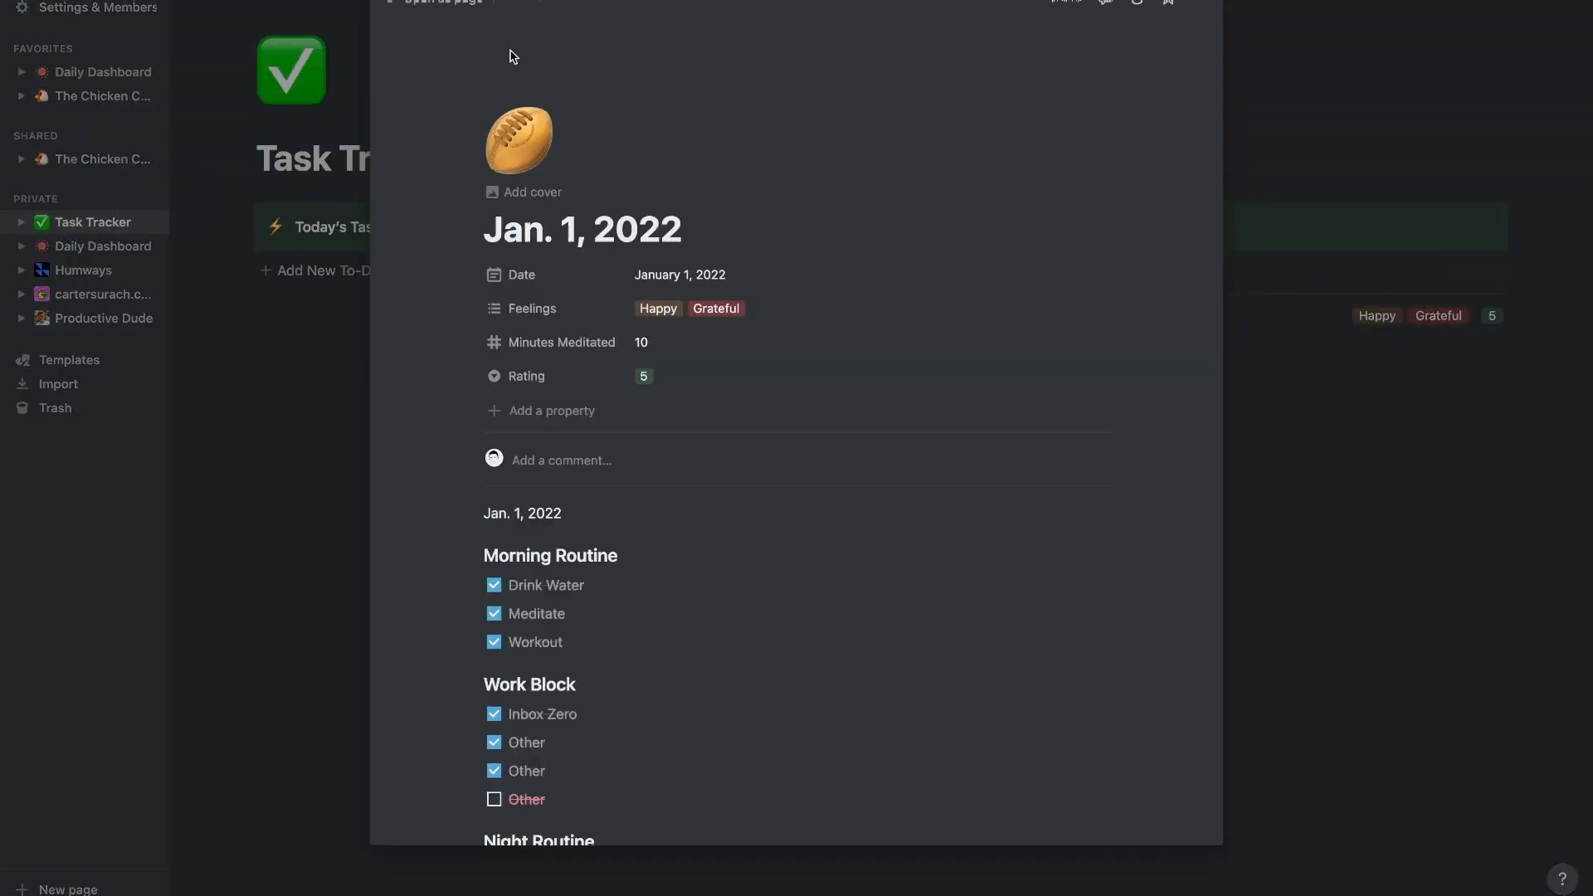
left_click(521, 141)
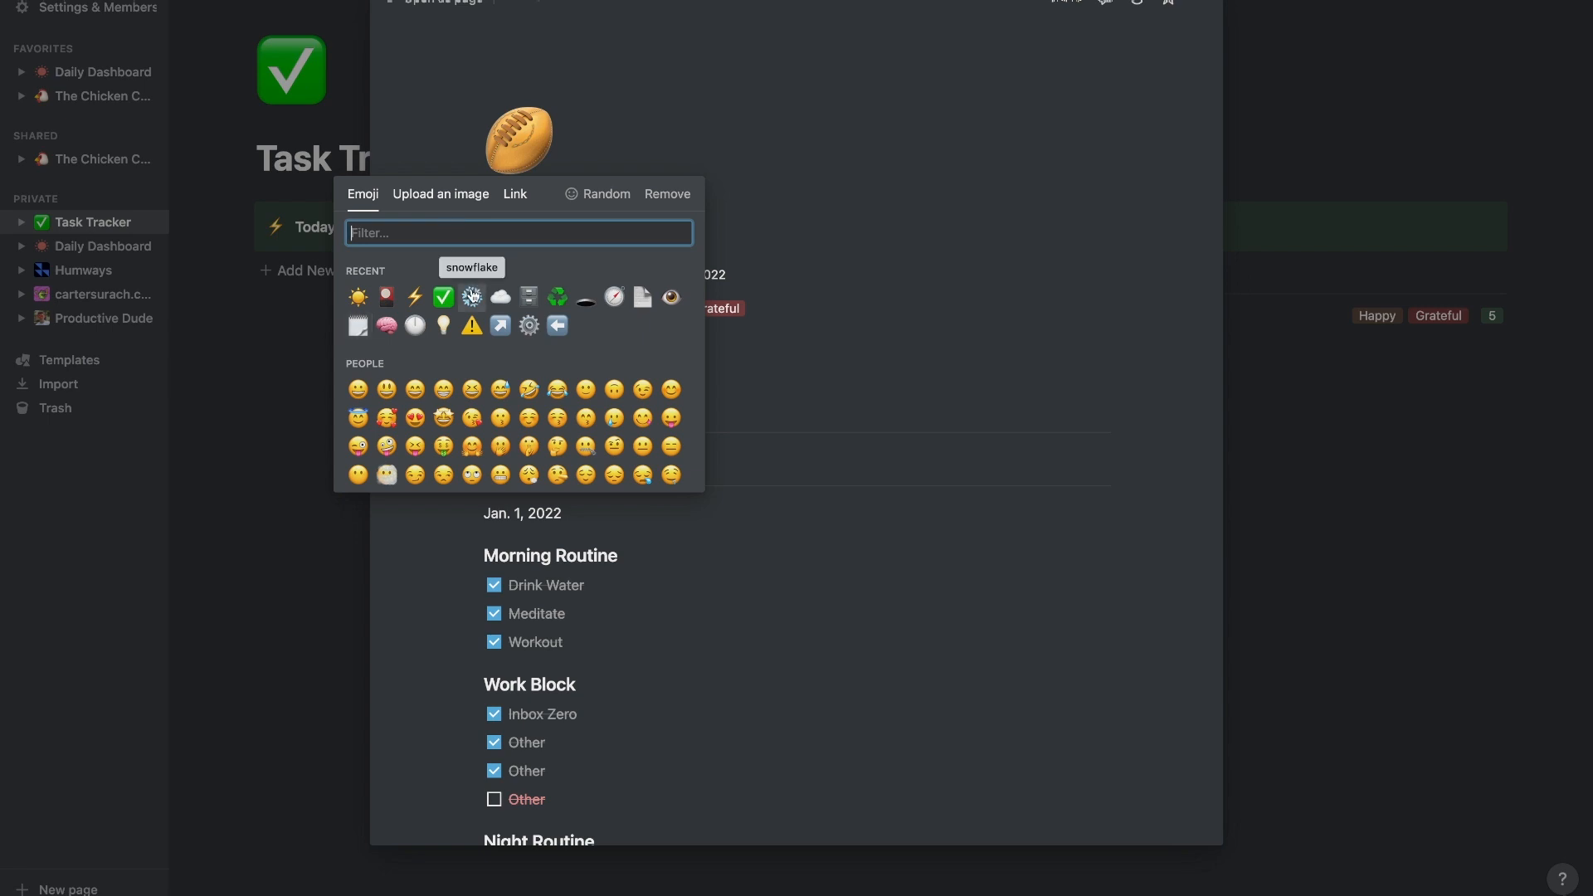
left_click(357, 296)
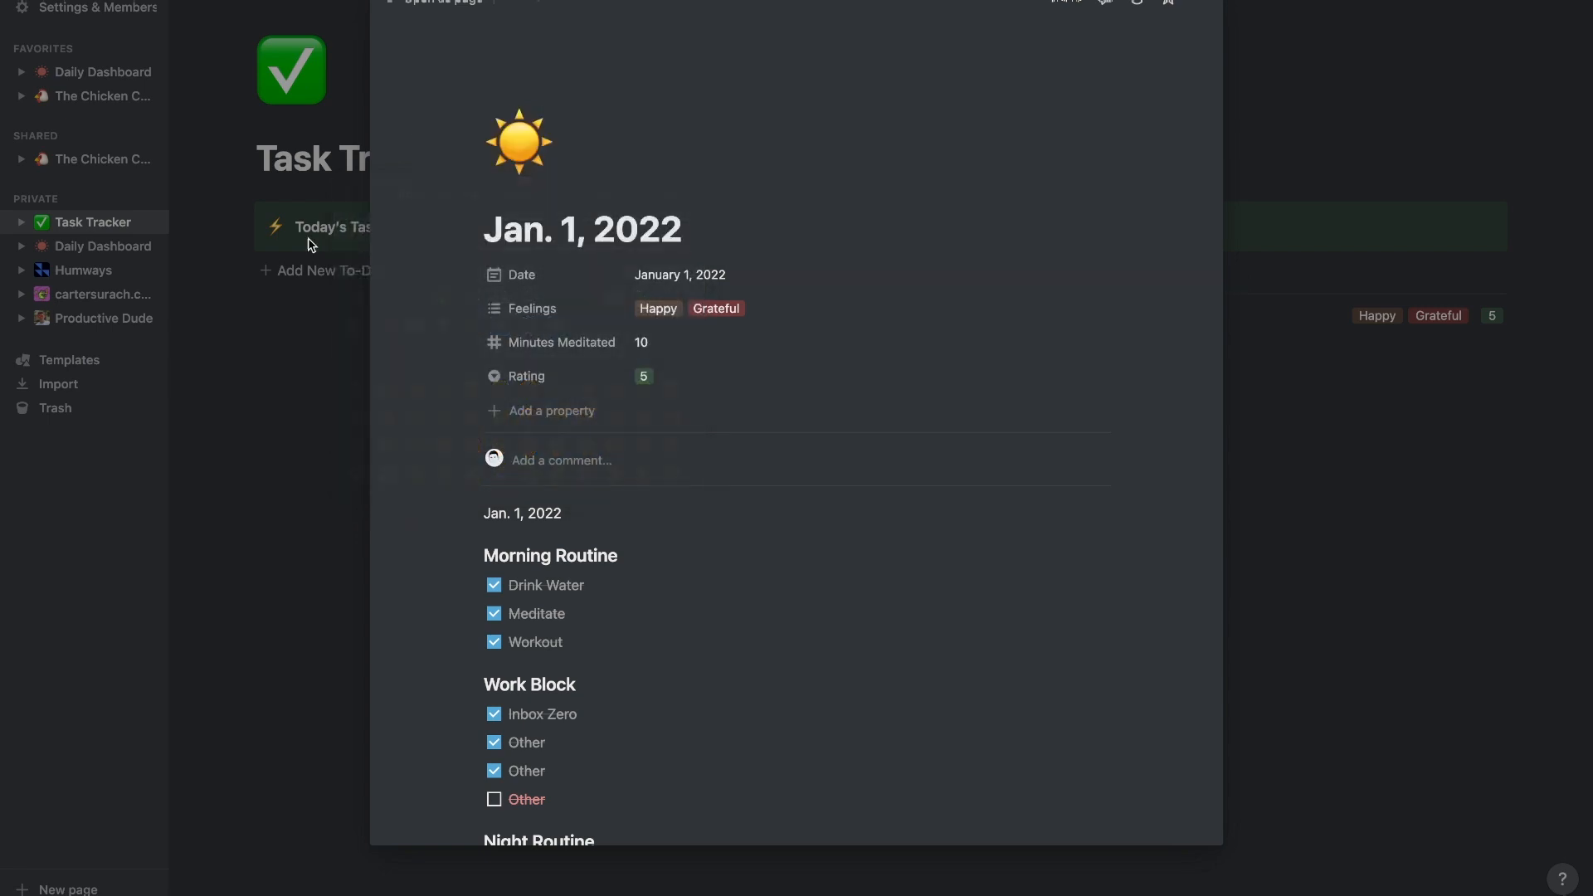
left_click(519, 140)
left_click(471, 296)
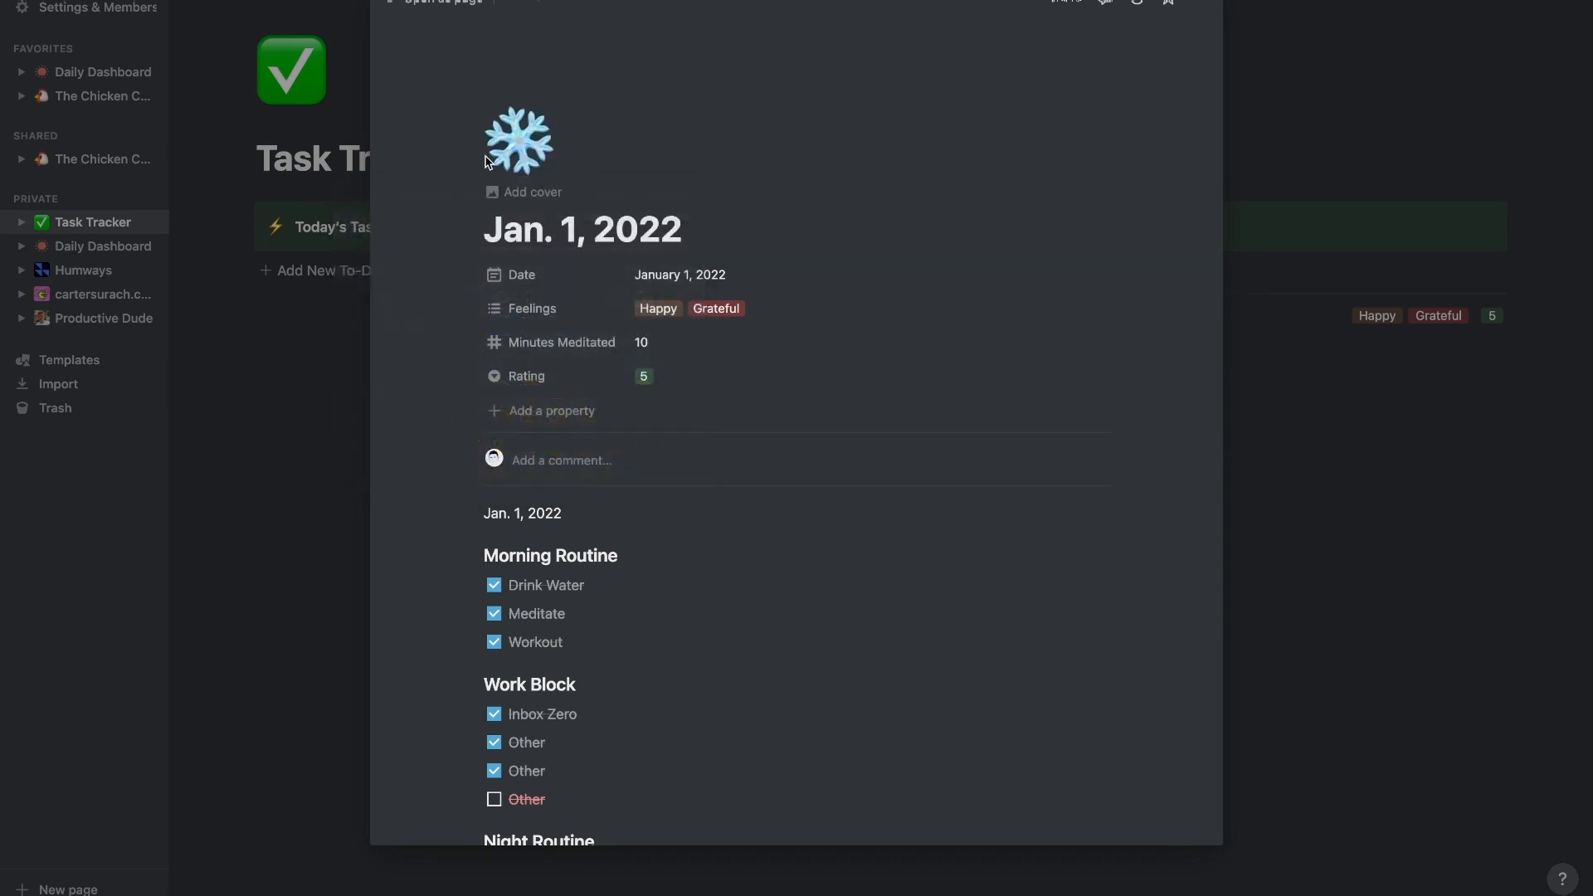
left_click(520, 139)
left_click(502, 299)
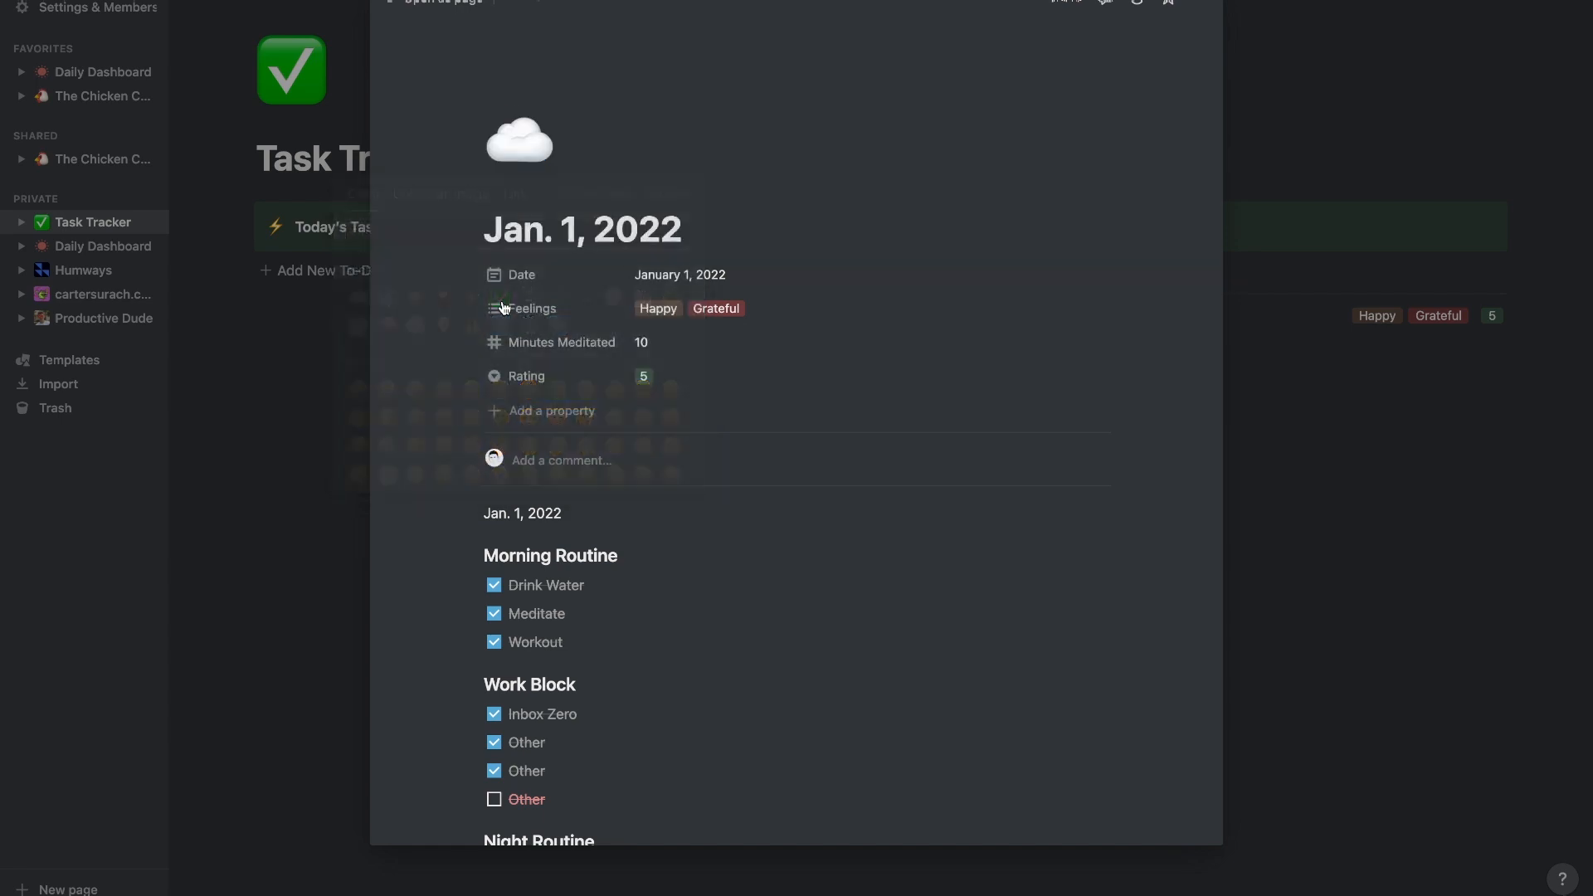
left_click(353, 193)
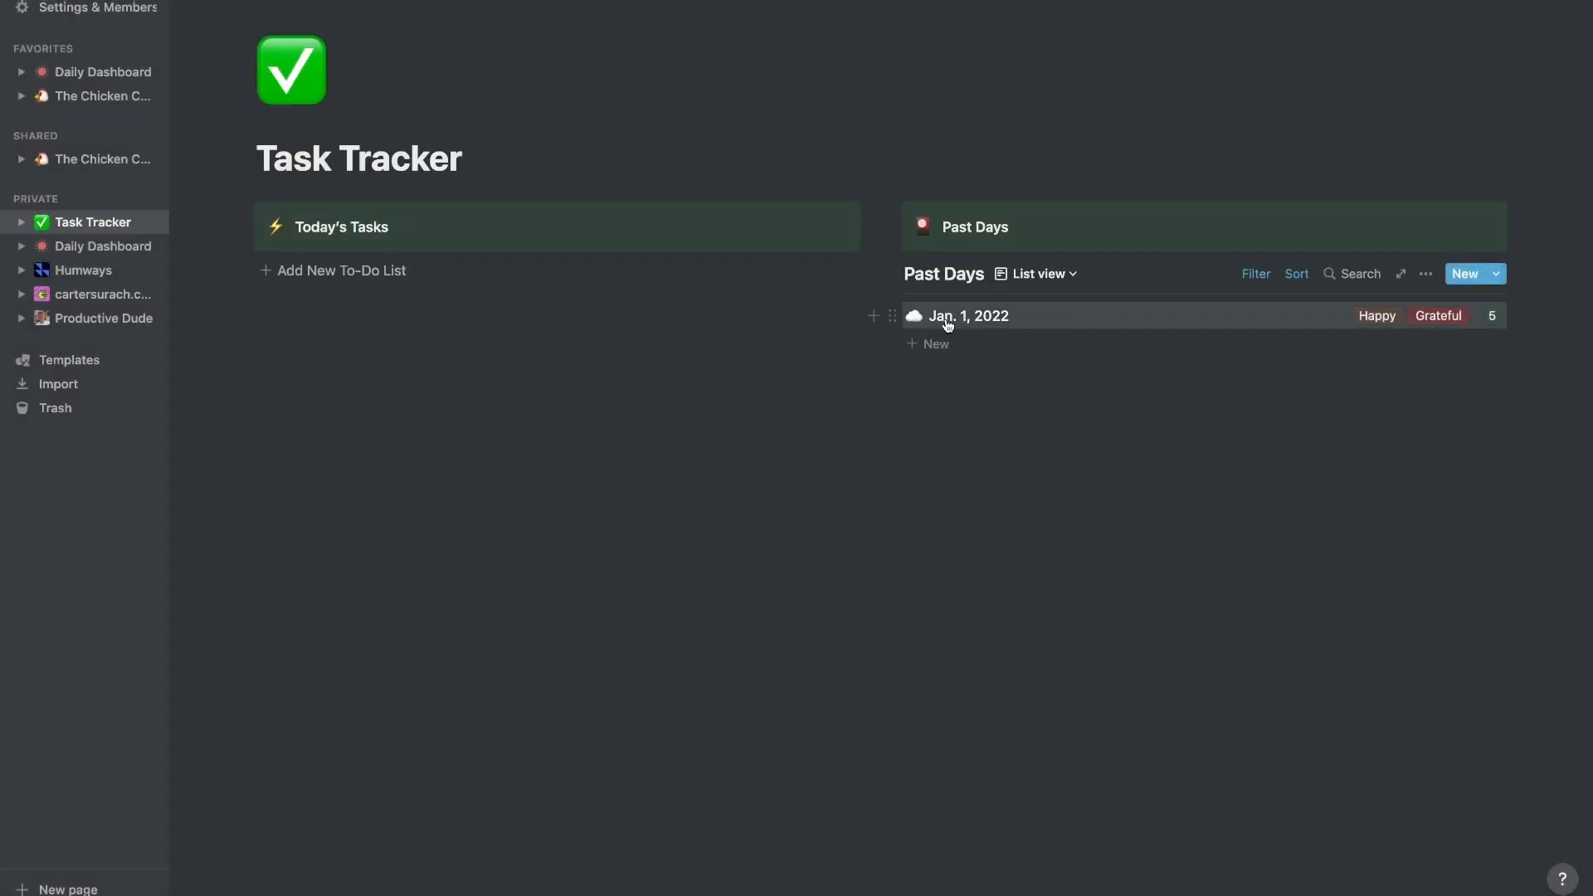
left_click(919, 321)
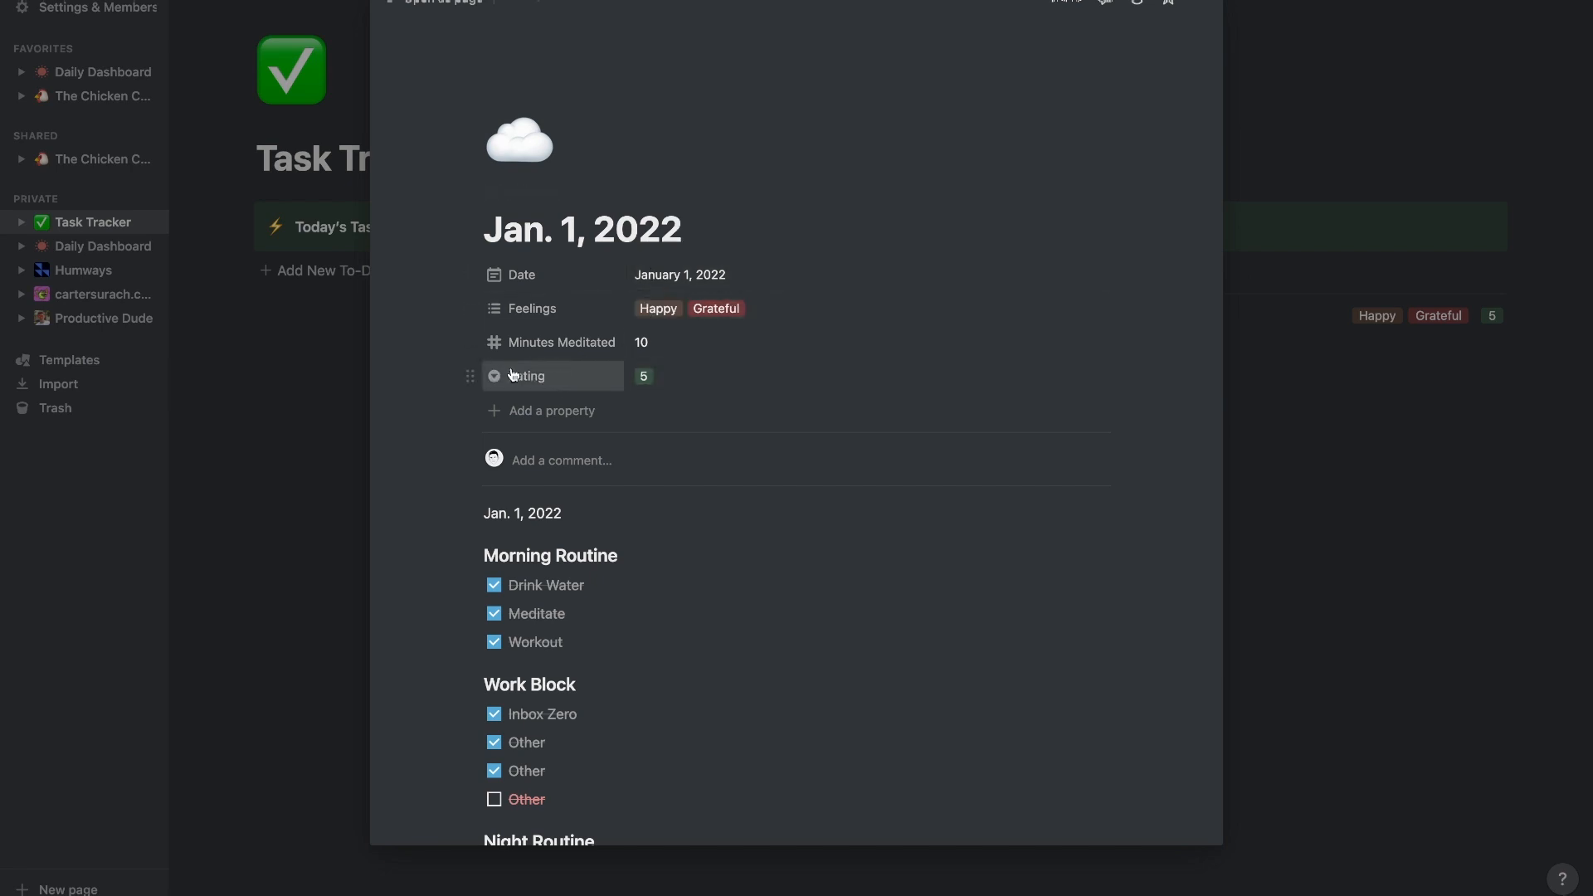
left_click(320, 321)
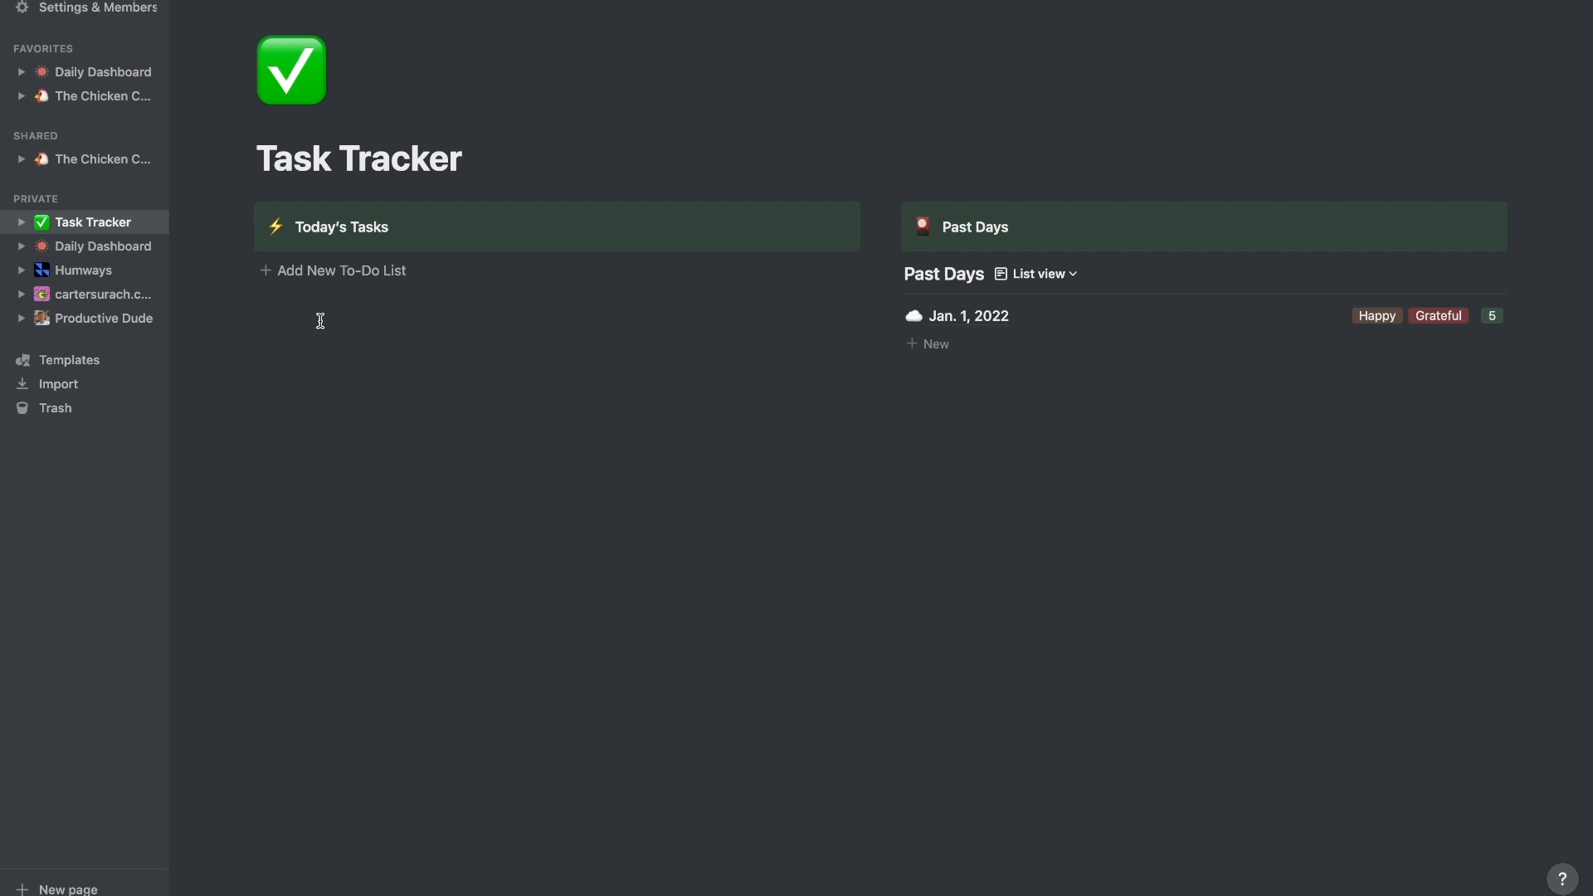
- Add a new Past Days entry titled Jan. 2, 2022 with the sun emoji as its icon
left_click(946, 352)
type("Ja")
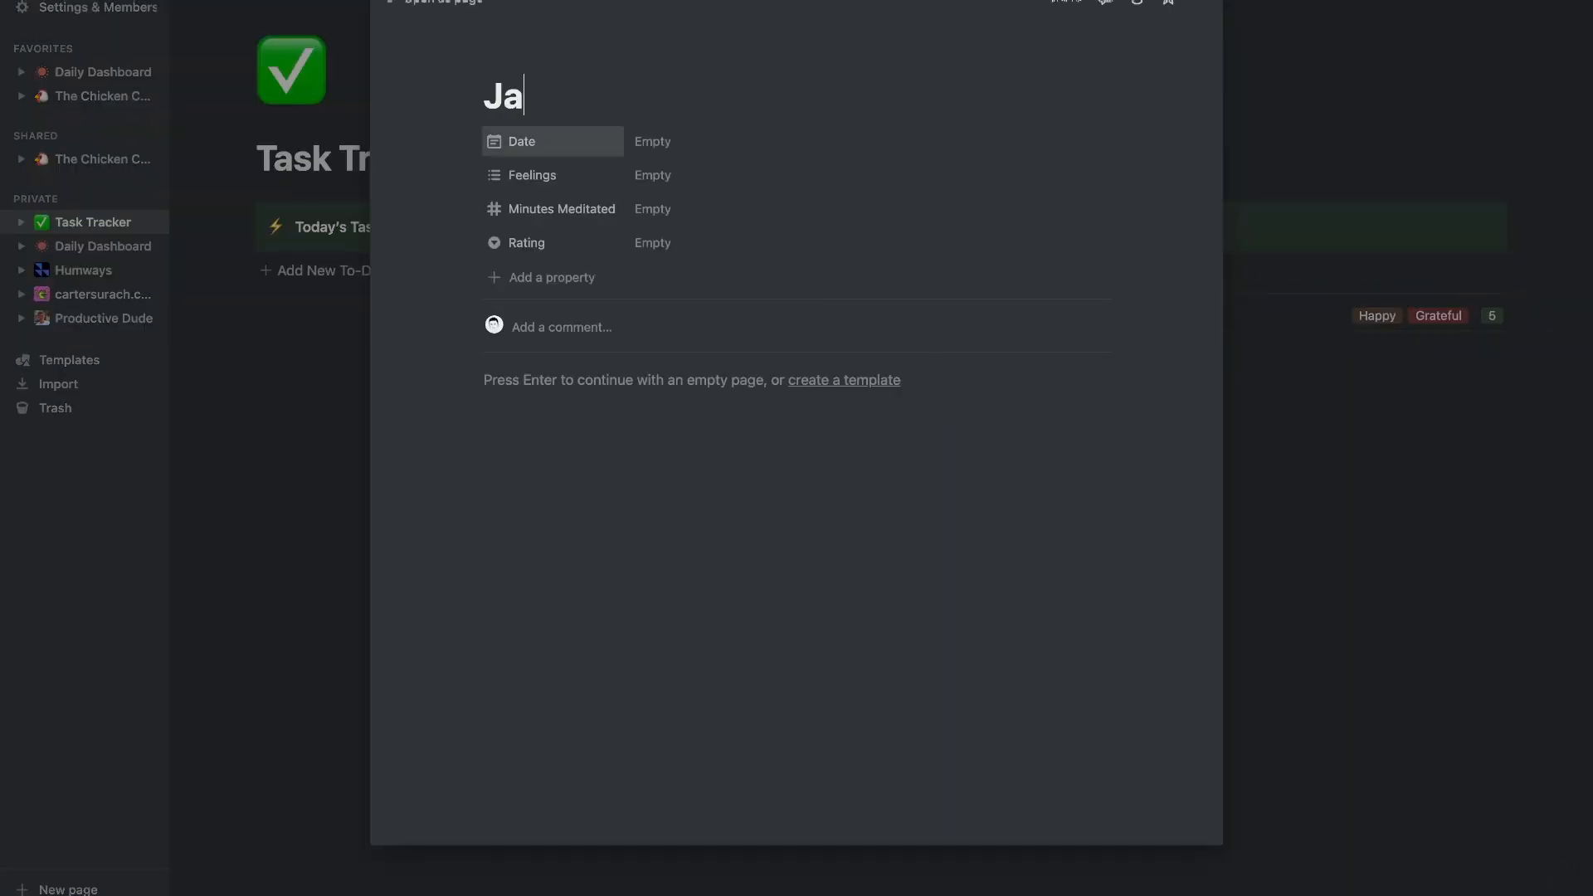
type("n. 2, 2022")
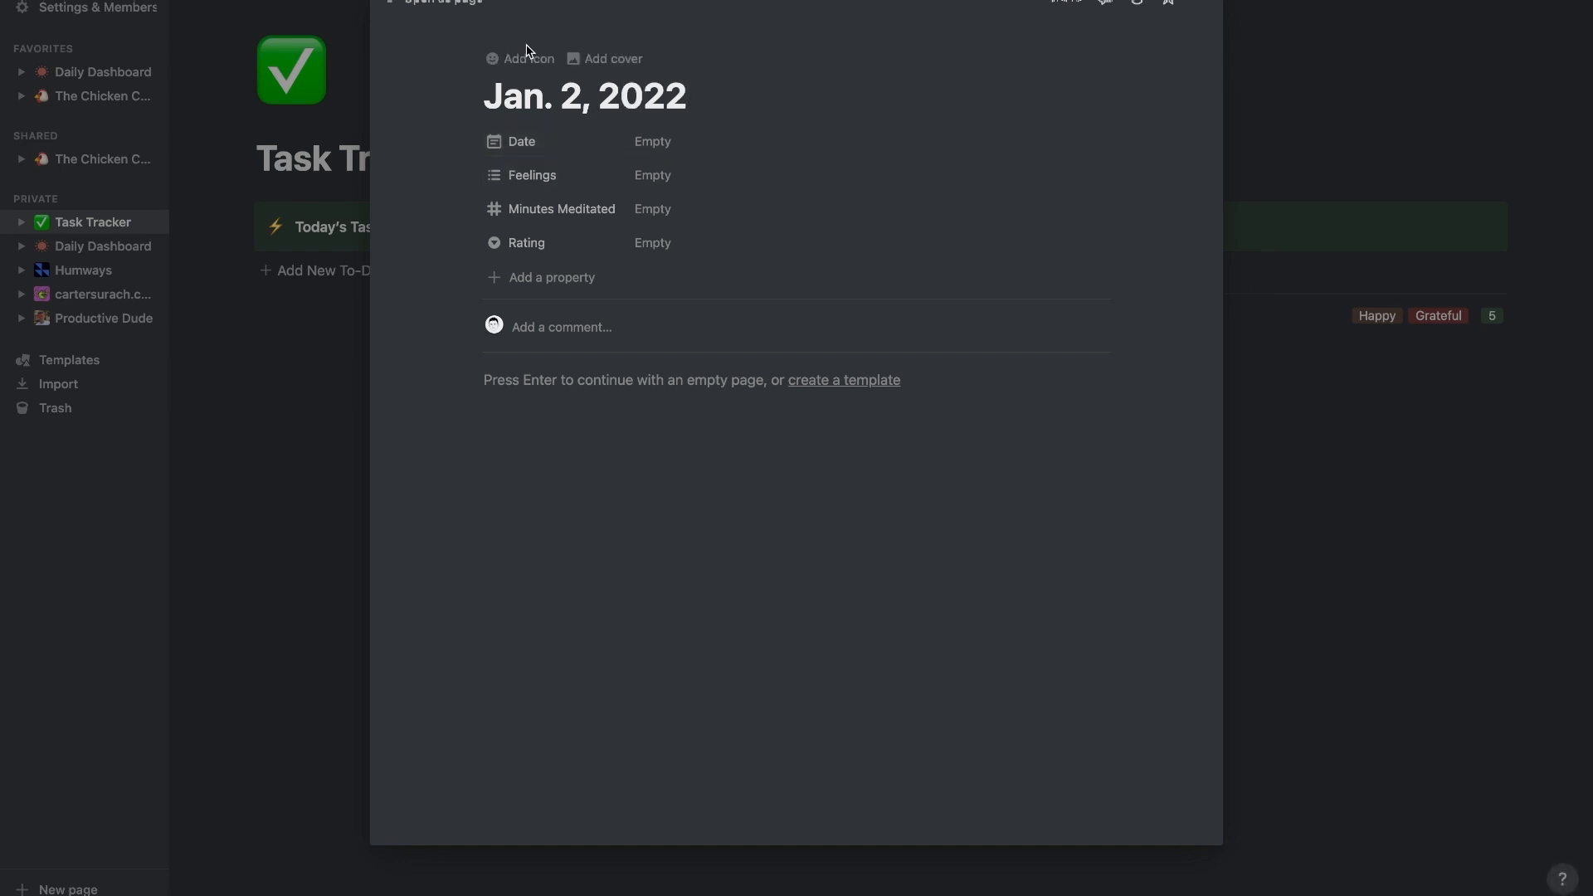
left_click(527, 53)
left_click(518, 143)
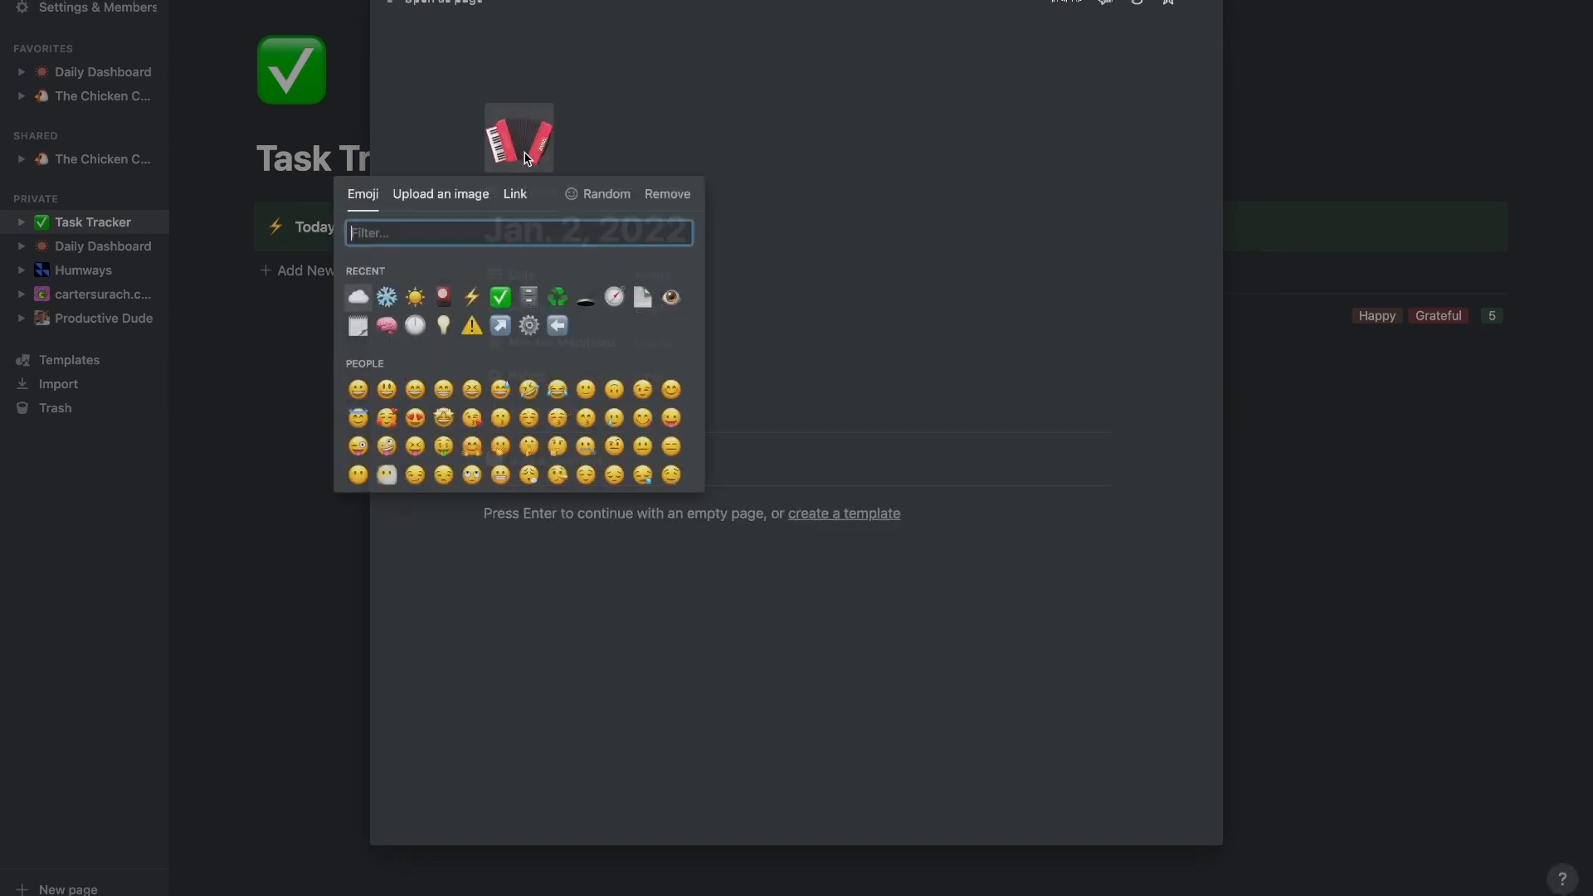
left_click(246, 302)
- Generate a new daily to-do list under Today's Tasks and delete its Morning Routine tasks
left_click(266, 279)
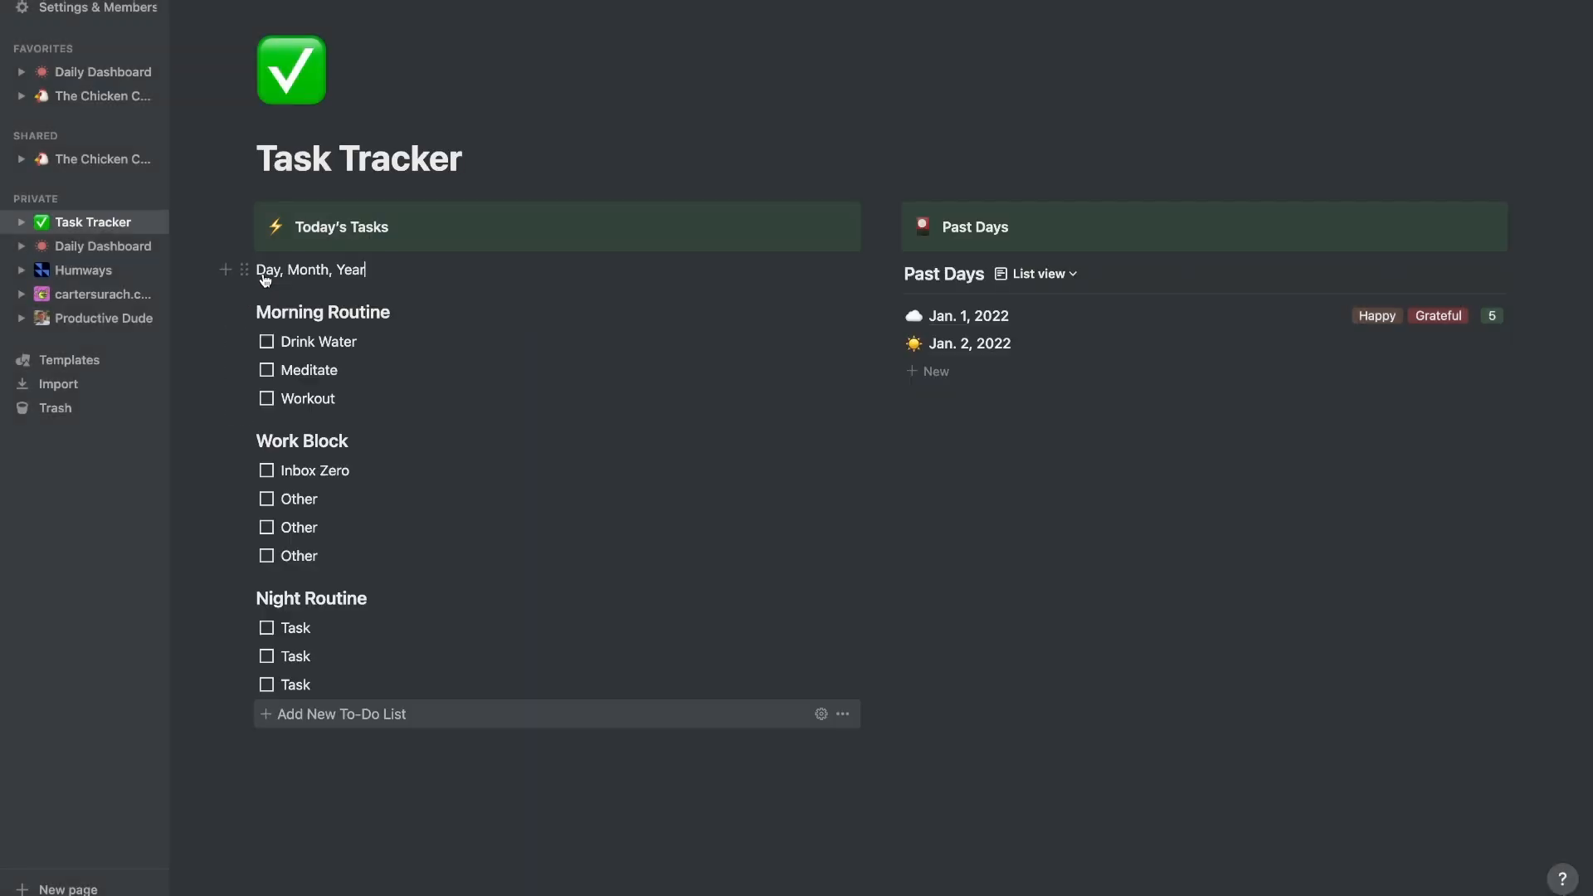
left_click_drag(284, 341, 348, 394)
key("BackSpace")
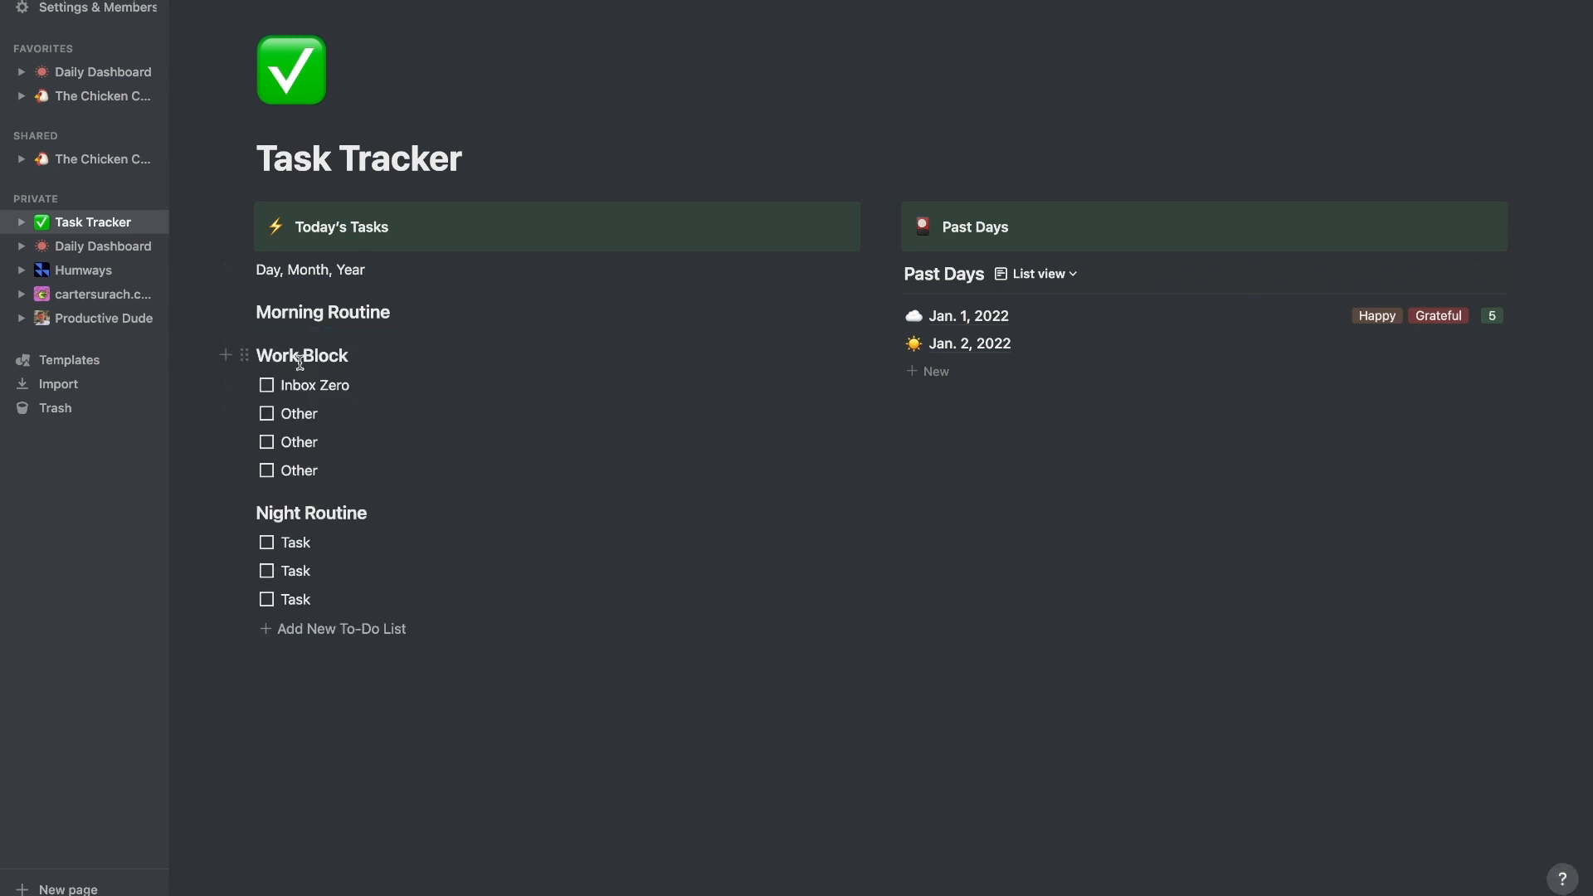
- Check off Inbox Zero and the last two Other tasks, and move the whole to-do list into the Jan. 2, 2022 entry
left_click(267, 384)
left_click(268, 441)
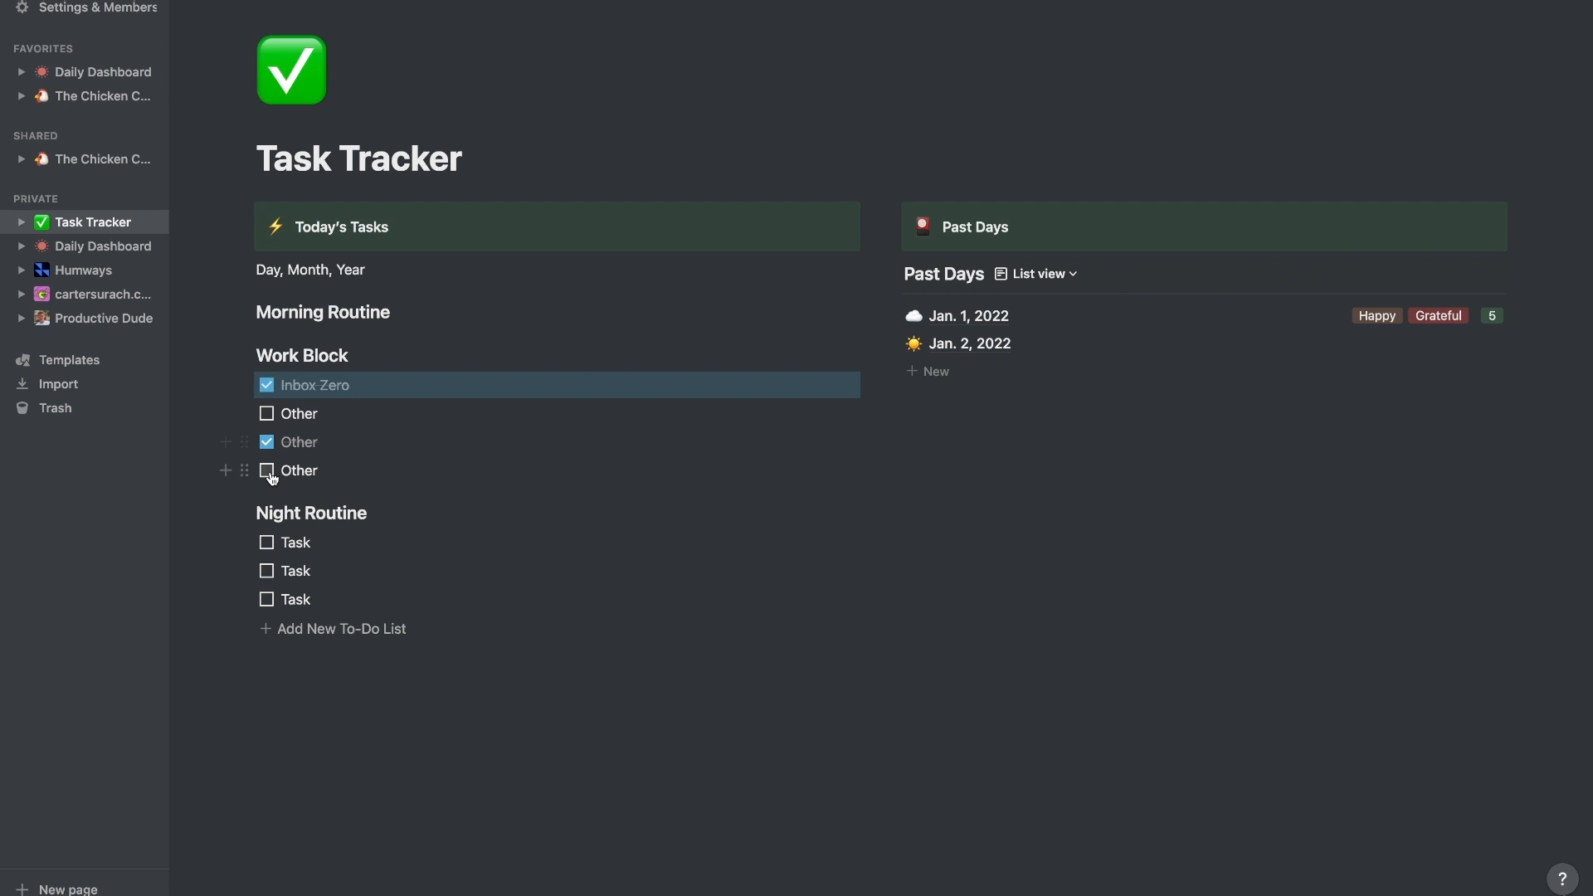
left_click_drag(182, 593, 953, 345)
- In the Jan. 2, 2022 entry, set Date to January 2, 2022, Feelings to Happy and Rating to 4
left_click(954, 345)
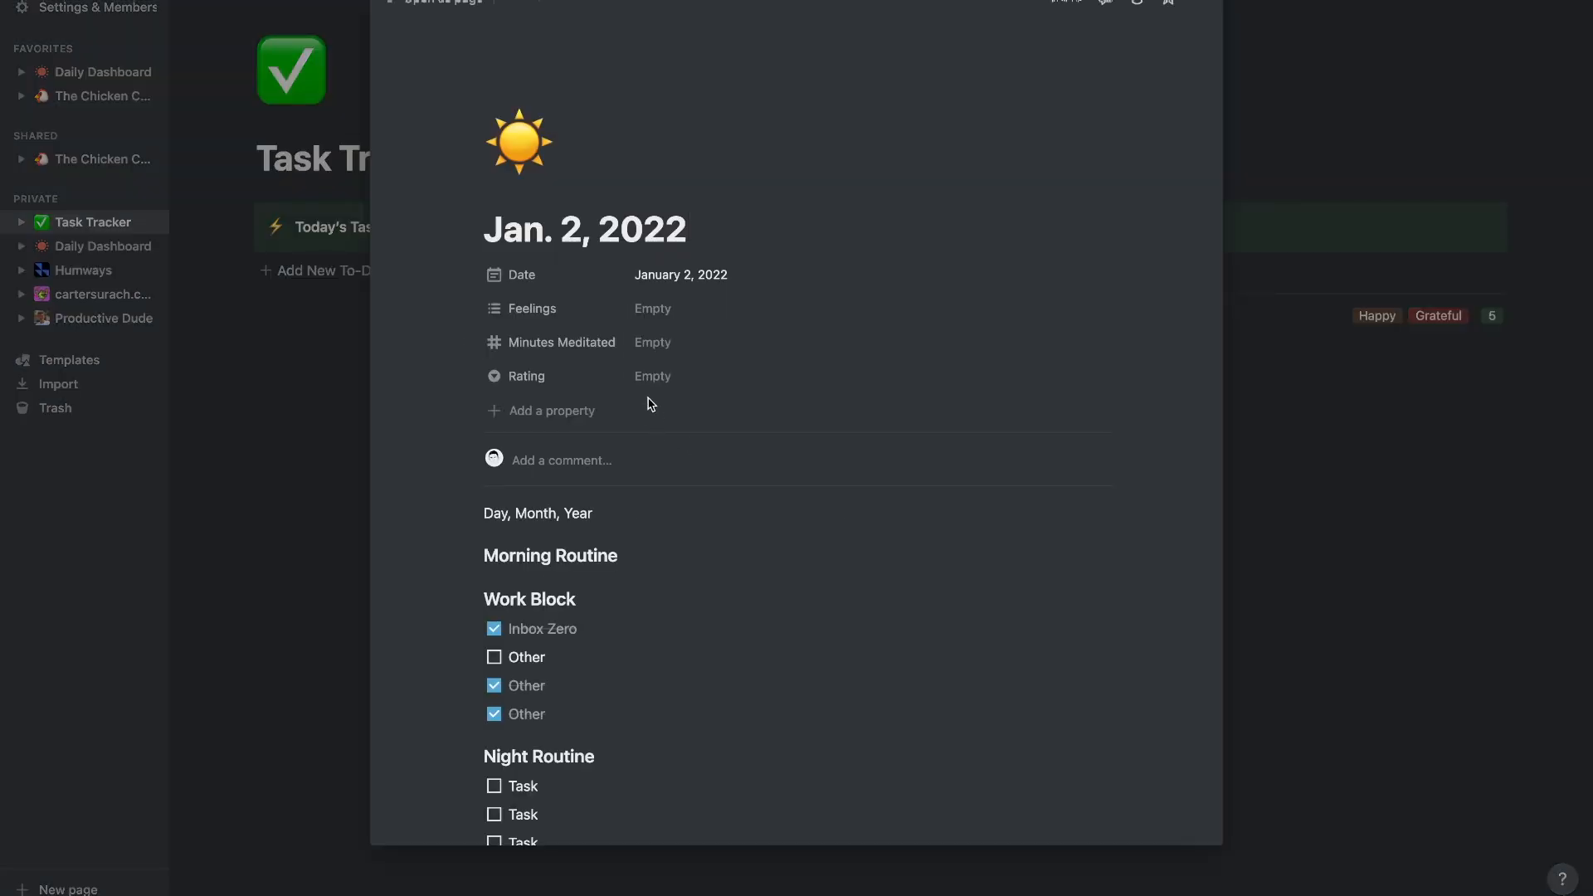
left_click(683, 317)
left_click(701, 363)
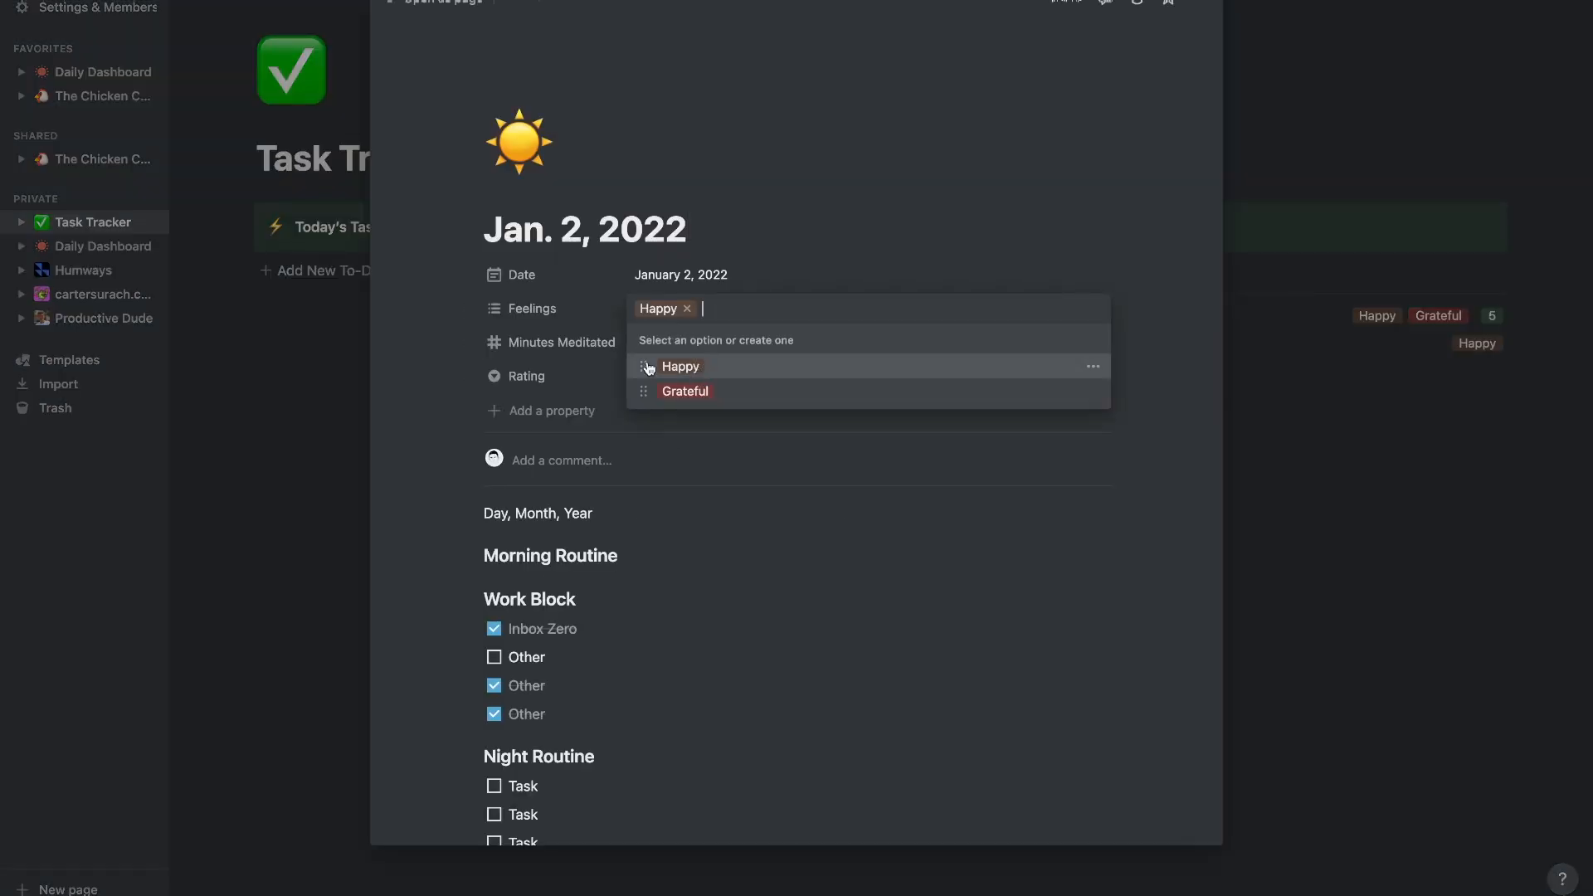
left_click(657, 349)
left_click(662, 373)
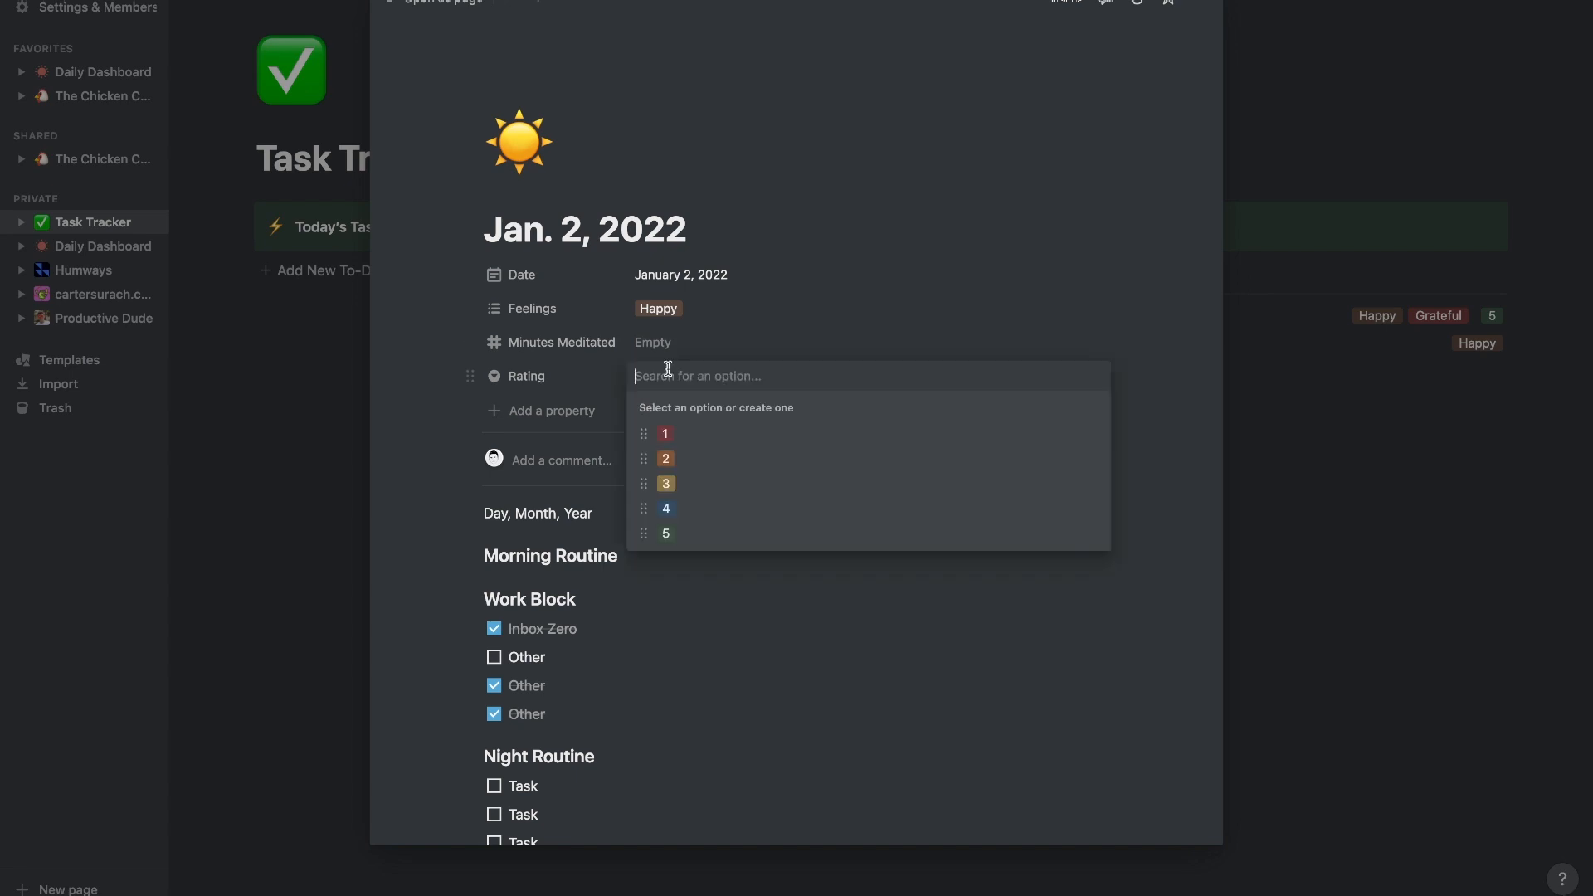
left_click(687, 503)
left_click(344, 414)
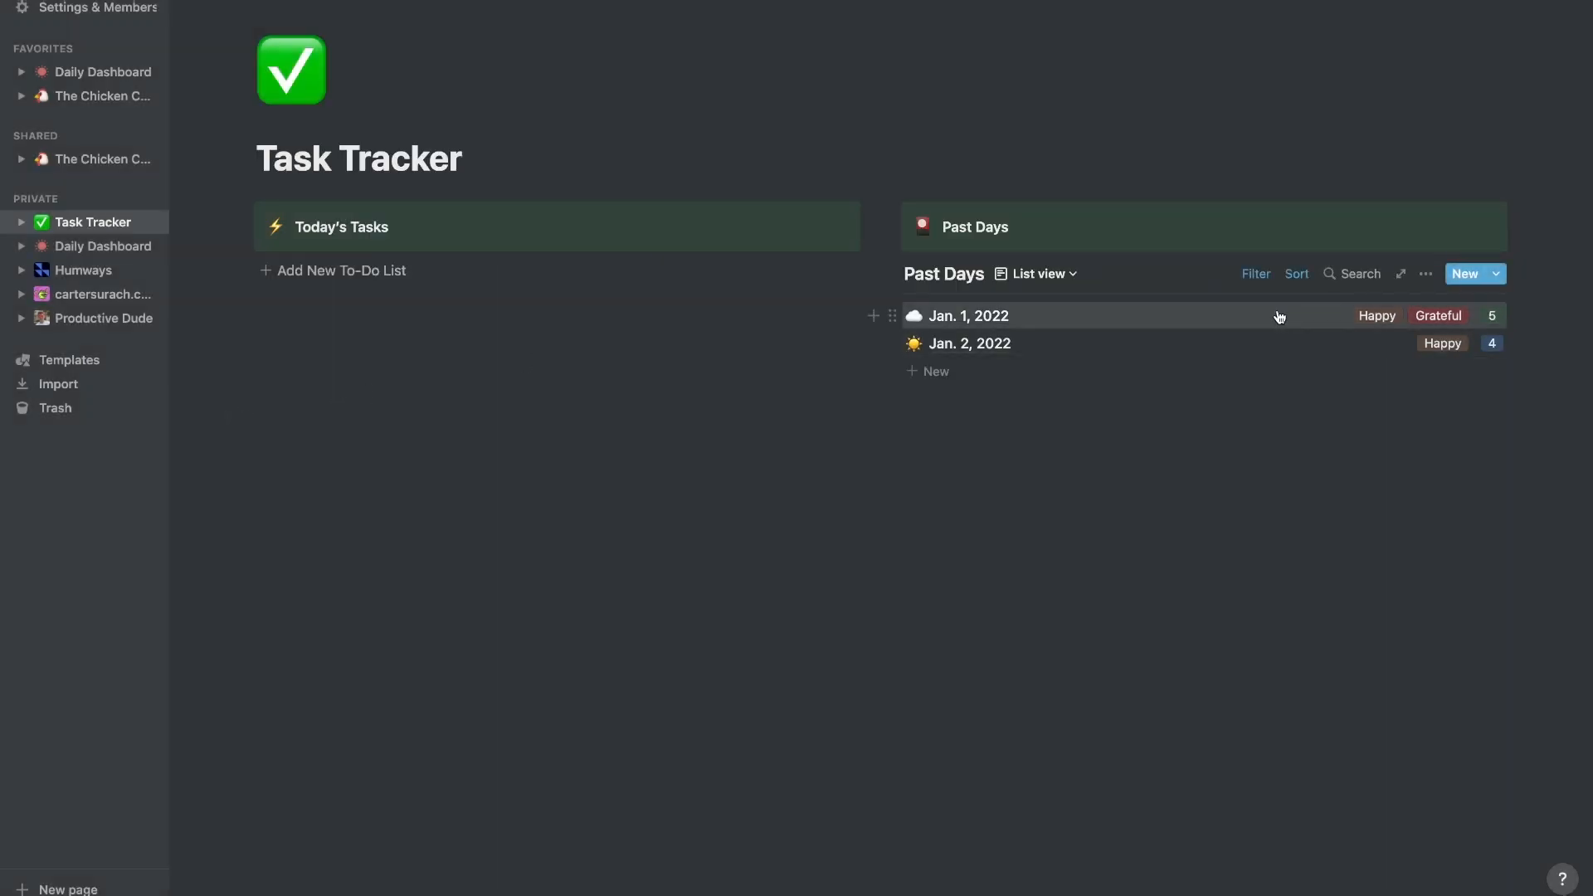